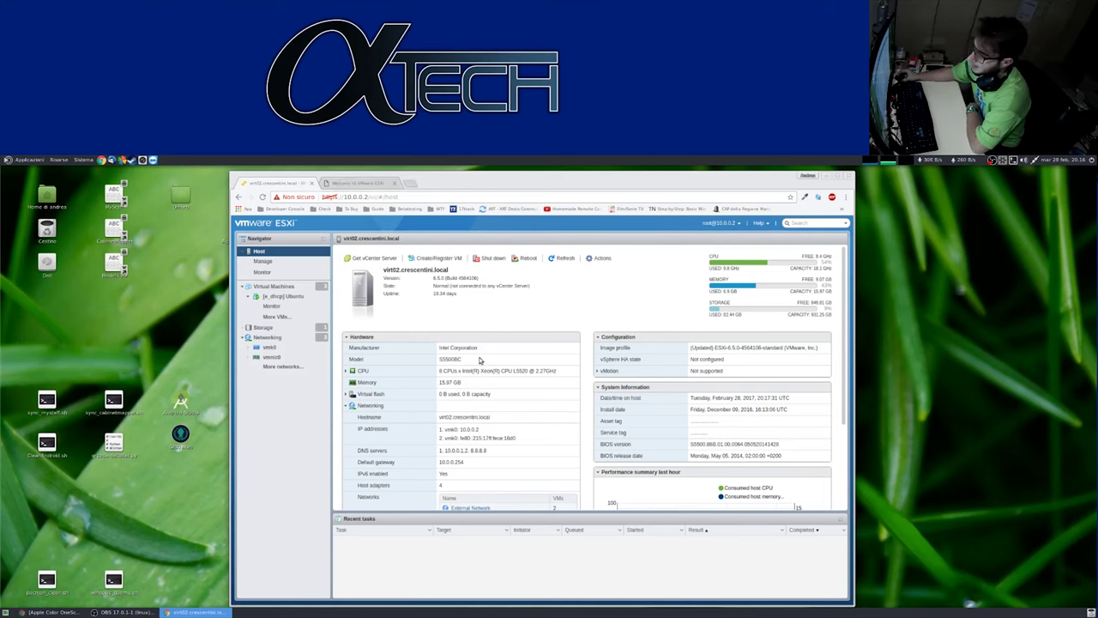
# - Inspect virt02's CPU model, sockets and cores per socket, then list its three VMs
pyautogui.moveTo(461, 369); pyautogui.dragTo(547, 371)
pyautogui.click(555, 370)
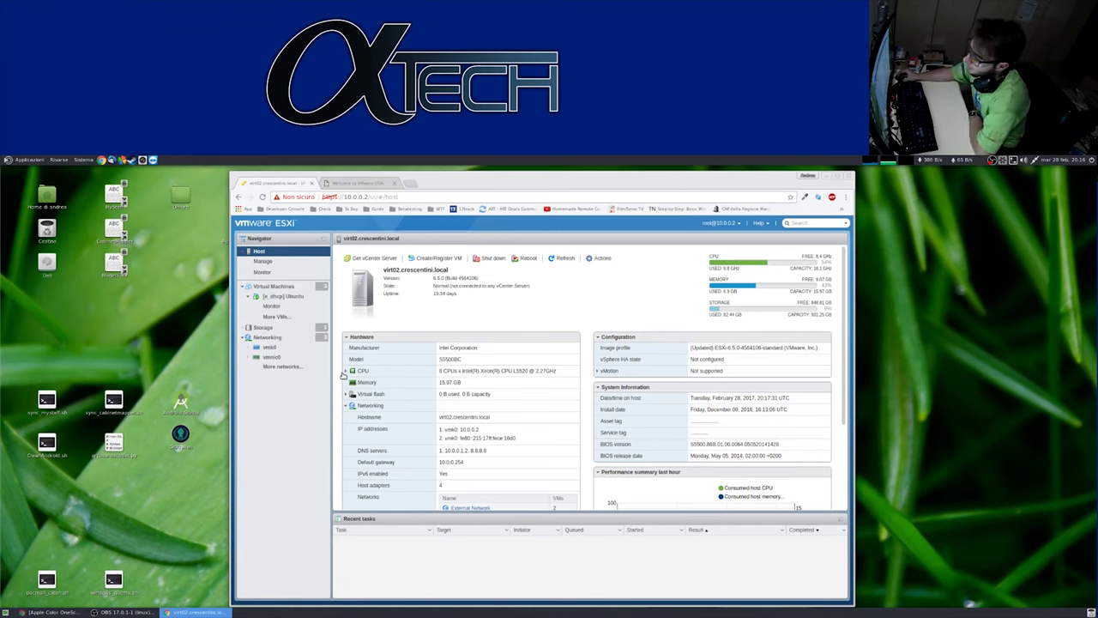
pyautogui.click(347, 371)
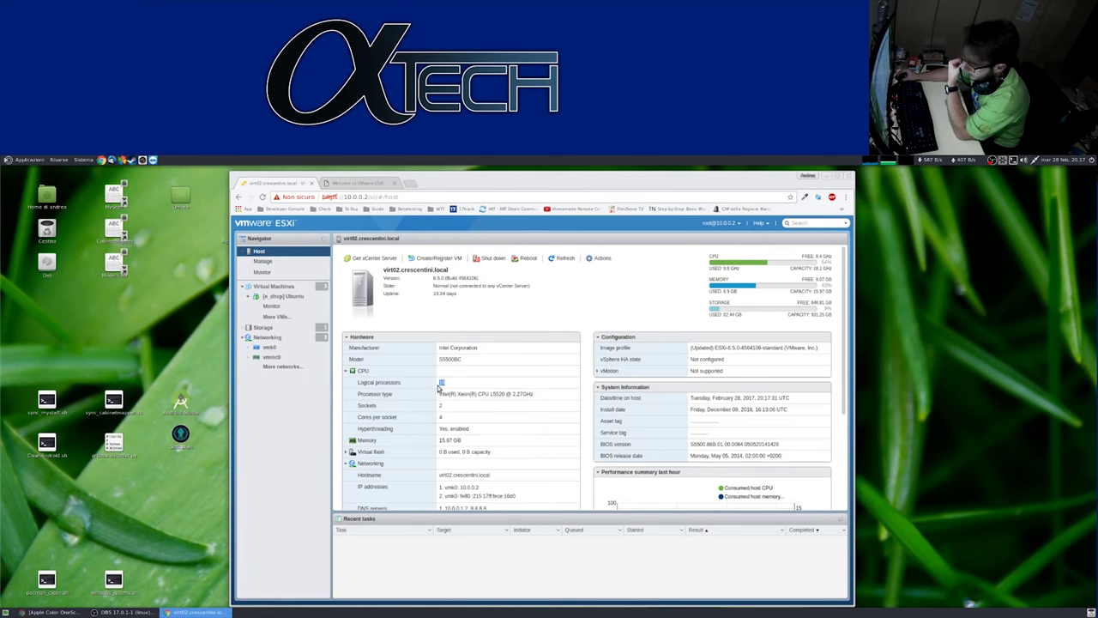
pyautogui.moveTo(479, 411); pyautogui.dragTo(381, 406)
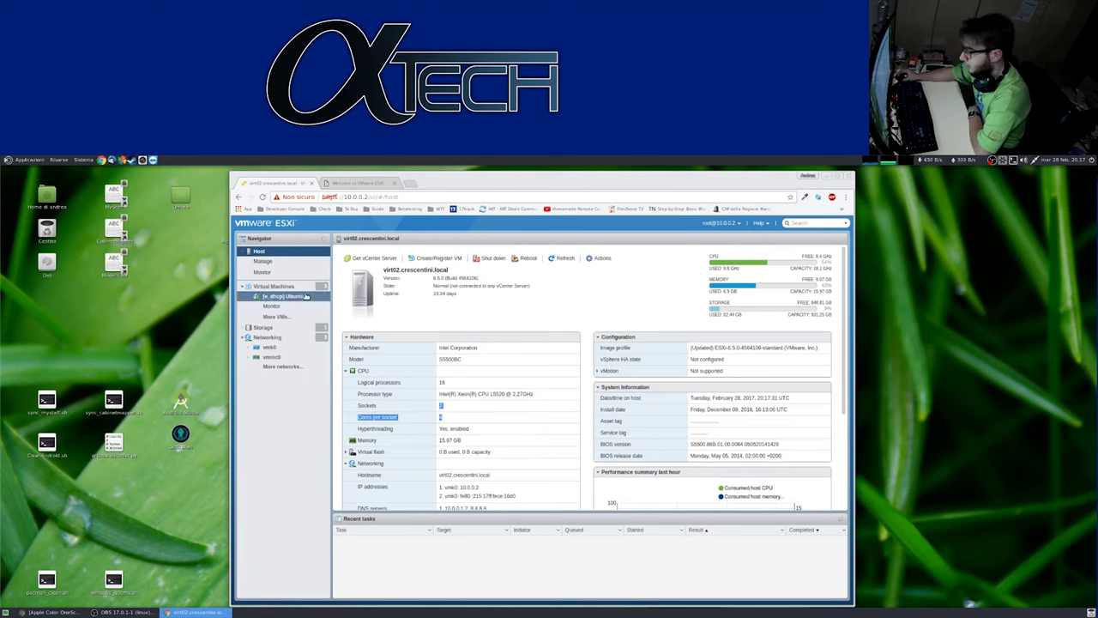
pyautogui.click(268, 287)
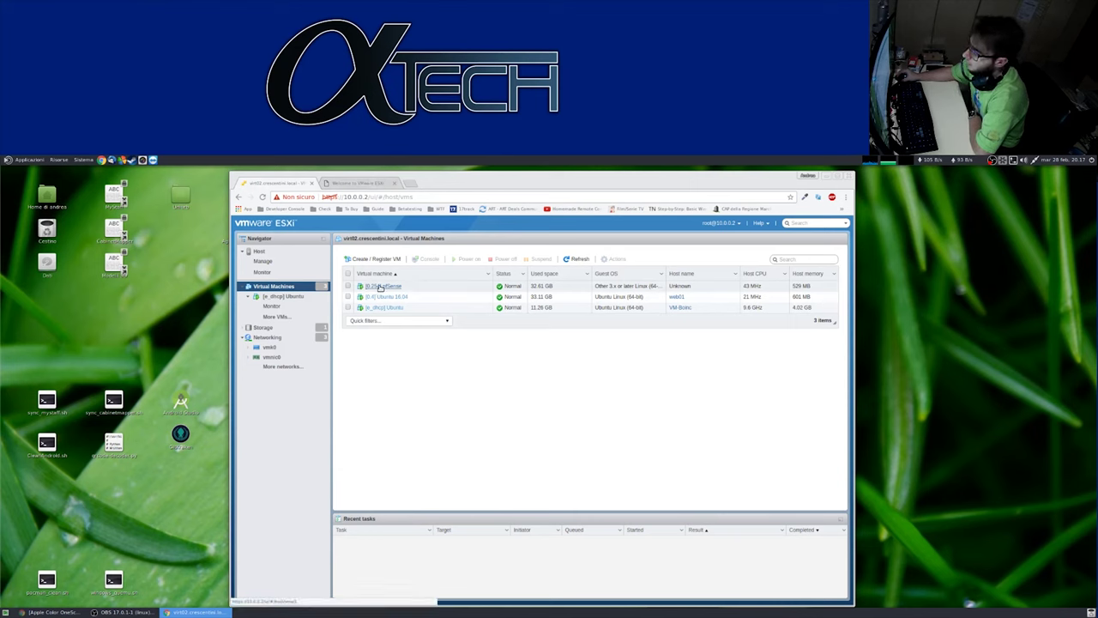
# - Log in to the 10.0.0.3 host client as root and list its eight virtual machines
pyautogui.click(354, 184)
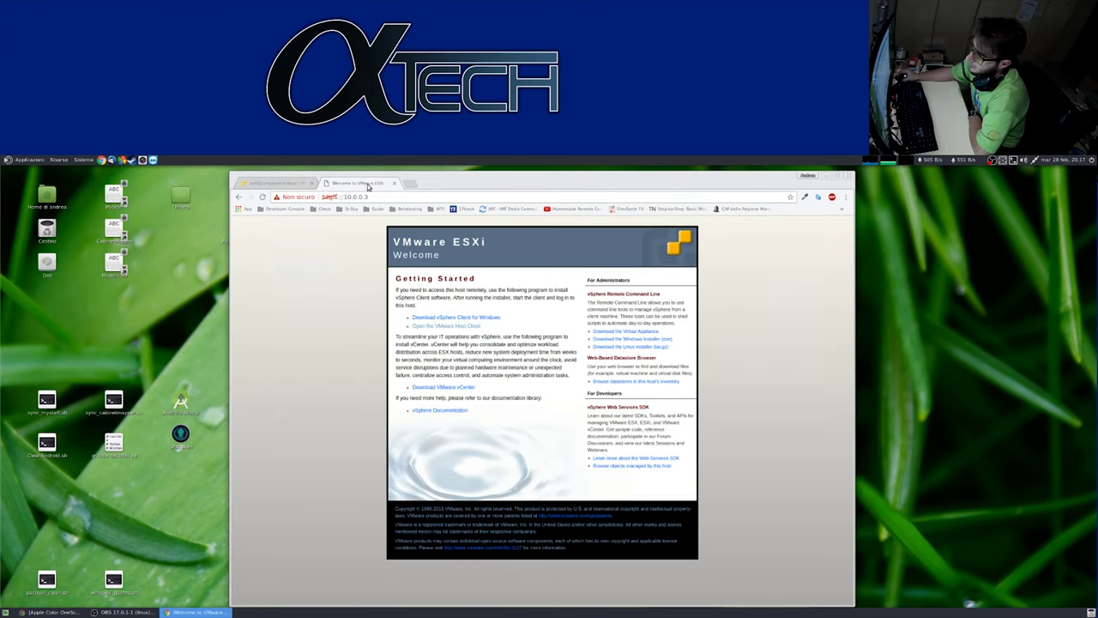
pyautogui.click(460, 333)
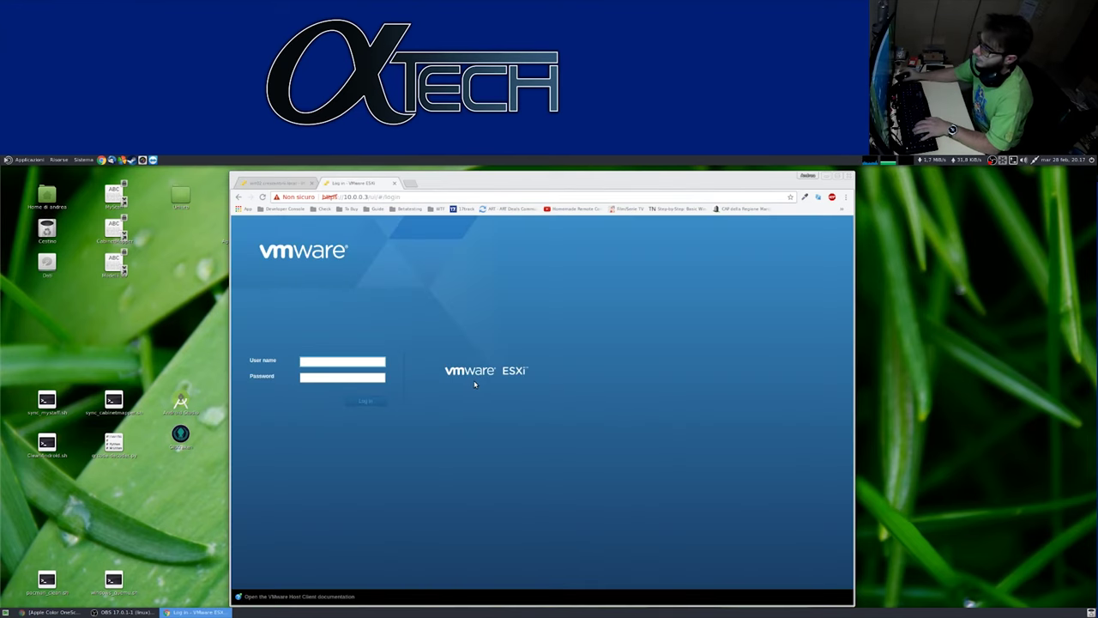
pyautogui.write('root')
pyautogui.press('Tab')
pyautogui.write('••••')
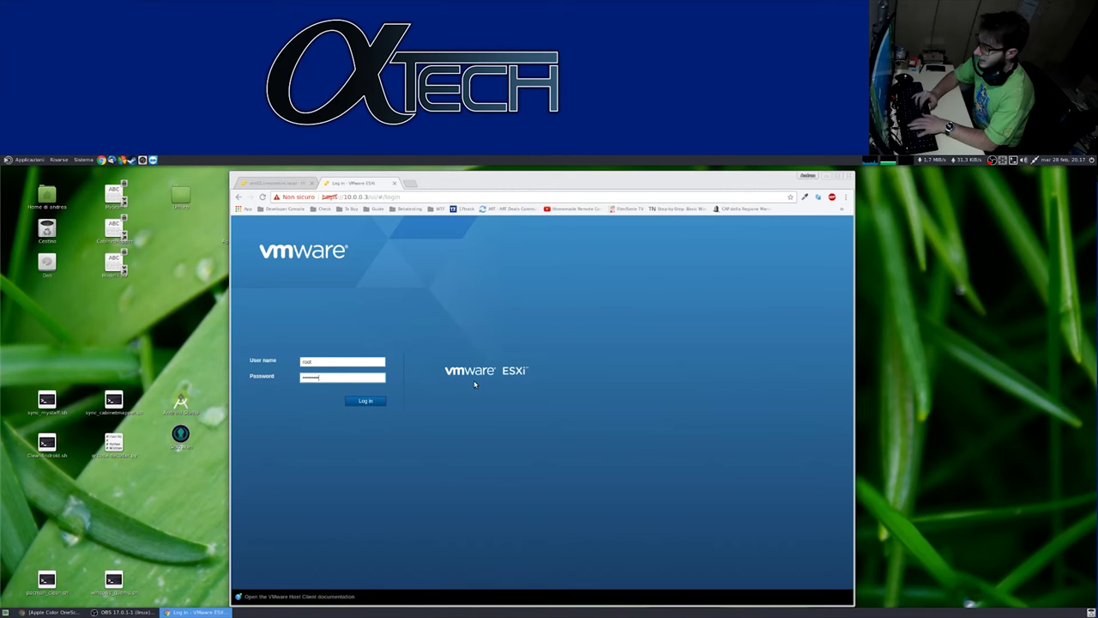
pyautogui.press('Return')
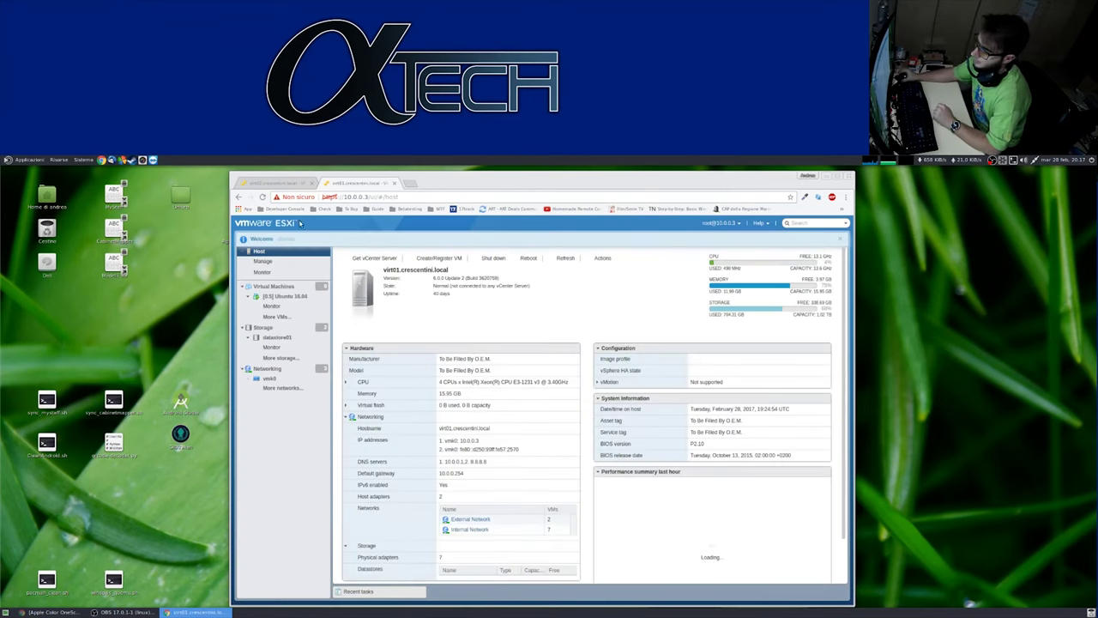
pyautogui.click(273, 286)
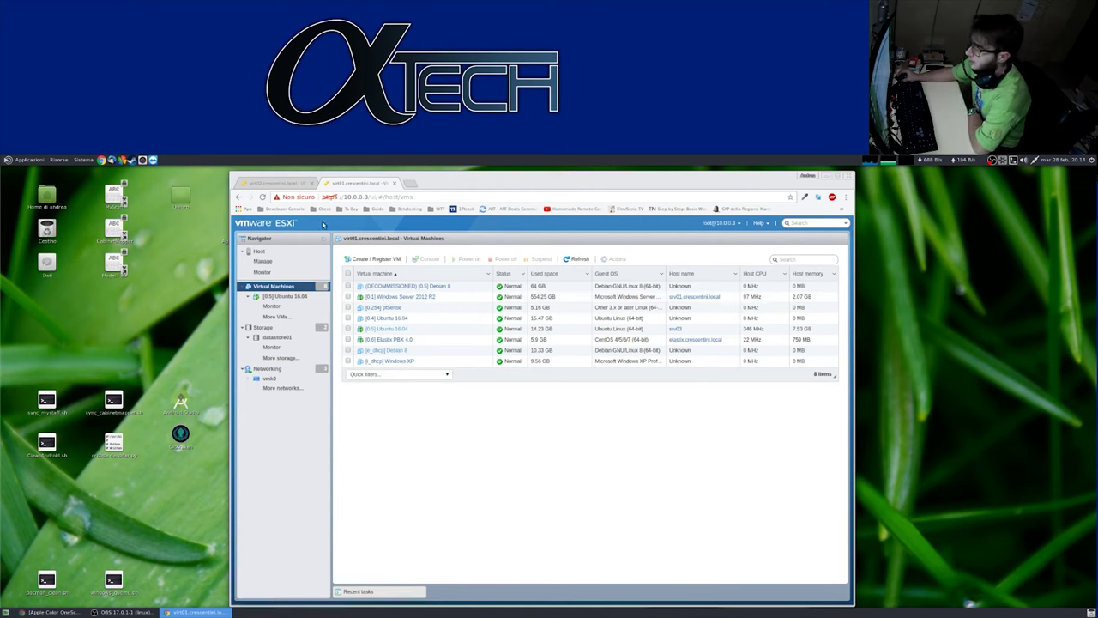
# - Review the Windows Server 2012 R2 VM's VMware Tools status and its D:\ disk's capacity and free space
pyautogui.click(296, 186)
pyautogui.click(343, 183)
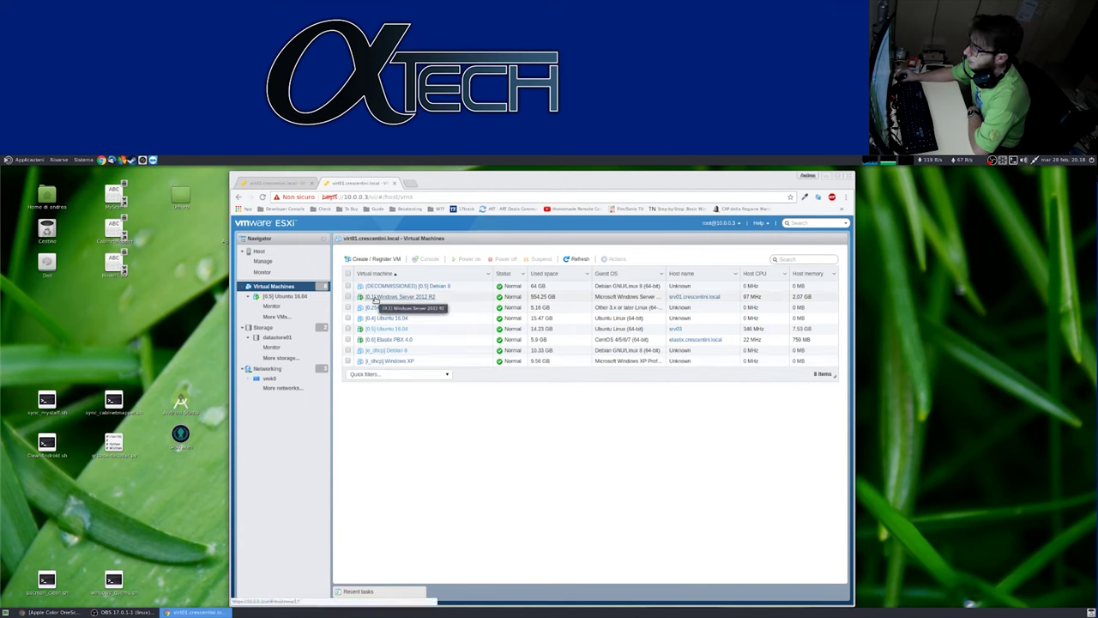
pyautogui.click(374, 297)
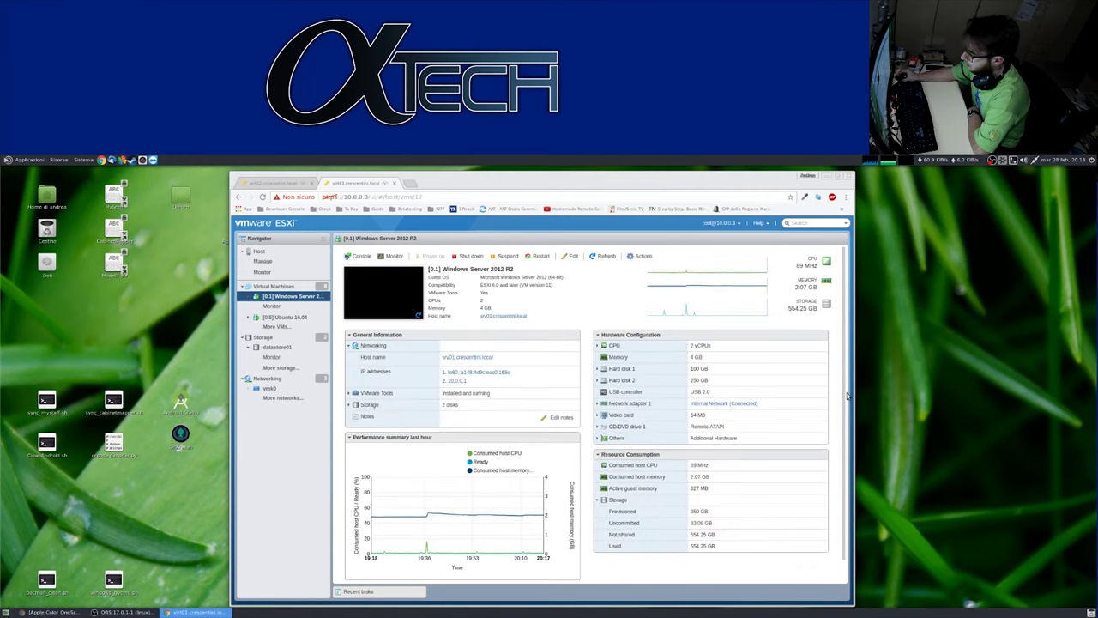
pyautogui.click(379, 393)
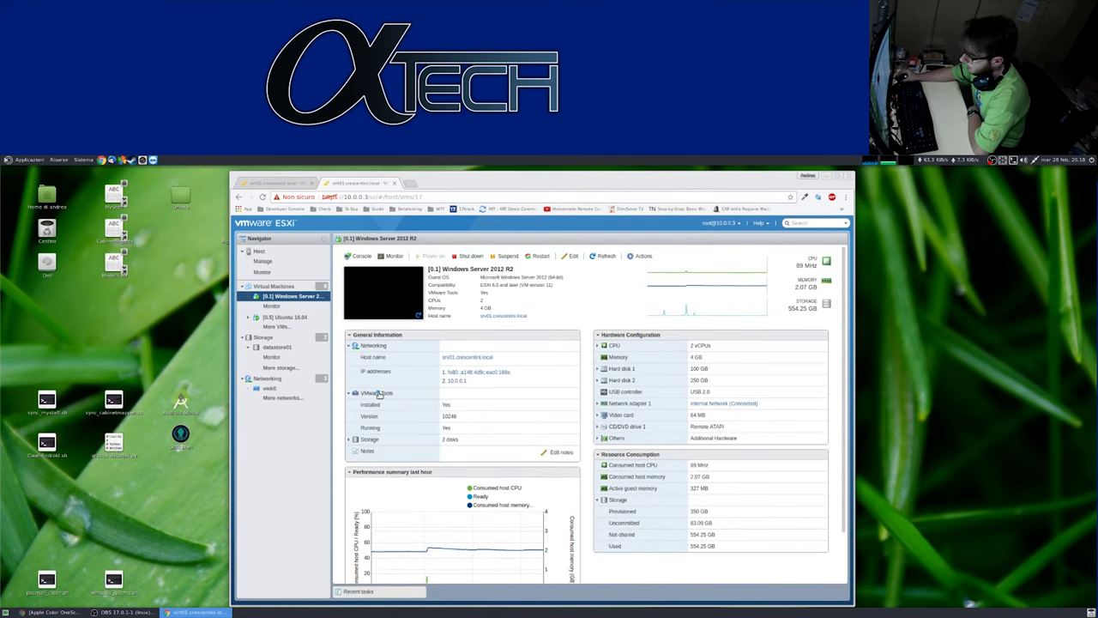
pyautogui.click(378, 393)
pyautogui.click(365, 405)
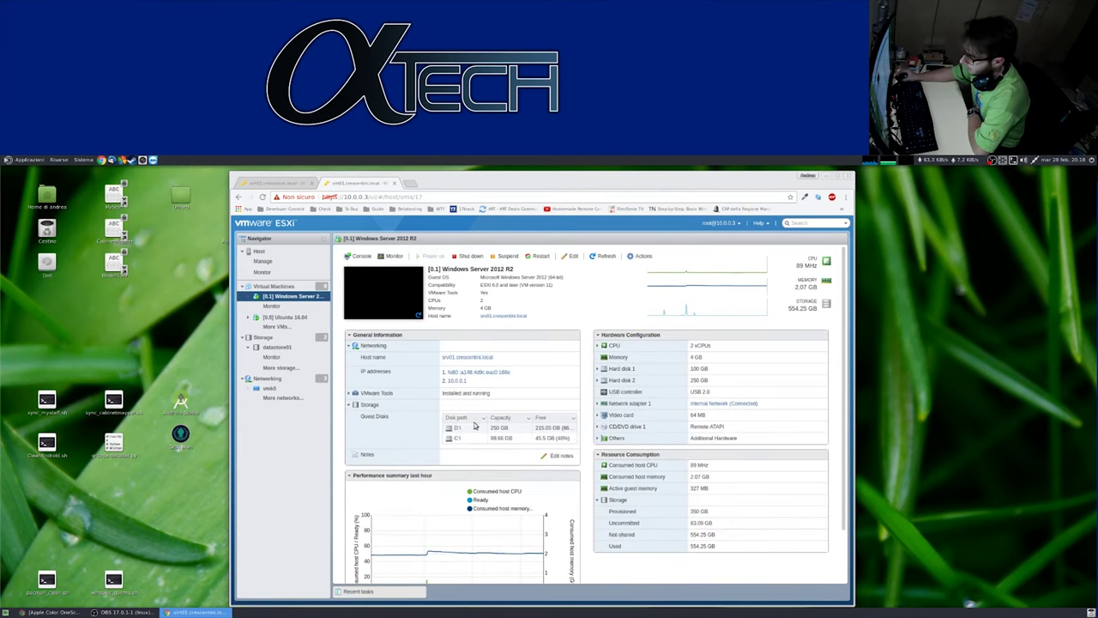
pyautogui.moveTo(460, 429)
pyautogui.mouseDown()
pyautogui.moveTo(534, 429)
pyautogui.moveTo(471, 431)
pyautogui.mouseUp()
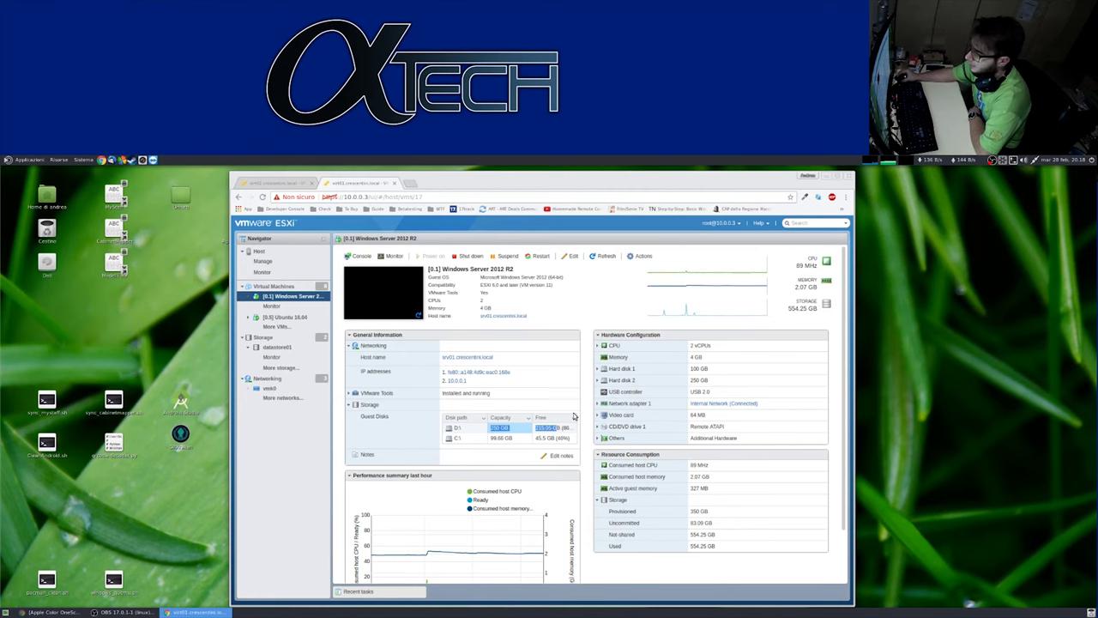
# - Open the Elastix PBX 4.0 VM and launch its console in a new tab
pyautogui.click(273, 327)
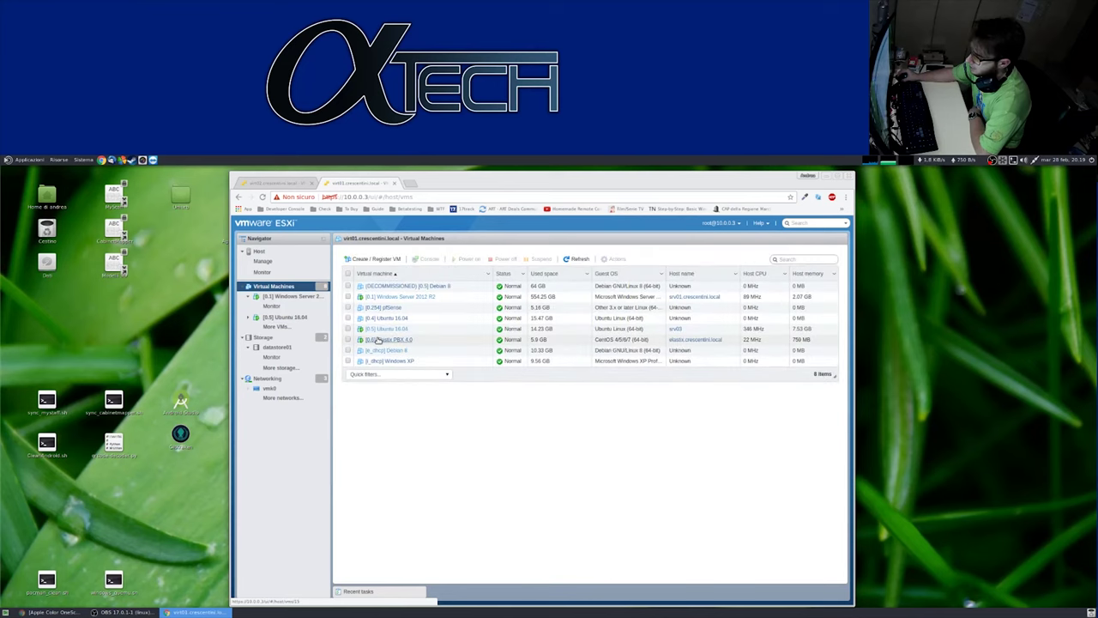
pyautogui.click(378, 340)
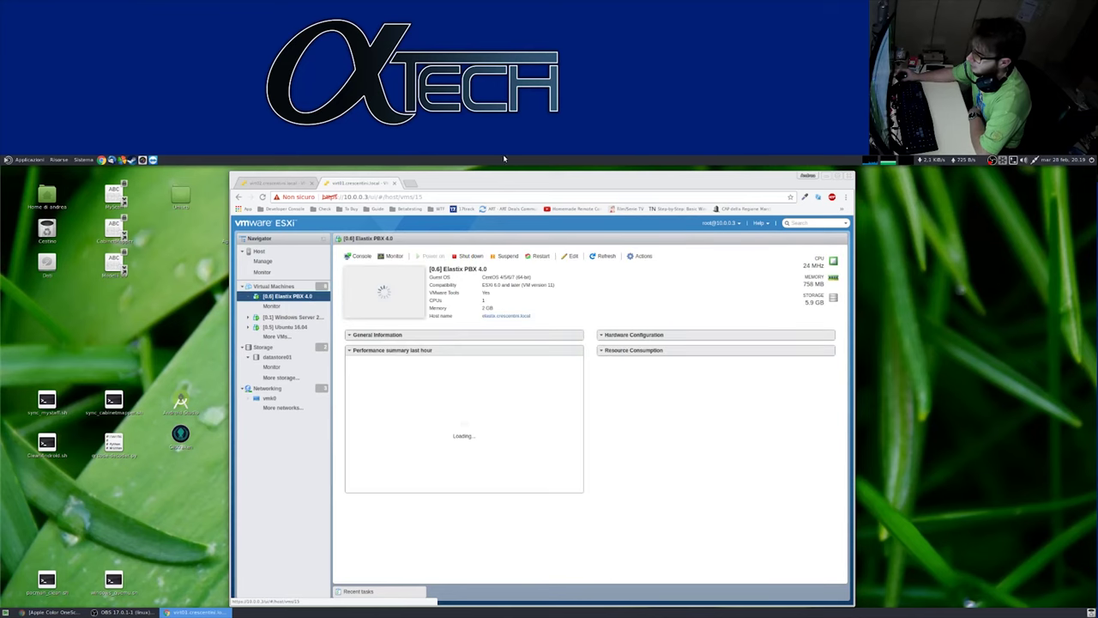
pyautogui.click(355, 257)
pyautogui.click(382, 291)
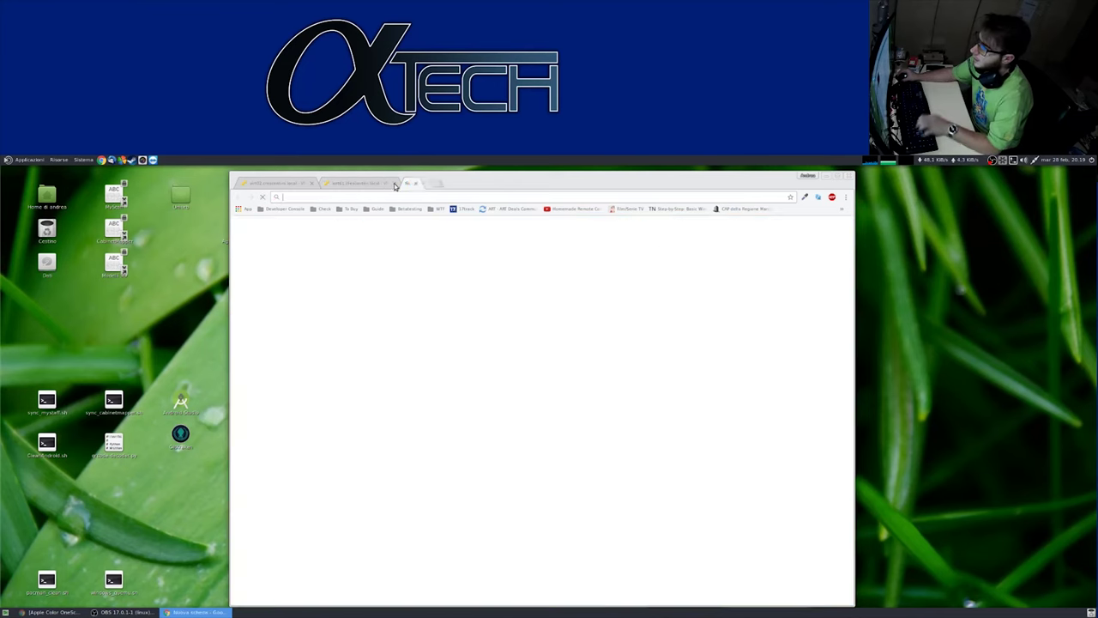
# - Load 10.0.0.6 past the certificate warning and sign in to Elastix as admin
pyautogui.write('10.0.0.')
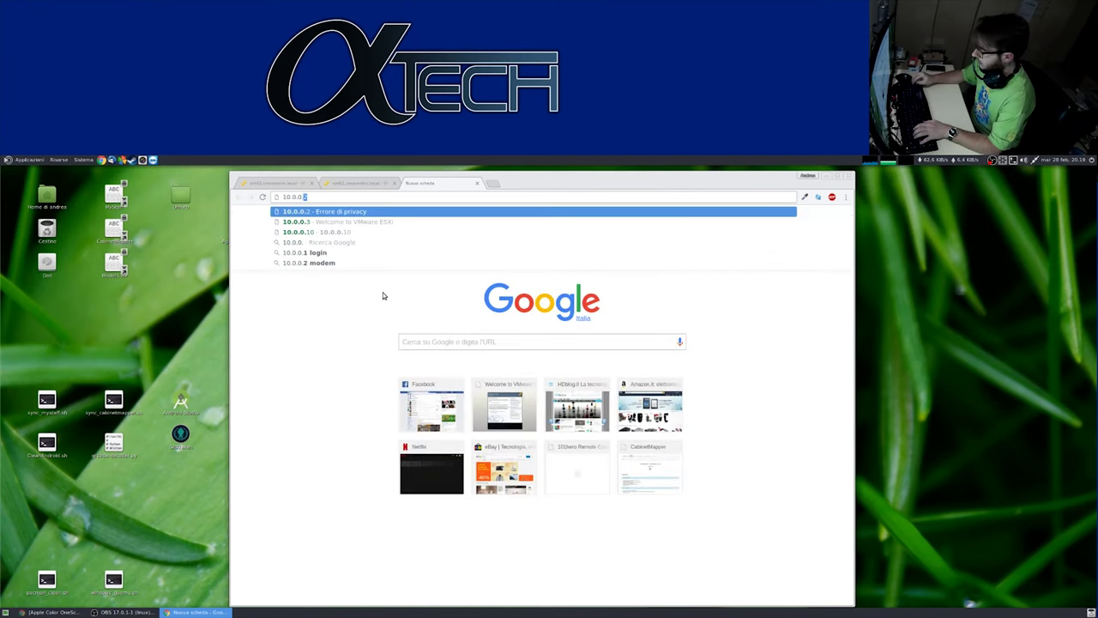
pyautogui.write('6')
pyautogui.press('Return')
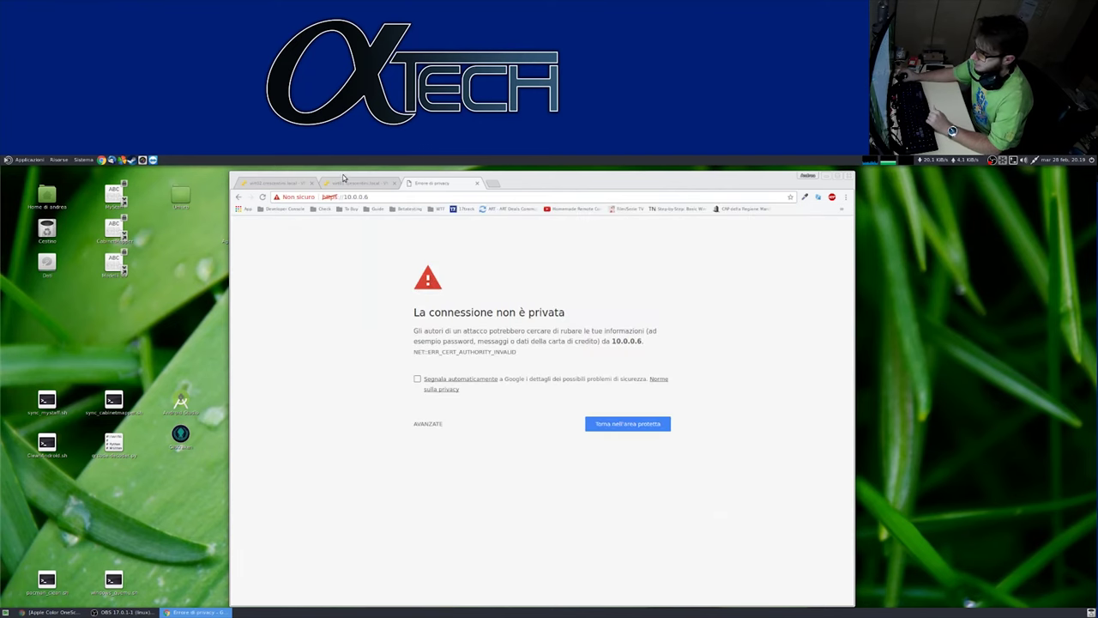
pyautogui.click(343, 182)
pyautogui.click(433, 182)
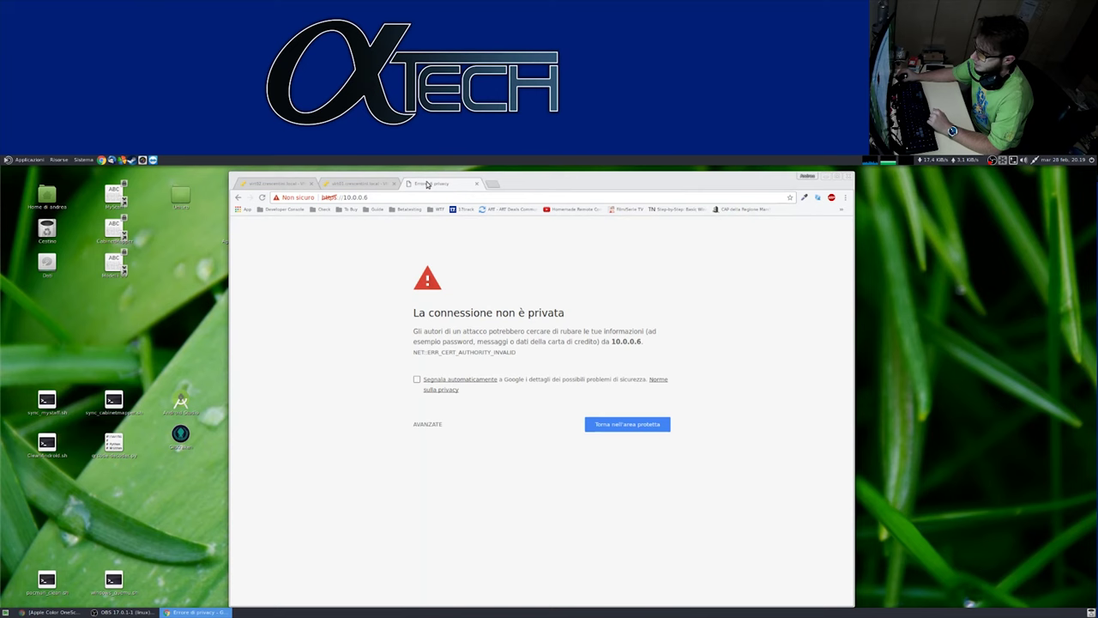
pyautogui.click(428, 424)
pyautogui.click(470, 507)
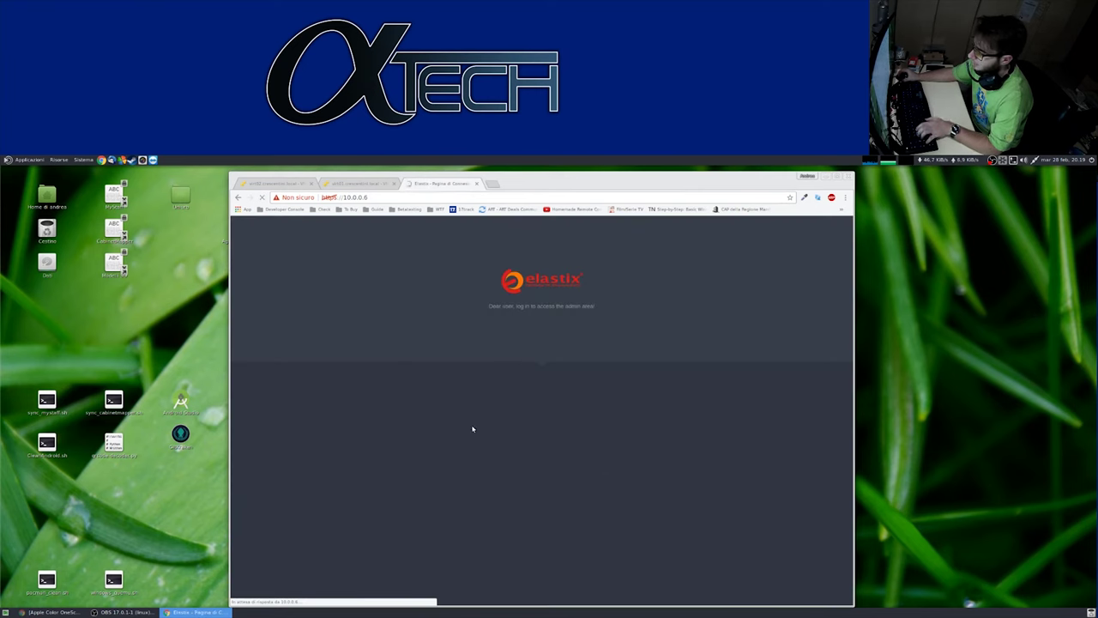
pyautogui.click(533, 402)
pyautogui.write('admin')
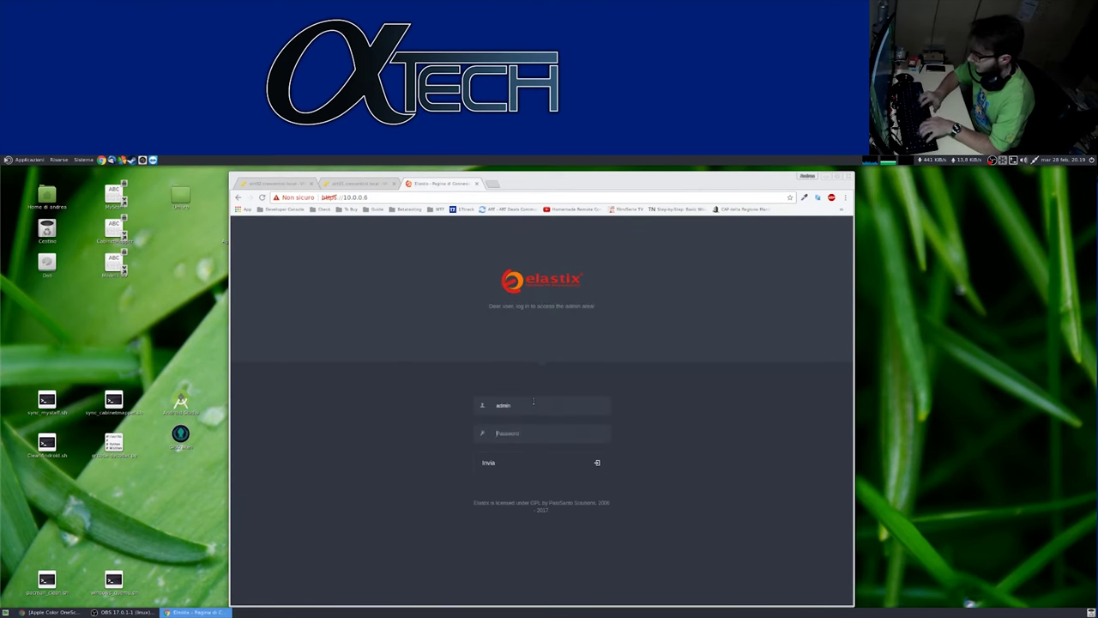
pyautogui.press('Return')
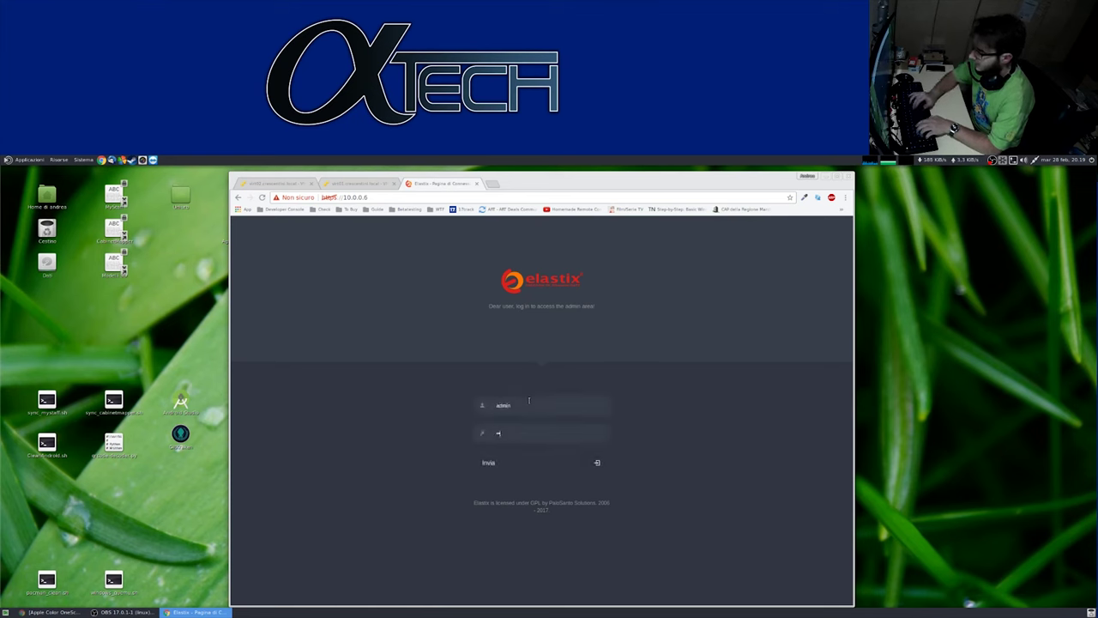
pyautogui.press('Return')
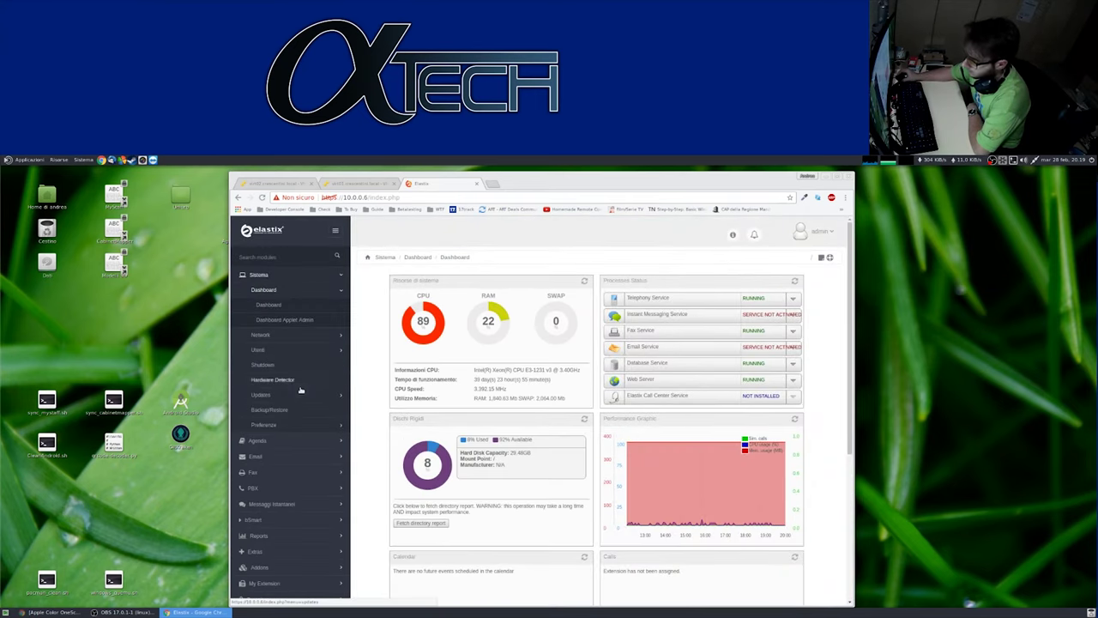
# - Power off the PBX via Sistema > Shutdown with Spegnimento, then close the Elastix tab
pyautogui.scroll(-2, 266, 386)
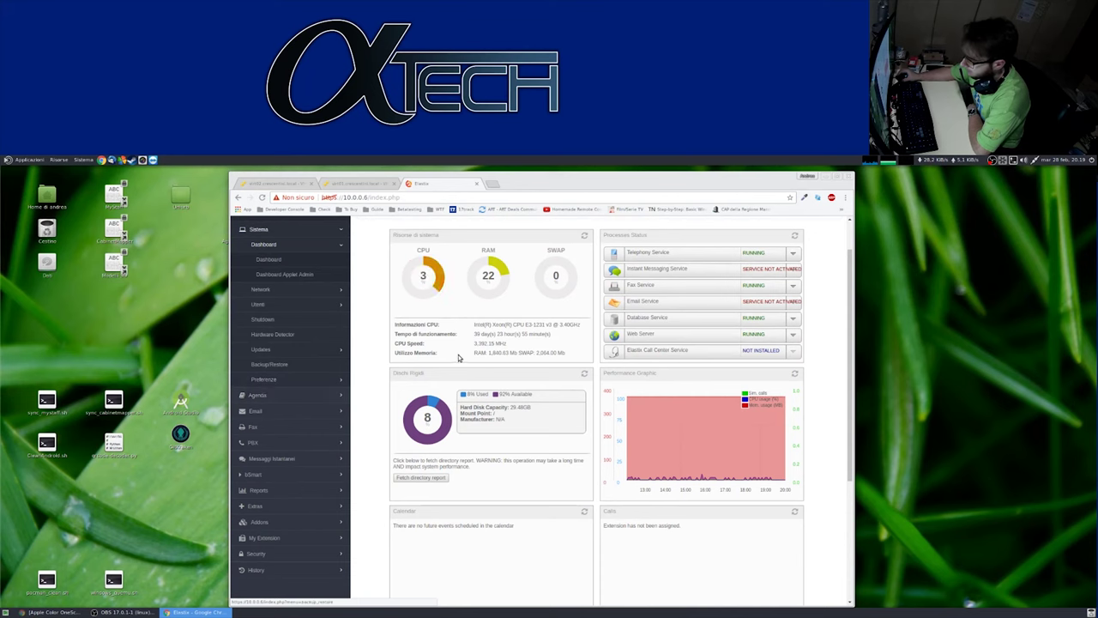
pyautogui.scroll(1, 262, 362)
pyautogui.scroll(2, 261, 363)
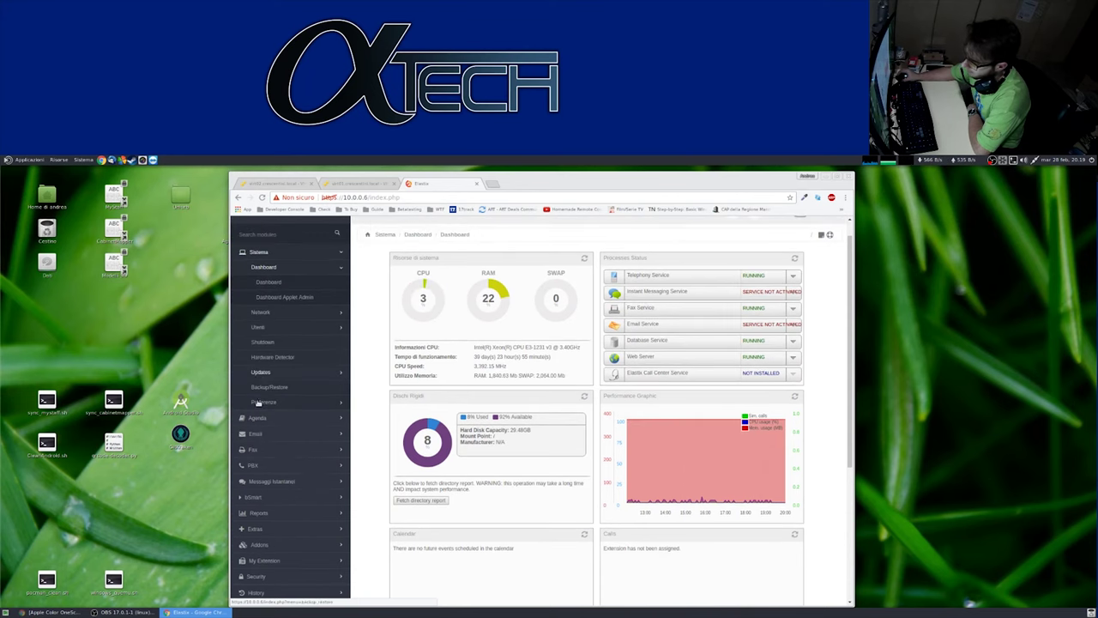
pyautogui.click(264, 366)
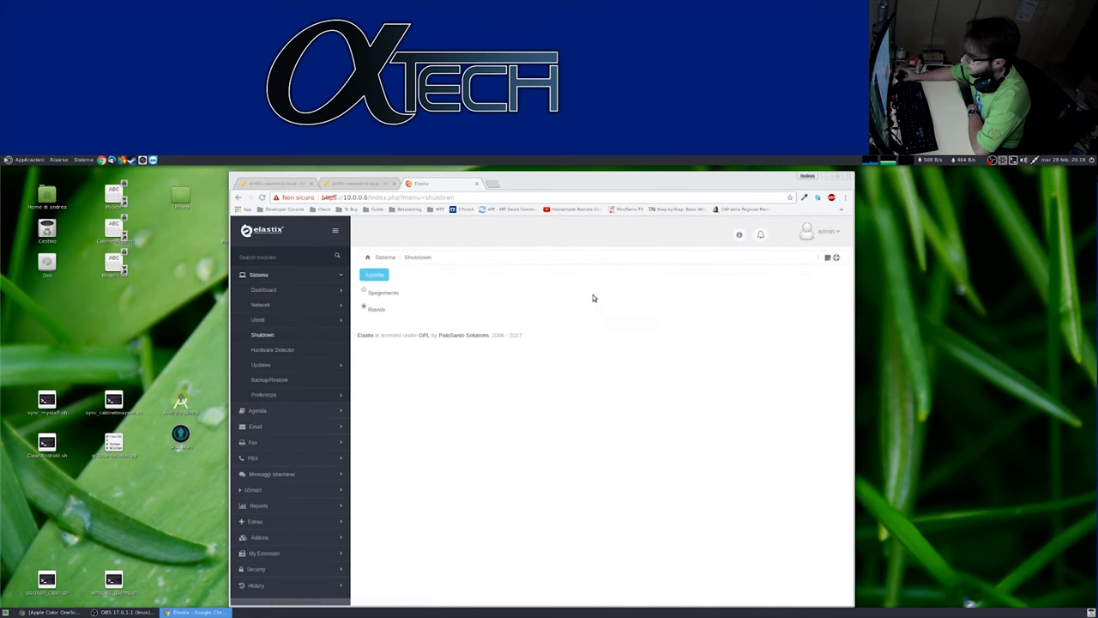
pyautogui.click(363, 292)
pyautogui.click(374, 275)
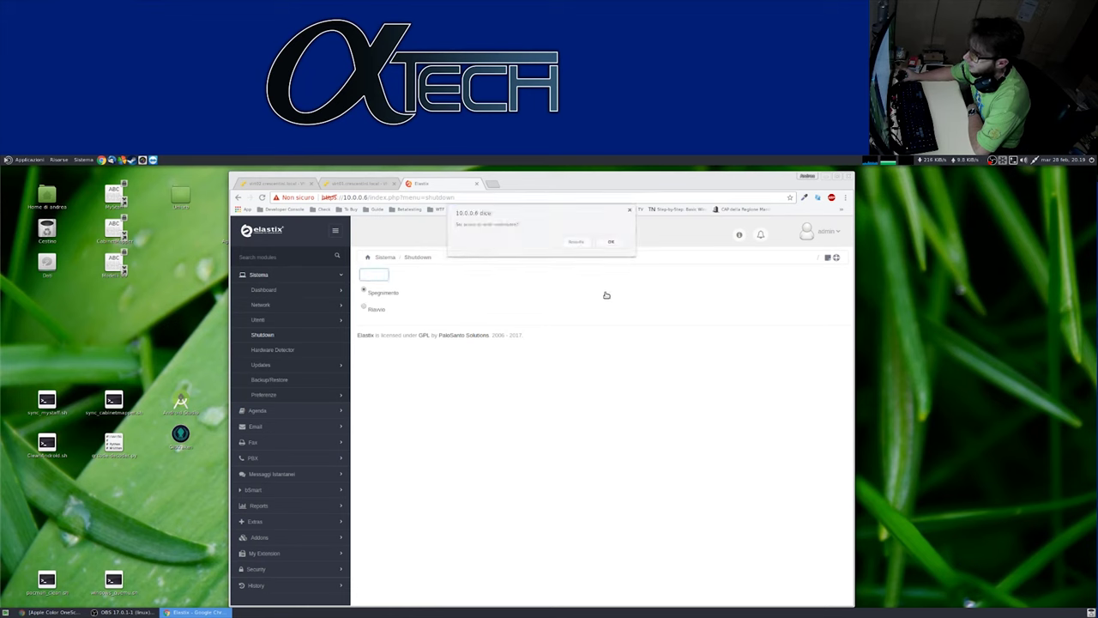
pyautogui.click(607, 240)
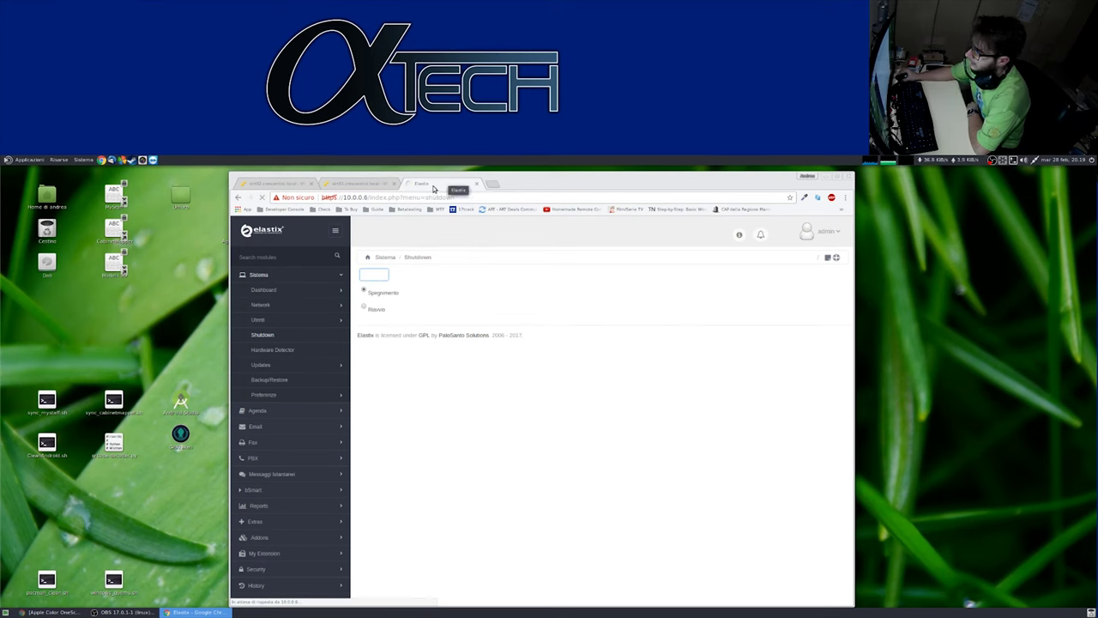
pyautogui.middleClick(435, 187)
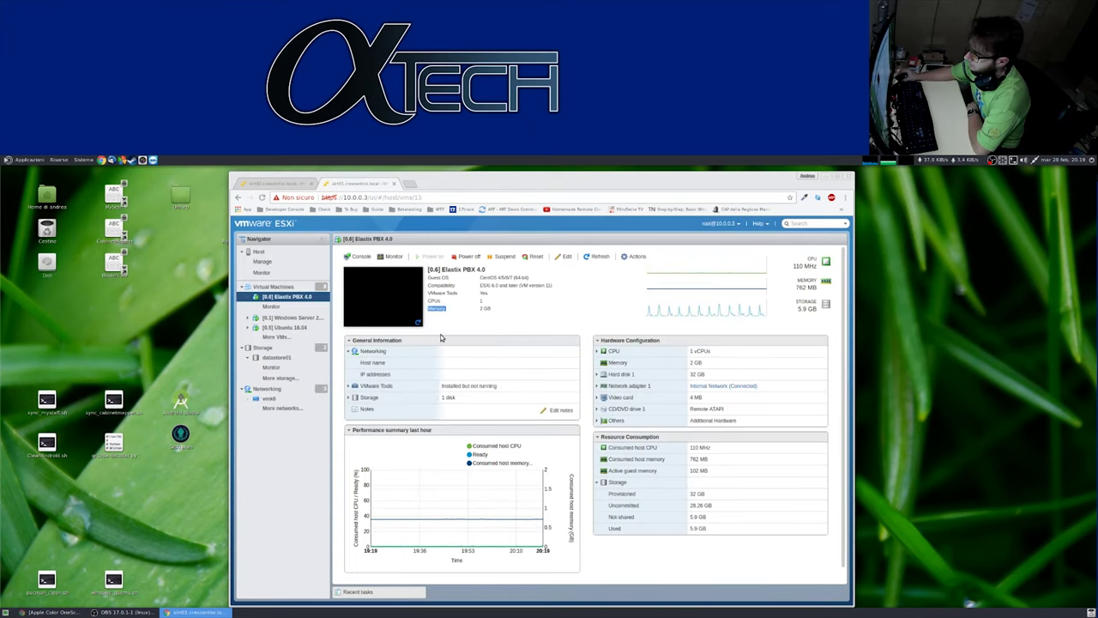
# - Launch Remmina from Applicazioni > Internet and connect to Server DC with its password
pyautogui.click(28, 159)
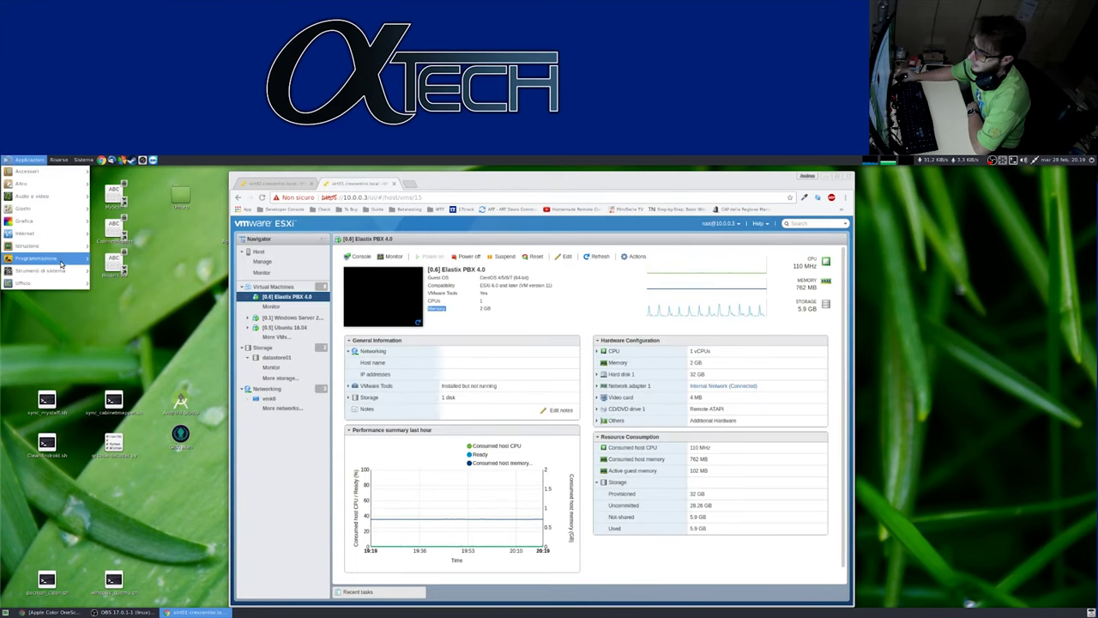
pyautogui.moveTo(23, 234)
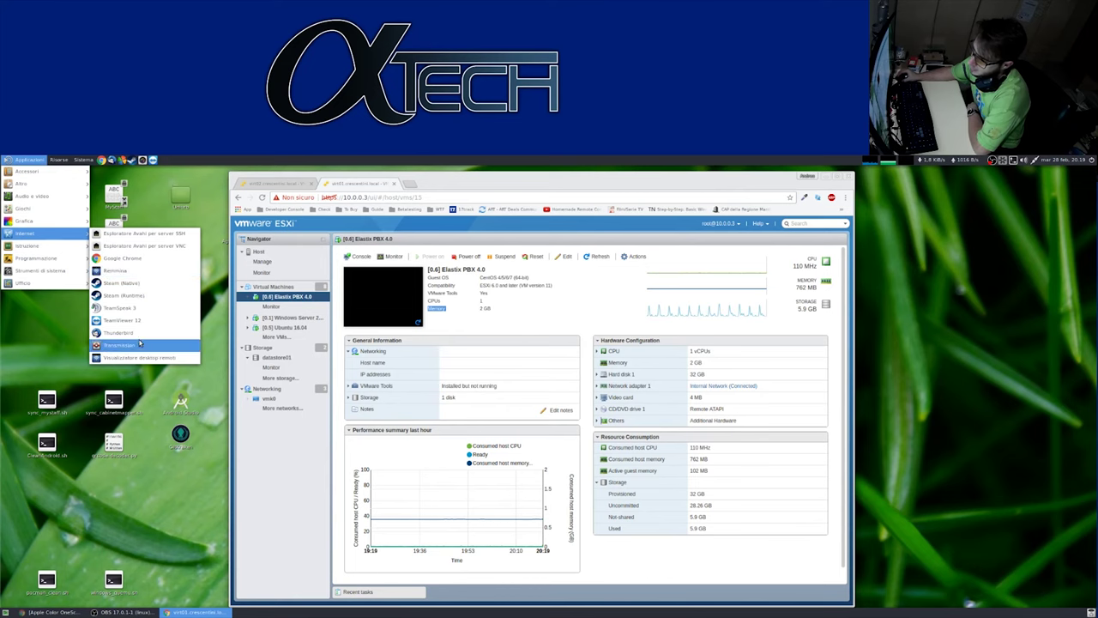
pyautogui.click(120, 270)
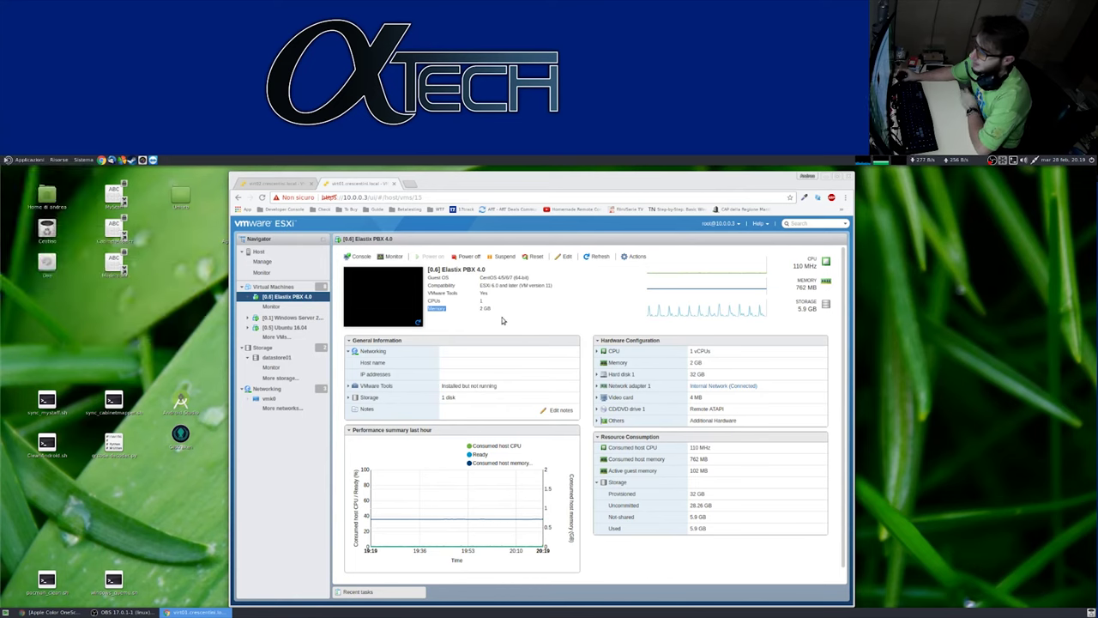
pyautogui.doubleClick(50, 209)
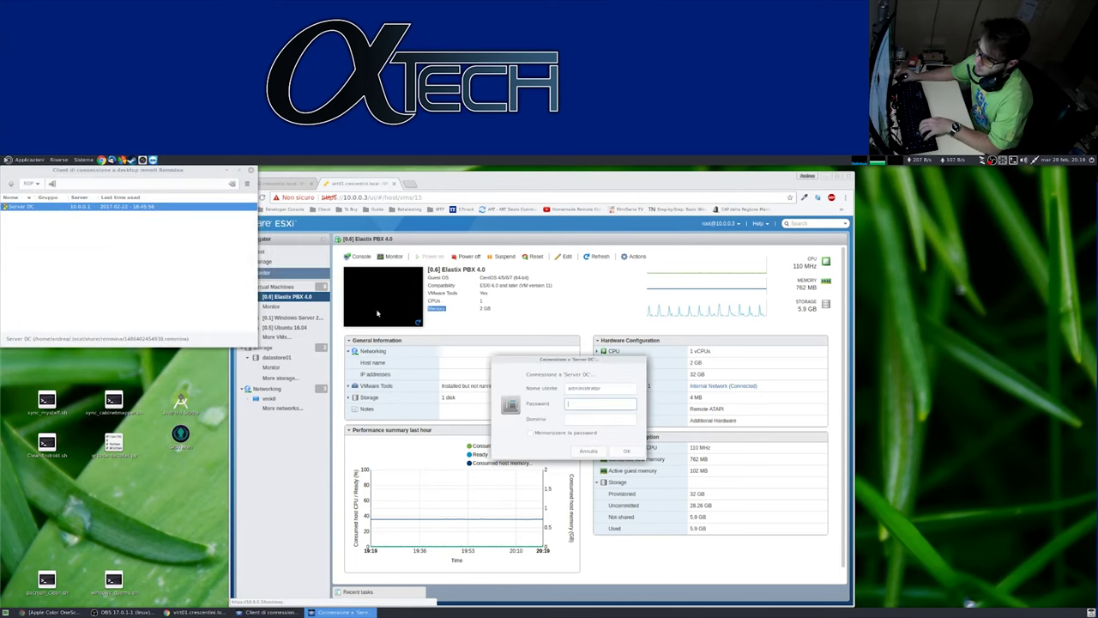
pyautogui.write('***')
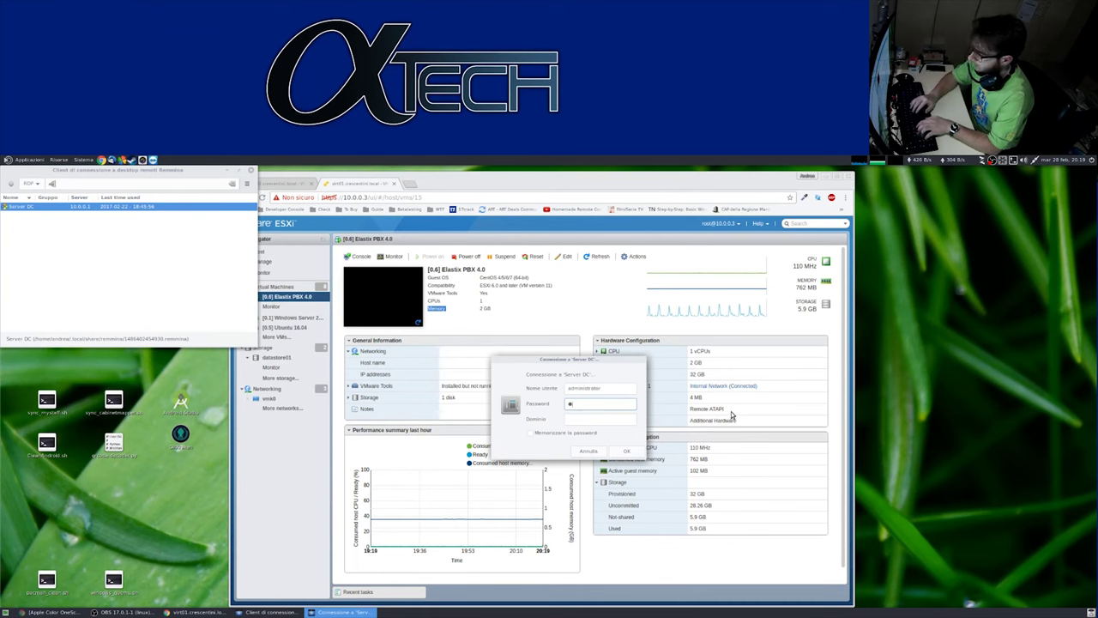
pyautogui.press('Return')
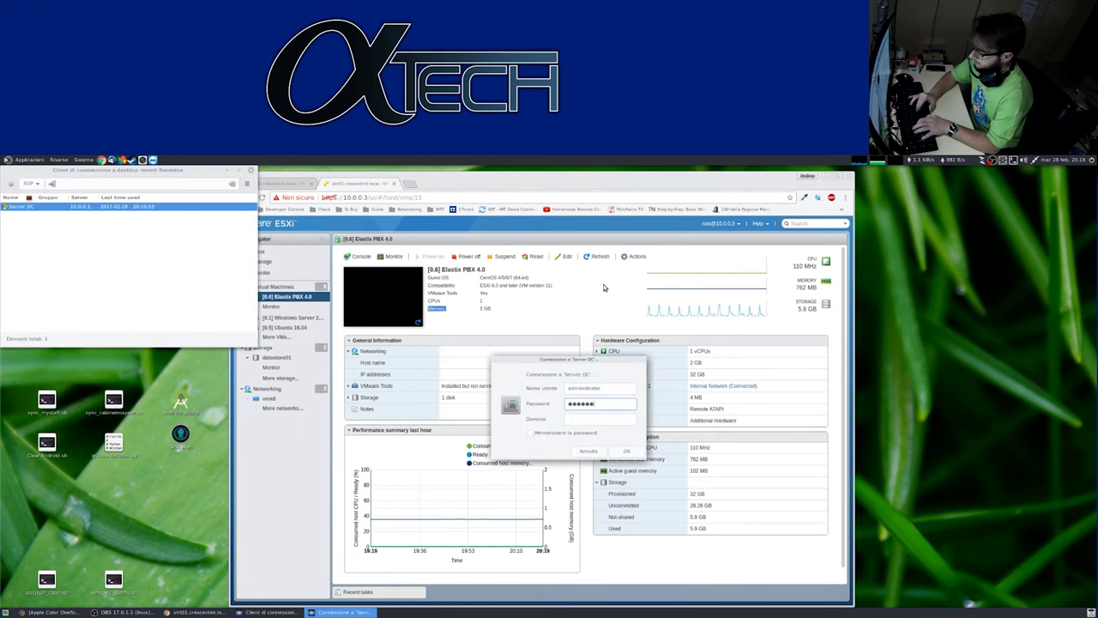
pyautogui.press('Return')
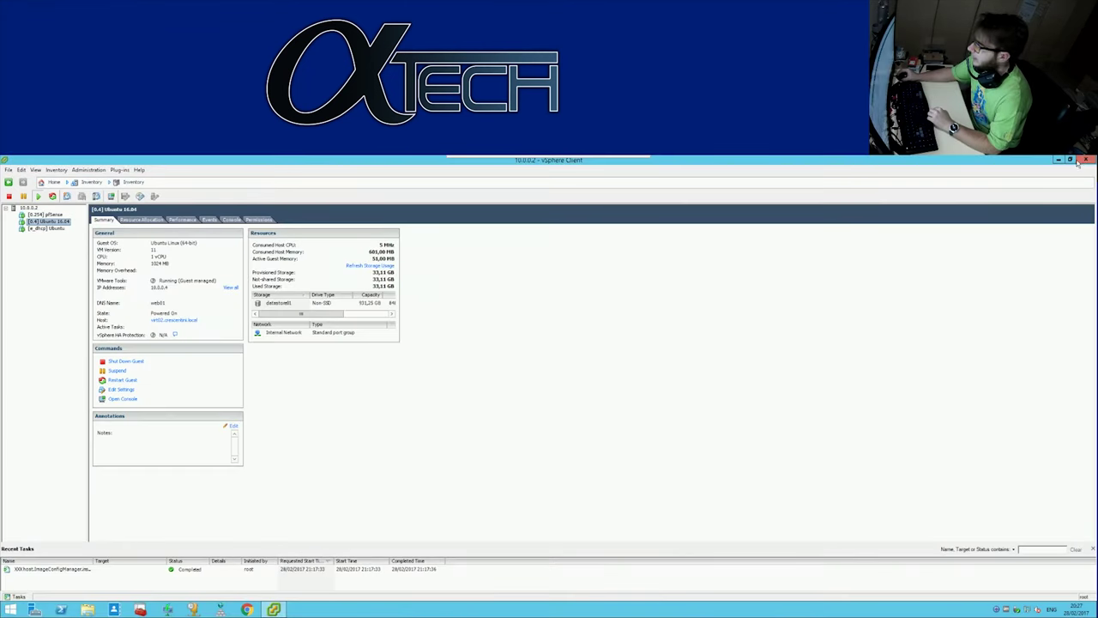
# - Close the vSphere Client and Questo PC, then minimize the RDP session to the ESXi browser
pyautogui.click(1071, 160)
pyautogui.doubleClick(396, 175)
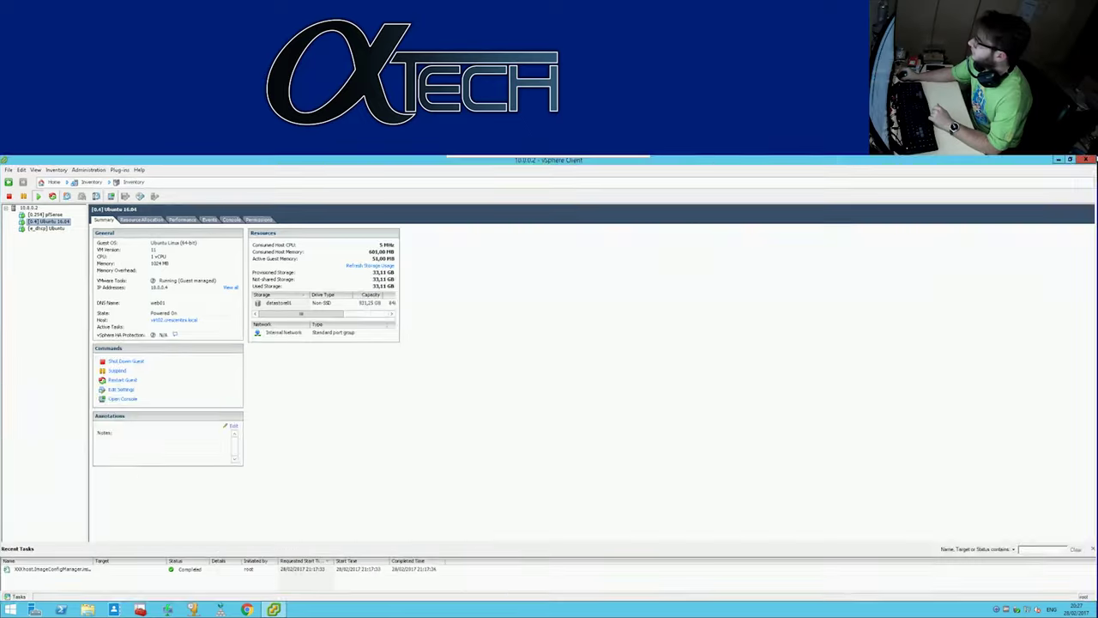
pyautogui.press('super+d')
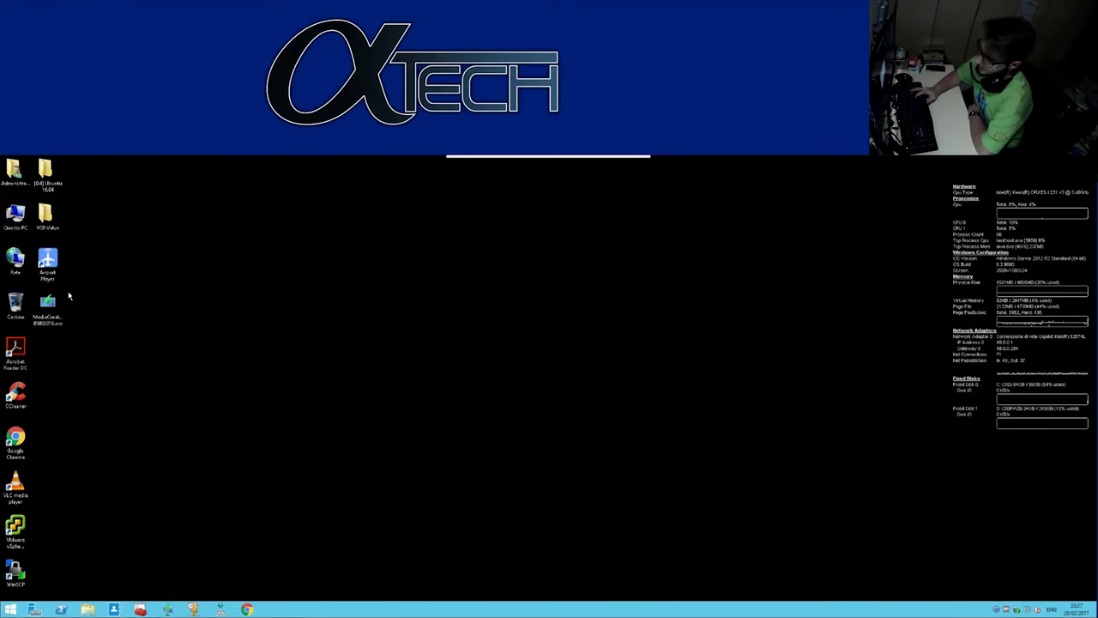
pyautogui.doubleClick(16, 214)
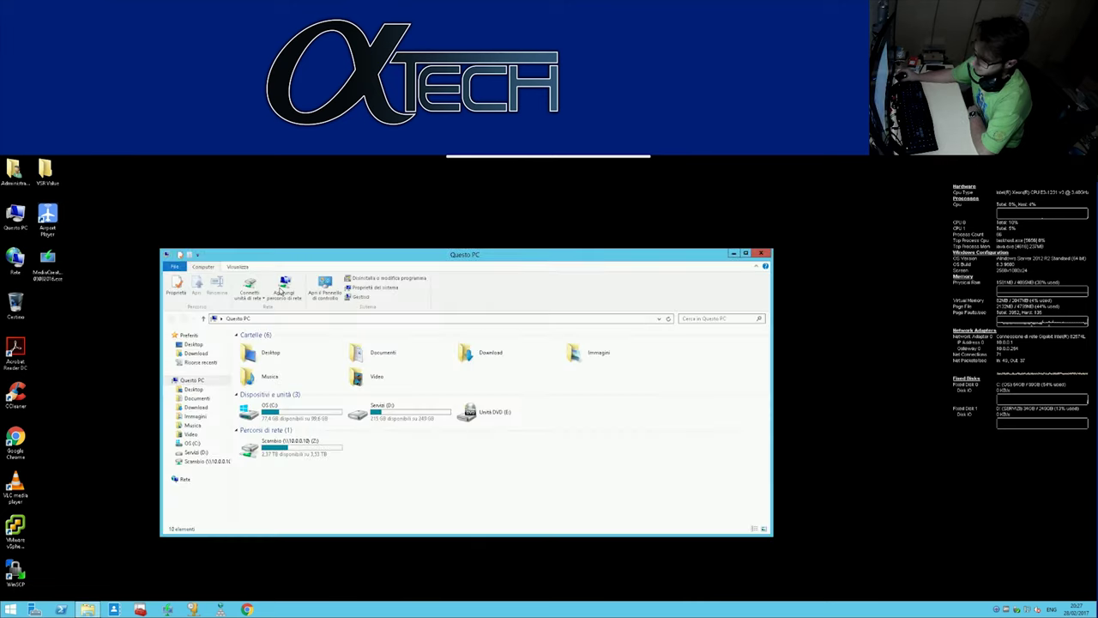
pyautogui.click(762, 253)
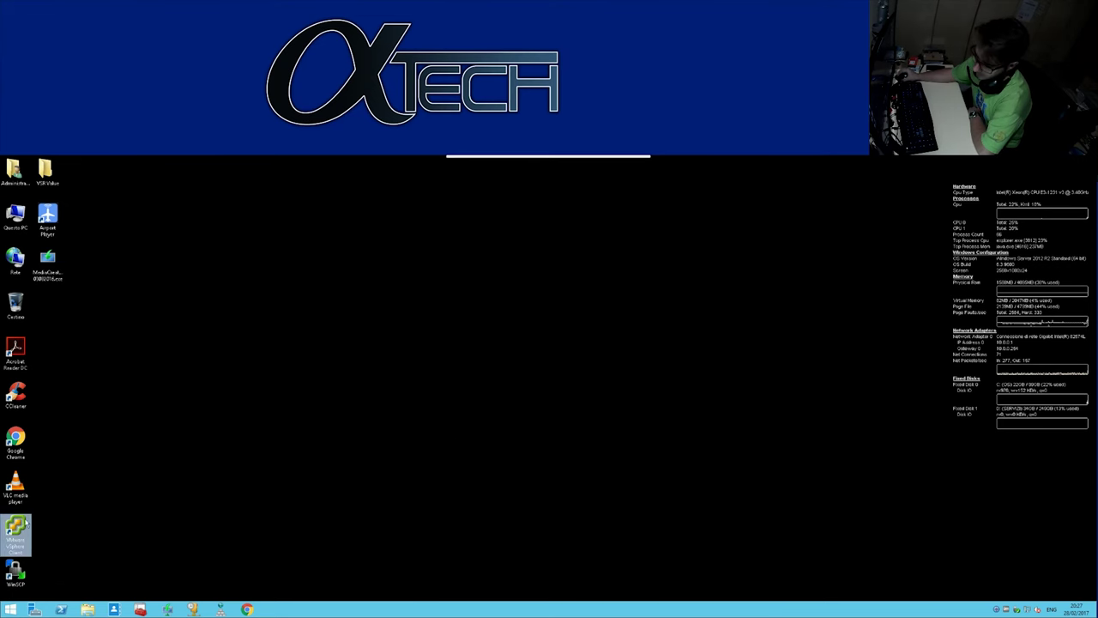
pyautogui.click(625, 167)
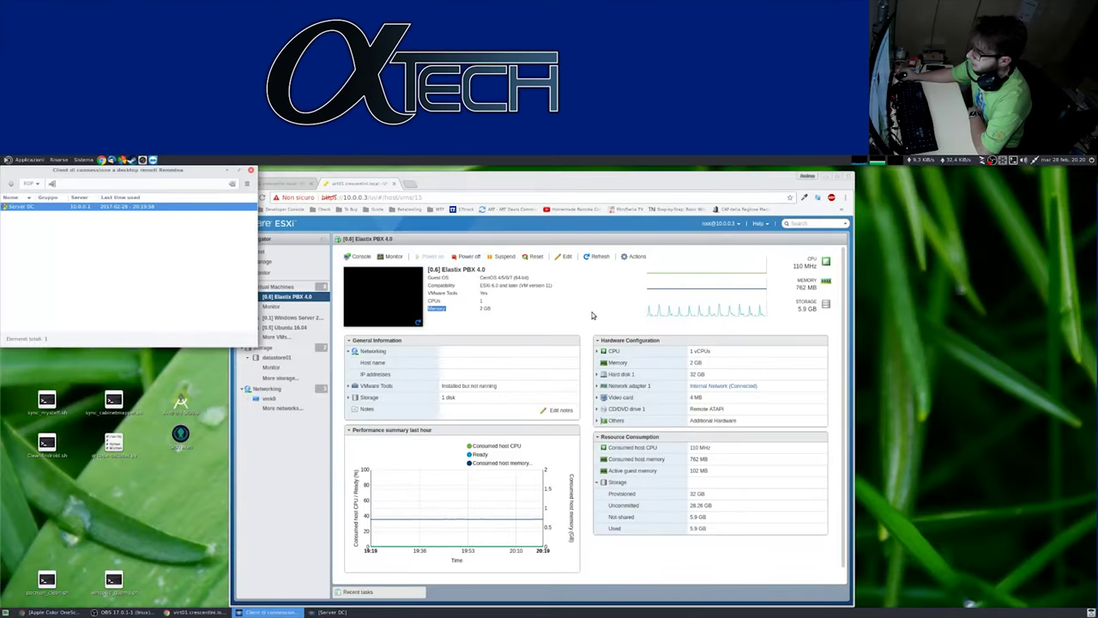
pyautogui.click(592, 316)
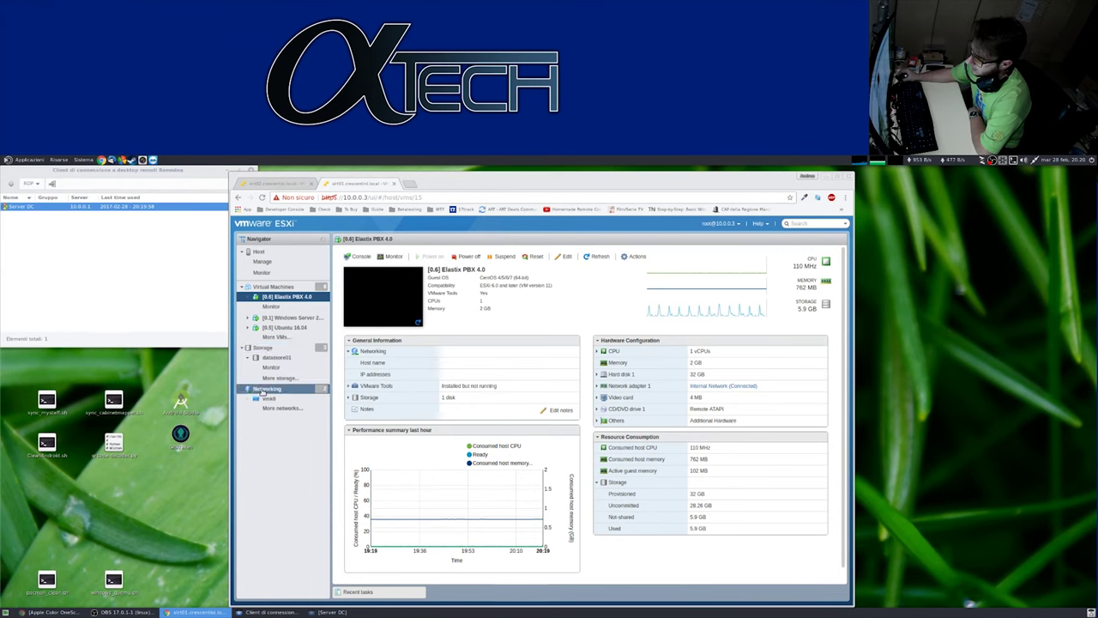
# - Add a new hard disk in the Windows Server 2012 R2 VM's Edit settings
pyautogui.click(281, 317)
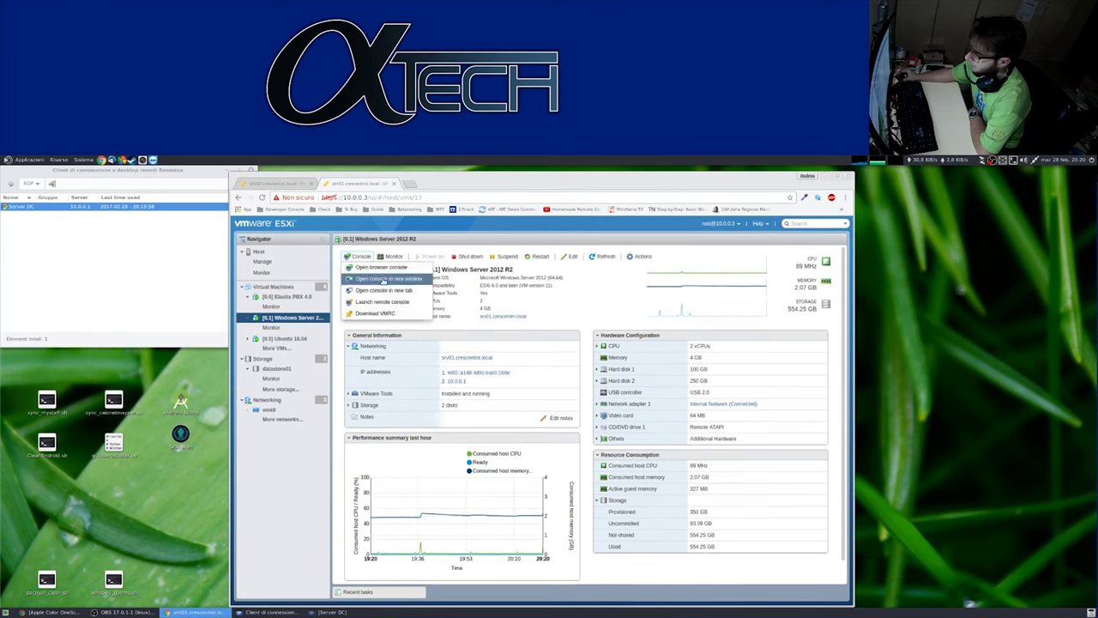
pyautogui.click(572, 256)
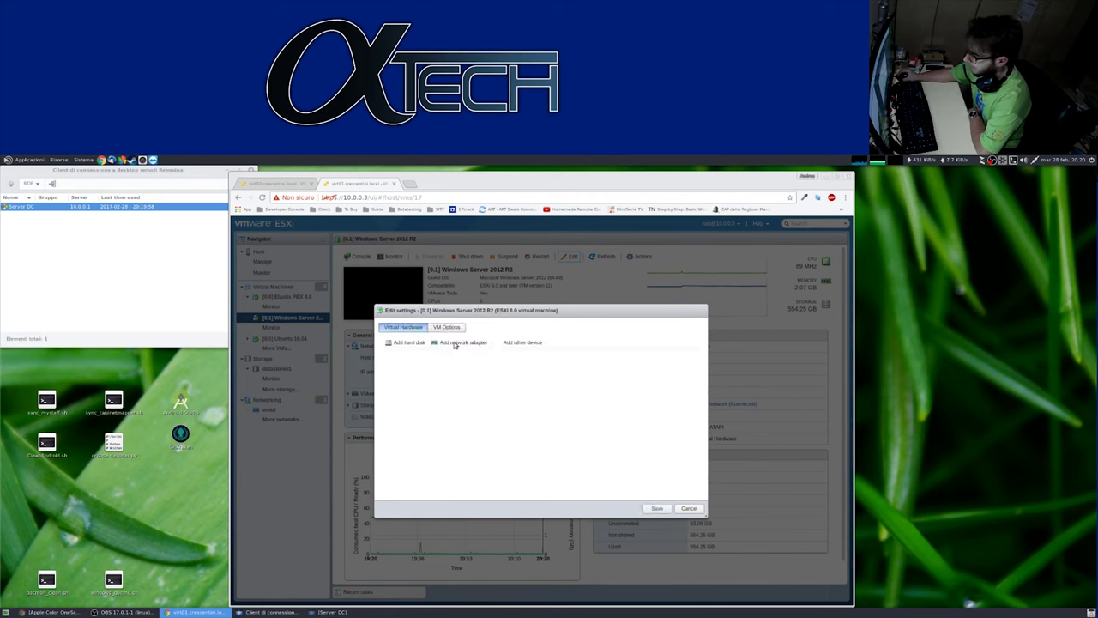
pyautogui.click(398, 345)
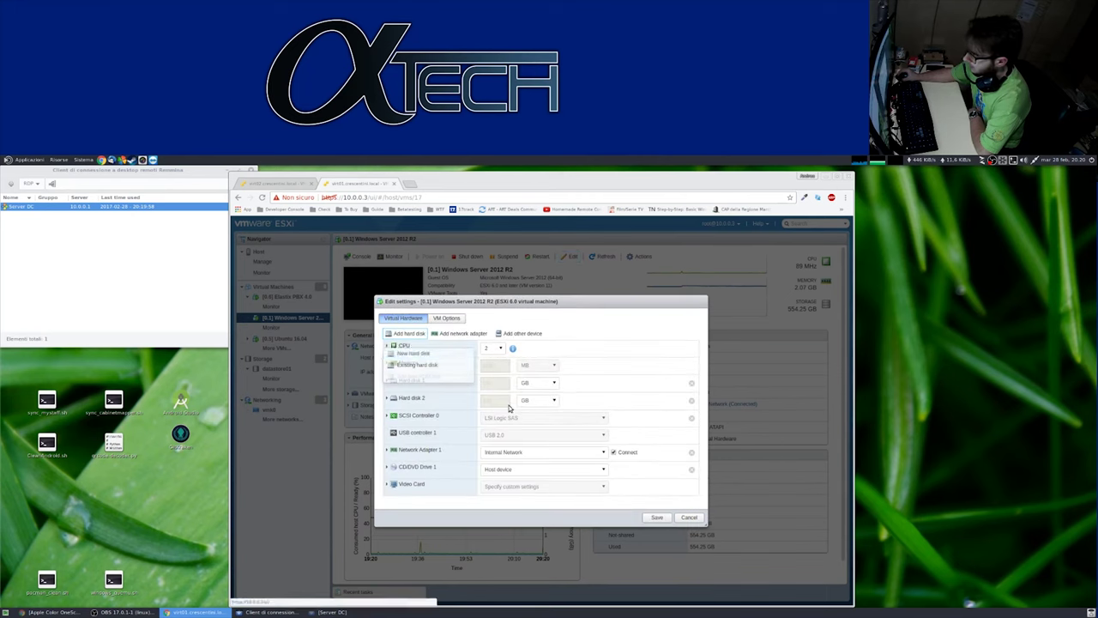
pyautogui.click(440, 357)
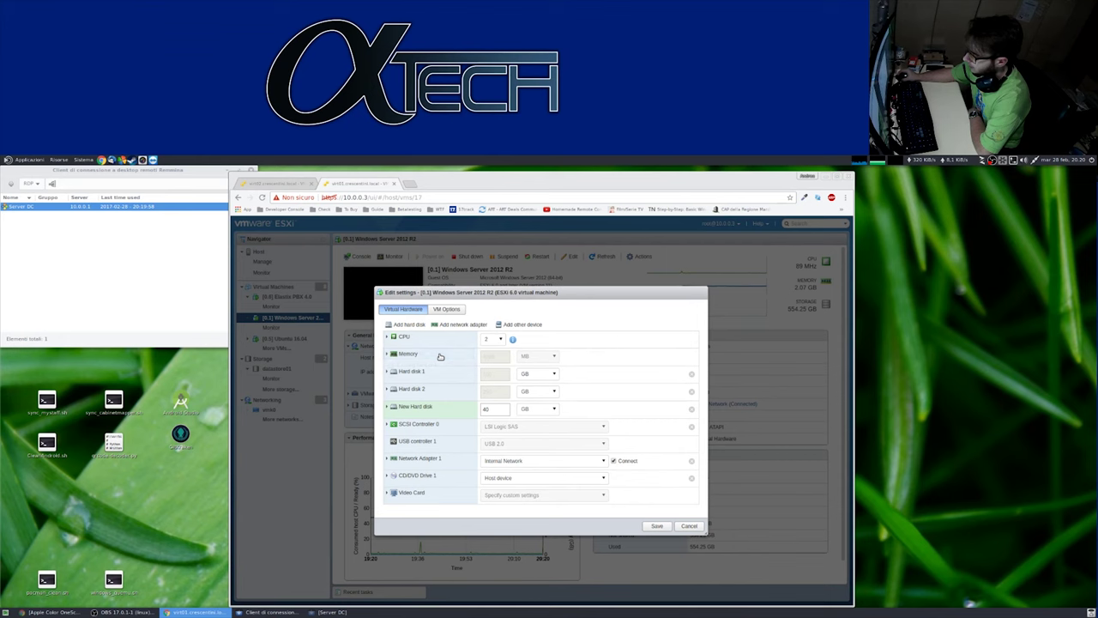
# - Size the new disk at 200 GB with unlimited IOPs and save the VM
pyautogui.click(542, 411)
pyautogui.click(542, 413)
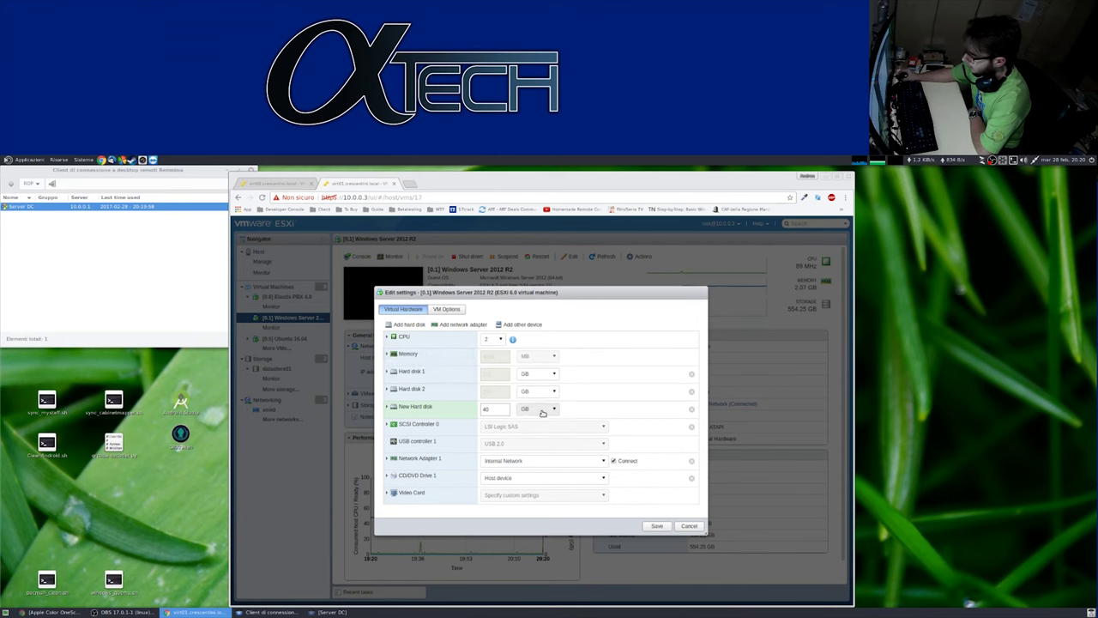
pyautogui.click(405, 408)
pyautogui.scroll(-1, 561, 452)
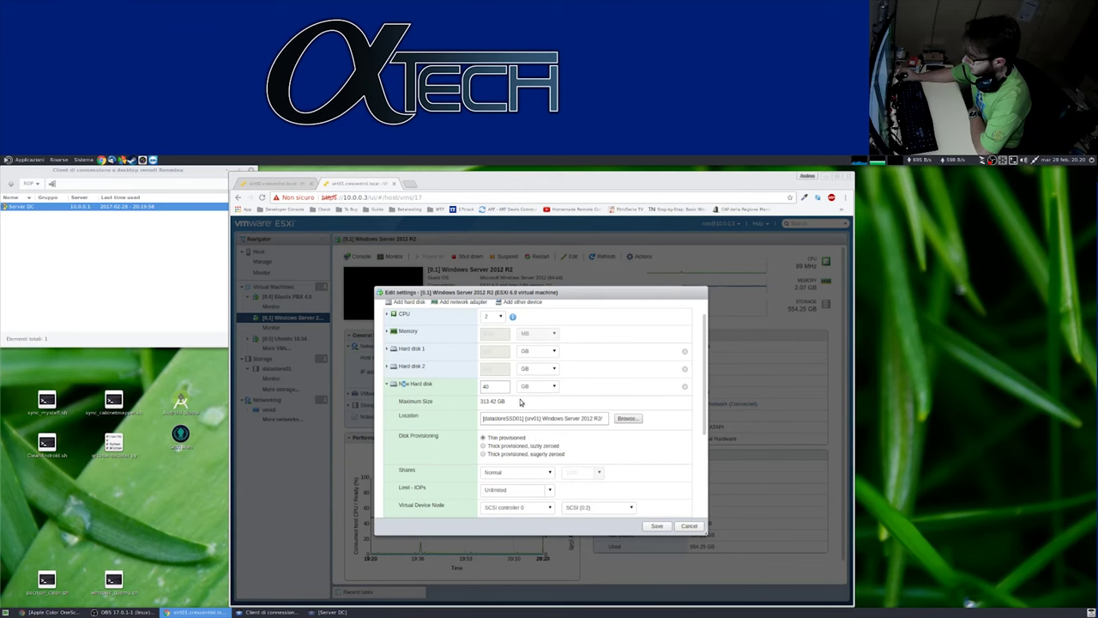
pyautogui.moveTo(547, 420); pyautogui.dragTo(626, 420)
pyautogui.click(579, 420)
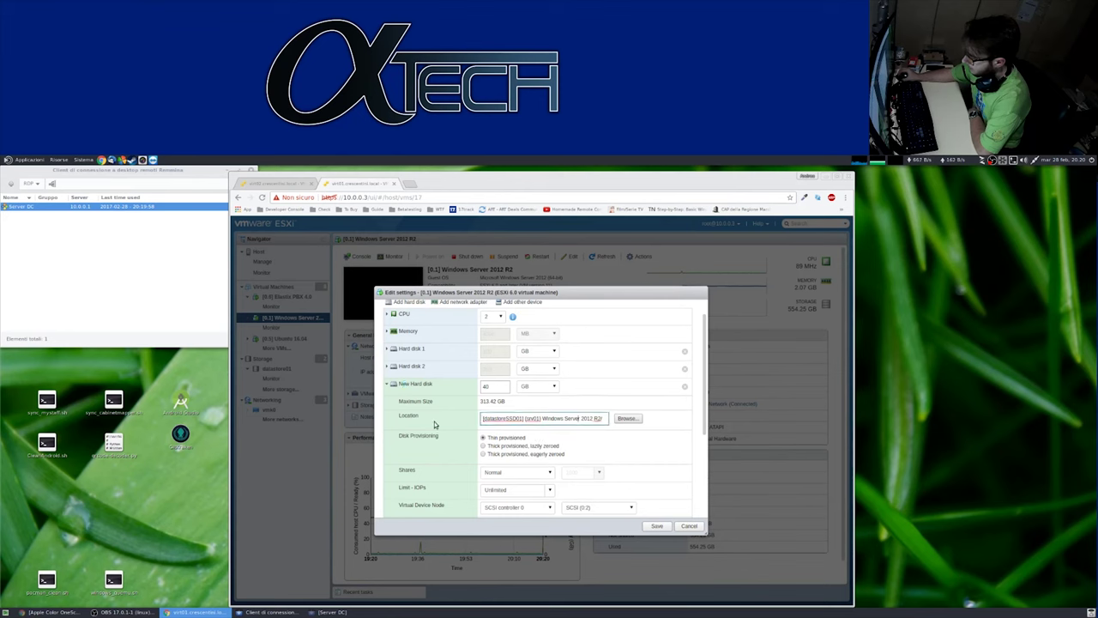
pyautogui.click(509, 387)
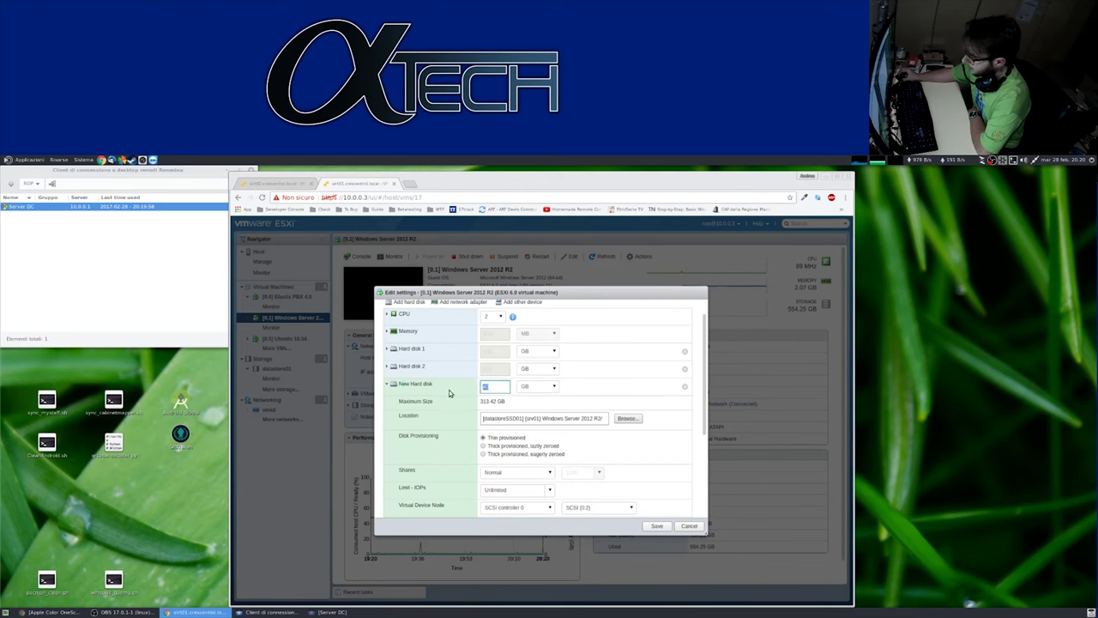
pyautogui.write('2')
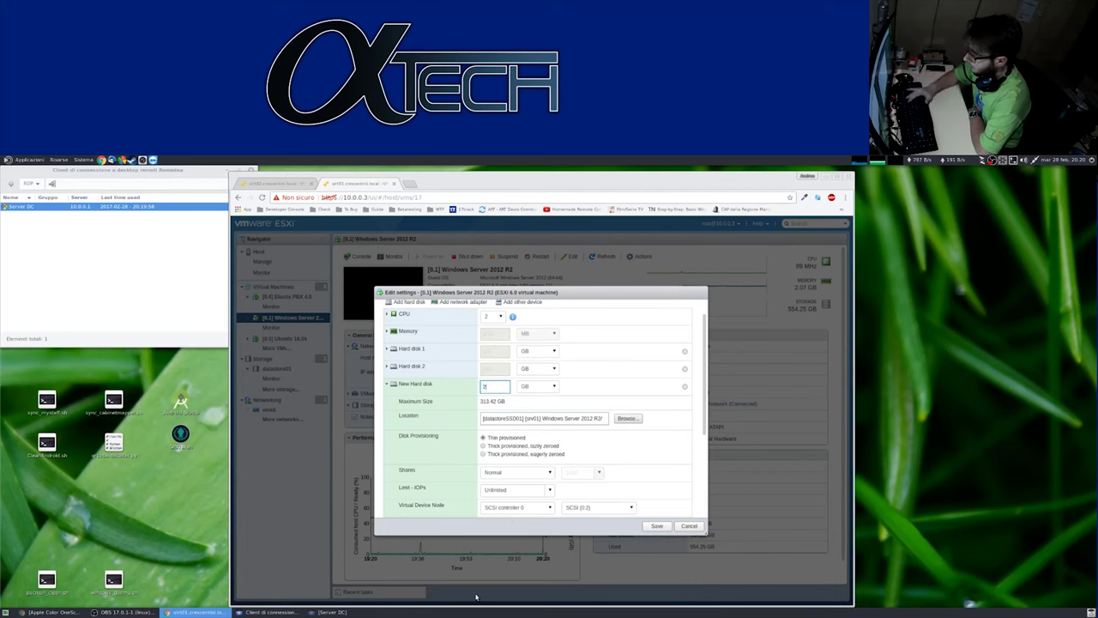
pyautogui.write('00')
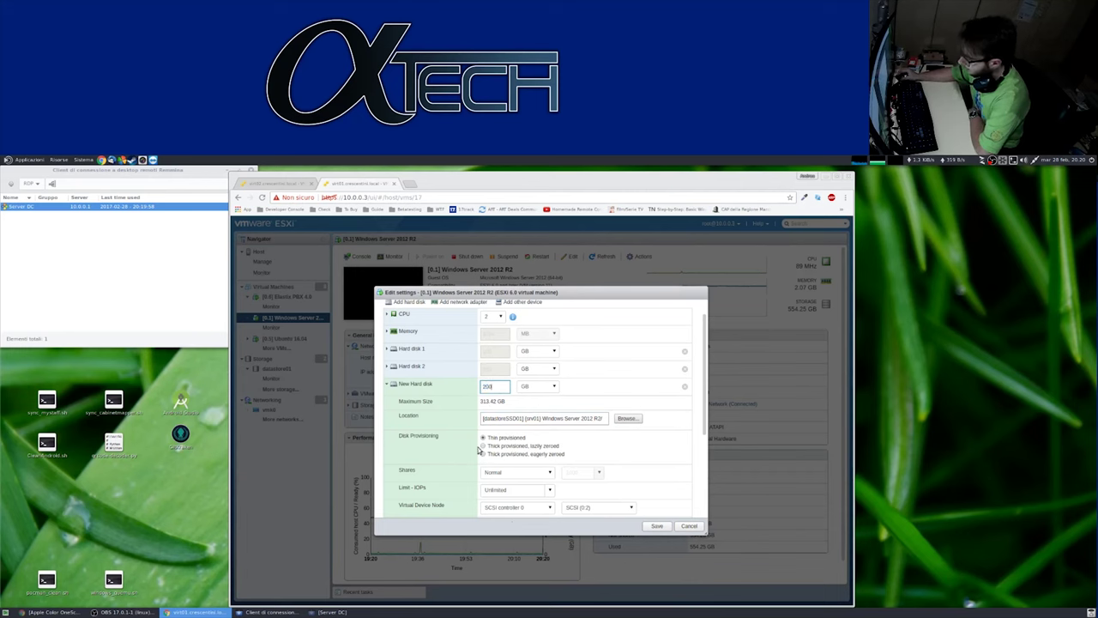
pyautogui.click(532, 489)
pyautogui.click(528, 505)
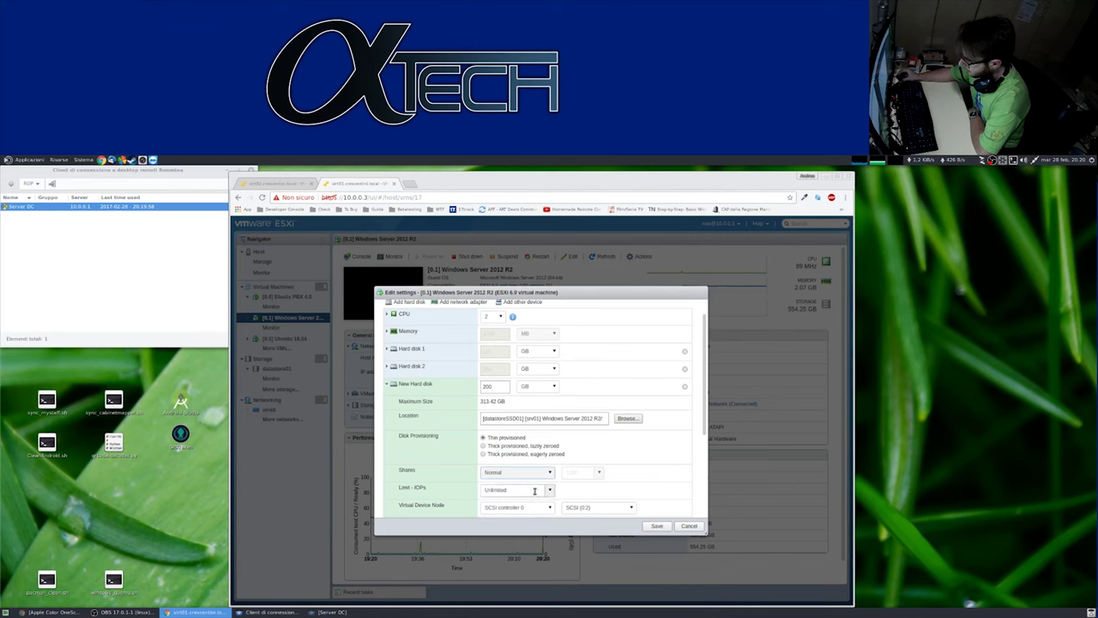
pyautogui.scroll(-2, 609, 485)
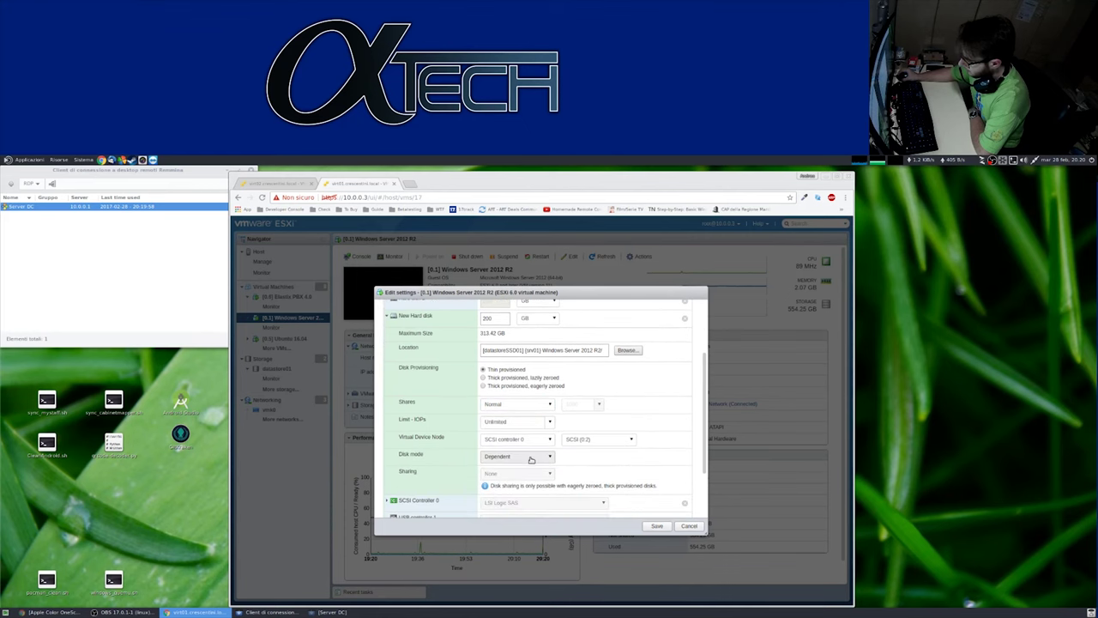
pyautogui.click(657, 525)
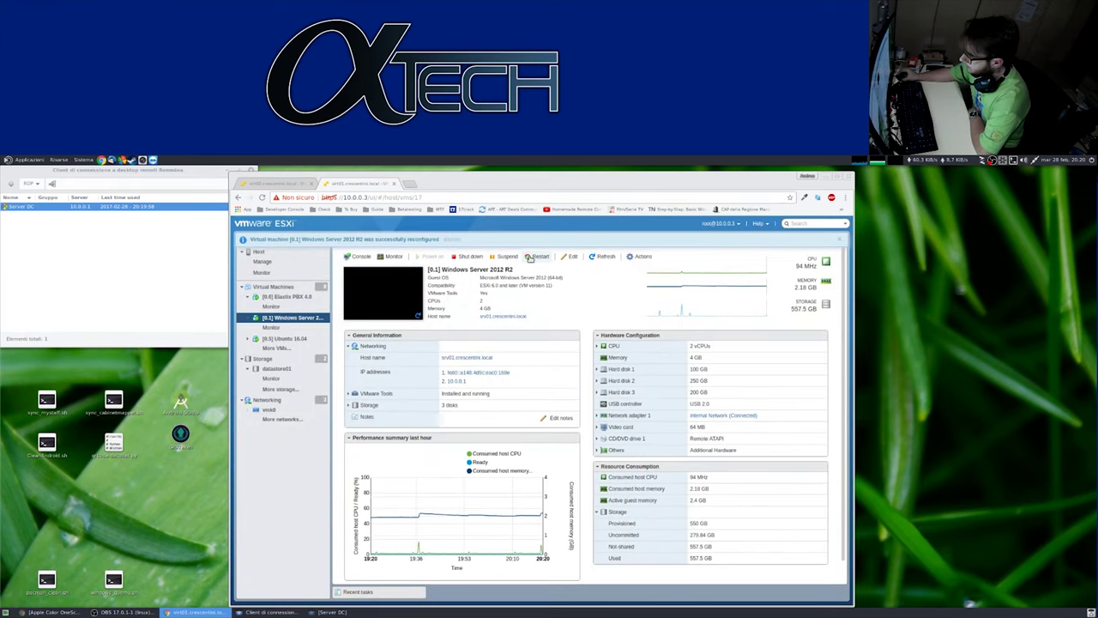
# - Briefly view the VM's browser console, reopen its settings, then switch to the Server DC session
pyautogui.click(360, 257)
pyautogui.click(377, 267)
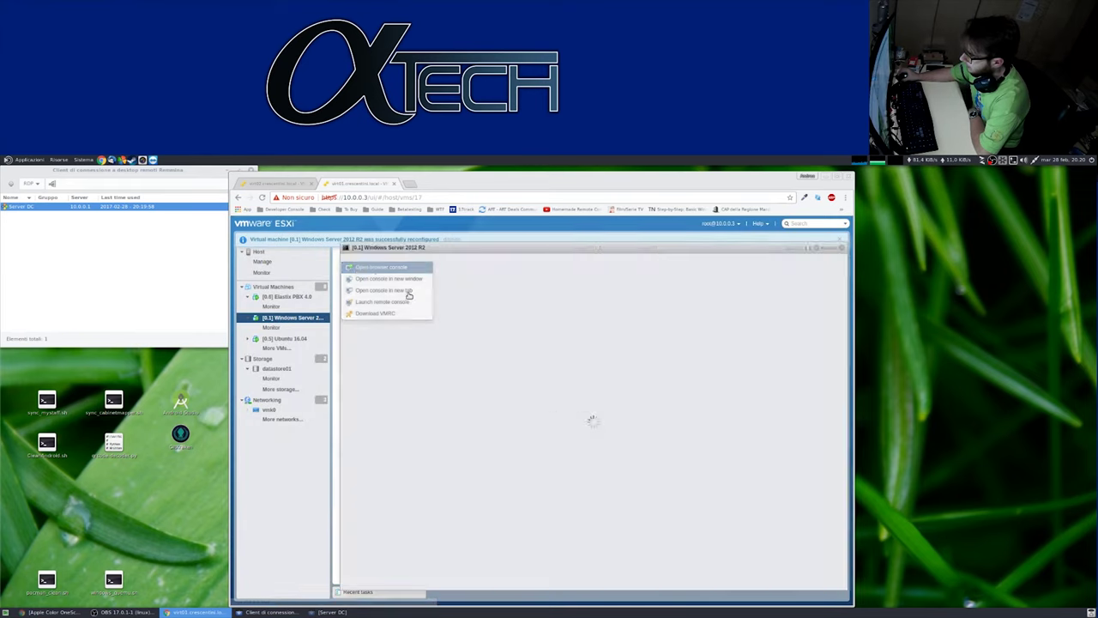
pyautogui.click(843, 248)
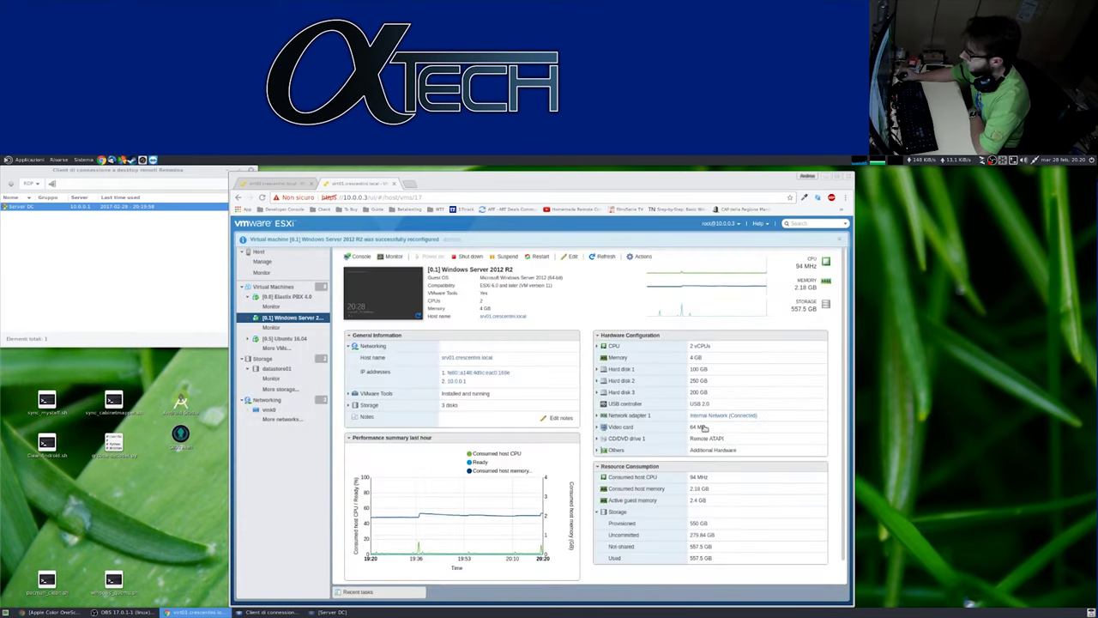
pyautogui.click(360, 256)
pyautogui.click(360, 256)
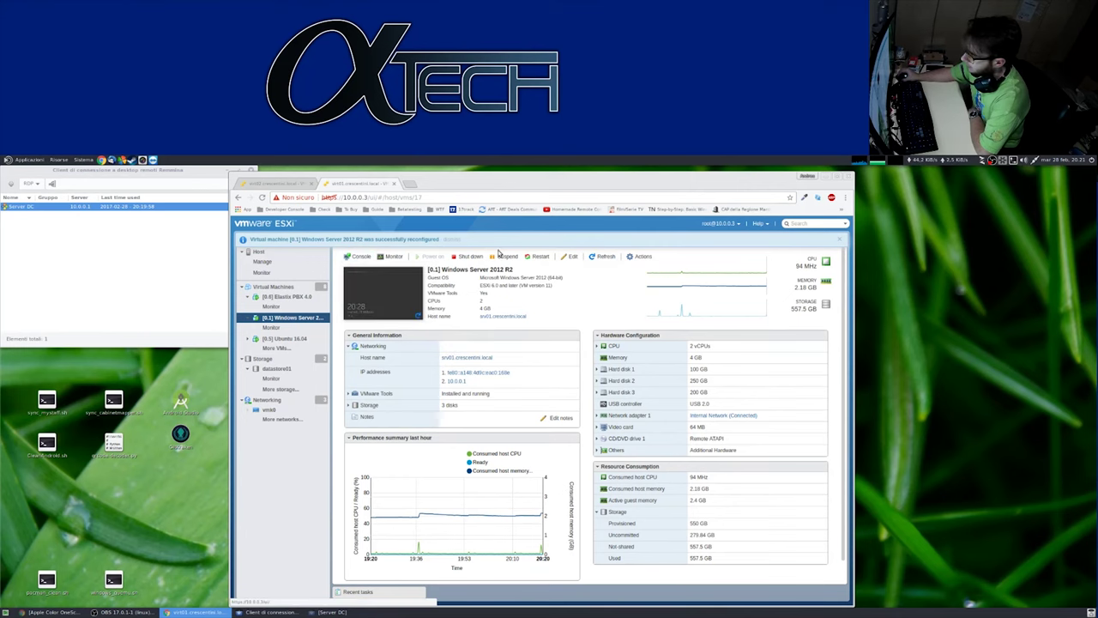
pyautogui.click(570, 256)
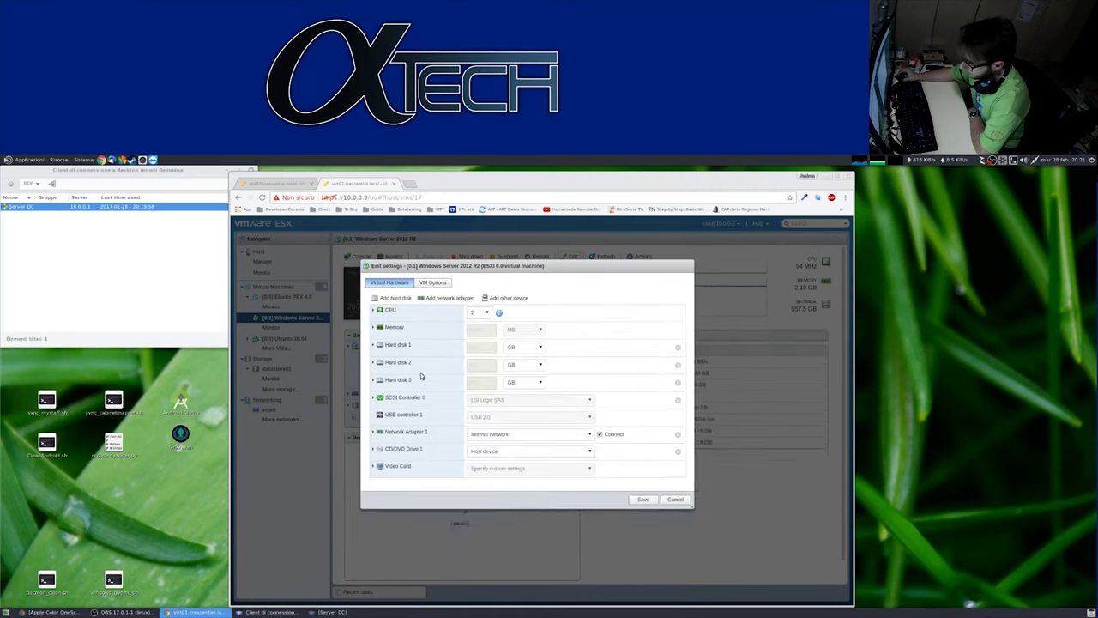
pyautogui.click(342, 613)
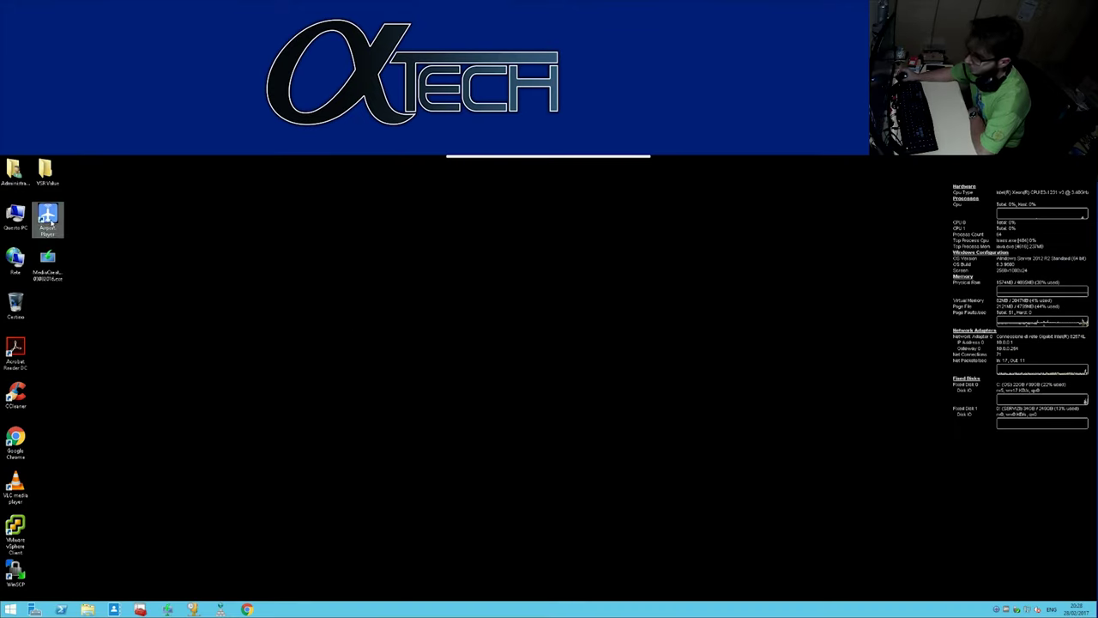
# - Open Disk Management from the Win+X menu and enlarge it to show all disks
pyautogui.doubleClick(15, 216)
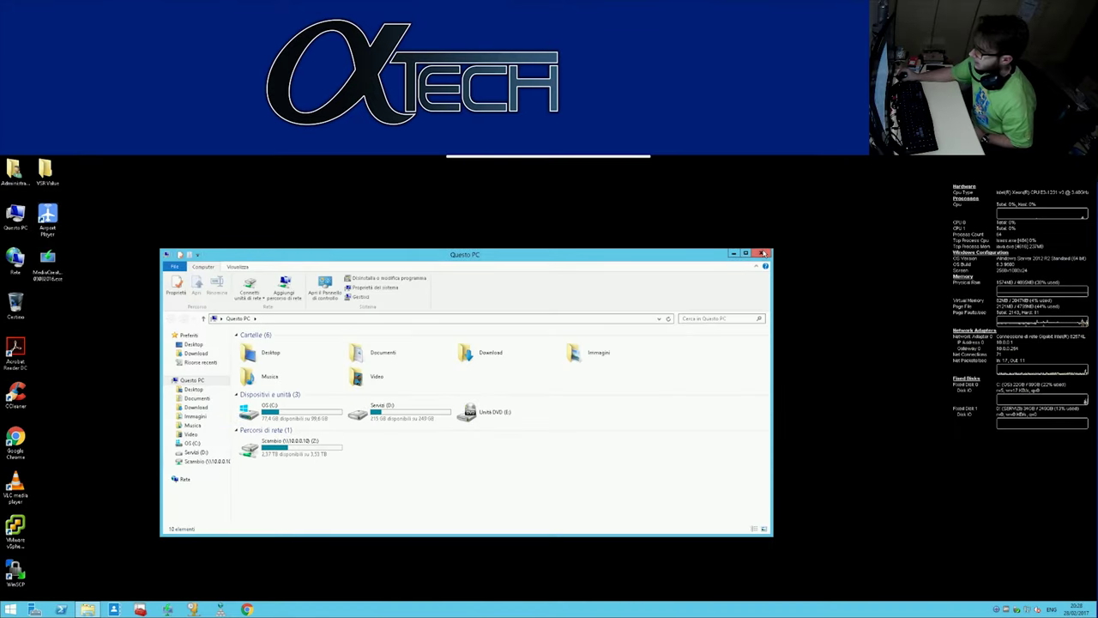
pyautogui.click(761, 254)
pyautogui.rightClick(12, 609)
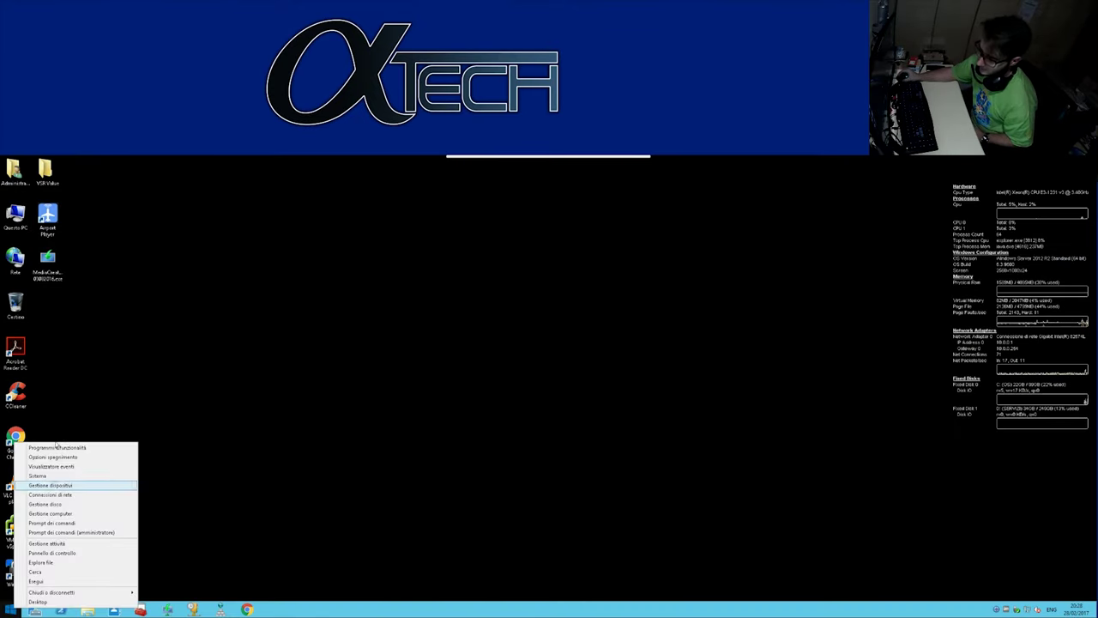
pyautogui.click(86, 504)
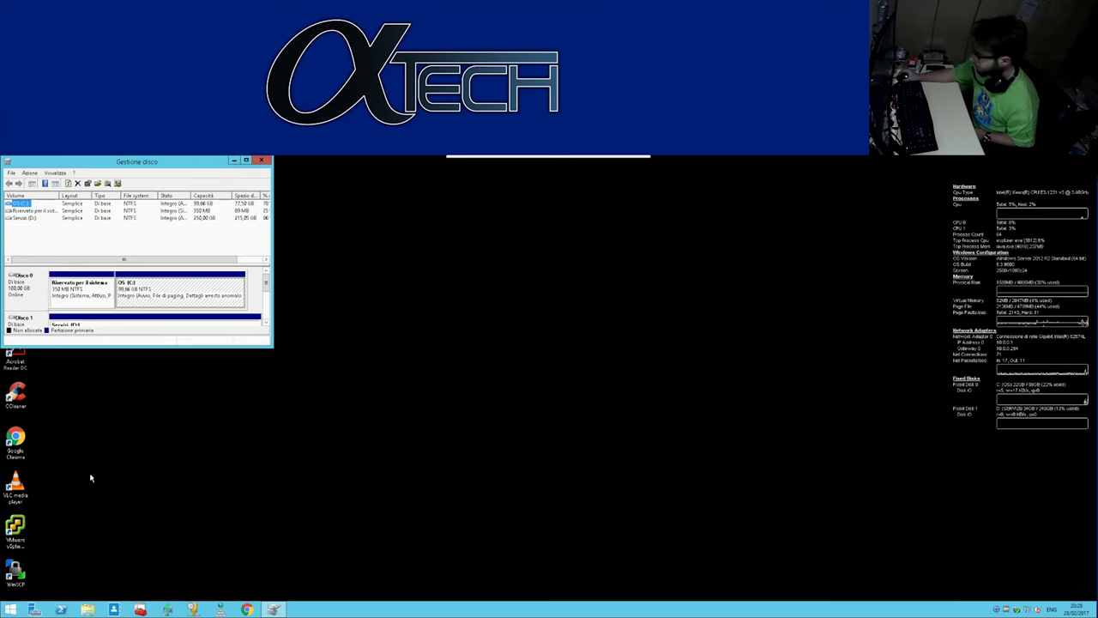
pyautogui.moveTo(271, 347); pyautogui.dragTo(638, 521)
# - Bring Disco 2 online and initialize it with MBR
pyautogui.rightClick(28, 387)
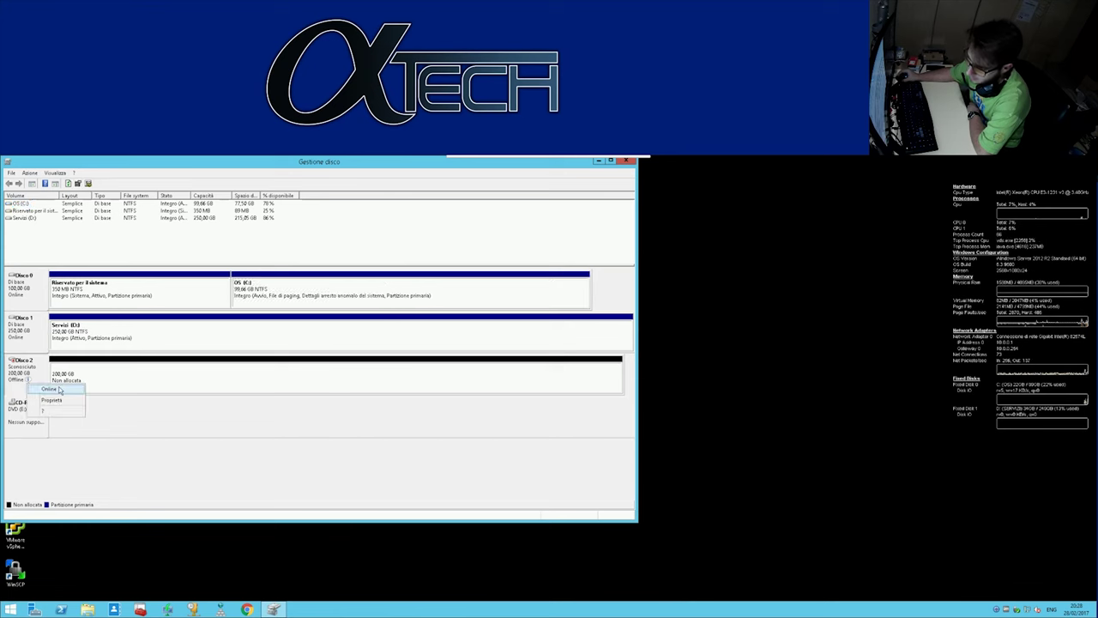
pyautogui.click(57, 387)
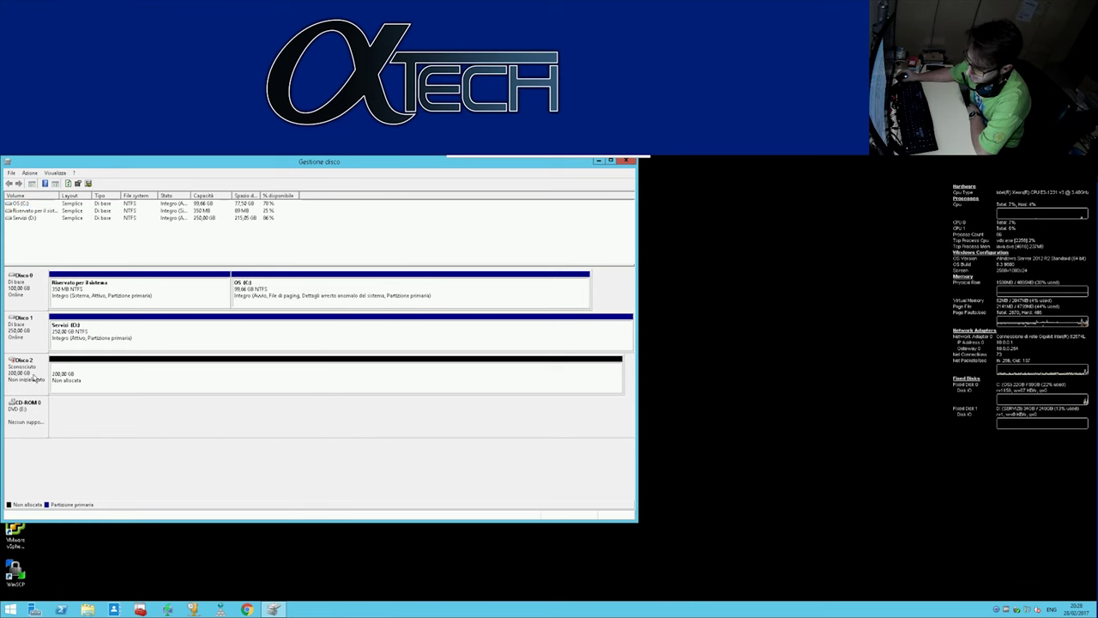
pyautogui.rightClick(35, 379)
pyautogui.click(62, 382)
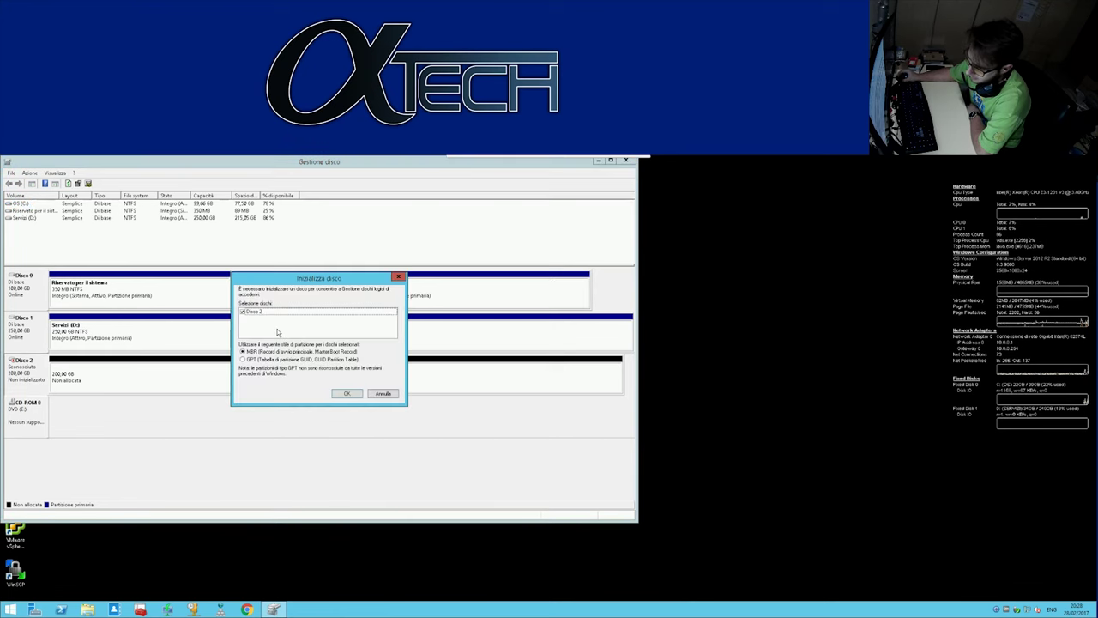
pyautogui.click(347, 394)
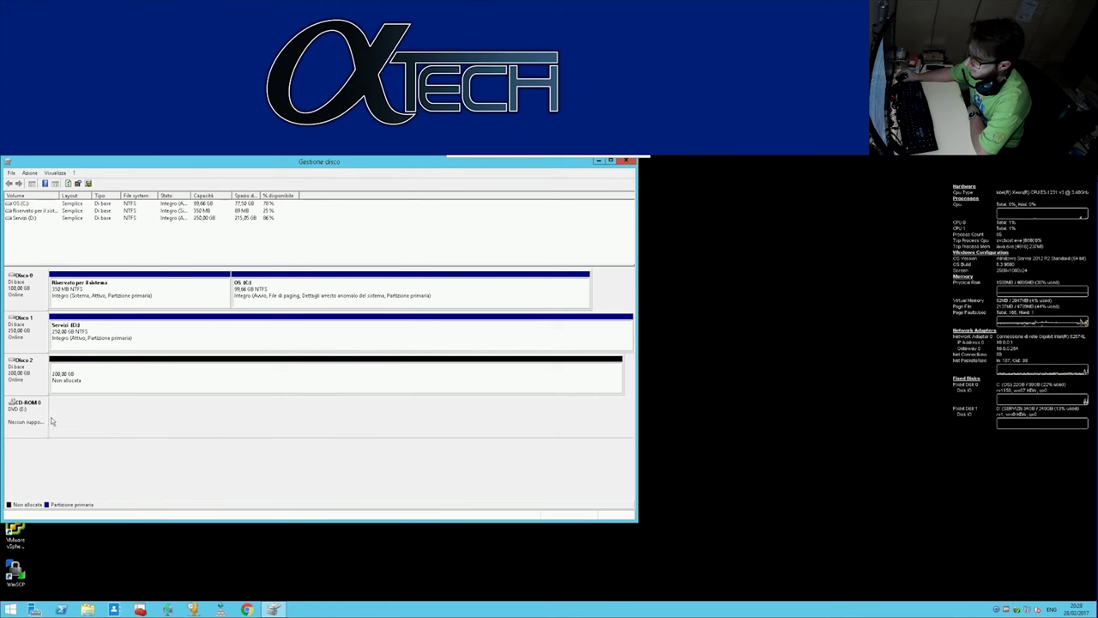
pyautogui.rightClick(82, 388)
# - Create a full-size NTFS volume on Disco 2 labelled Servizi_NEW with the suggested drive letter
pyautogui.click(110, 399)
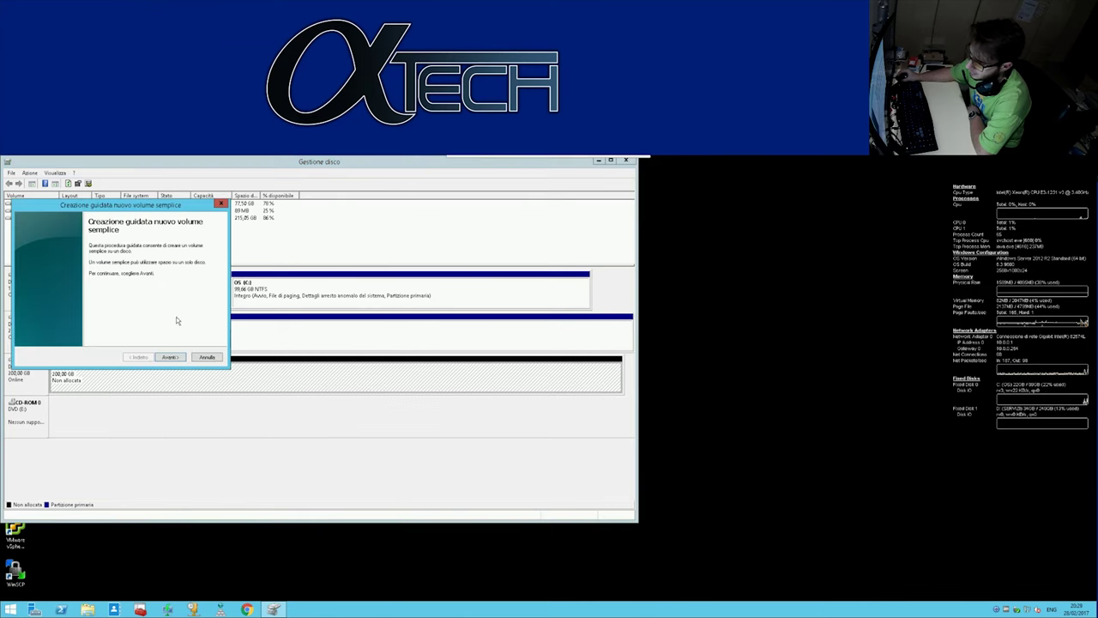
pyautogui.click(171, 356)
pyautogui.click(172, 357)
pyautogui.click(172, 357)
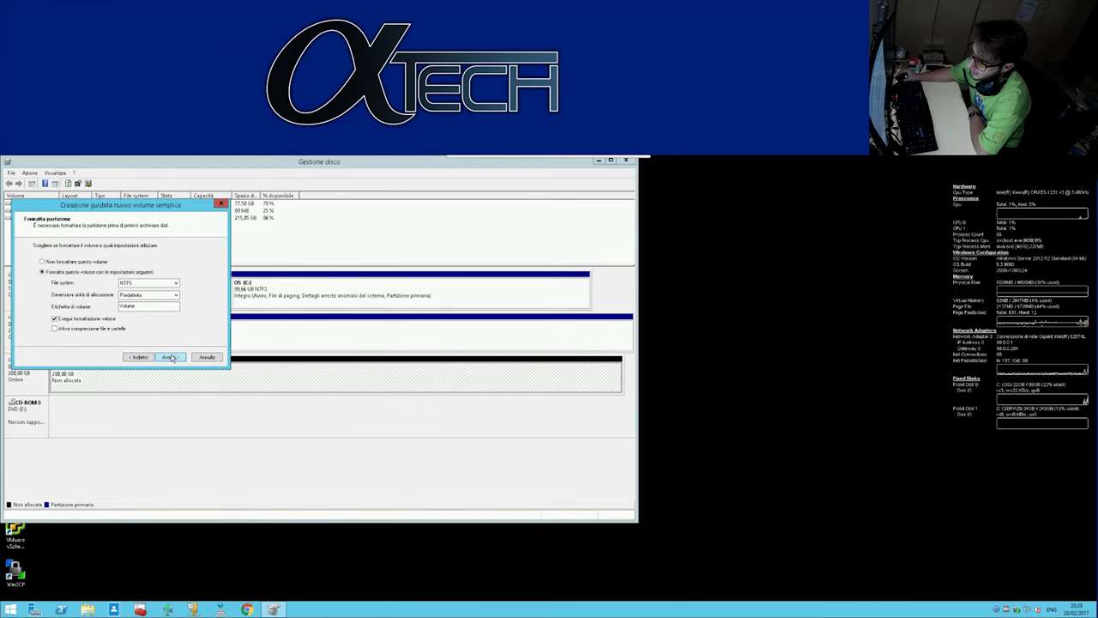
pyautogui.click(146, 306)
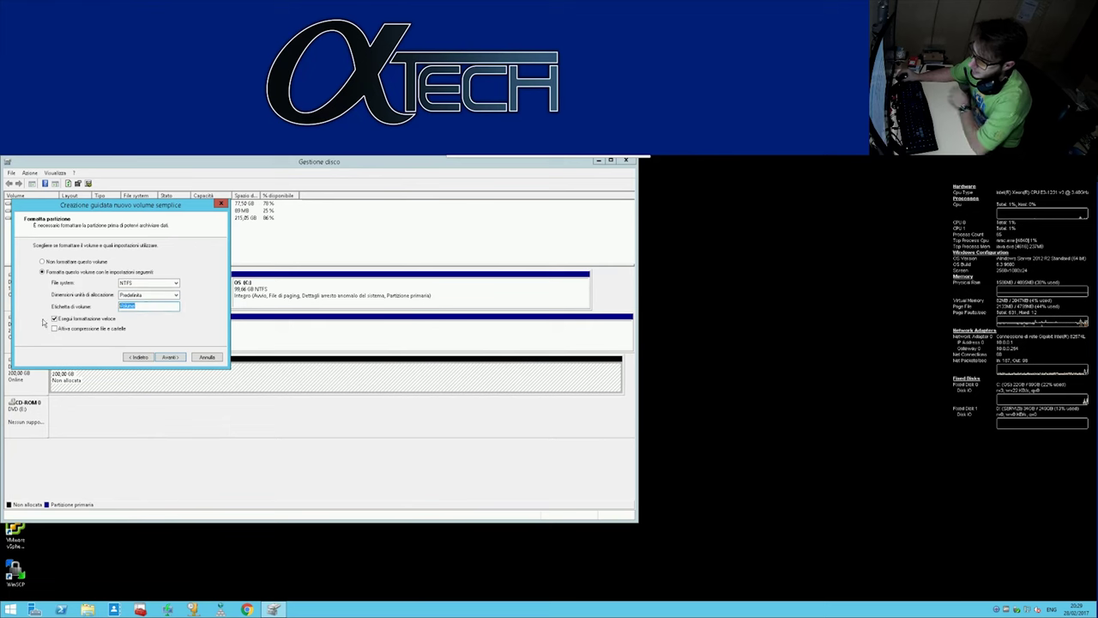
pyautogui.write('Servizi')
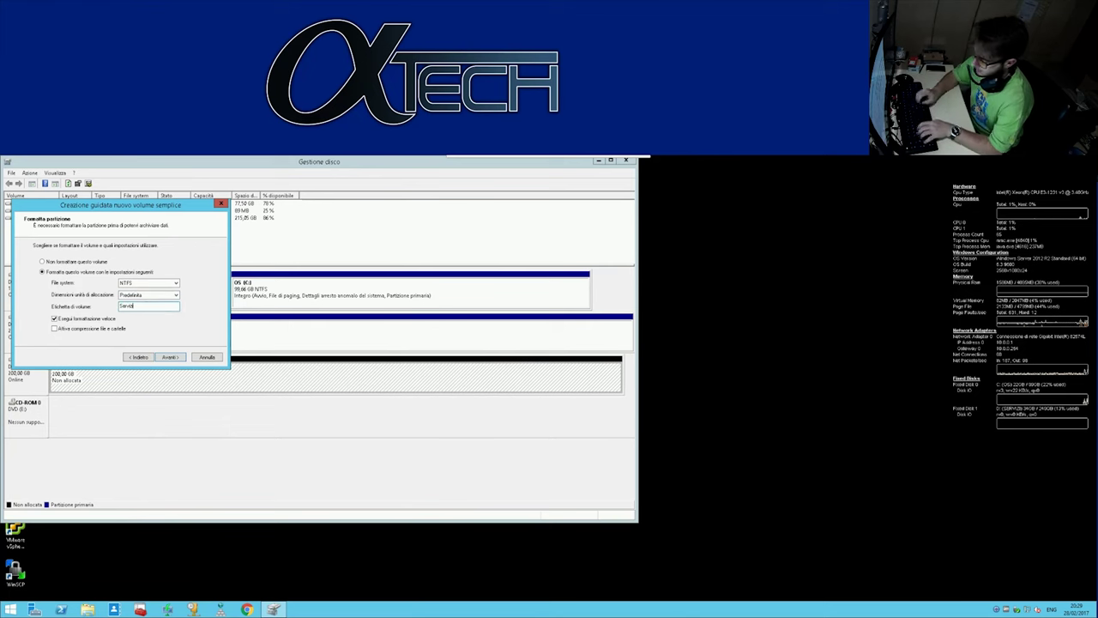
pyautogui.write('TNEW')
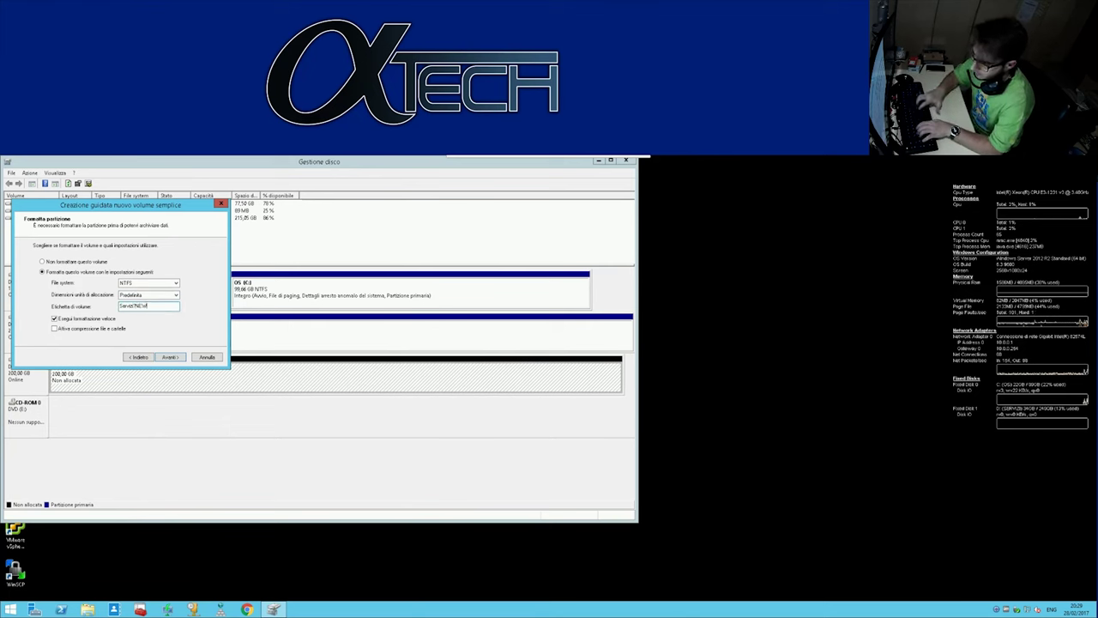
pyautogui.press('BackSpace')
pyautogui.press('BackSpace')
pyautogui.press('BackSpace')
pyautogui.press('BackSpace')
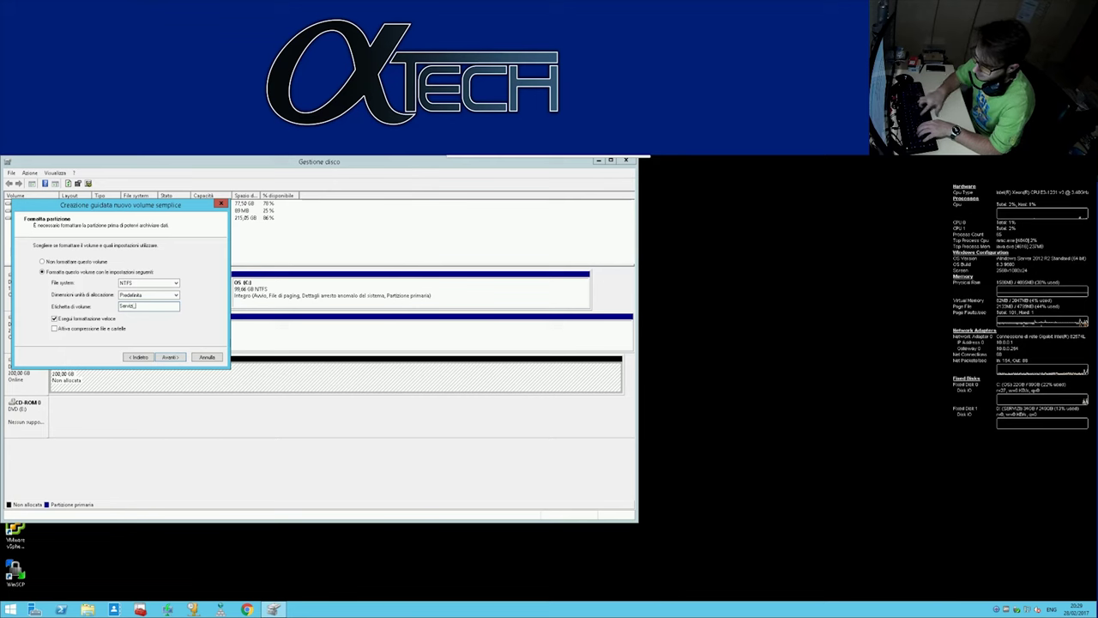
pyautogui.write('NEW')
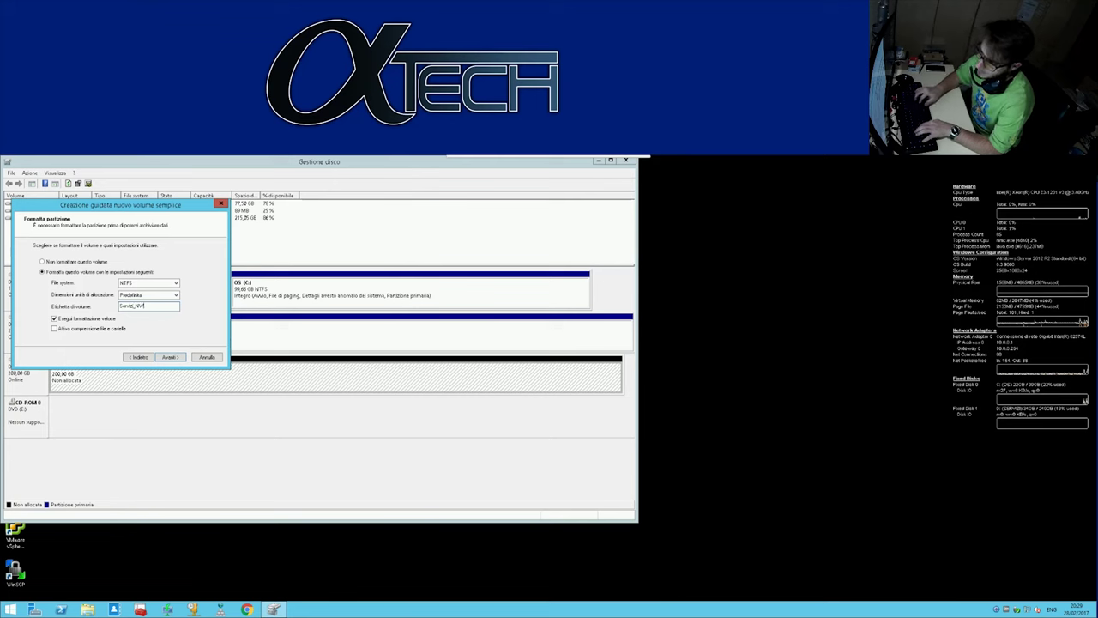
pyautogui.click(169, 356)
pyautogui.click(168, 354)
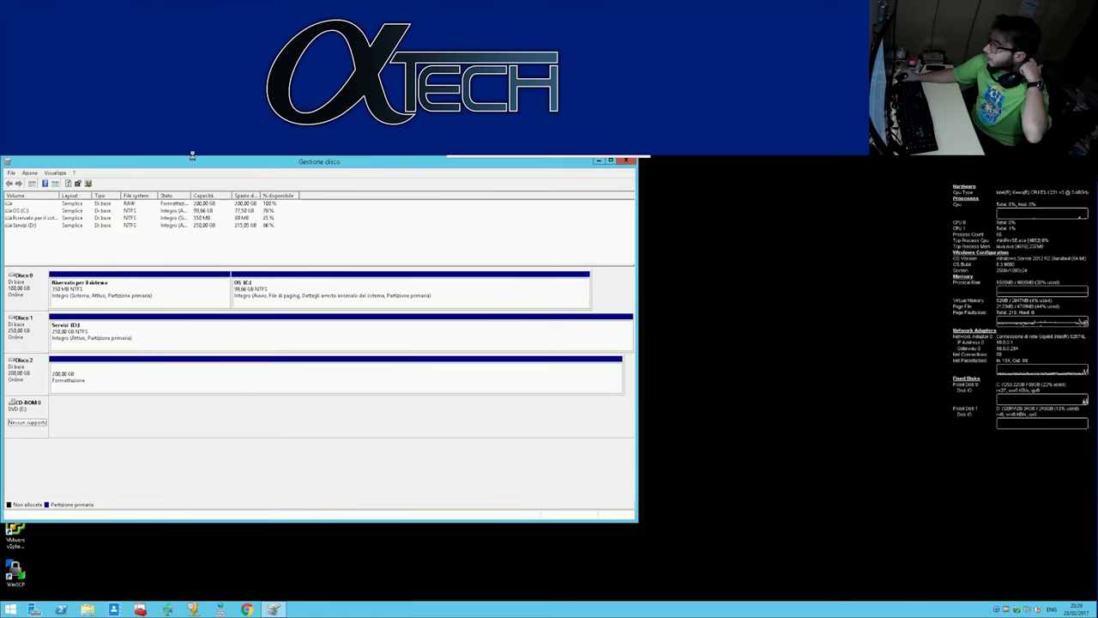
# - Look over the new Servizi_NEW (F:) drive from This PC, then open Servizi (D:)
pyautogui.moveTo(152, 163); pyautogui.dragTo(503, 172)
pyautogui.doubleClick(15, 217)
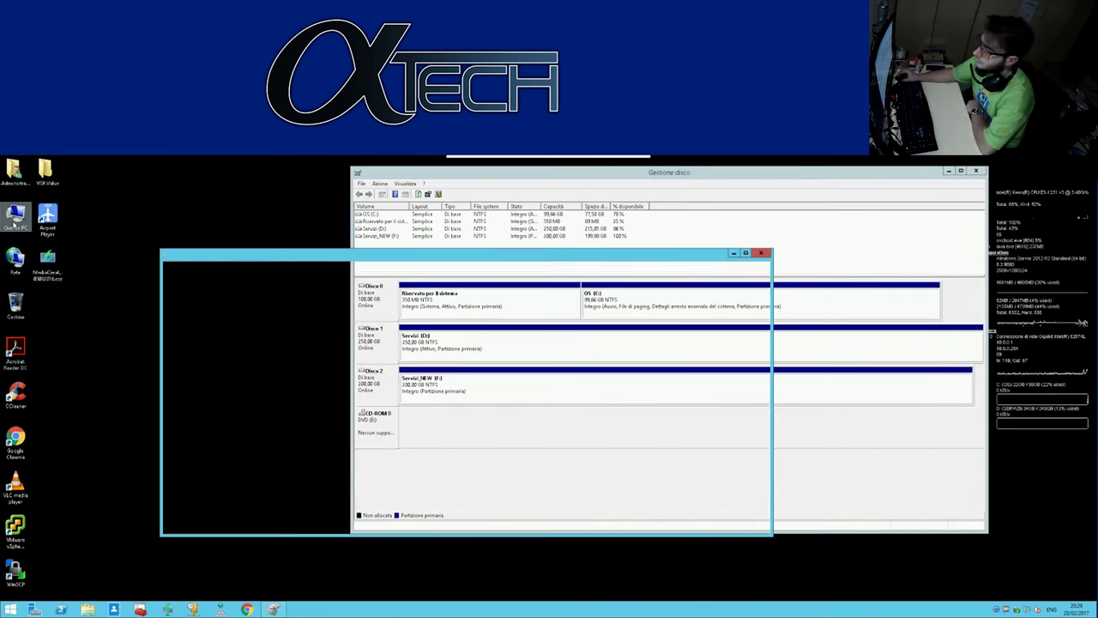
pyautogui.doubleClick(573, 413)
pyautogui.hotkey('alt', 'Left')
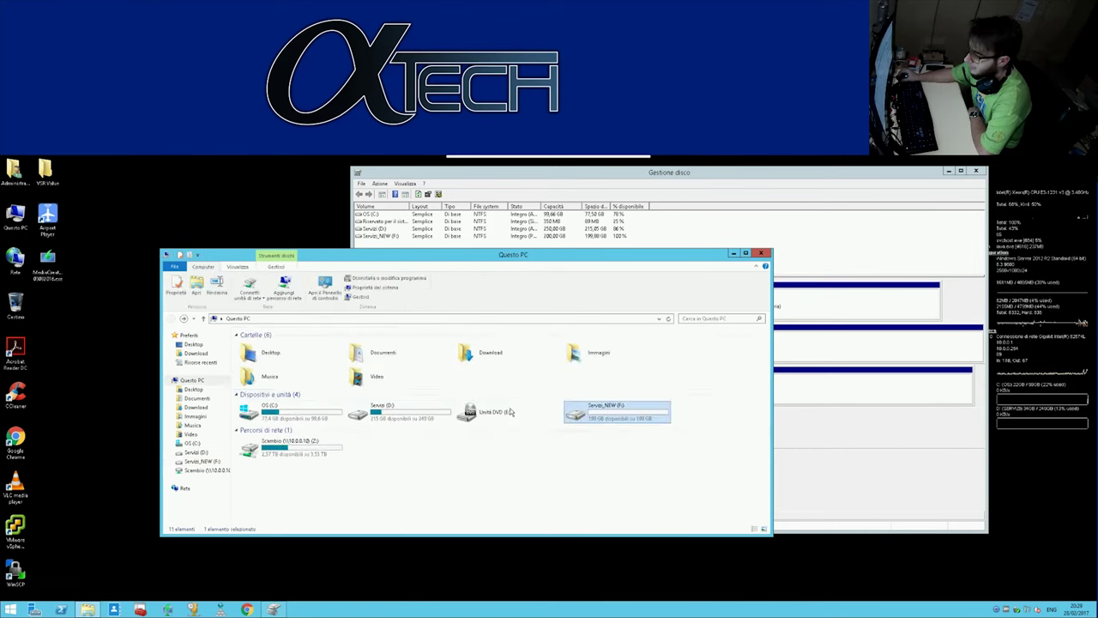
pyautogui.click(507, 412)
pyautogui.click(382, 417)
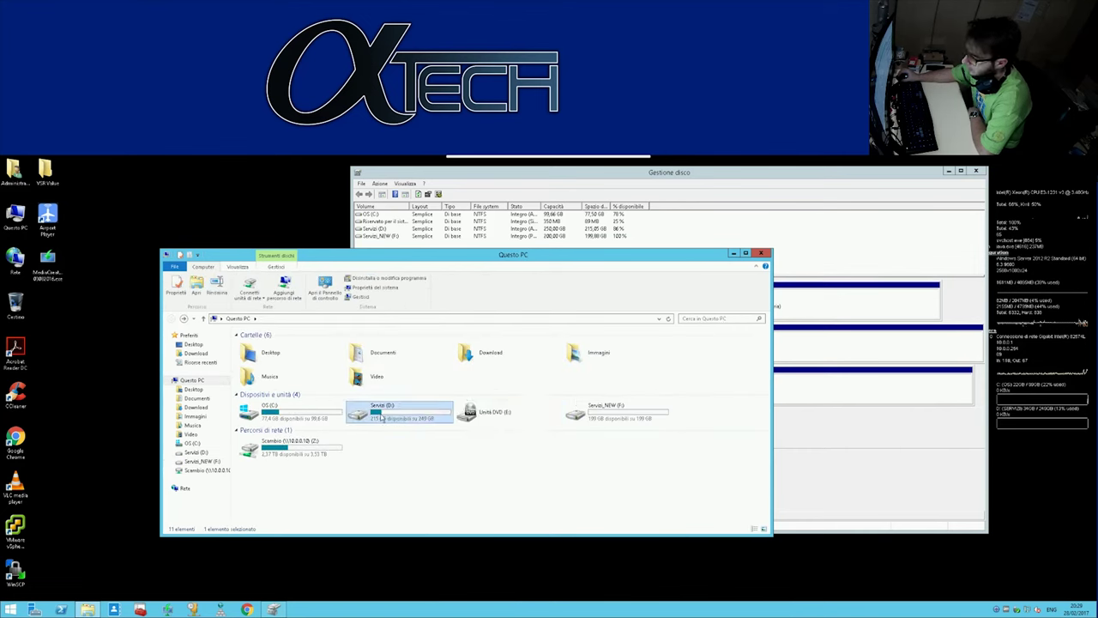
pyautogui.doubleClick(377, 417)
# - Check the combined size of the MDT and WDS folders in their Properties
pyautogui.moveTo(268, 417); pyautogui.dragTo(248, 345)
pyautogui.rightClick(249, 346)
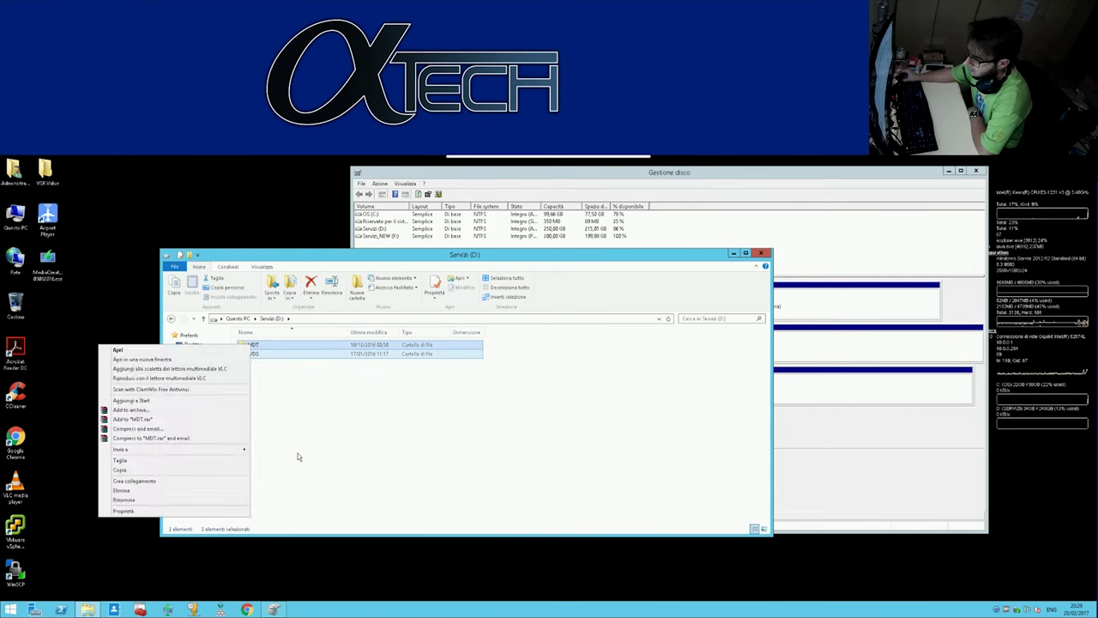
pyautogui.click(125, 511)
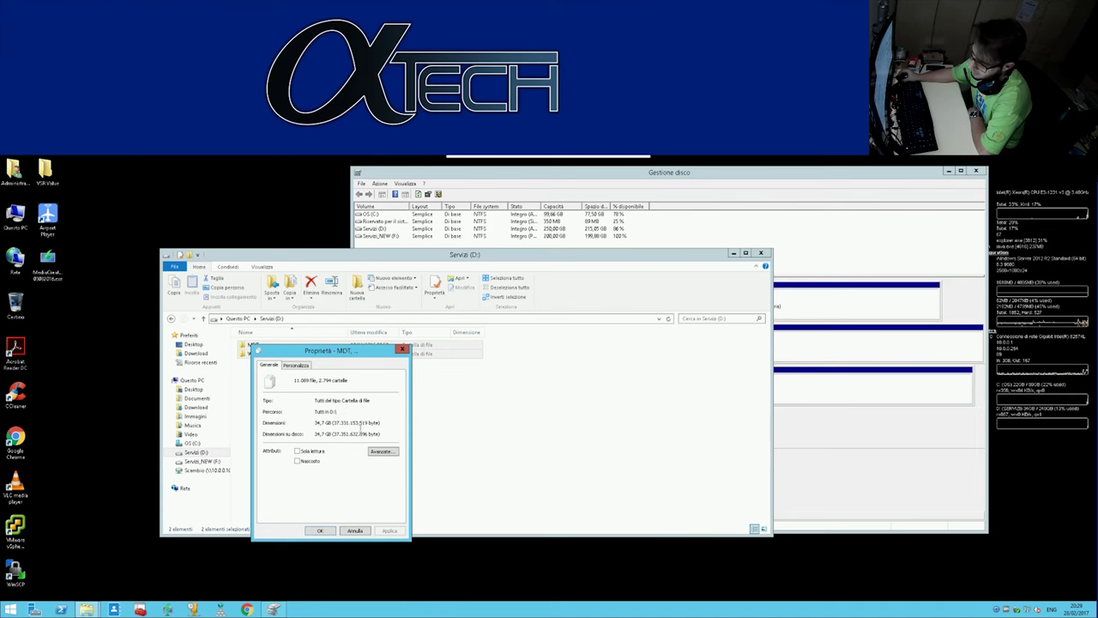
pyautogui.click(402, 350)
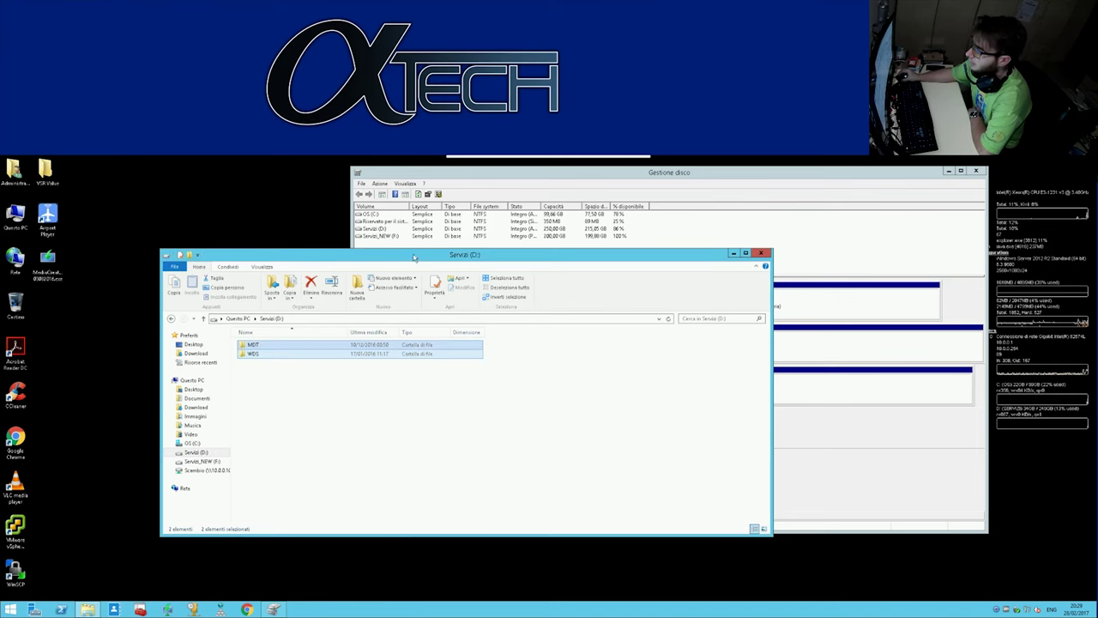
# - Return to This PC, select Servizi_NEW (F:), then close Explorer and Disk Management
pyautogui.moveTo(413, 257); pyautogui.dragTo(329, 273)
pyautogui.click(156, 336)
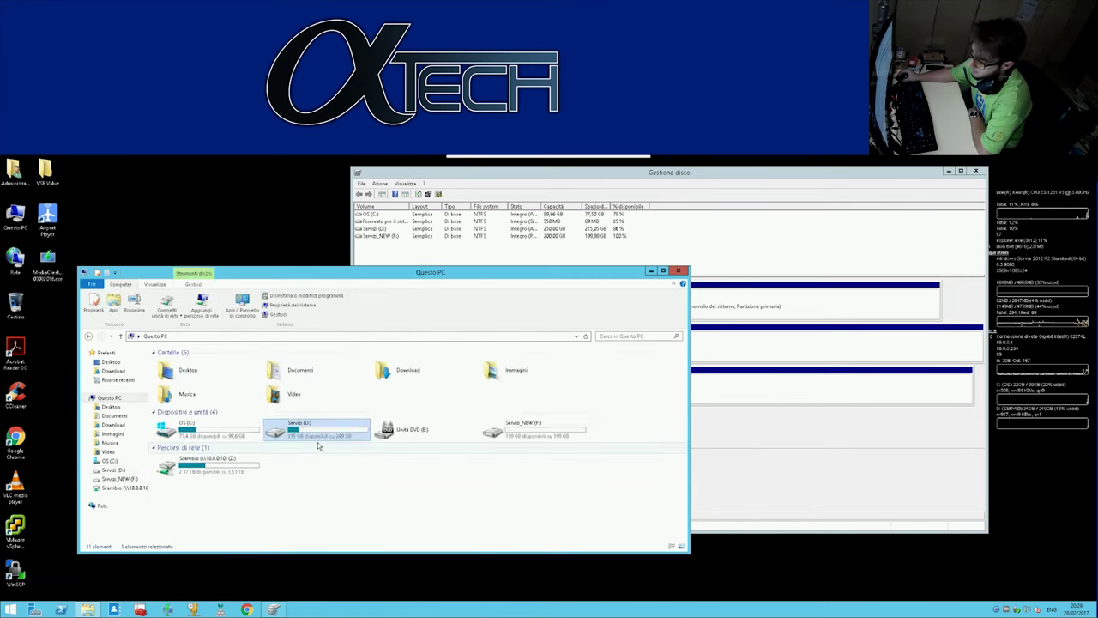
pyautogui.click(540, 432)
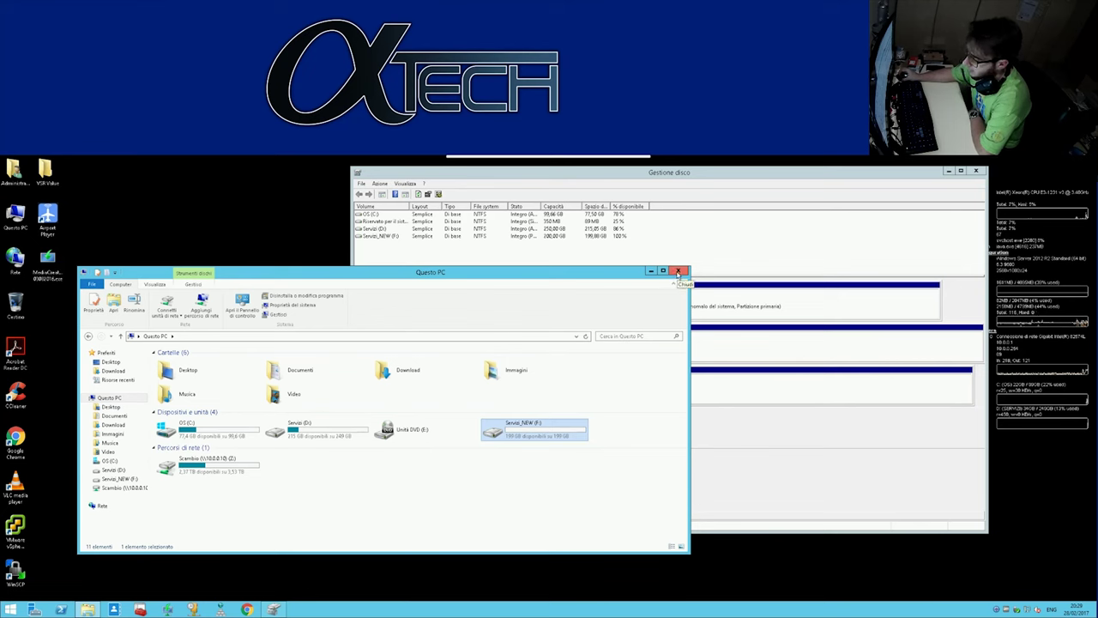
pyautogui.click(677, 271)
pyautogui.click(977, 172)
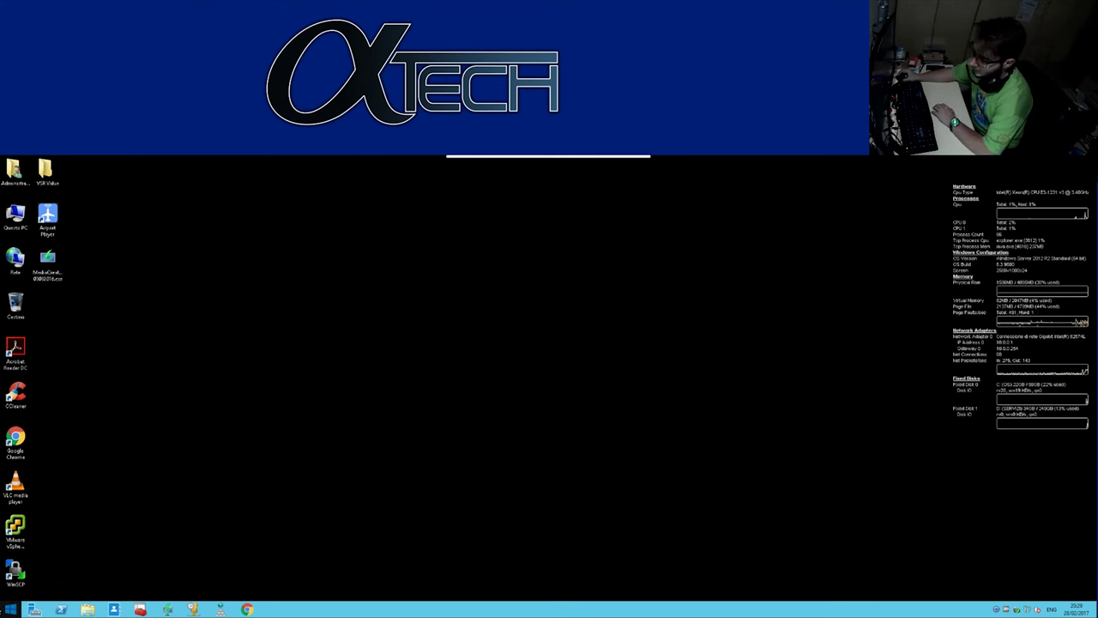
pyautogui.rightClick(10, 608)
# - Close the VM settings without saving, collapse Networking, and return to the Server DC remote desktop
pyautogui.click(415, 506)
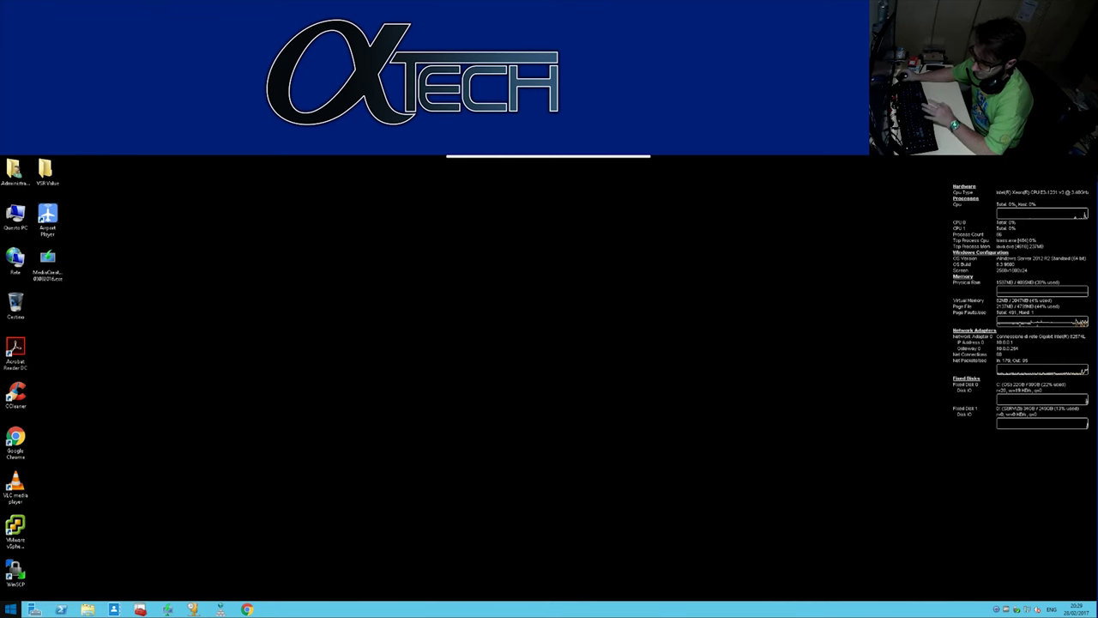
pyautogui.rightClick(3, 607)
pyautogui.click(448, 493)
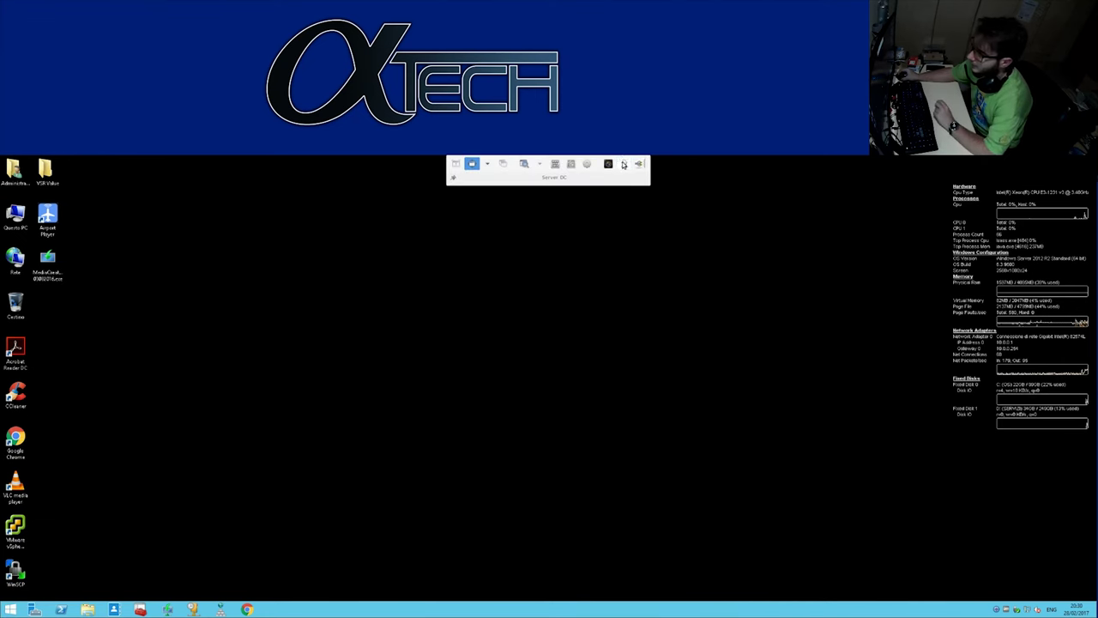
pyautogui.click(623, 164)
pyautogui.click(638, 496)
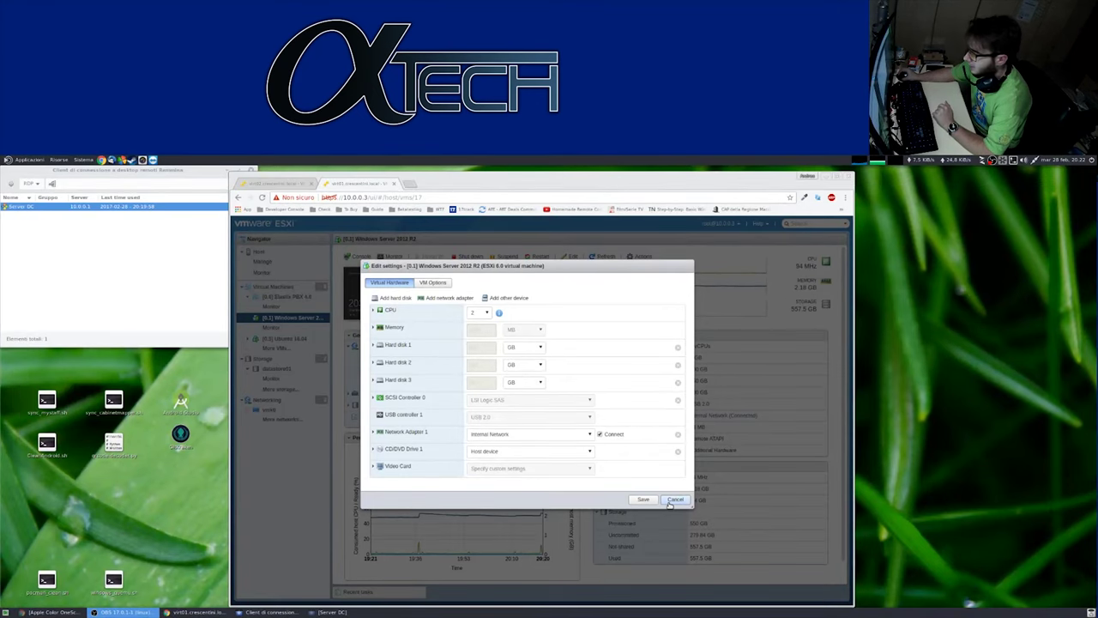
pyautogui.click(689, 500)
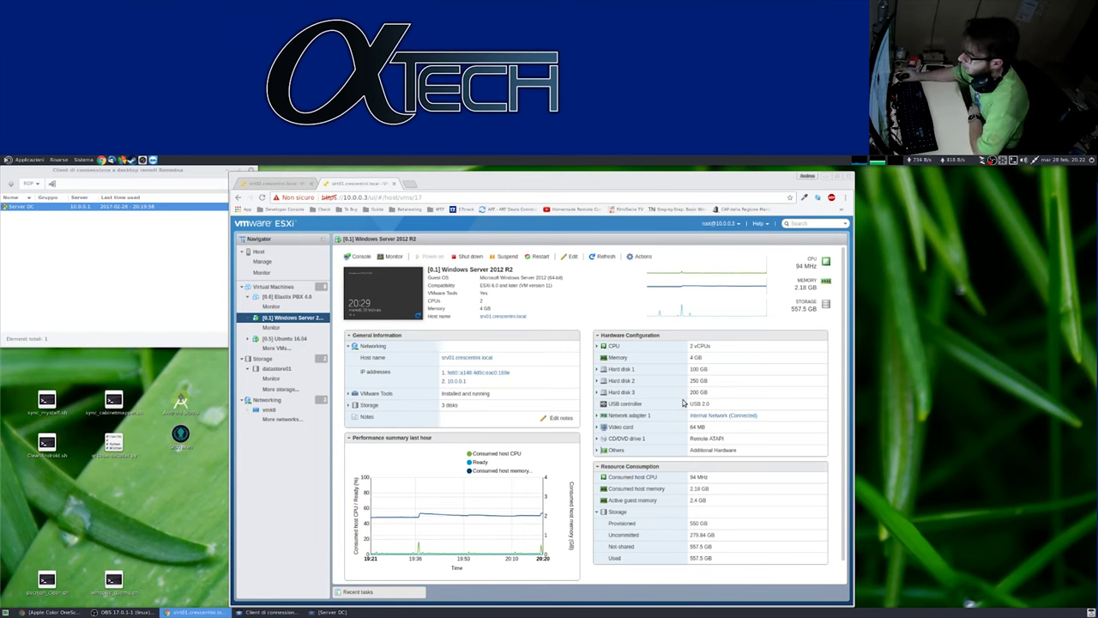
pyautogui.click(348, 346)
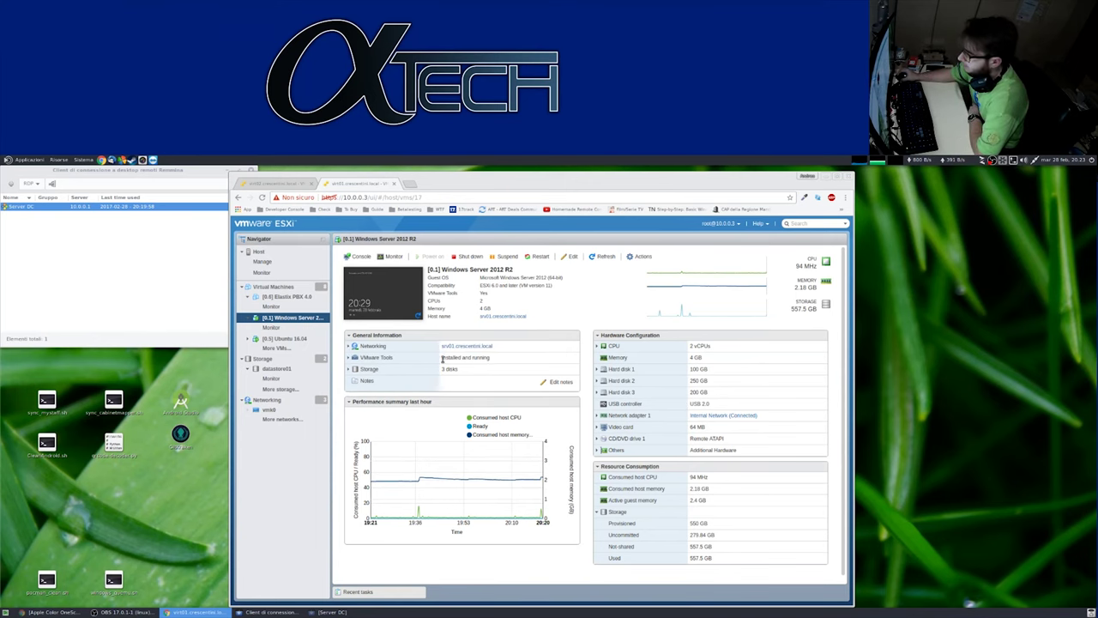
pyautogui.click(336, 611)
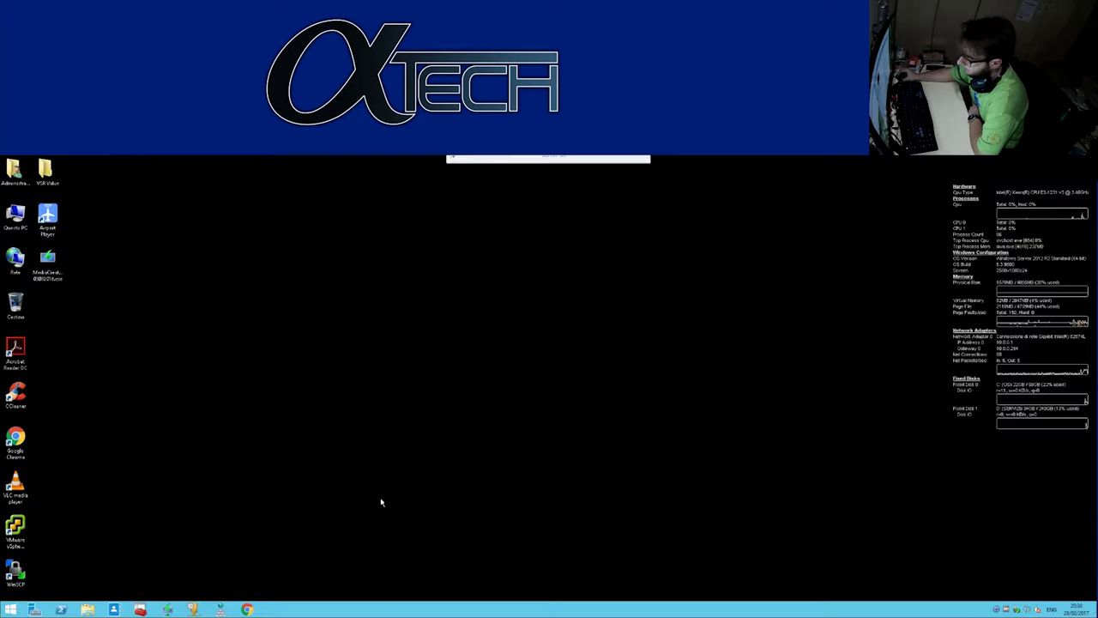
# - Launch vSphere Client and log in to host 10.0.0.3 with the host password
pyautogui.doubleClick(15, 525)
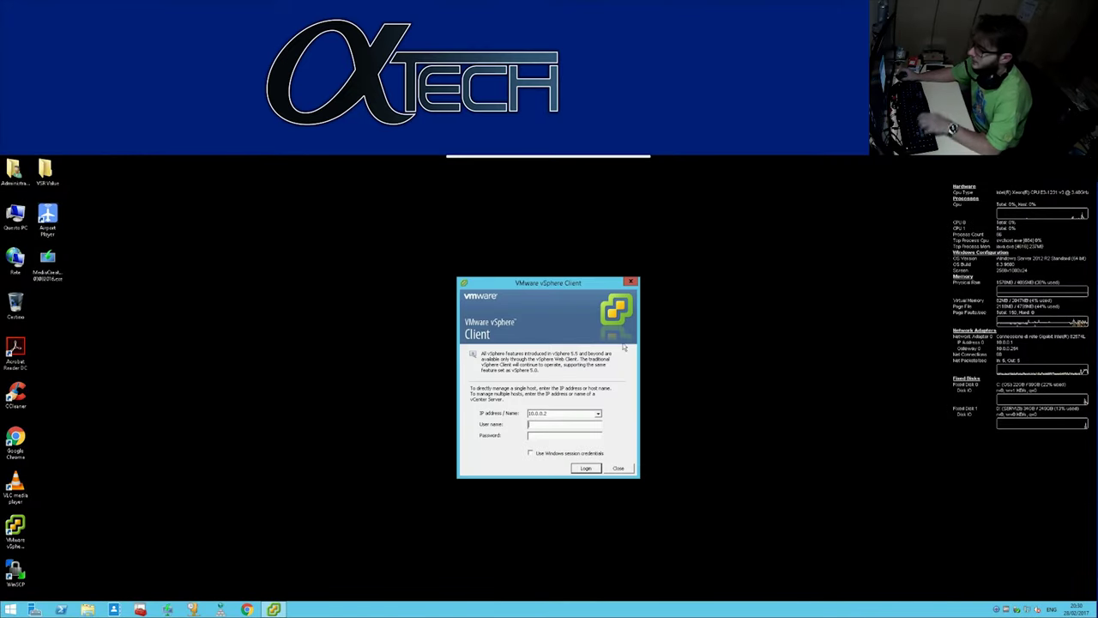
pyautogui.doubleClick(566, 414)
pyautogui.write('3')
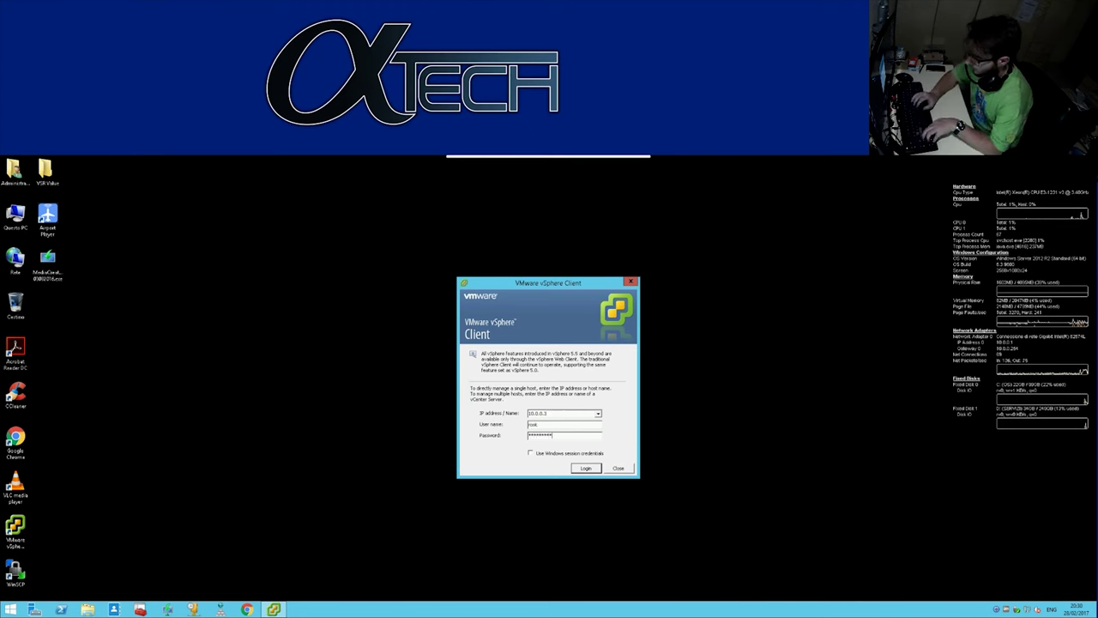
pyautogui.press('Tab')
pyautogui.write('****')
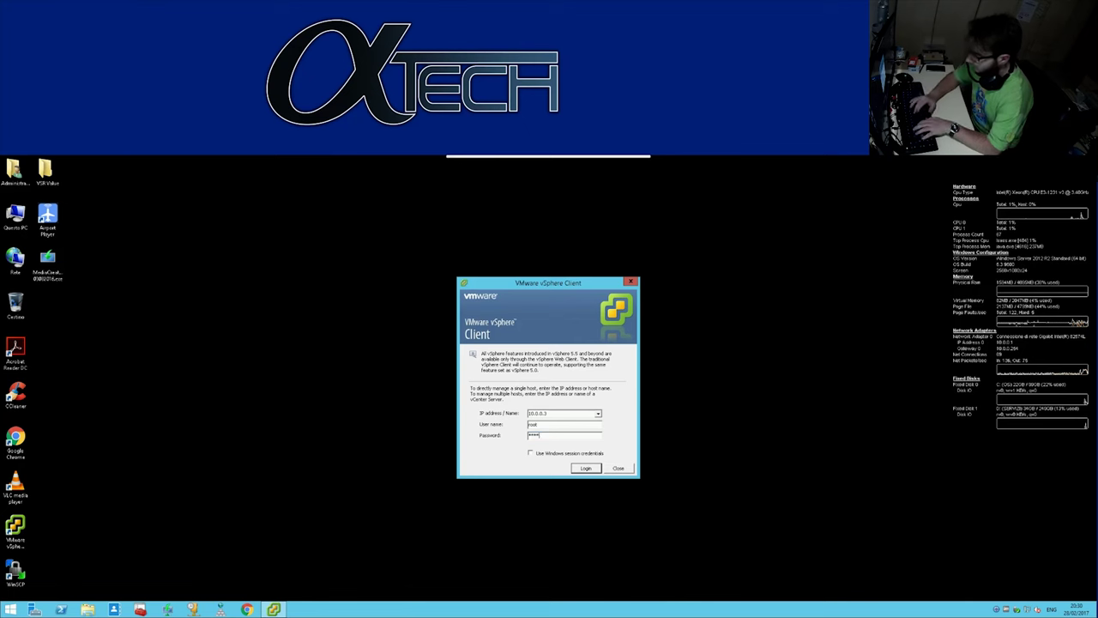
pyautogui.write('******')
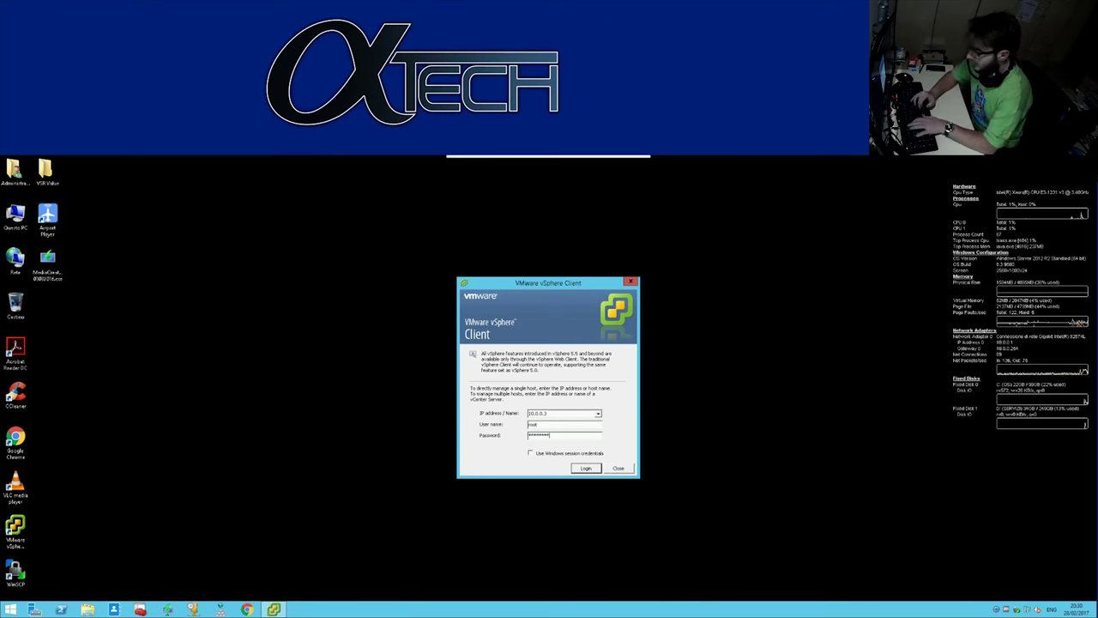
pyautogui.press('Return')
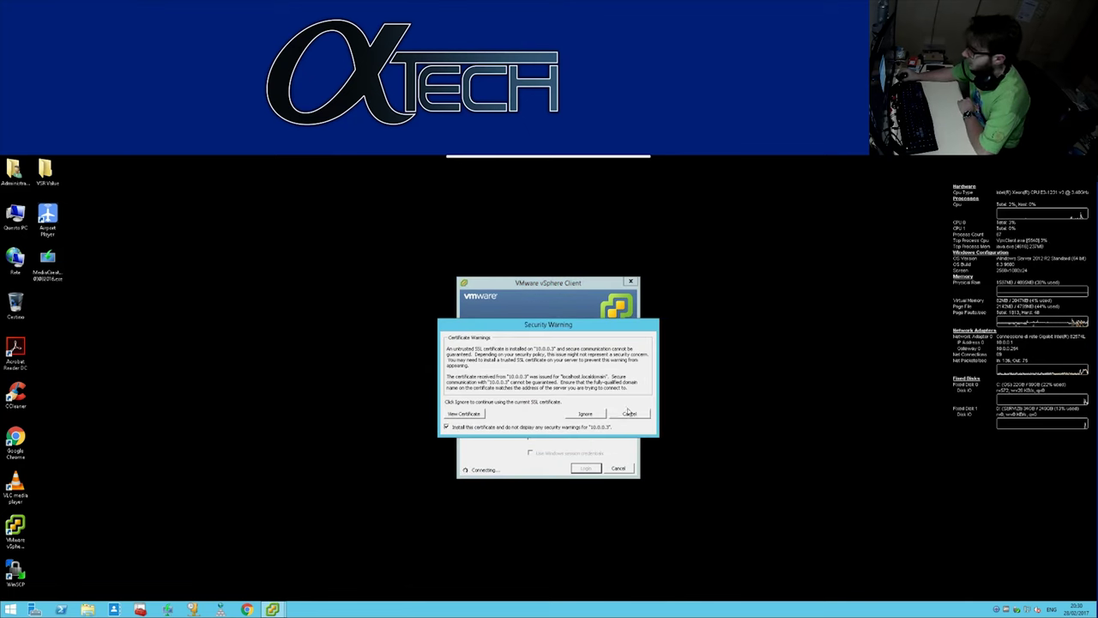
# - Ignore the certificate warning and confirm trusting the host's certificate
pyautogui.click(586, 415)
pyautogui.click(593, 427)
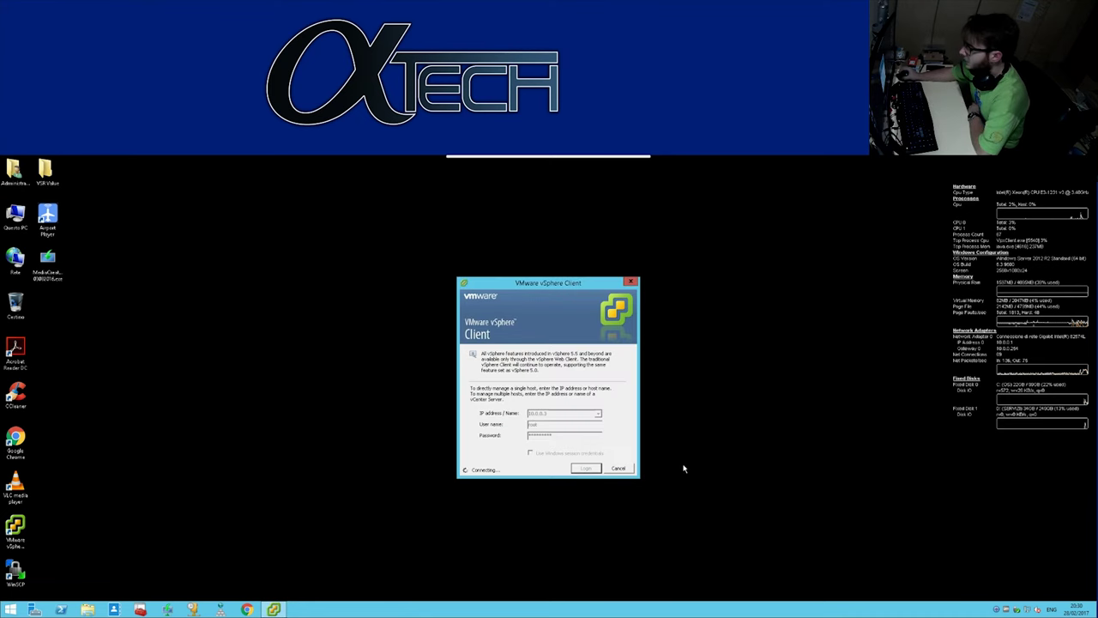
pyautogui.moveTo(593, 158)
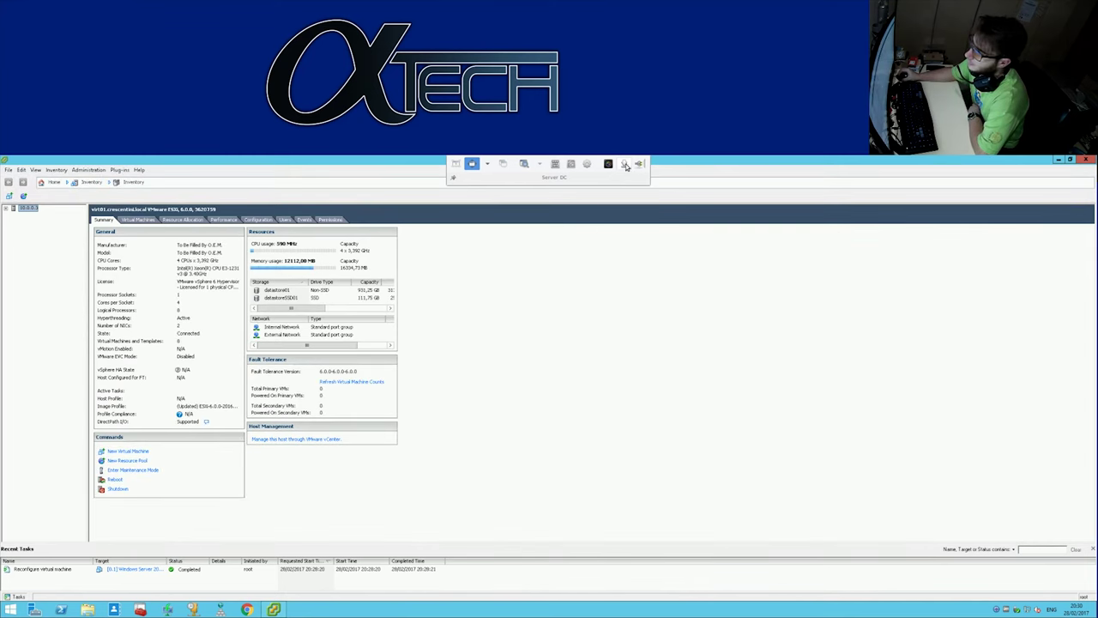
# - Expand host 10.0.0.3's virtual machine list and check the Elastix PBX 4.0 VM details
pyautogui.click(8, 209)
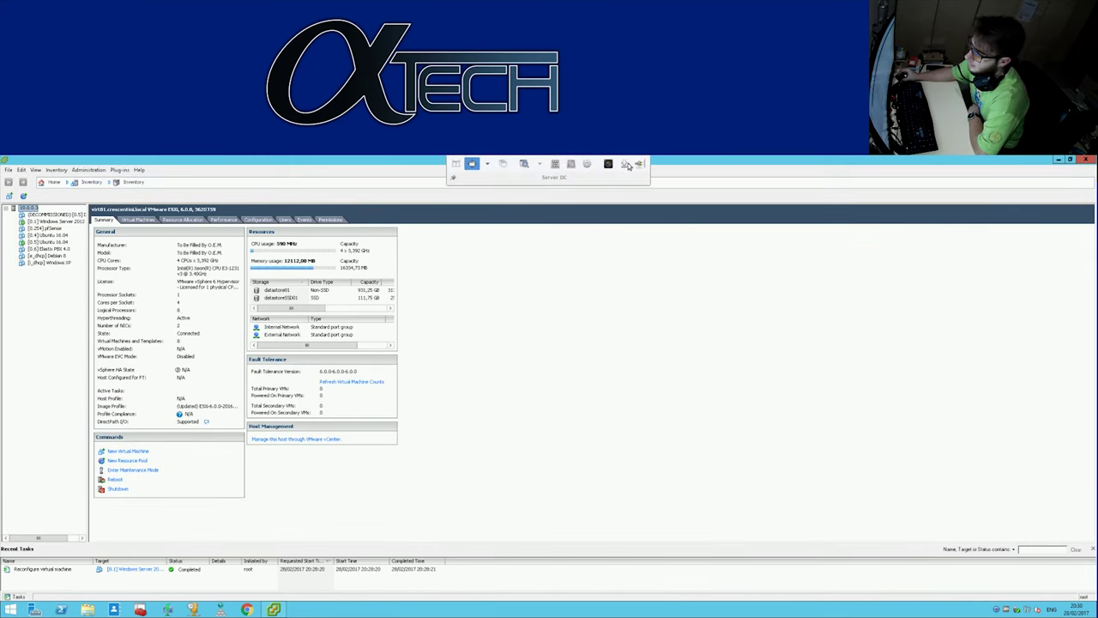
pyautogui.click(622, 159)
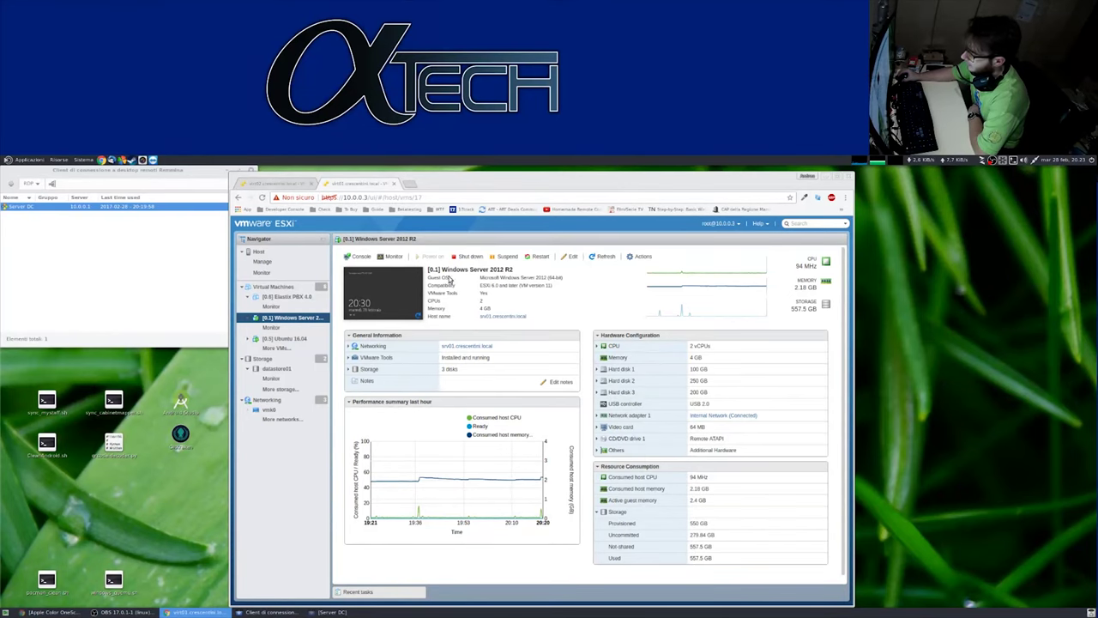
pyautogui.click(285, 297)
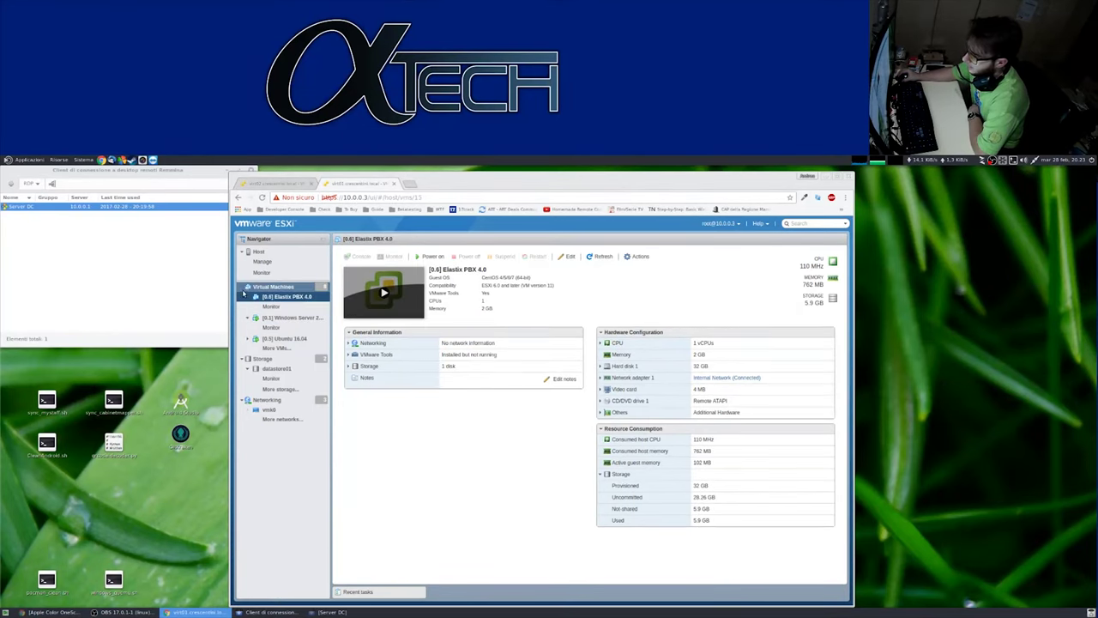
pyautogui.click(248, 297)
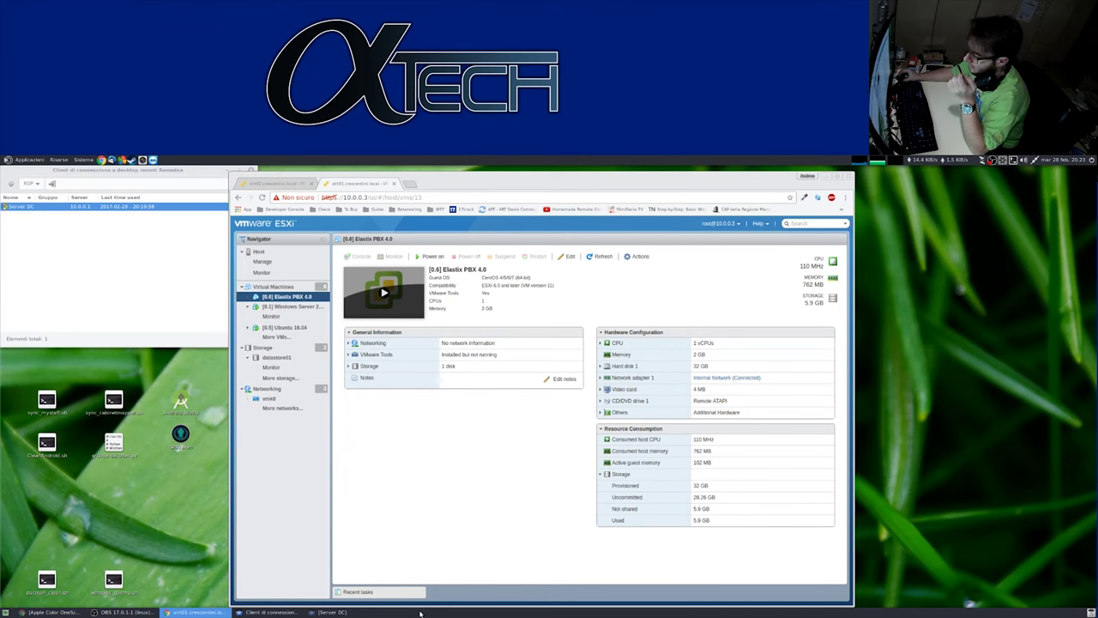
pyautogui.click(341, 612)
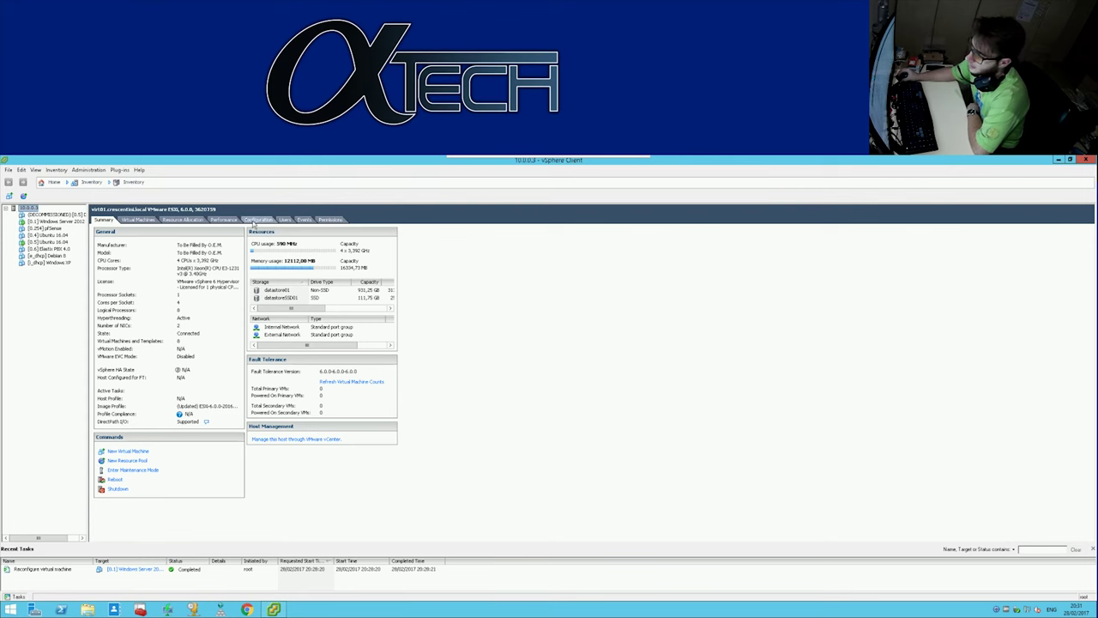
# - Glance at the host Configuration tab, then browse datastore01 from the Summary page
pyautogui.click(250, 222)
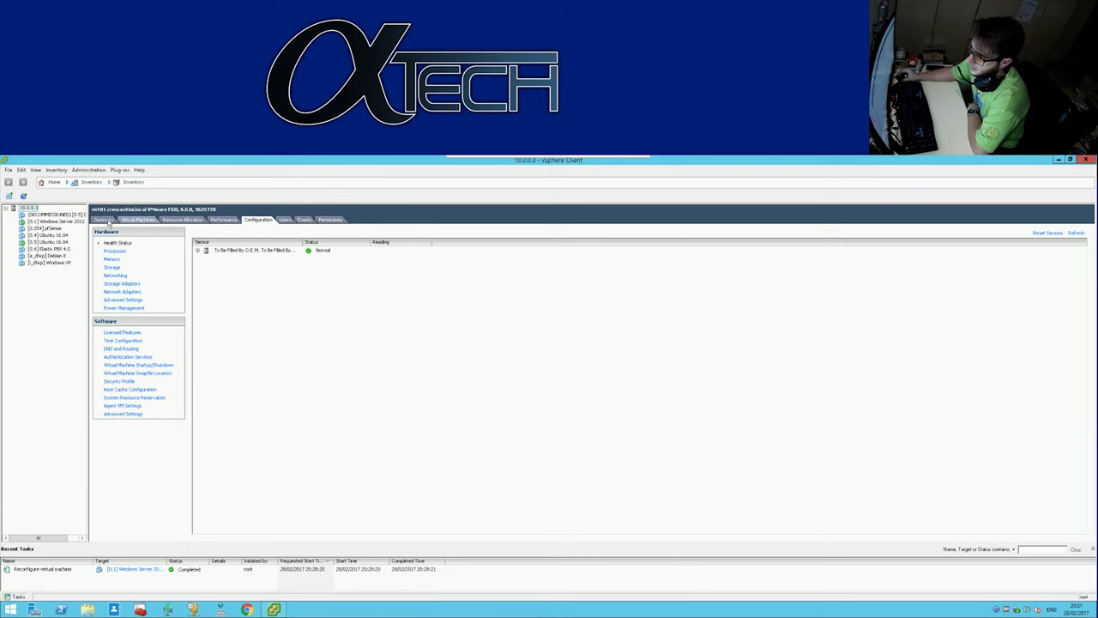
pyautogui.click(104, 219)
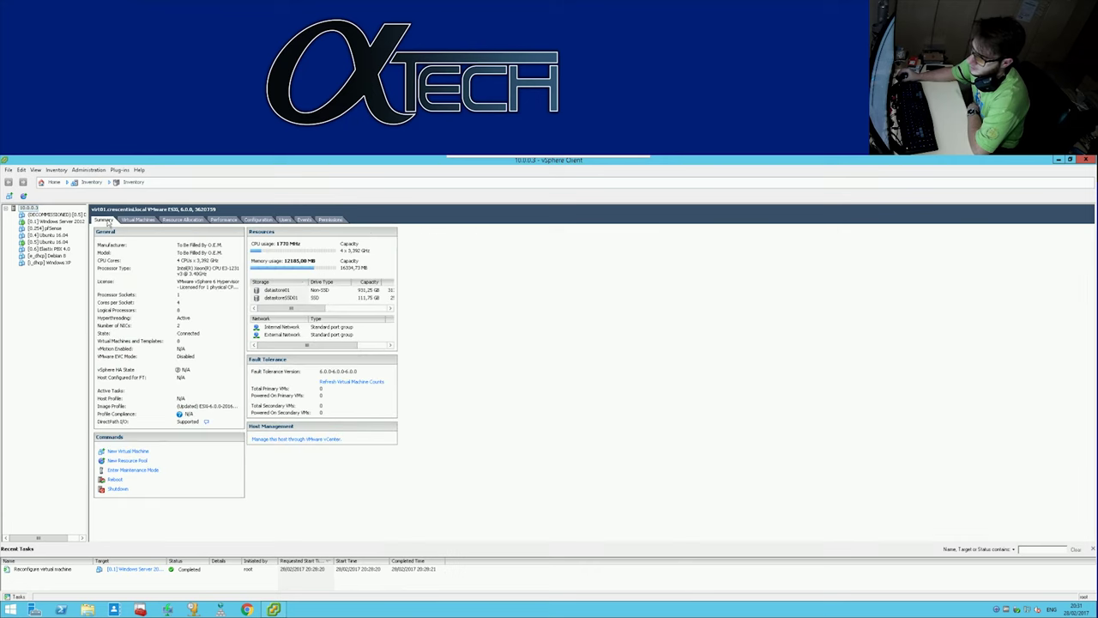
pyautogui.rightClick(301, 291)
pyautogui.click(327, 294)
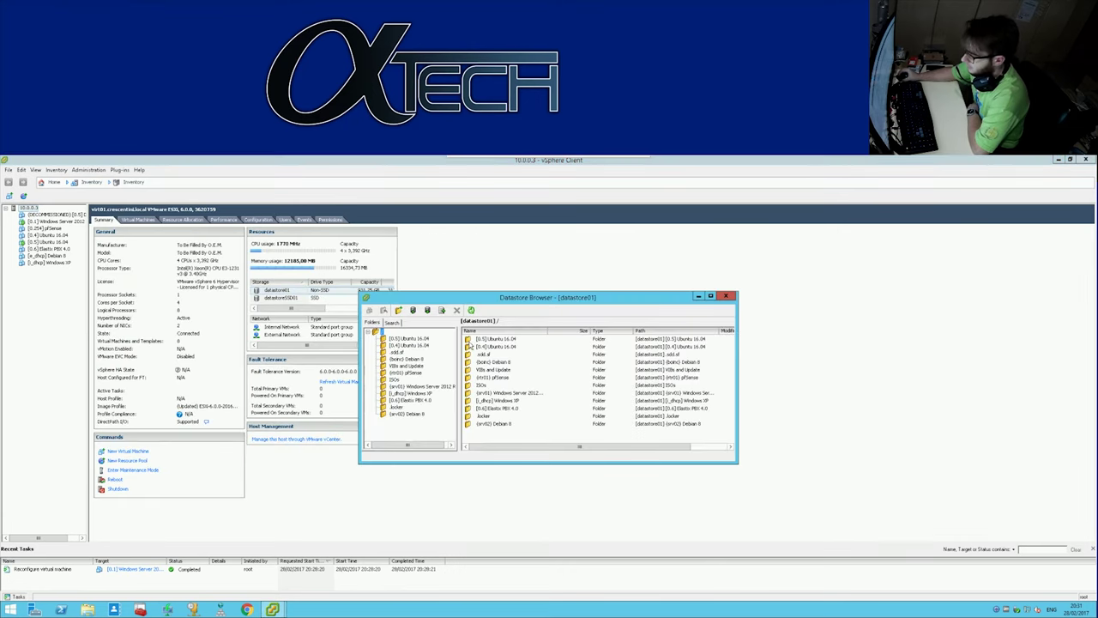
# - Download the [0.6] Elastix PBX 4.0 folder to the Desktop, dismissing the warning
pyautogui.click(517, 409)
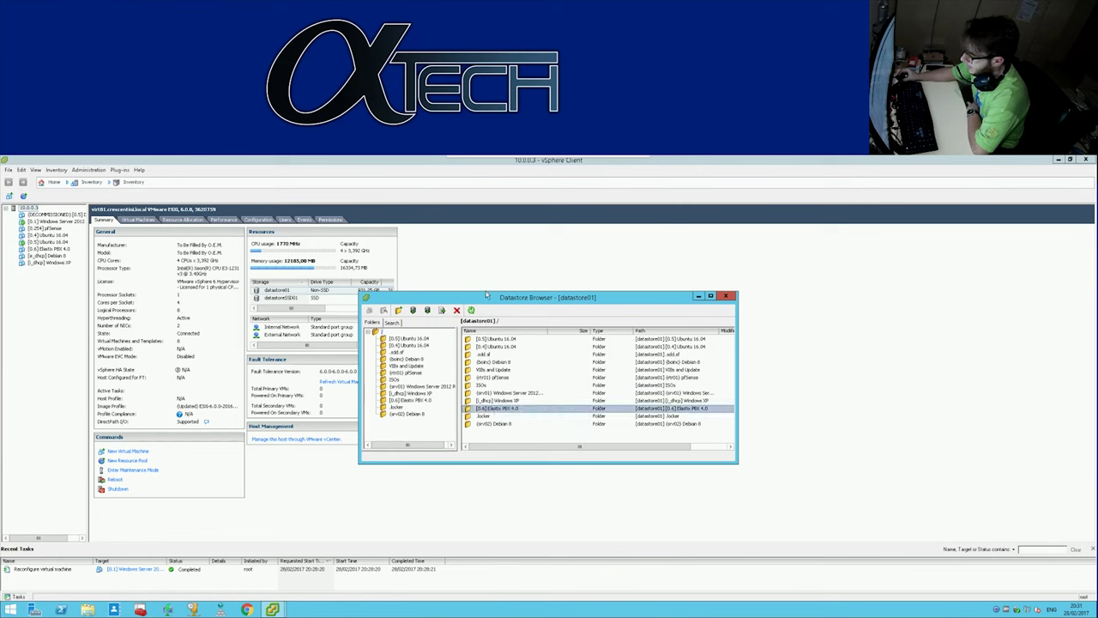
pyautogui.click(427, 311)
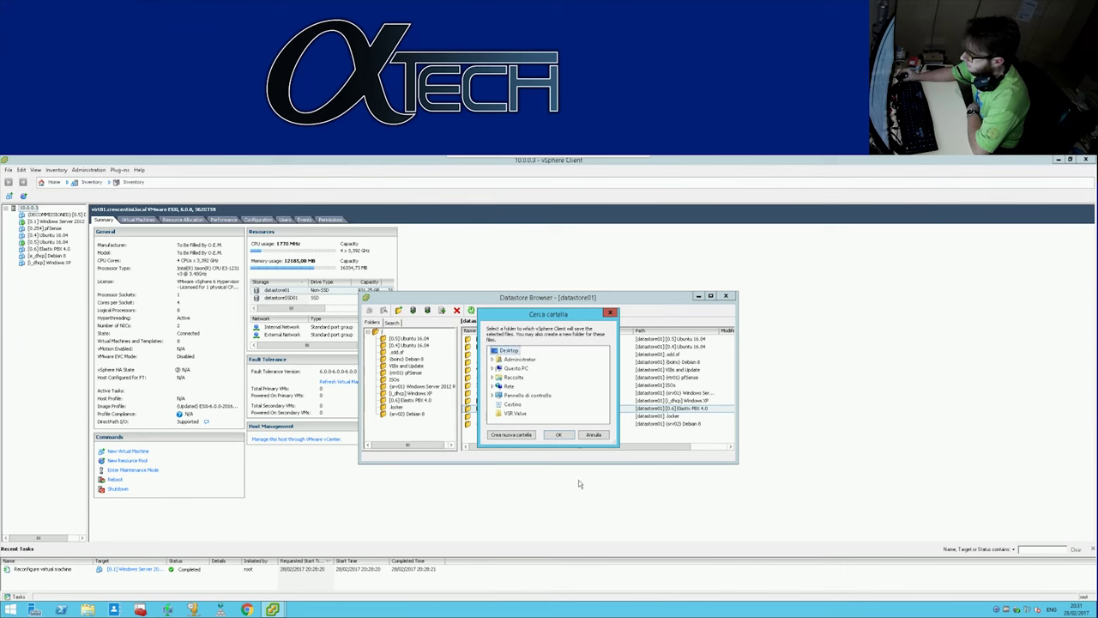
pyautogui.click(562, 435)
pyautogui.click(528, 400)
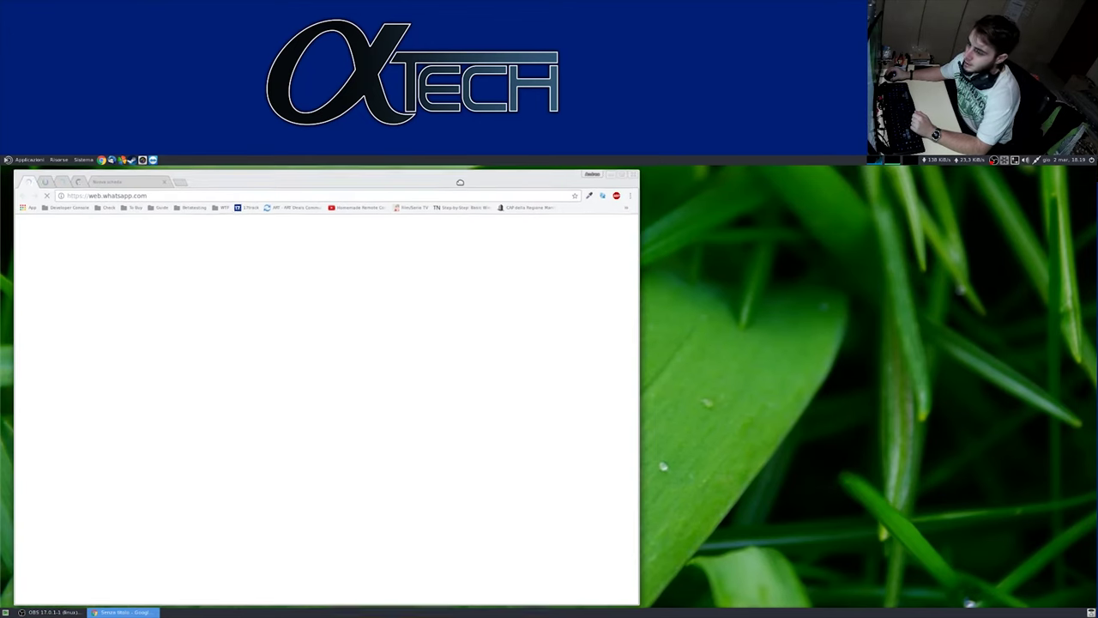
# - Load 10.0.0.2 in the new tab and proceed past the privacy warning
pyautogui.click(102, 183)
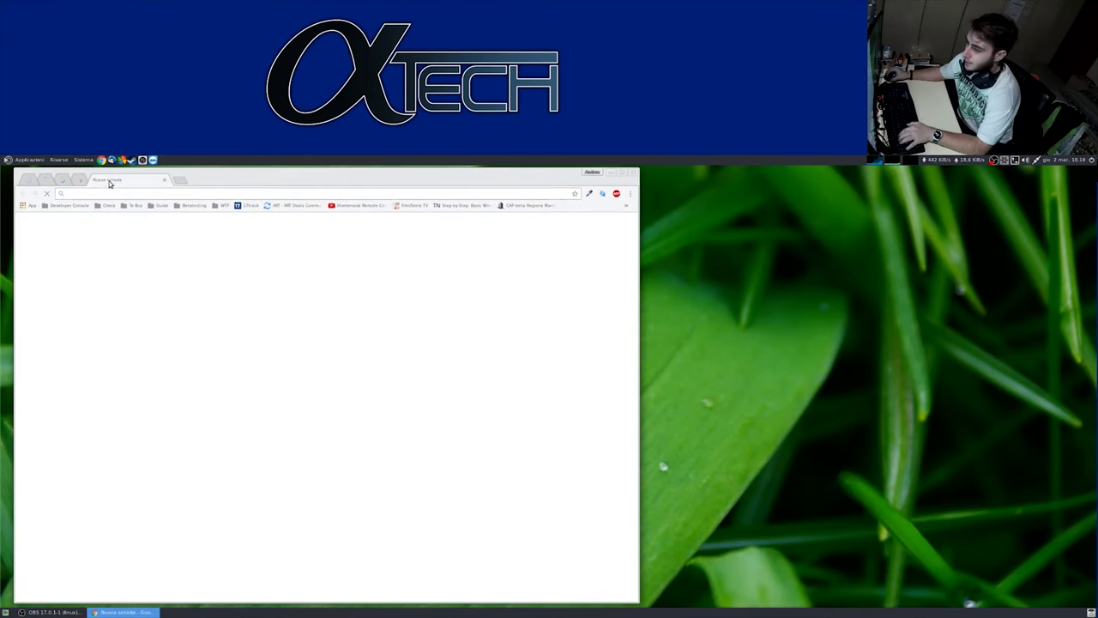
pyautogui.write('10.0.0.2')
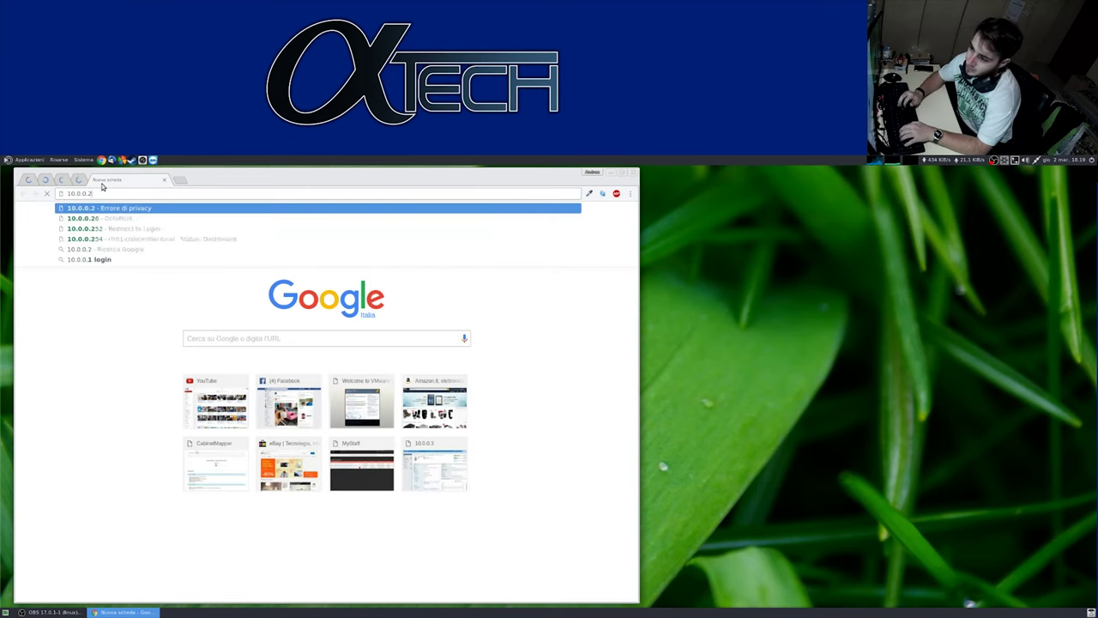
pyautogui.press('Return')
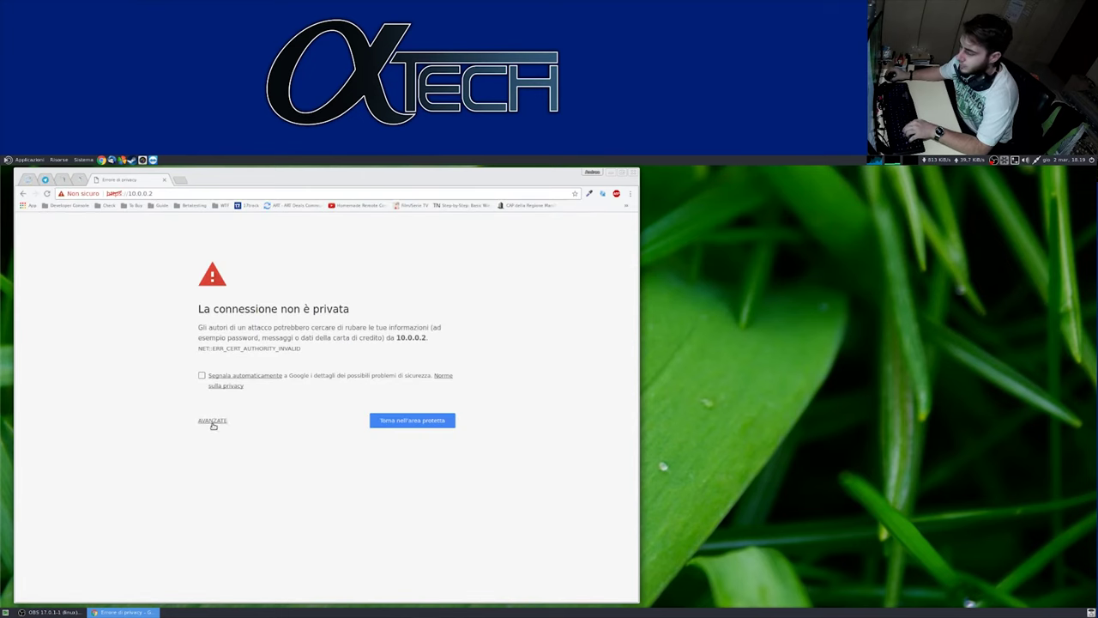
pyautogui.click(216, 421)
pyautogui.click(233, 502)
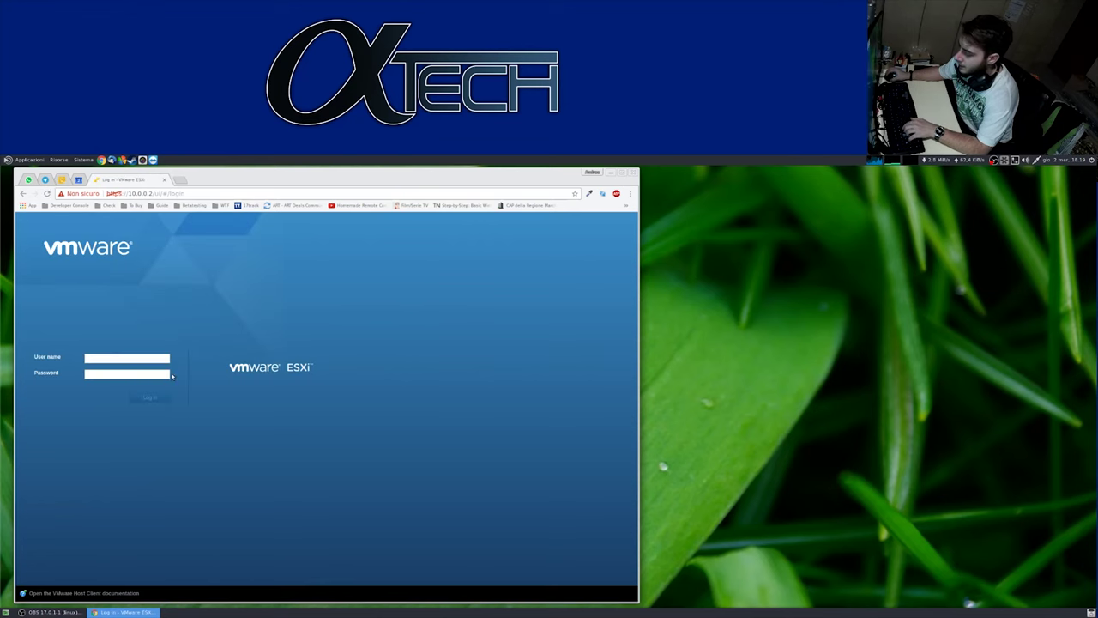
# - Log in to the ESXi host as root with its password
pyautogui.write('root')
pyautogui.press('Tab')
pyautogui.write('****')
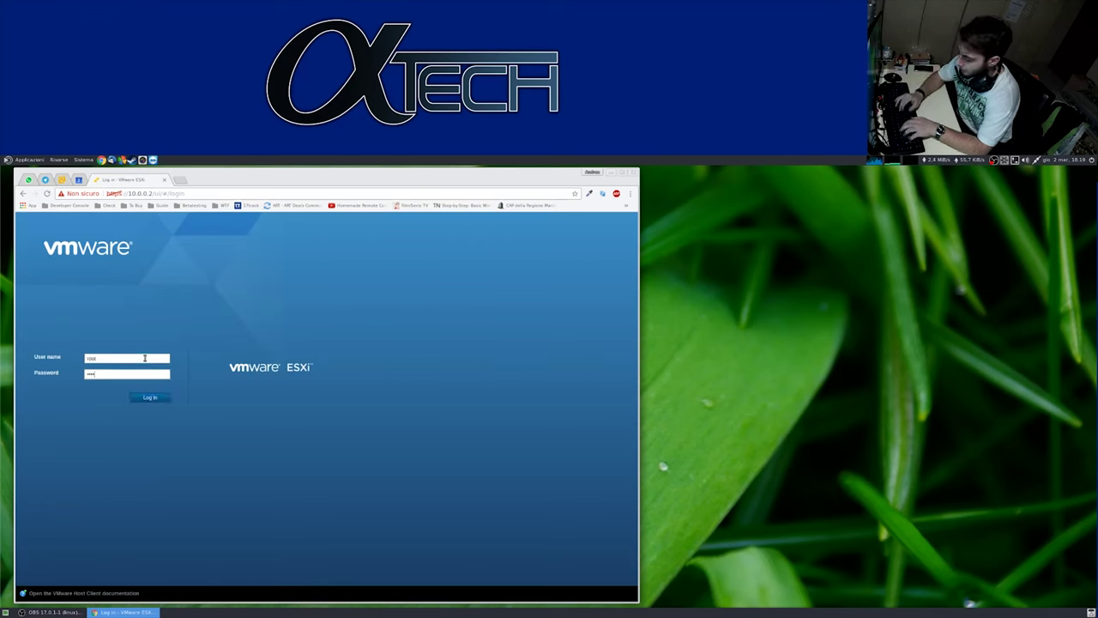
pyautogui.press('Return')
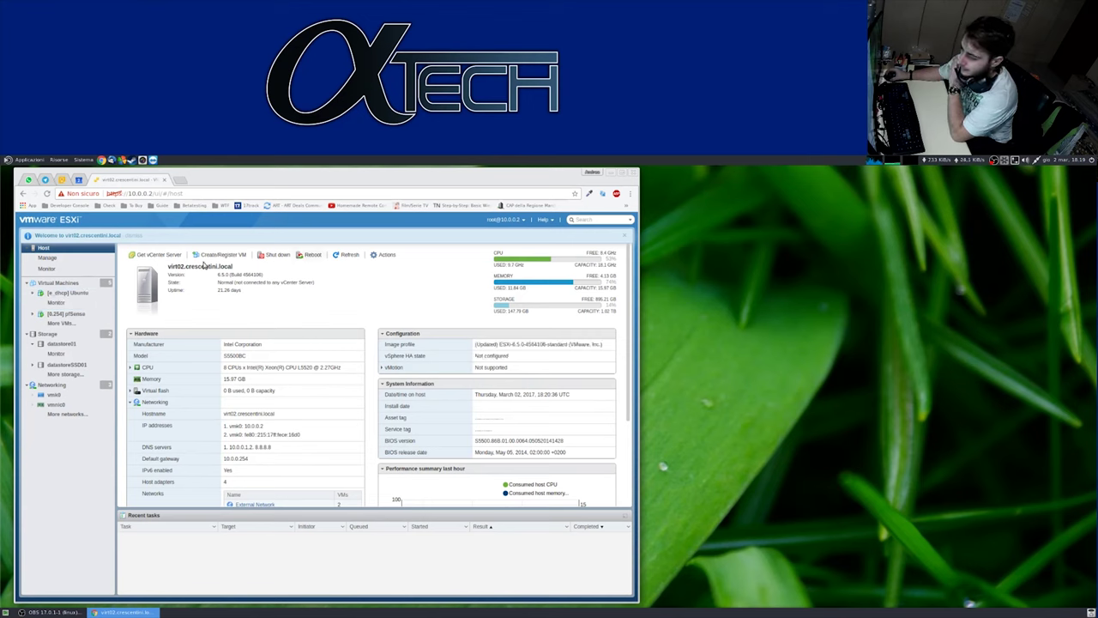
# - Show the Virtual Machines list in the 10.0.0.2 Navigator
pyautogui.click(77, 284)
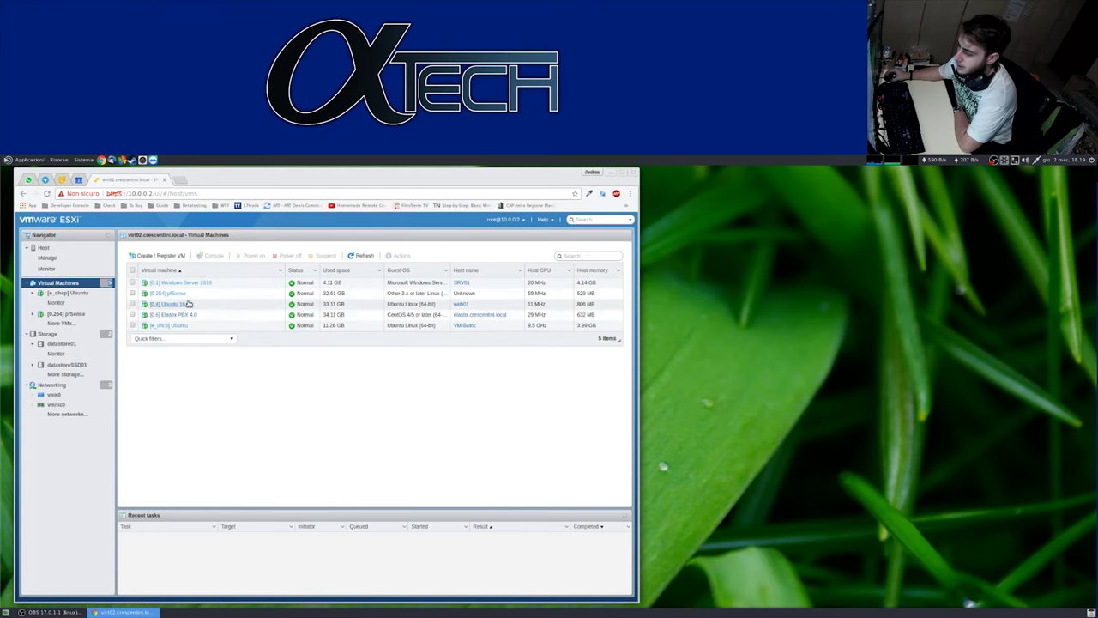
# - Open a new tab and load 10.0.0.6, correcting the mistyped 10.0.06 address
pyautogui.click(178, 180)
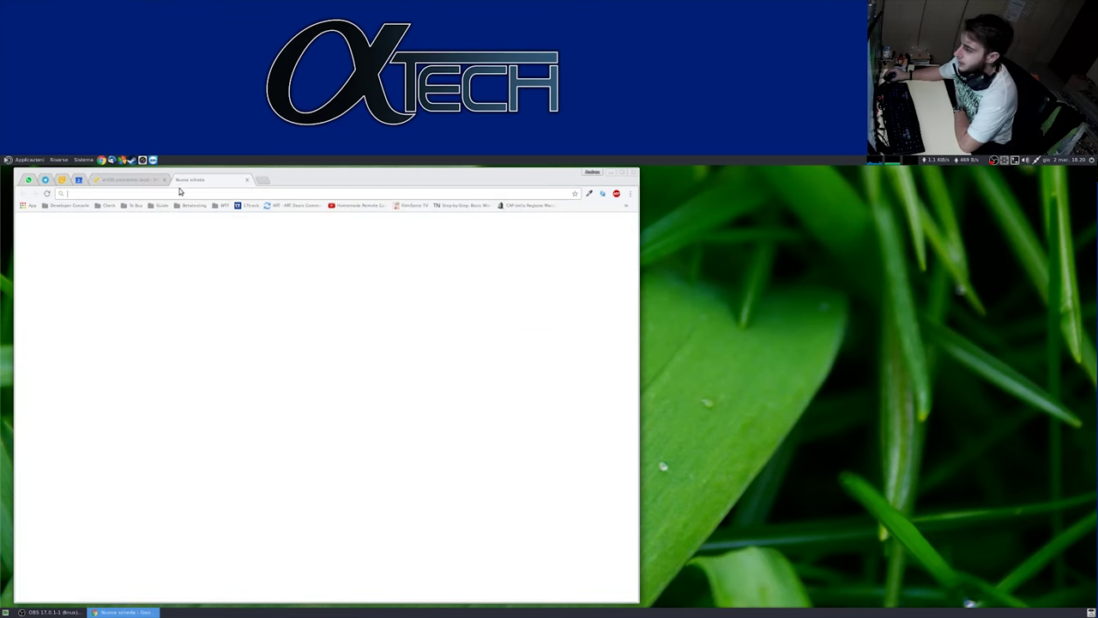
pyautogui.write('10.0.06')
pyautogui.press('Return')
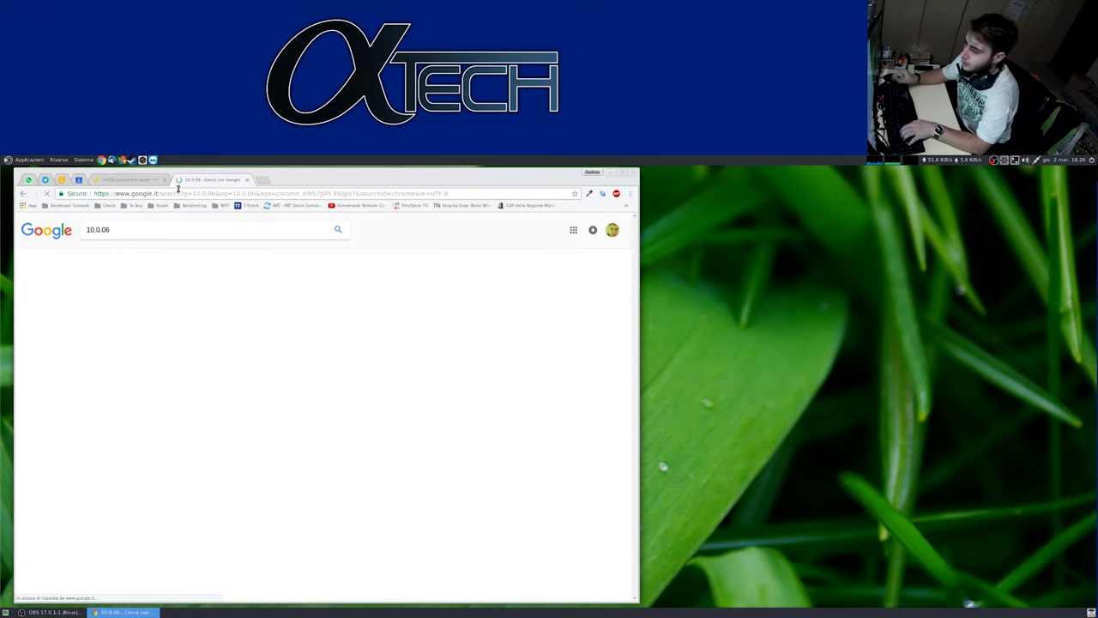
pyautogui.click(145, 192)
pyautogui.write('1')
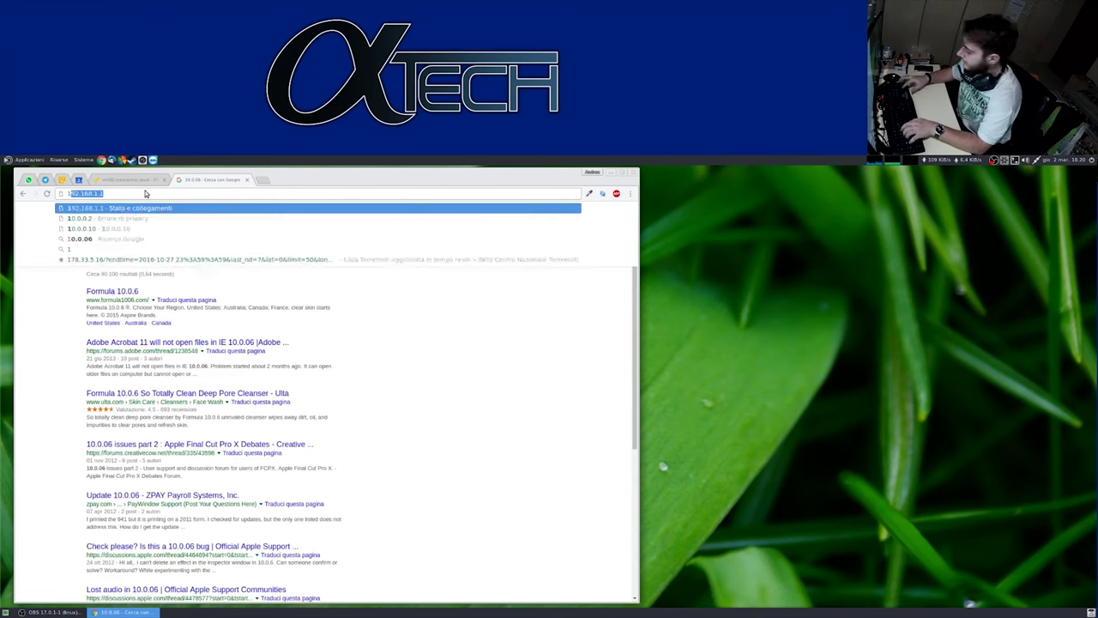
pyautogui.write('0.0.0.6')
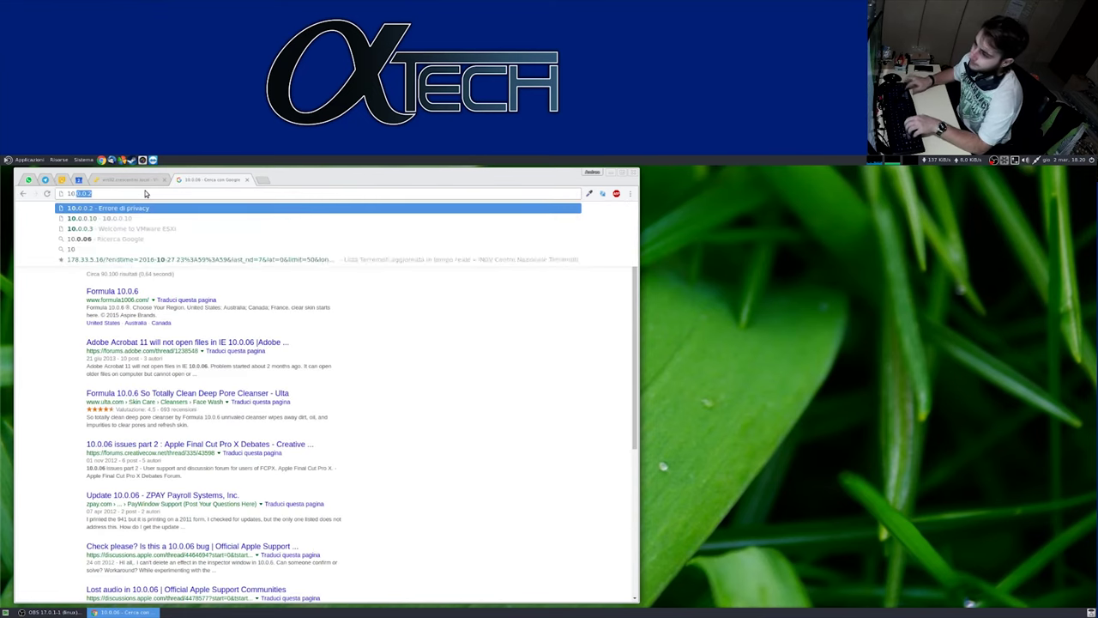
pyautogui.press('Return')
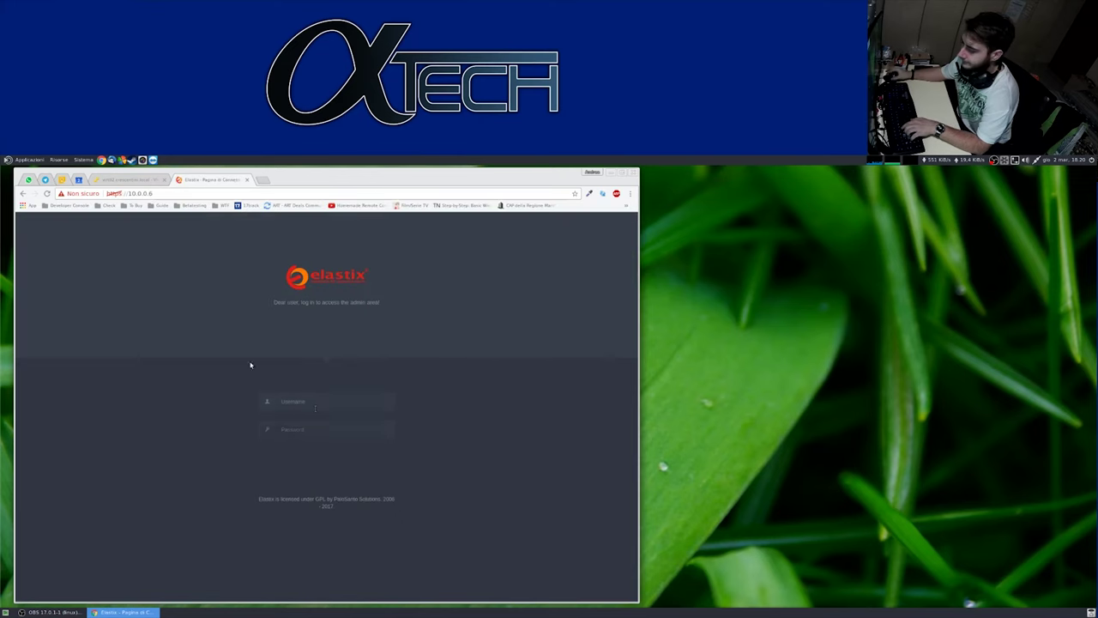
# - Log in to Elastix as admin with the account password
pyautogui.write('admin')
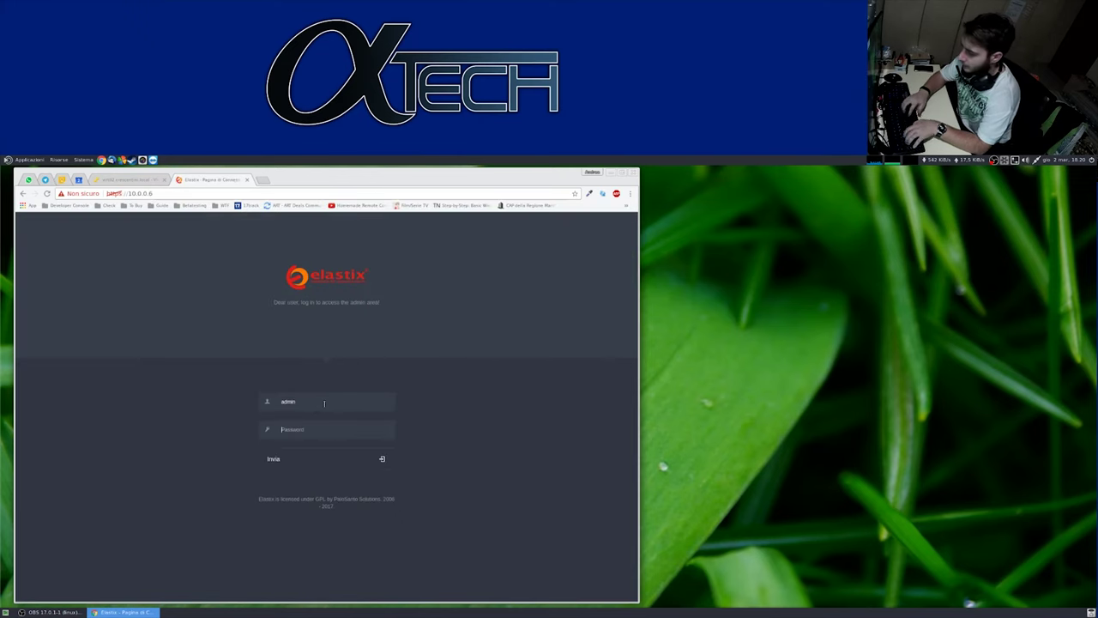
pyautogui.press('Tab')
pyautogui.write('password')
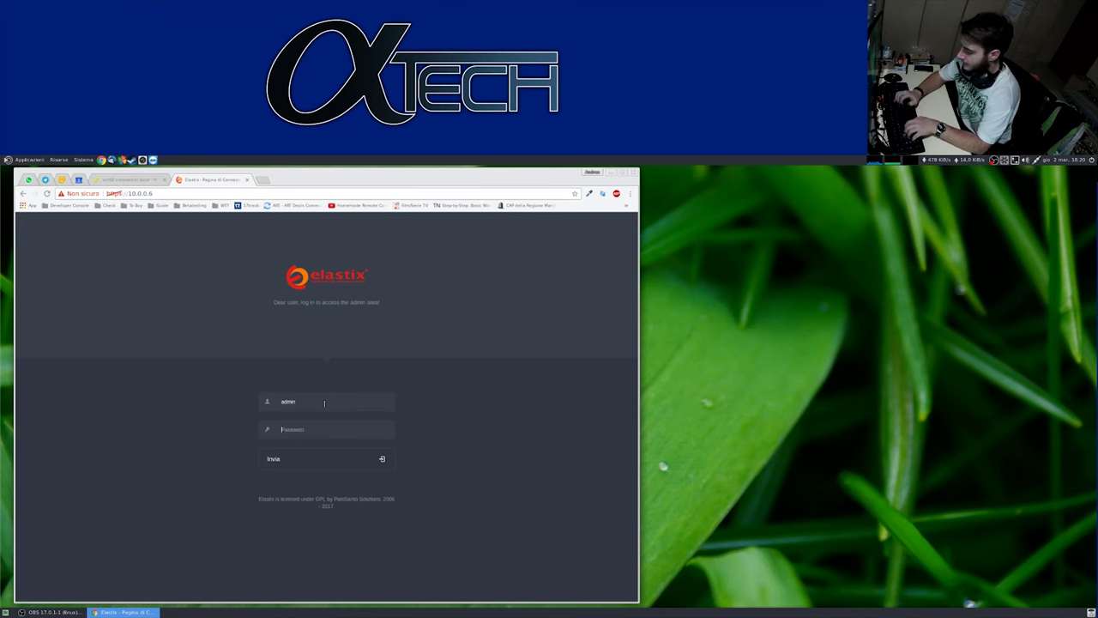
pyautogui.press('Return')
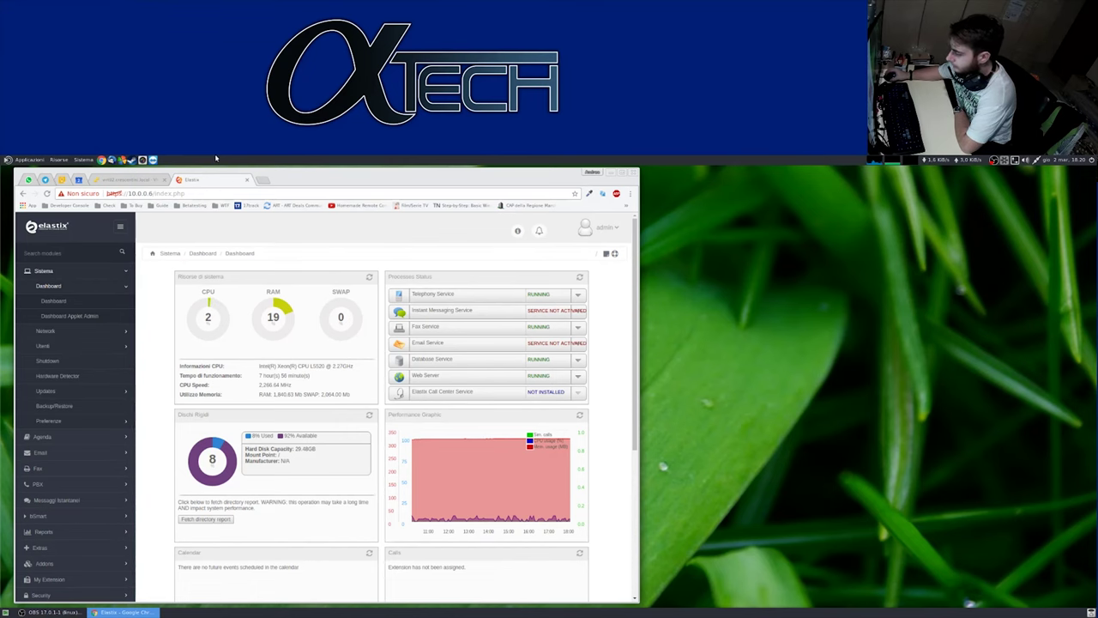
# - Close the Elastix tab and load 10.0.0.3 in a new browser window on the right
pyautogui.middleClick(195, 180)
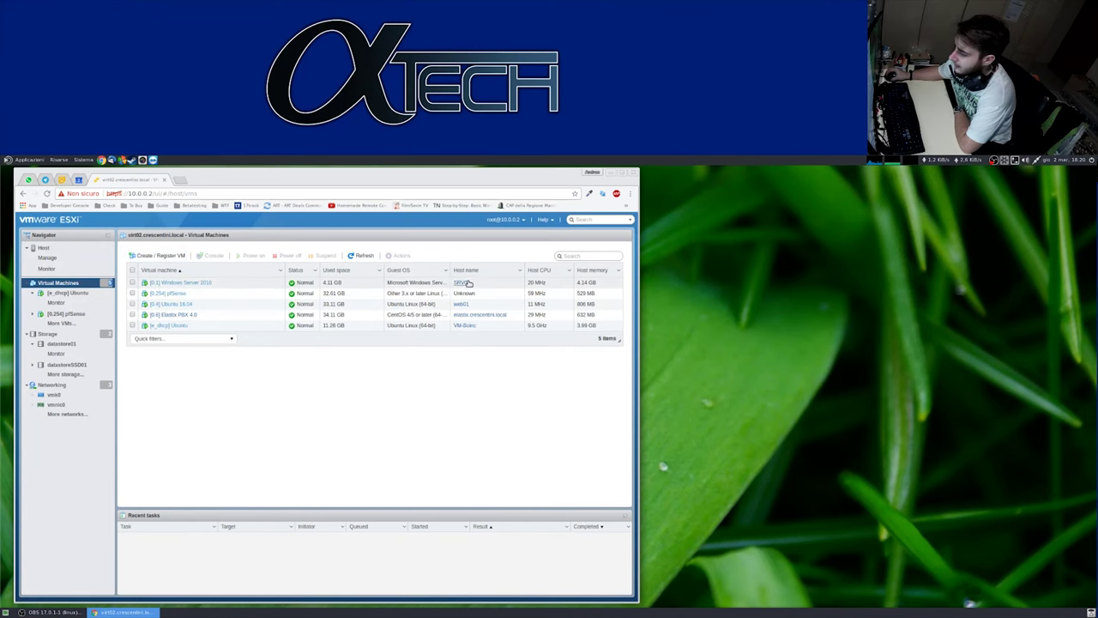
pyautogui.click(178, 179)
pyautogui.moveTo(199, 180); pyautogui.dragTo(691, 178)
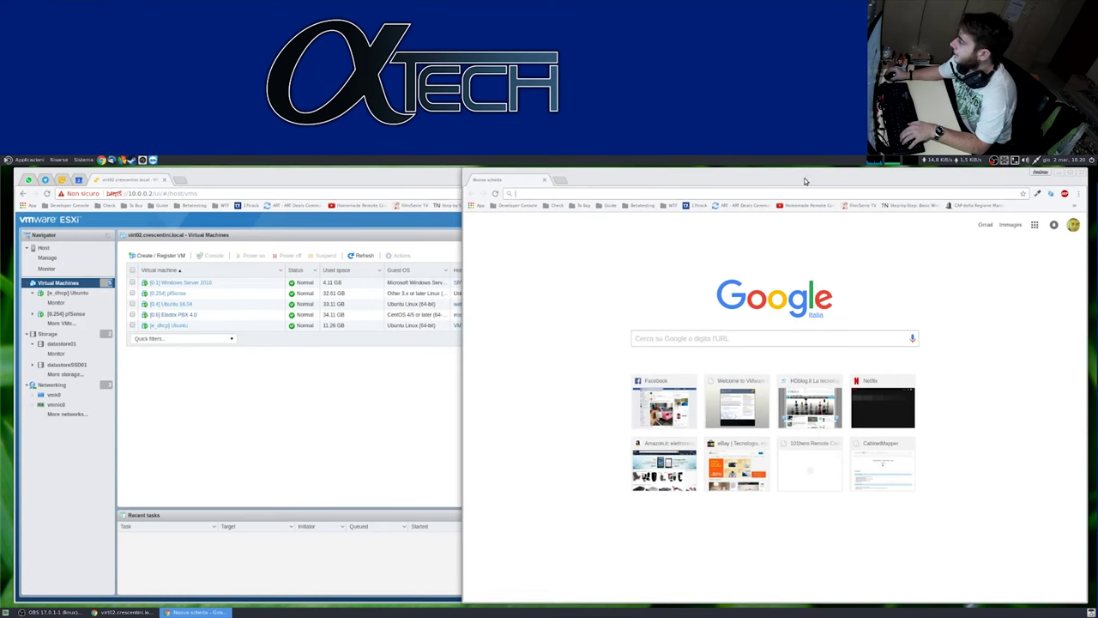
pyautogui.write('10.0.0.3')
pyautogui.press('Return')
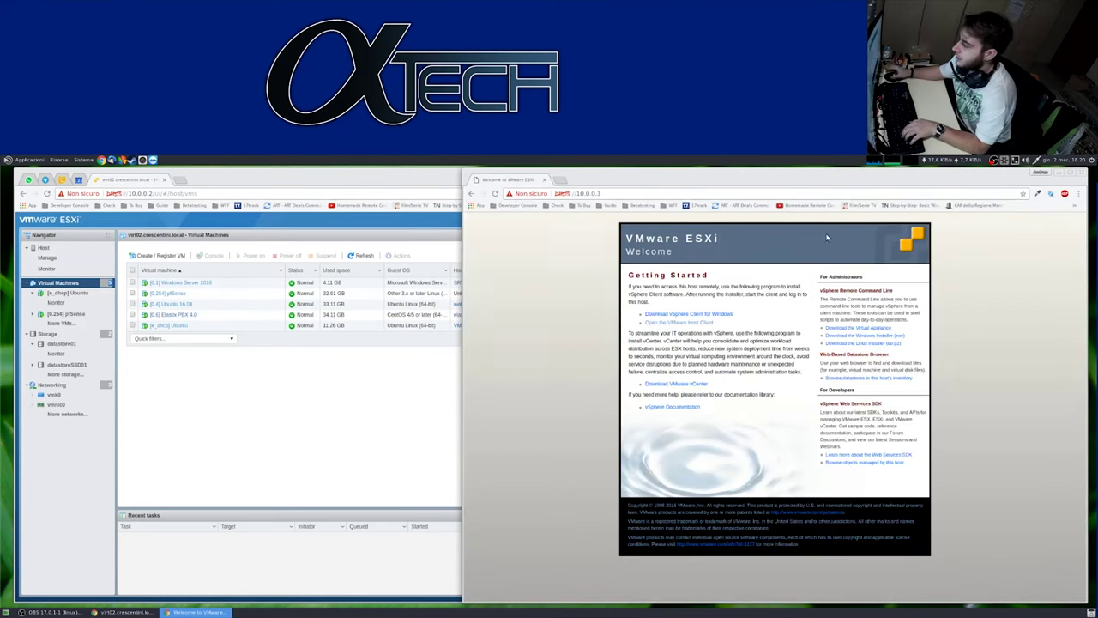
# - Open the VMware Host Client for 10.0.0.3 and log in as root
pyautogui.click(688, 323)
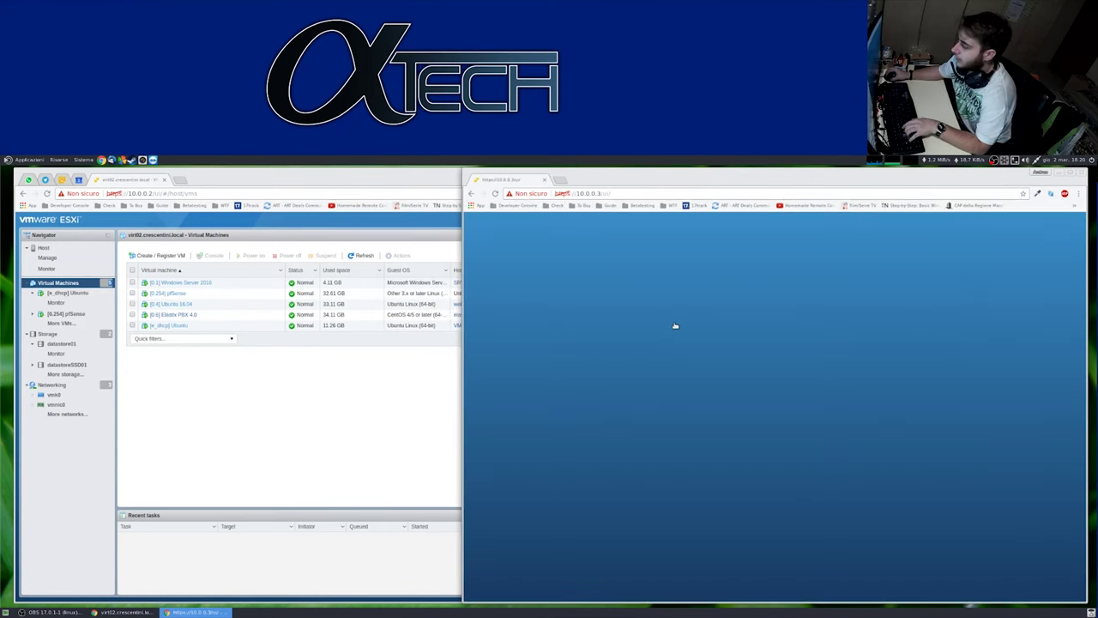
pyautogui.click(604, 361)
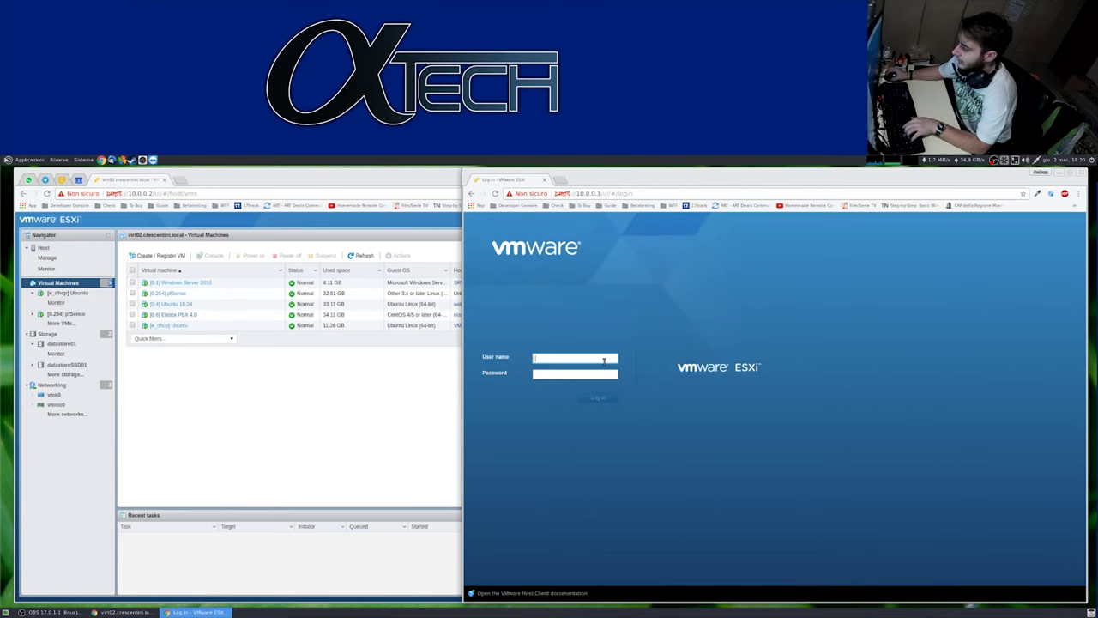
pyautogui.write('root')
pyautogui.press('Tab')
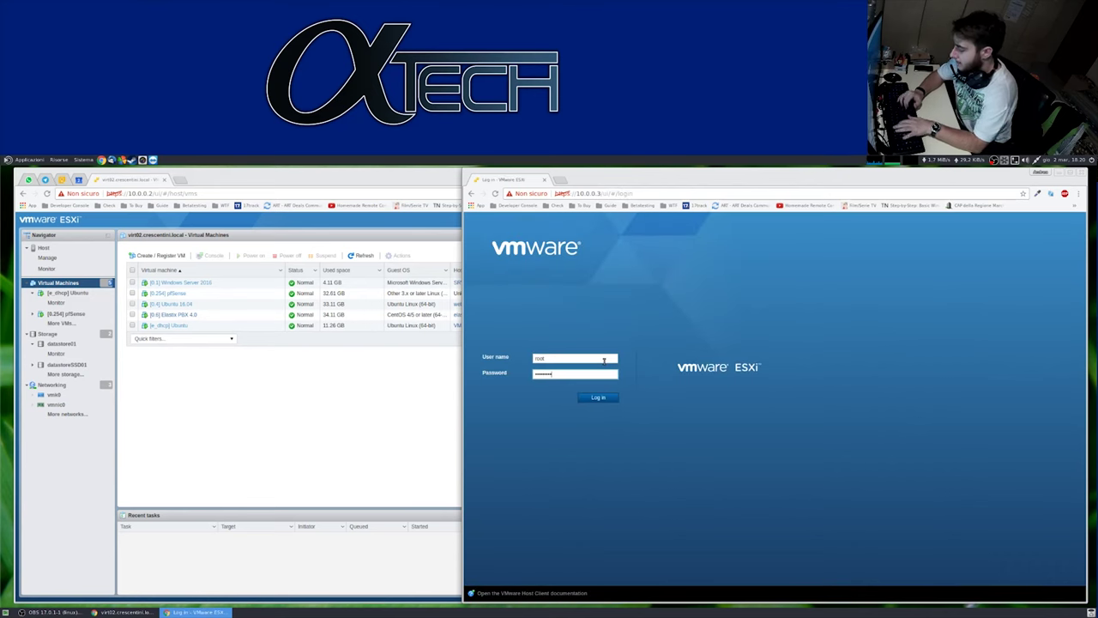
pyautogui.press('Return')
pyautogui.click(244, 356)
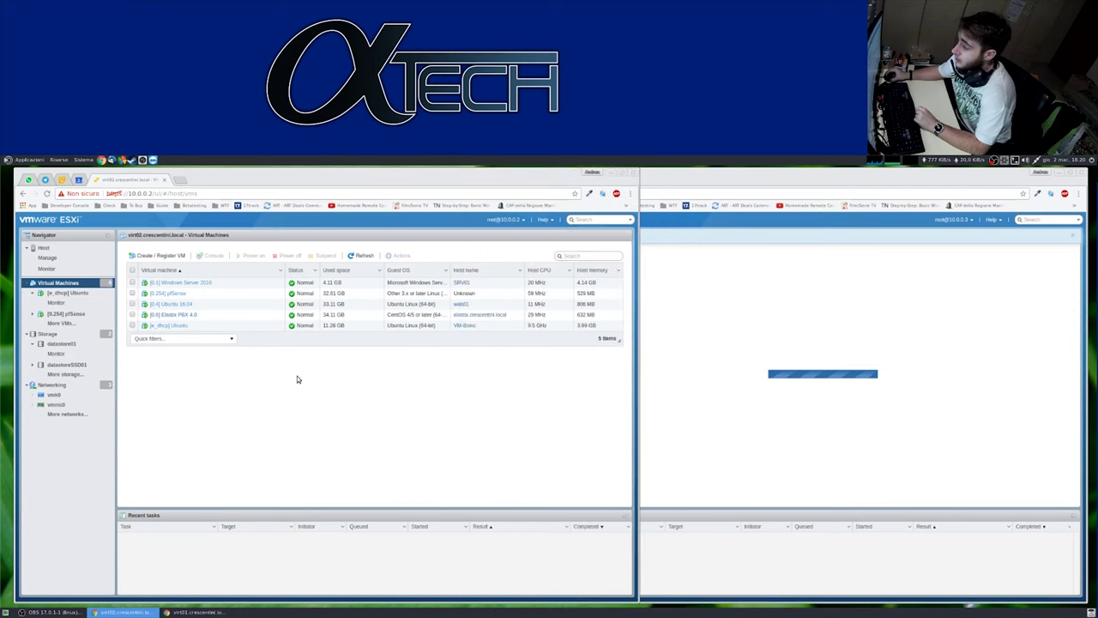
pyautogui.click(709, 309)
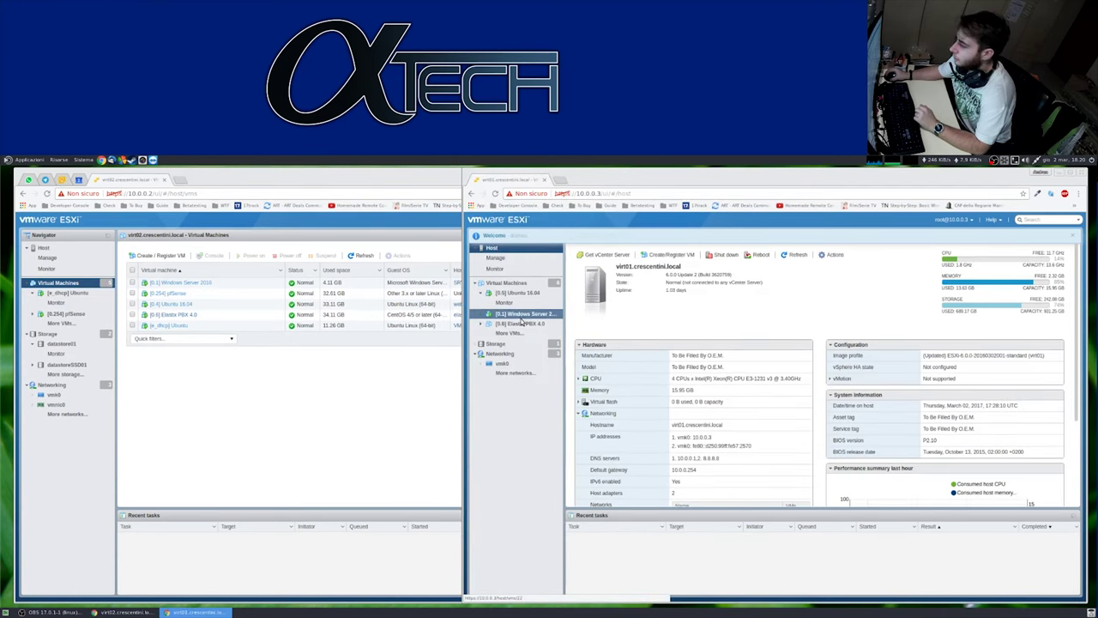
# - Open the Windows Server 2012 R2 VM page and preview its in-page console
pyautogui.click(521, 316)
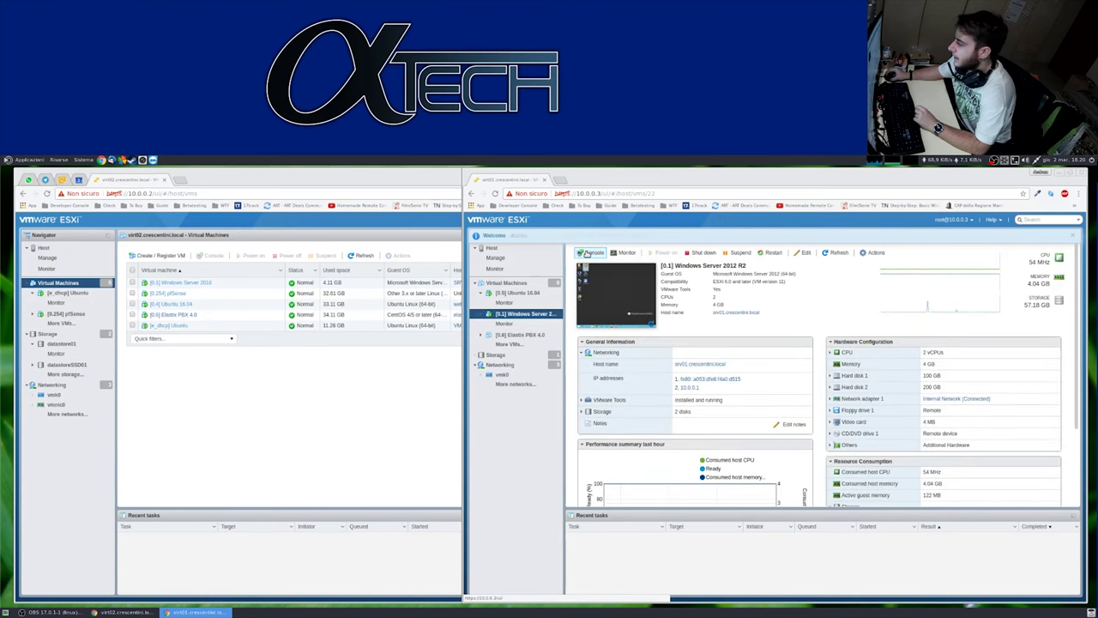
pyautogui.click(594, 252)
pyautogui.click(607, 263)
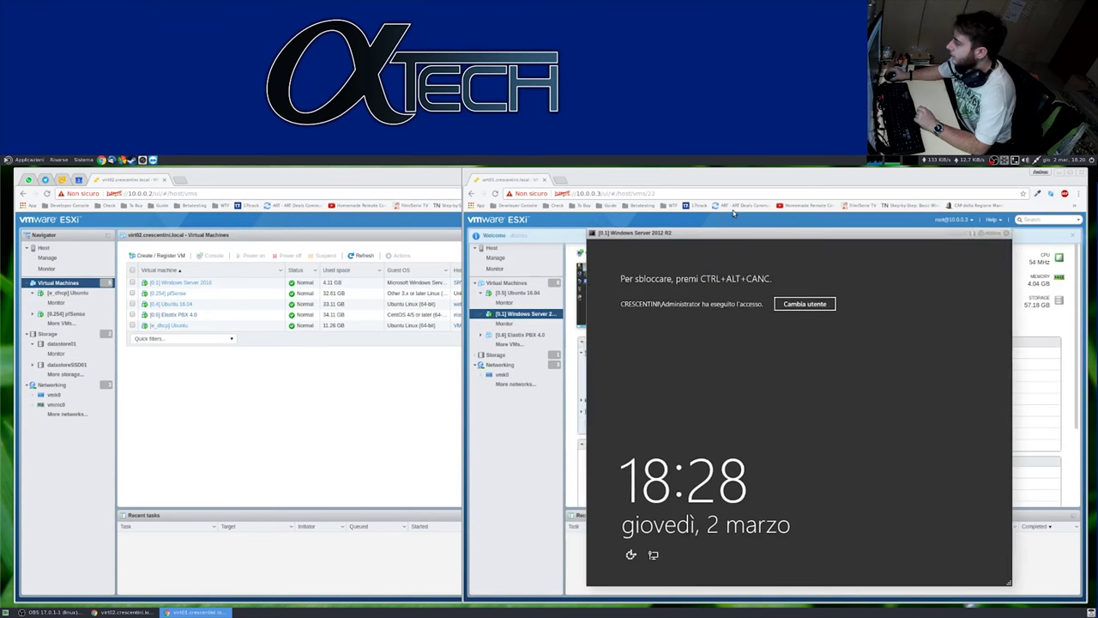
pyautogui.click(1021, 232)
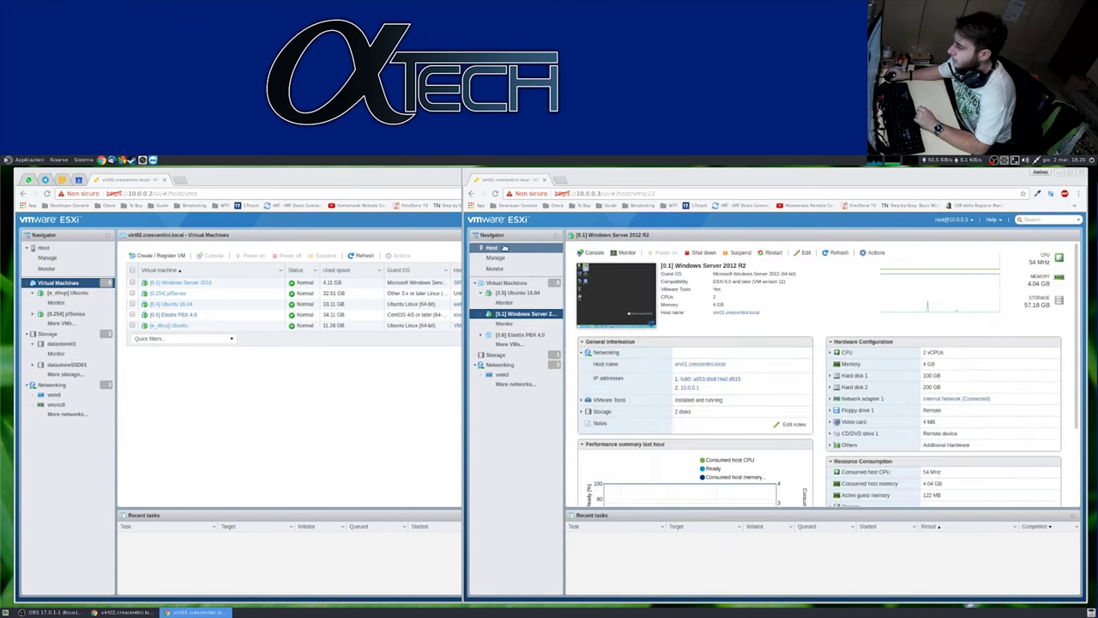
pyautogui.click(594, 252)
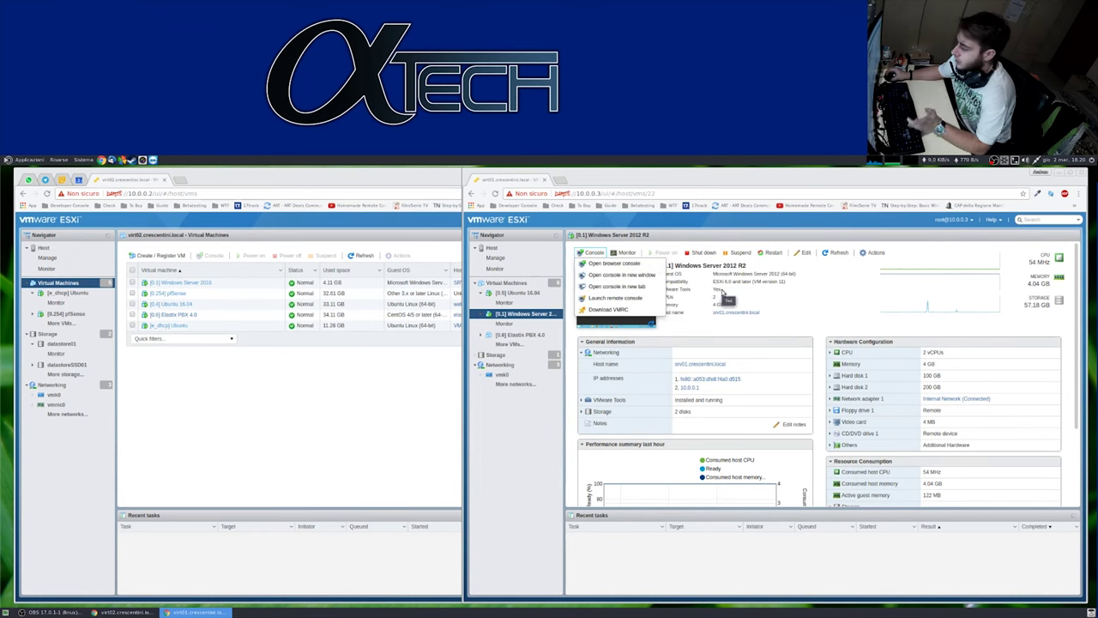
# - Open the Windows Server 2012 R2 and 2016 consoles each in a new window
pyautogui.click(644, 289)
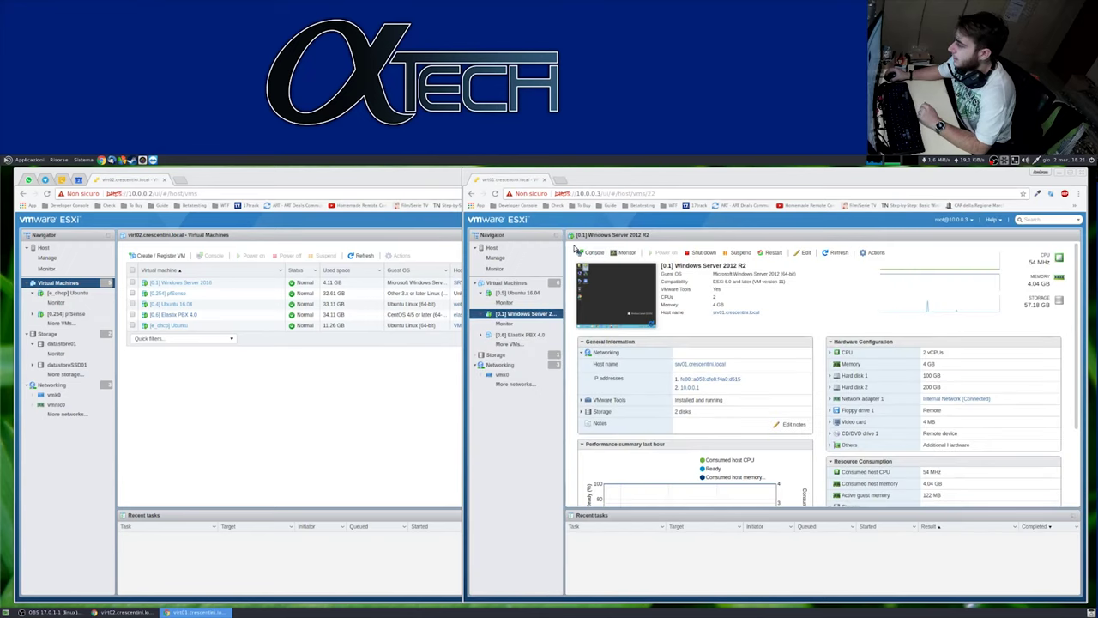
pyautogui.click(594, 252)
pyautogui.click(635, 278)
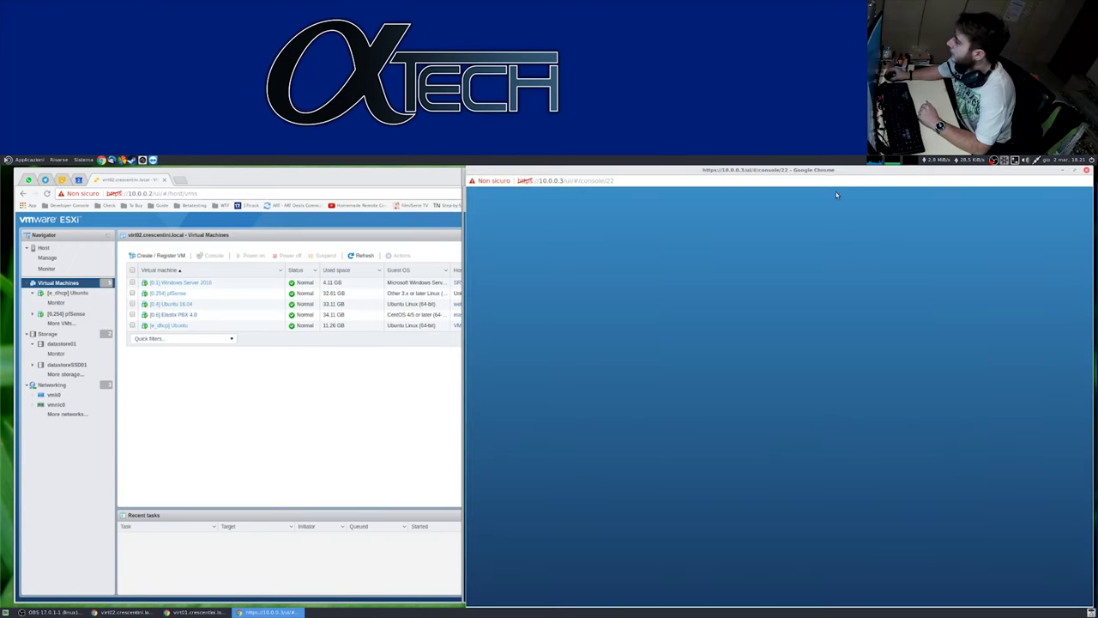
pyautogui.click(292, 228)
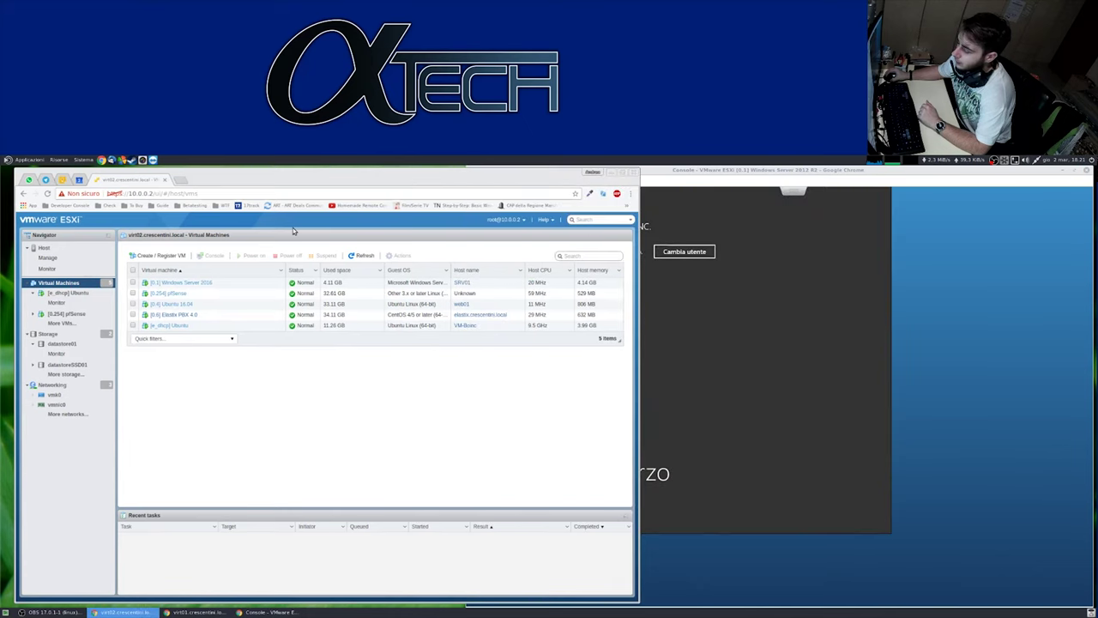
pyautogui.click(179, 283)
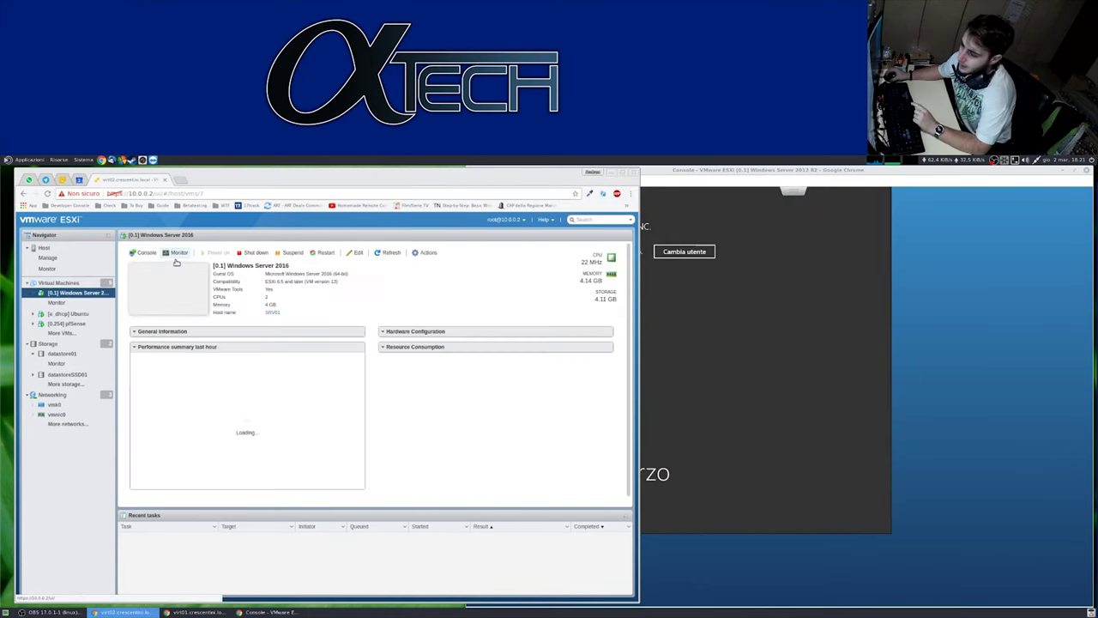
pyautogui.click(146, 253)
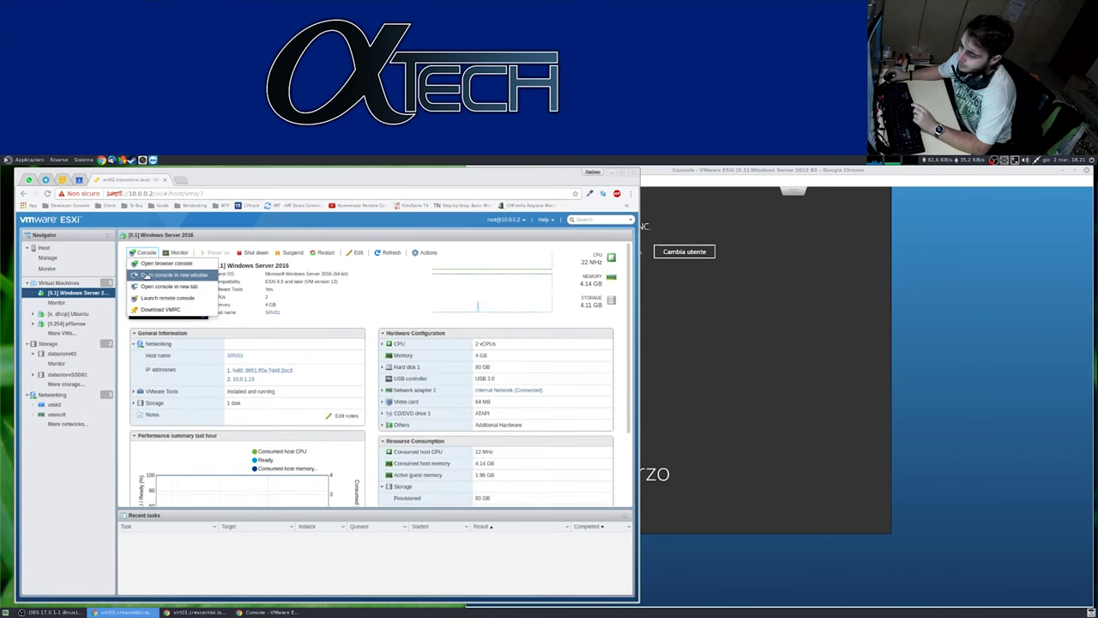
pyautogui.click(145, 275)
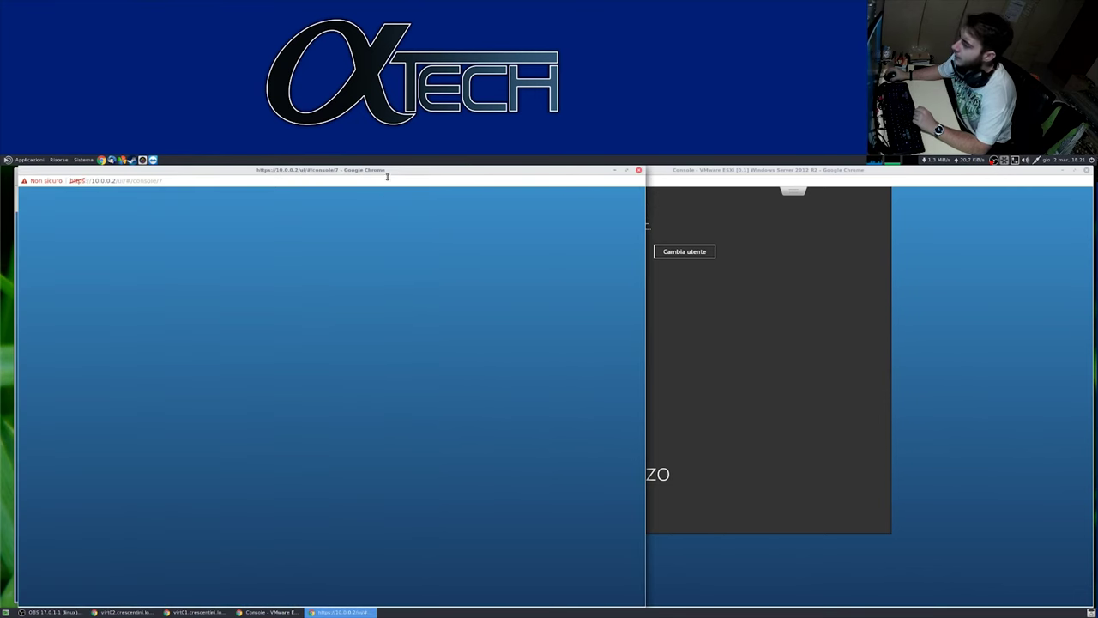
# - Place the 2016 console on the left and snap the 2012 R2 console right
pyautogui.moveTo(387, 176); pyautogui.dragTo(361, 172)
pyautogui.click(708, 170)
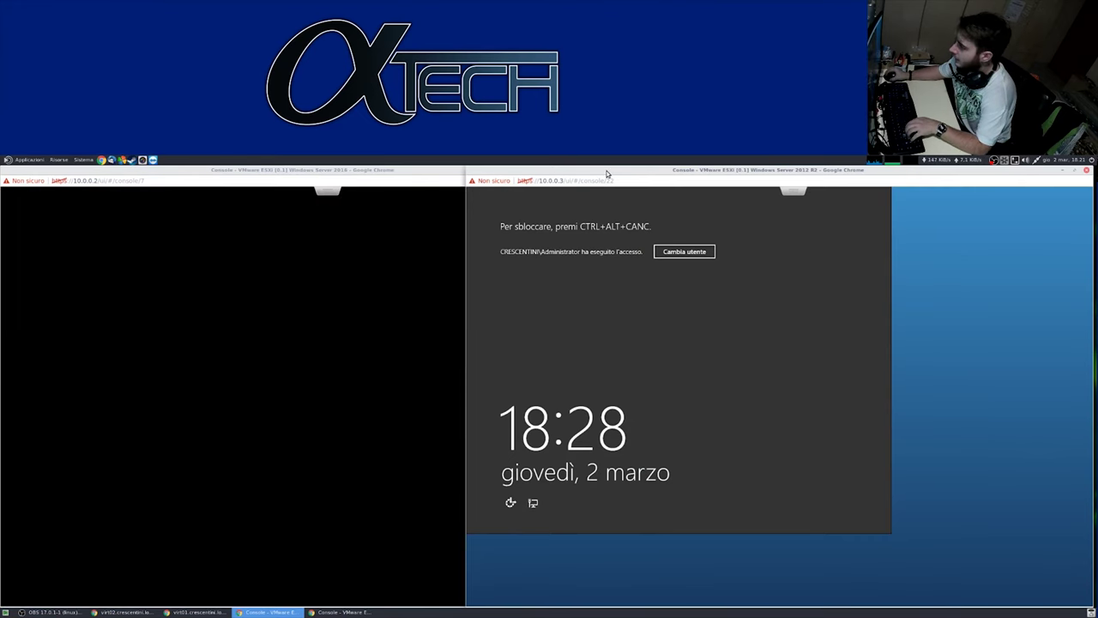
pyautogui.press('super+Right')
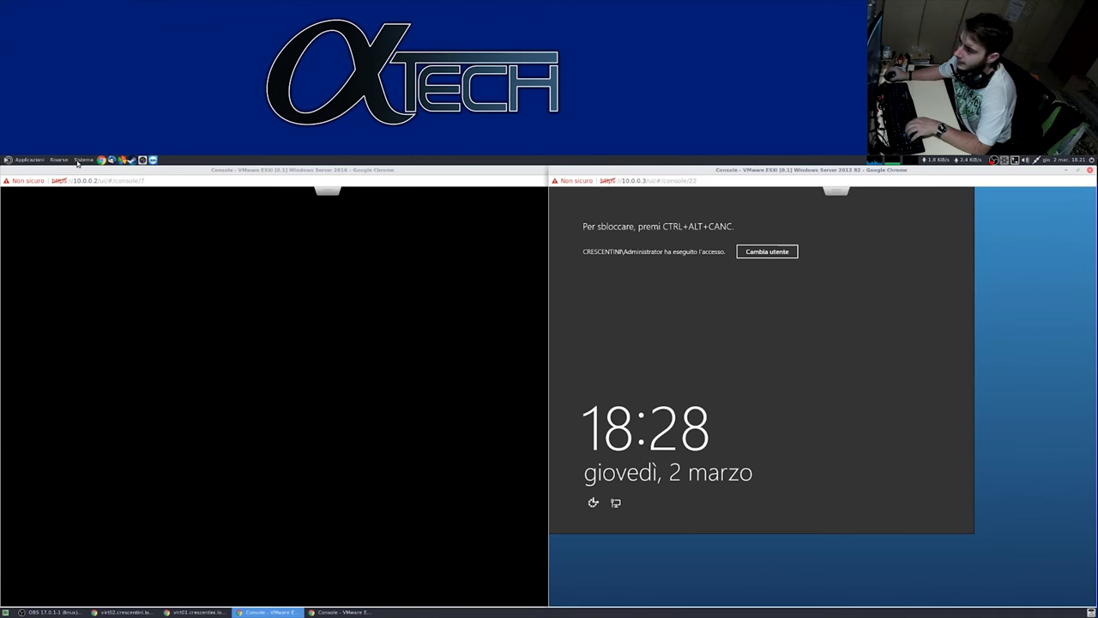
pyautogui.moveTo(62, 174); pyautogui.dragTo(2, 182)
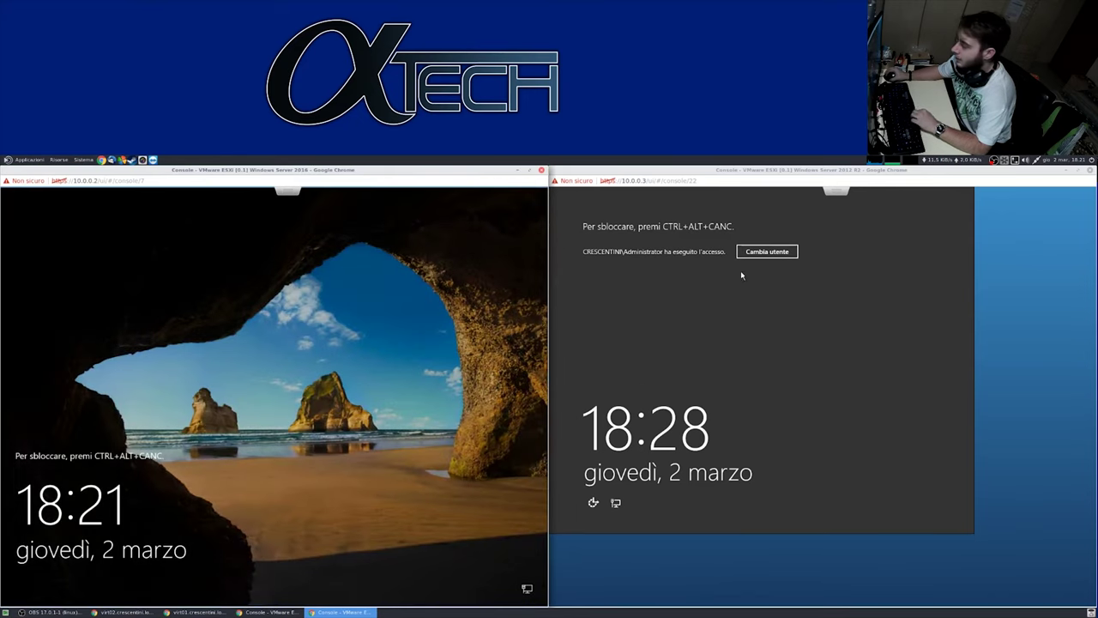
# - Send Ctrl-Alt-Delete to the Windows Server 2012 R2 console via Guest OS > Send keys
pyautogui.click(732, 315)
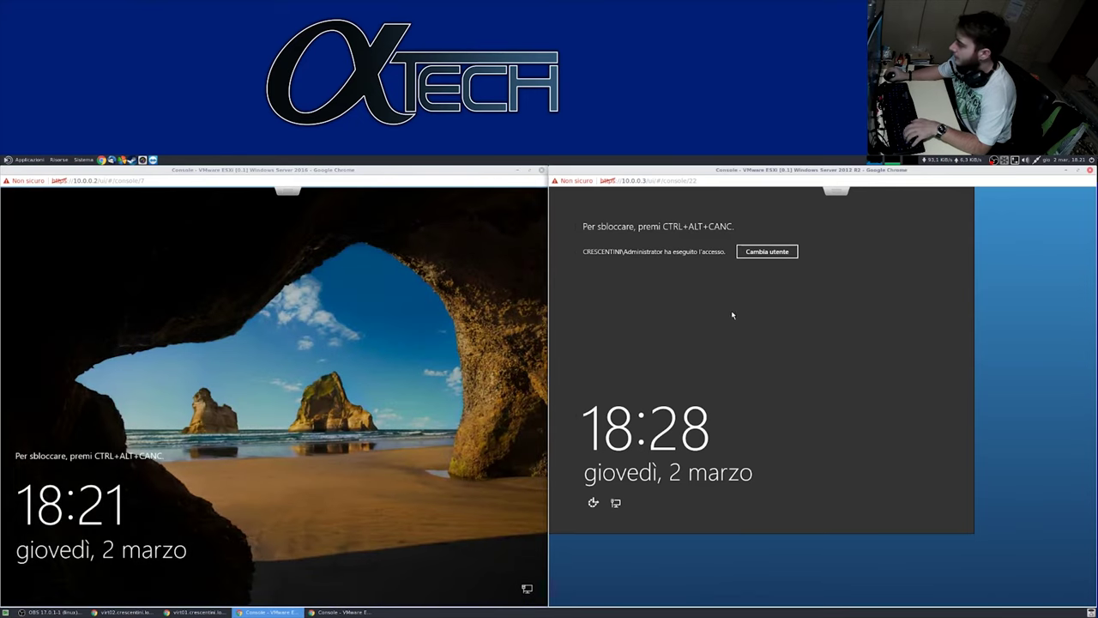
pyautogui.click(839, 194)
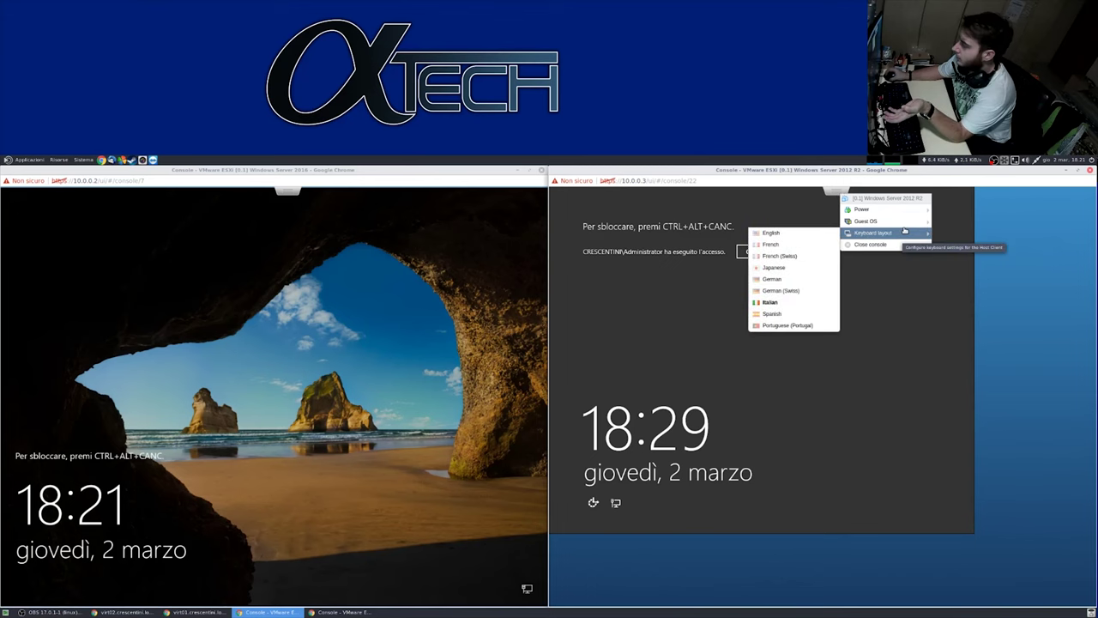
pyautogui.moveTo(867, 221)
pyautogui.moveTo(772, 248)
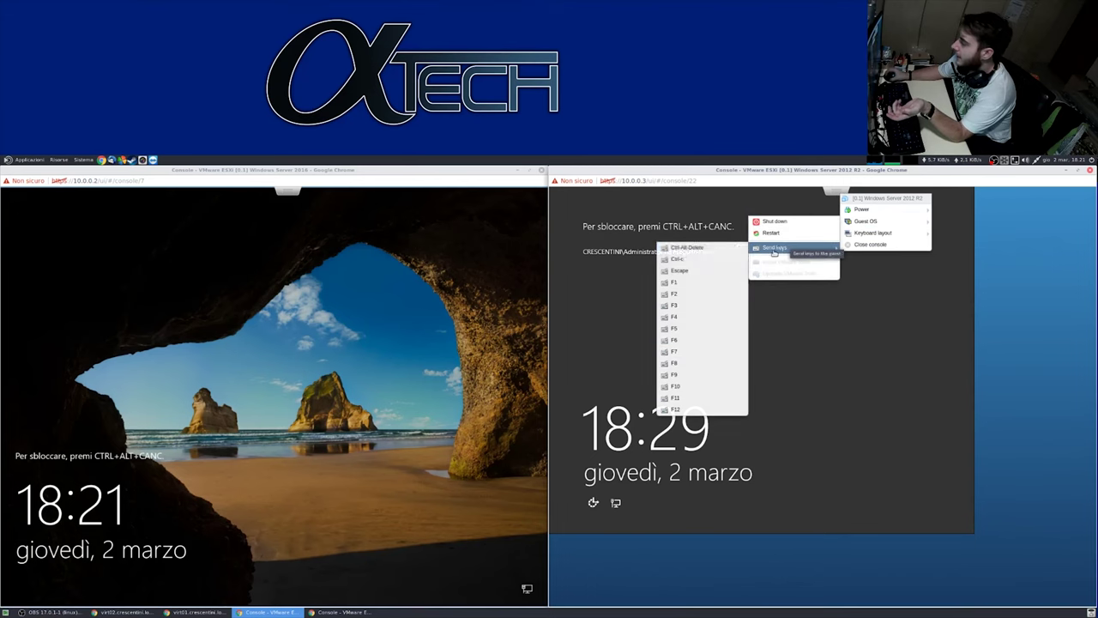
pyautogui.click(699, 249)
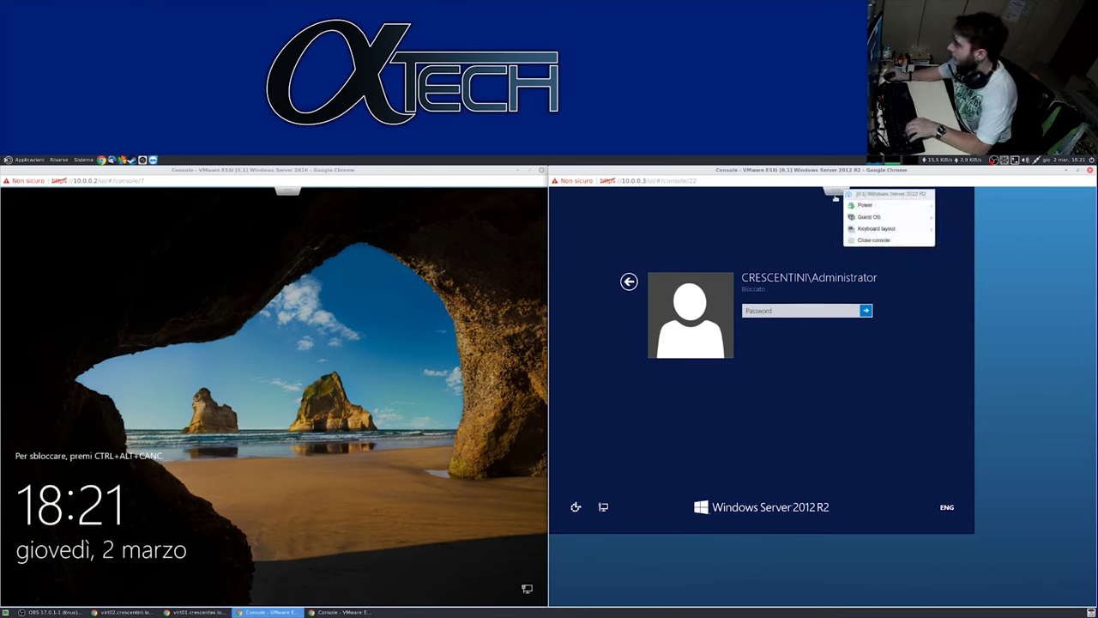
# - Send Ctrl-Alt-Delete to the 2016 console and sign in with the Administrator password
pyautogui.click(371, 352)
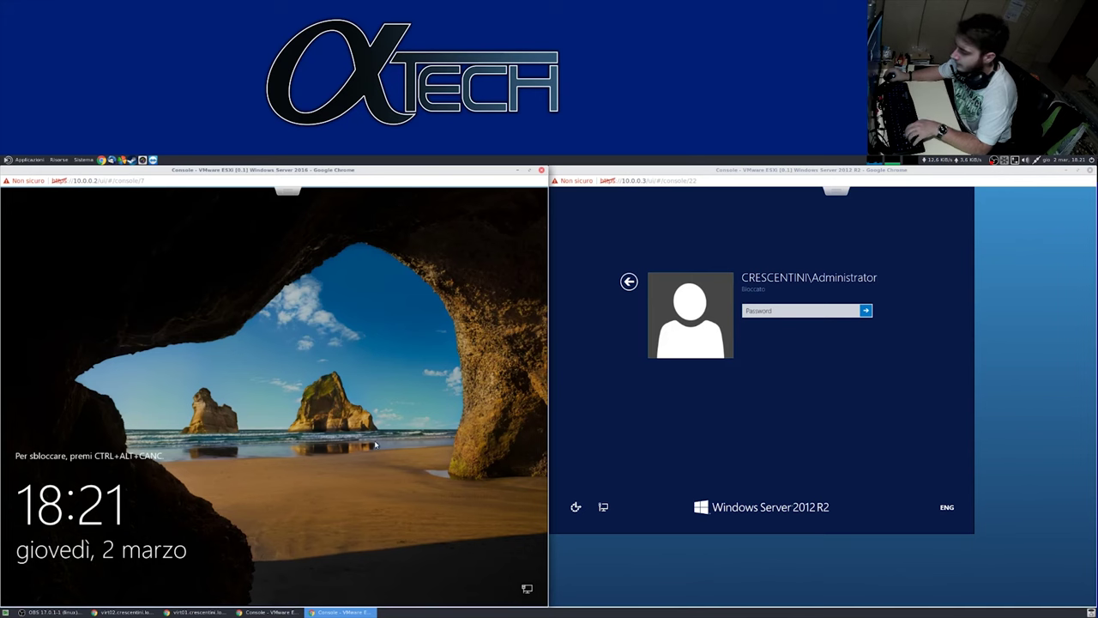
pyautogui.moveTo(291, 196)
pyautogui.moveTo(317, 223)
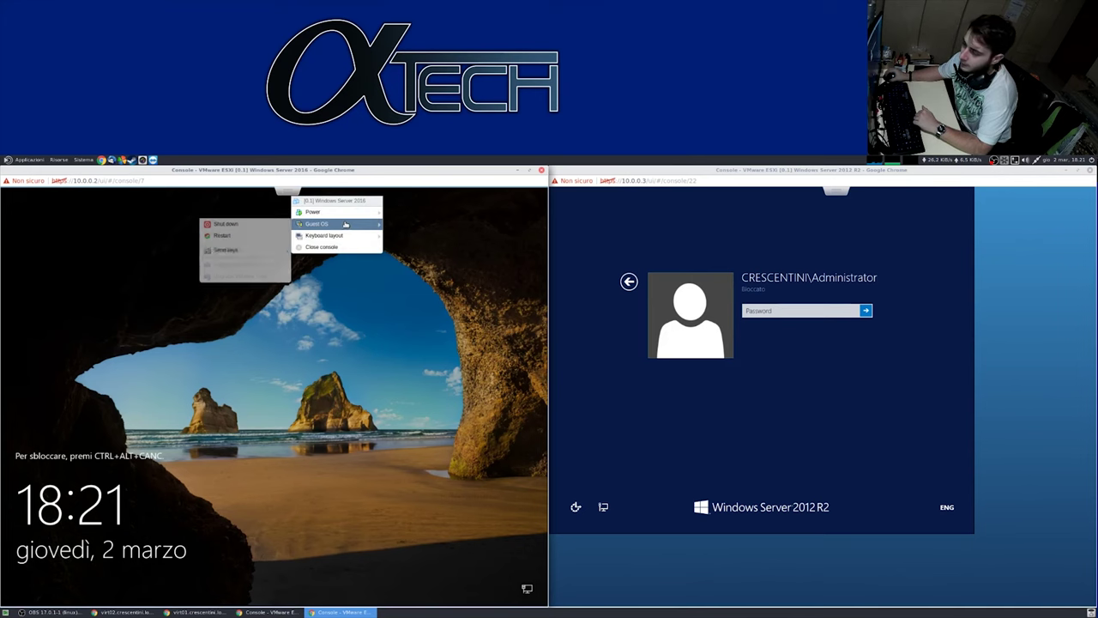
pyautogui.moveTo(221, 250)
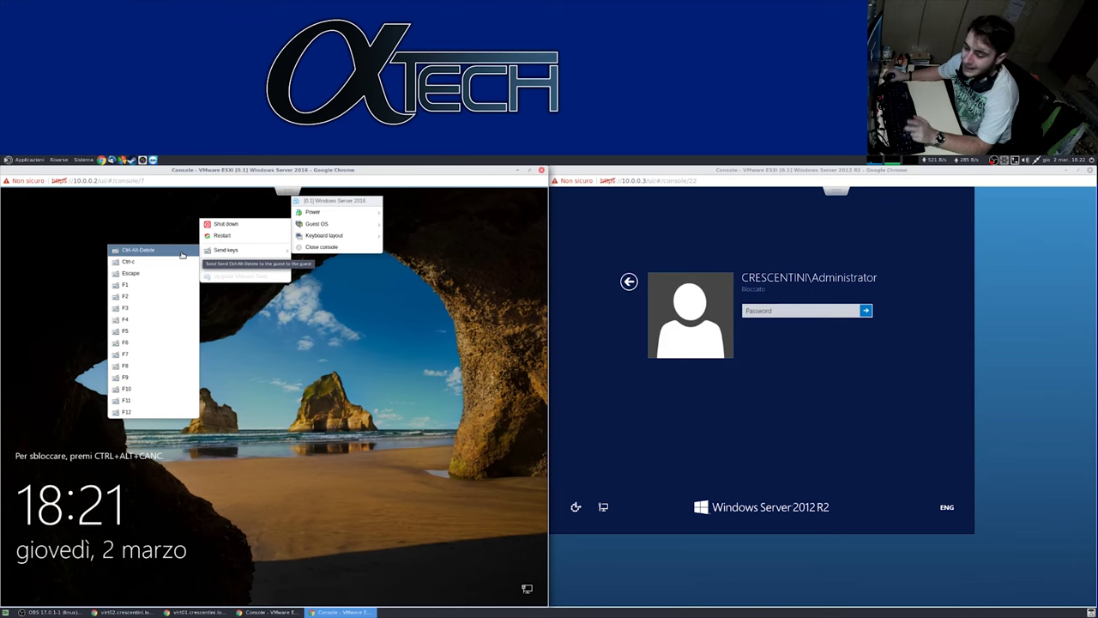
pyautogui.click(182, 255)
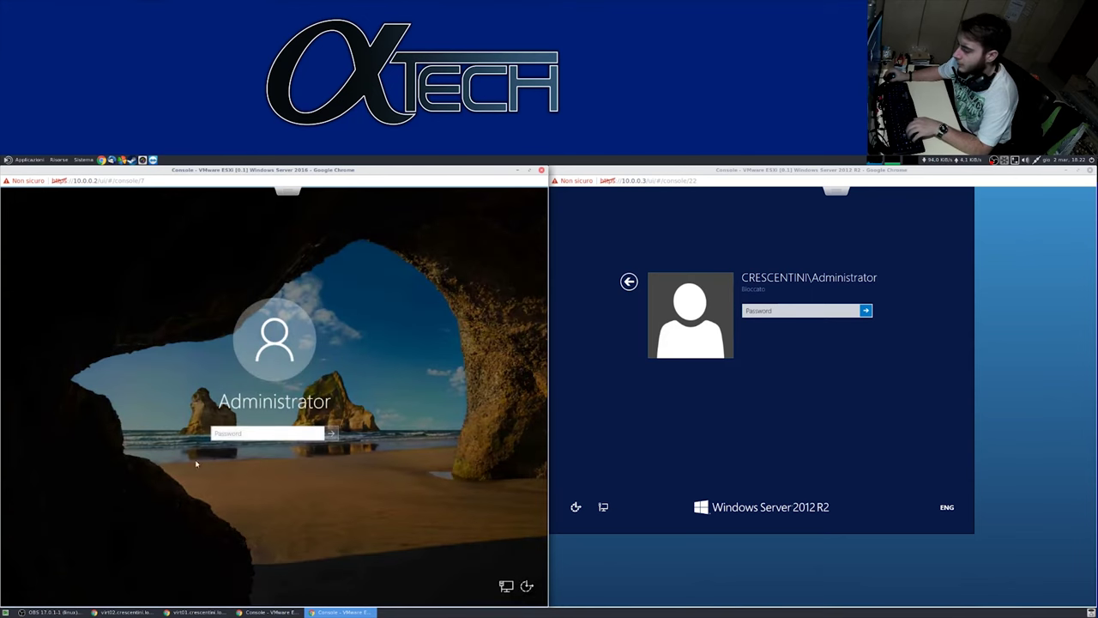
pyautogui.write('••••')
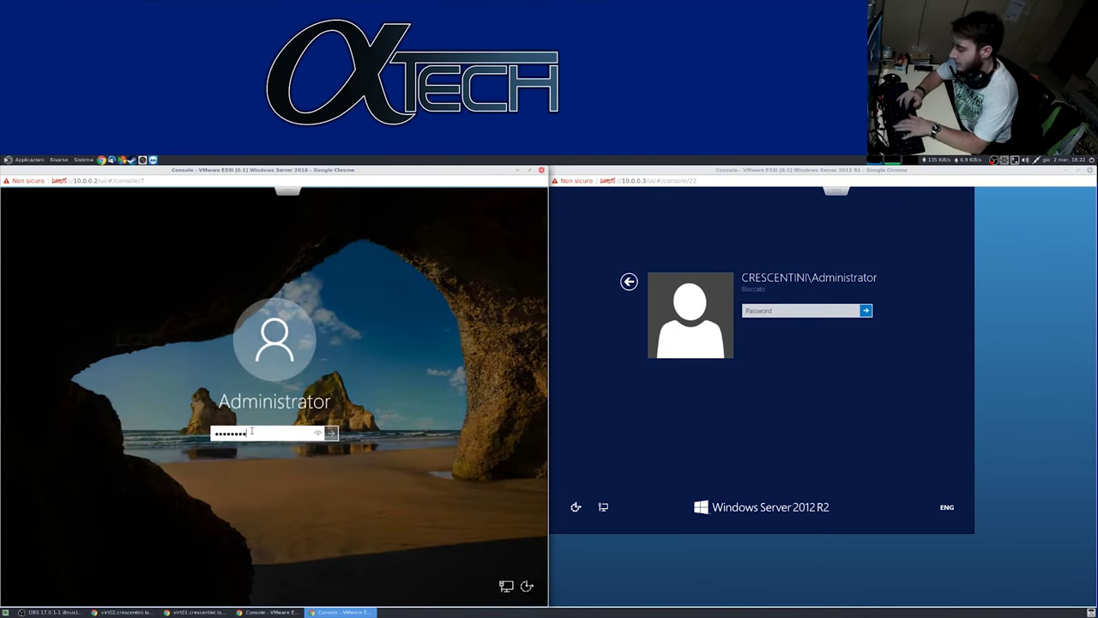
pyautogui.write('••••')
pyautogui.press('Return')
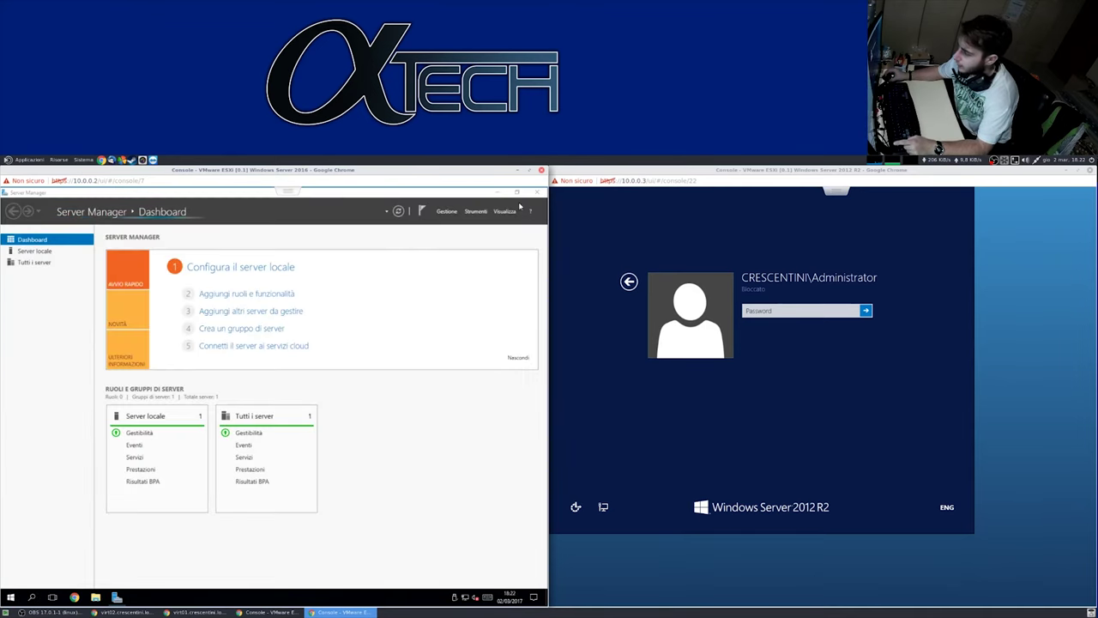
# - Open Server Manager Properties from the Gestione menu on the 2016 server
pyautogui.click(446, 211)
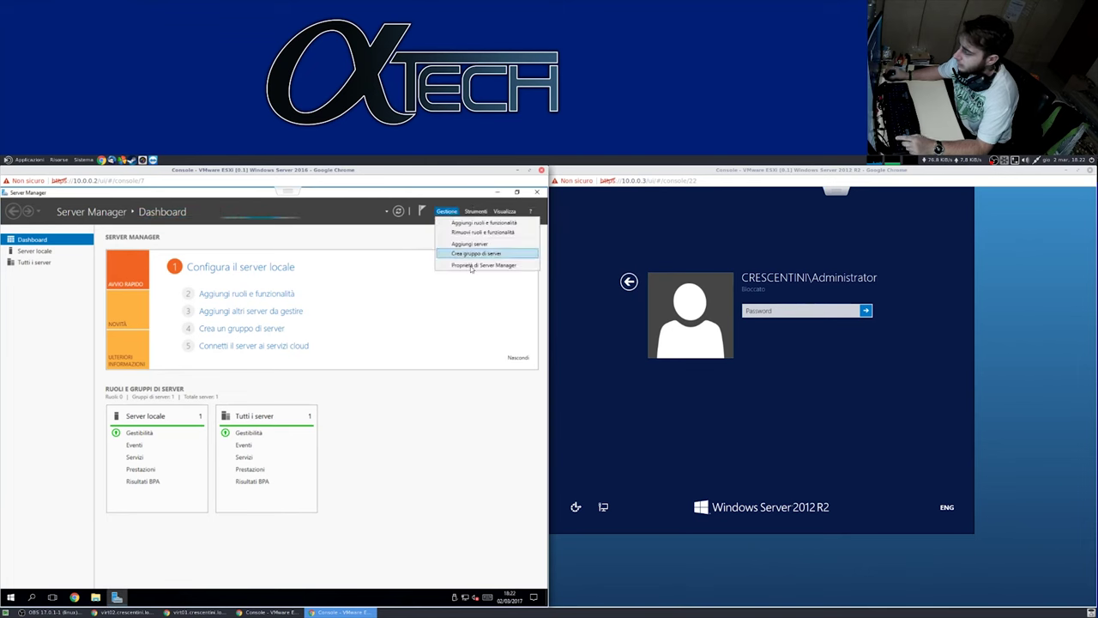
pyautogui.click(467, 265)
pyautogui.click(779, 310)
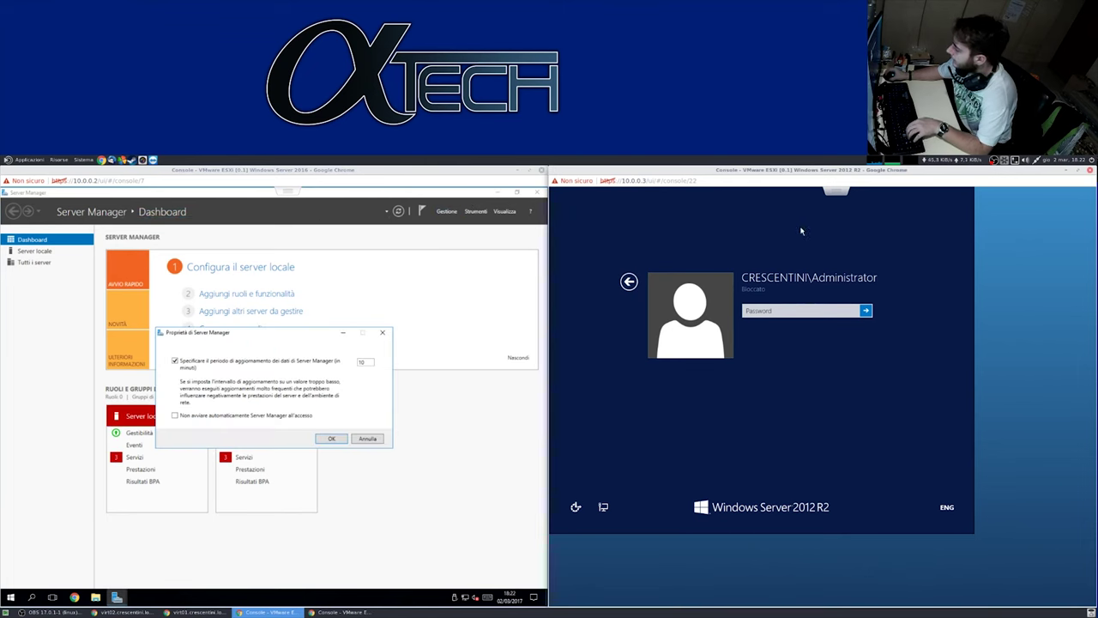
pyautogui.click(835, 193)
pyautogui.moveTo(858, 221)
pyautogui.moveTo(754, 247)
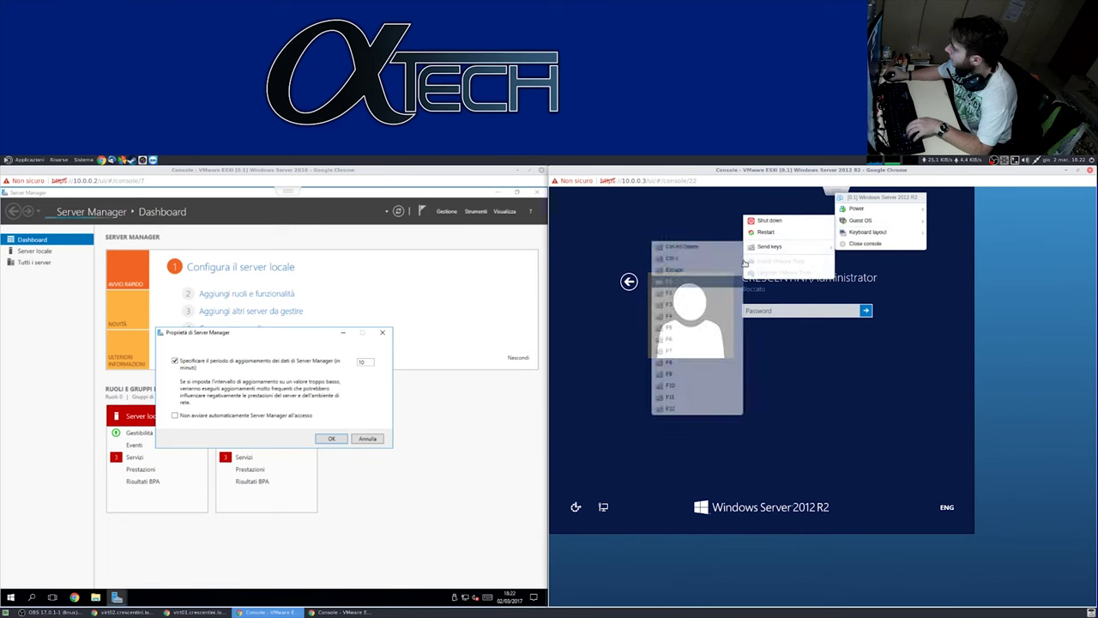
pyautogui.click(798, 313)
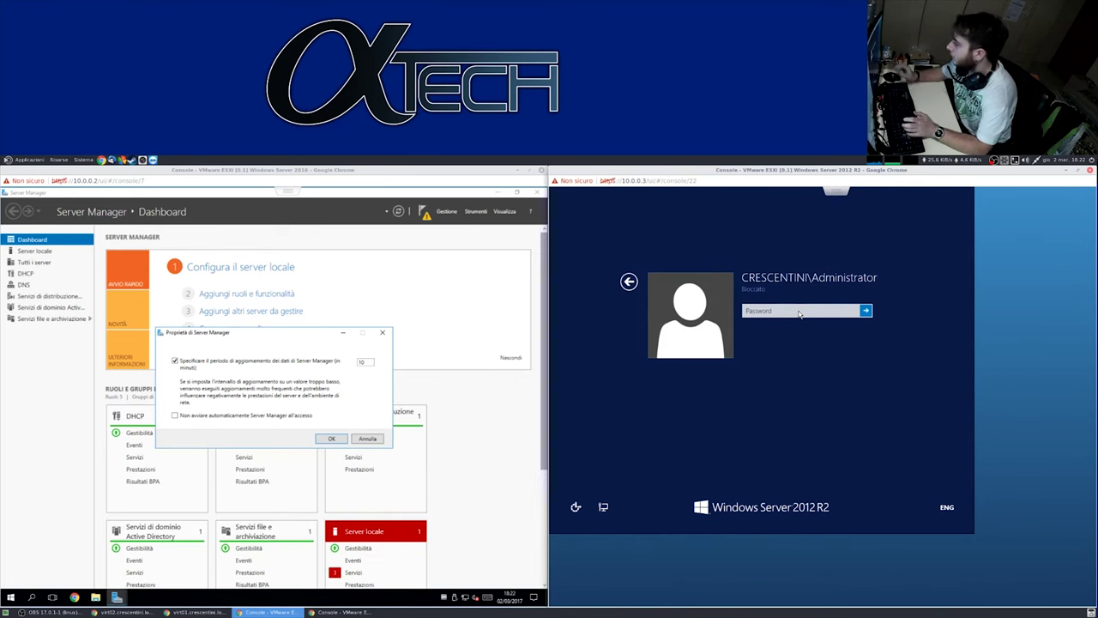
# - Send Ctrl-Alt-Delete to the 2012 R2 console to bring up its password prompt
pyautogui.click(840, 189)
pyautogui.moveTo(858, 220)
pyautogui.moveTo(770, 246)
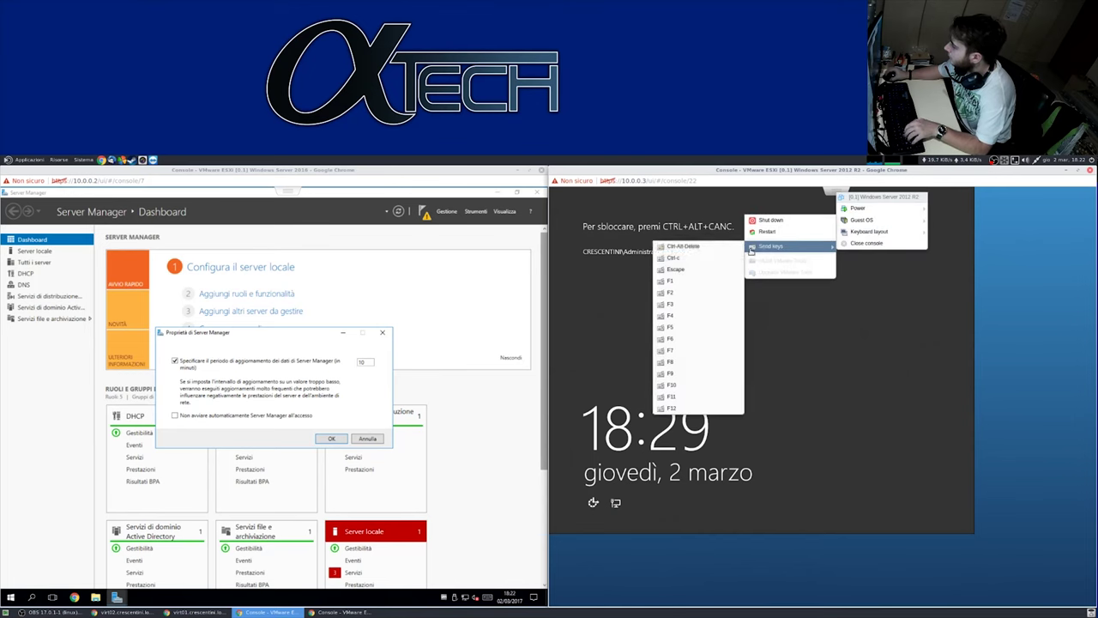
pyautogui.click(712, 247)
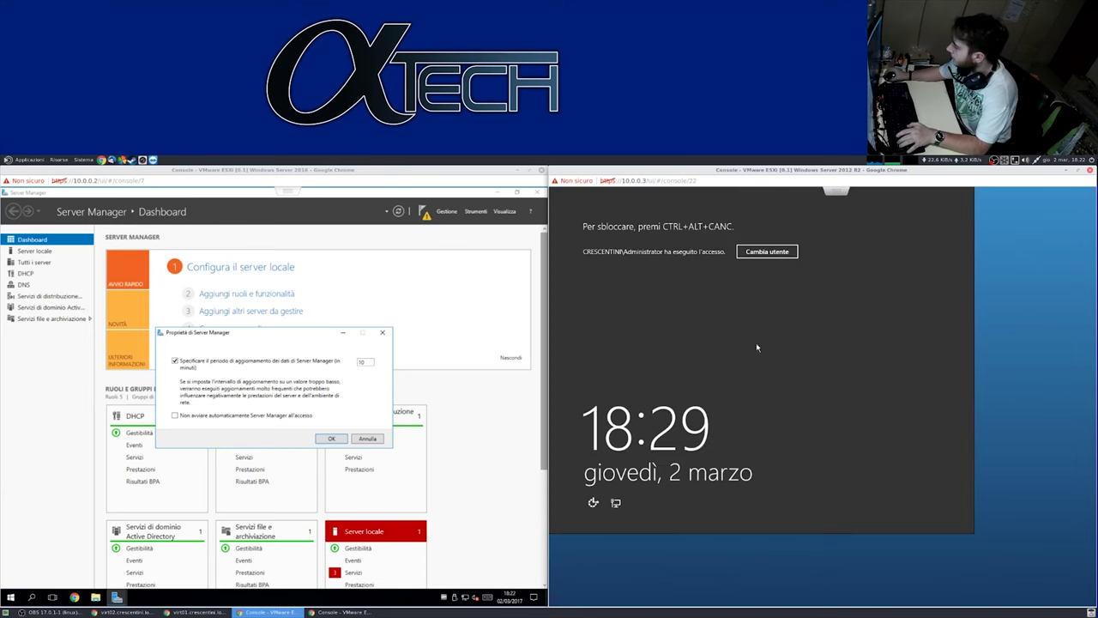
pyautogui.click(835, 199)
pyautogui.moveTo(858, 222)
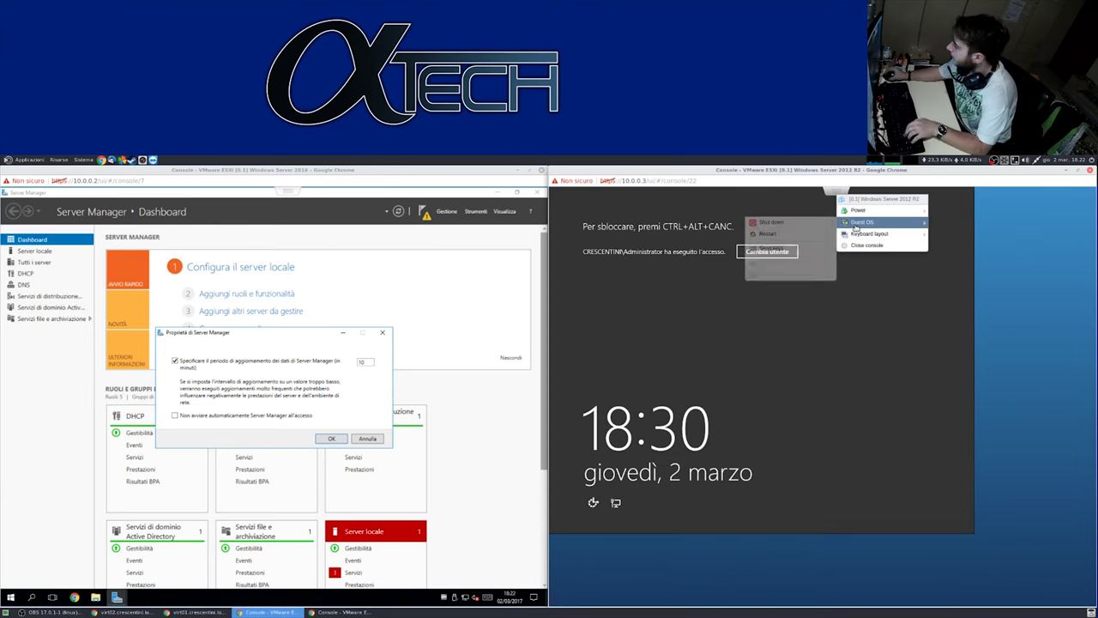
pyautogui.moveTo(780, 247)
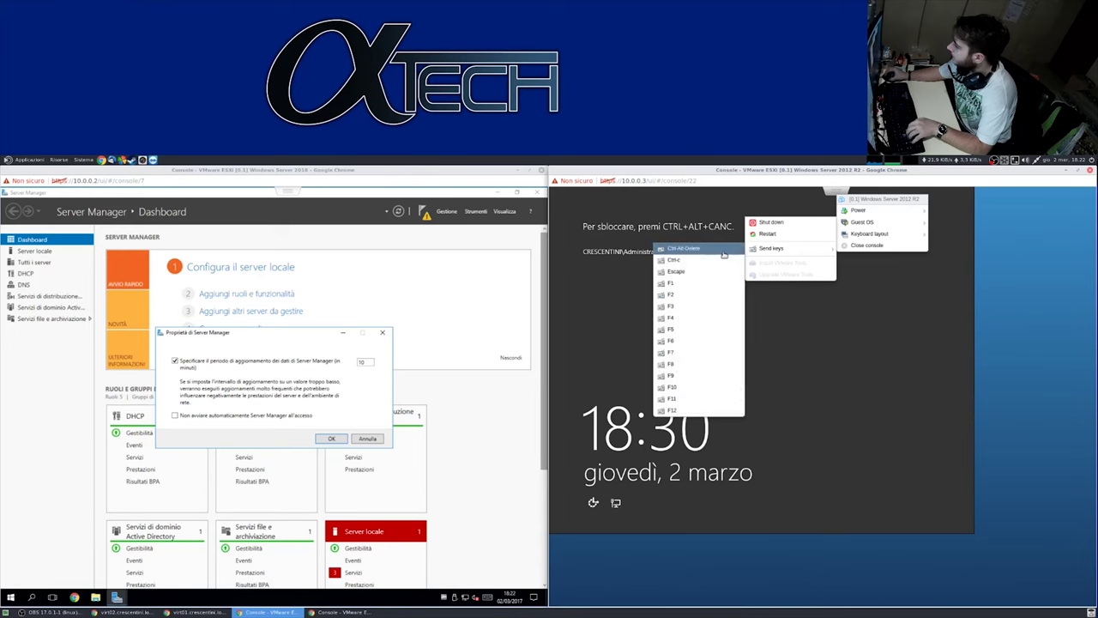
pyautogui.click(725, 251)
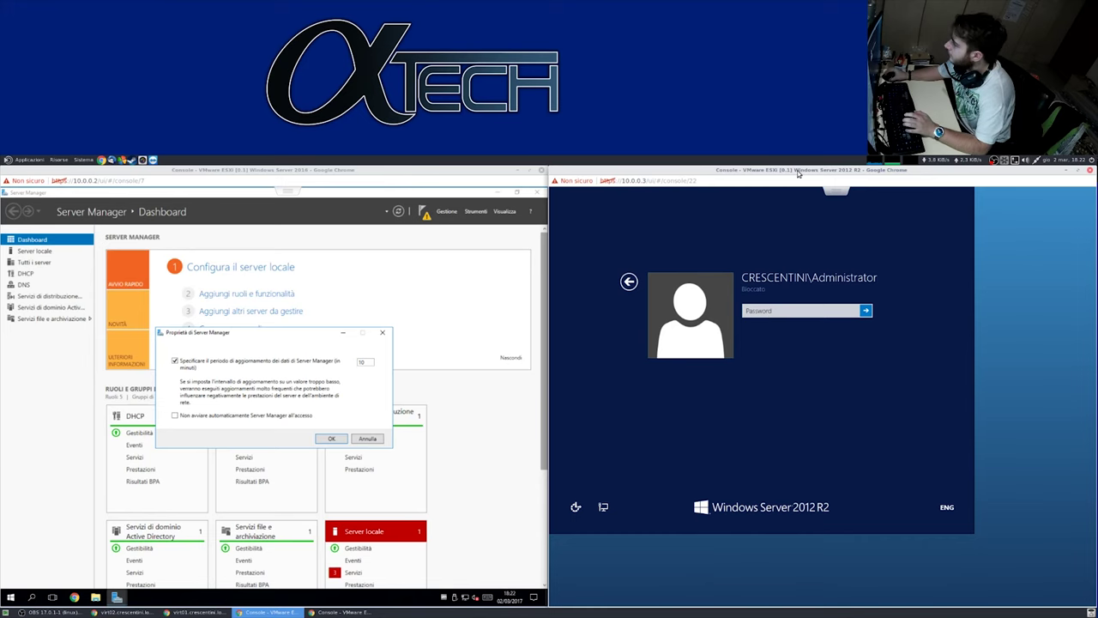
# - Resize the 2012 R2 console, submit the password and dismiss the incorrect-password message
pyautogui.press('super+Up')
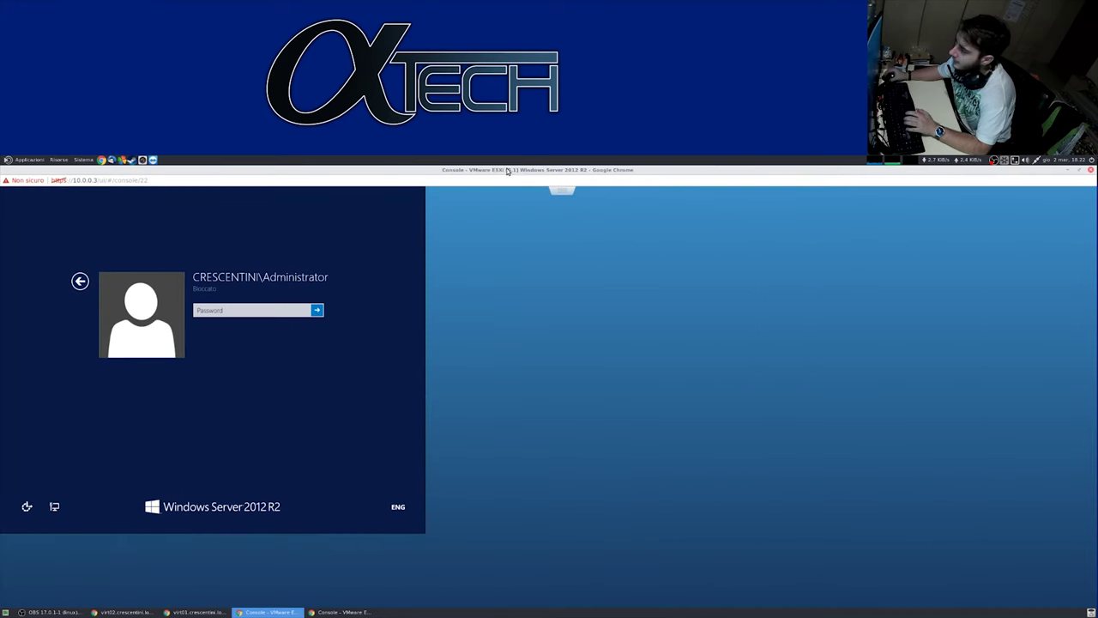
pyautogui.doubleClick(507, 170)
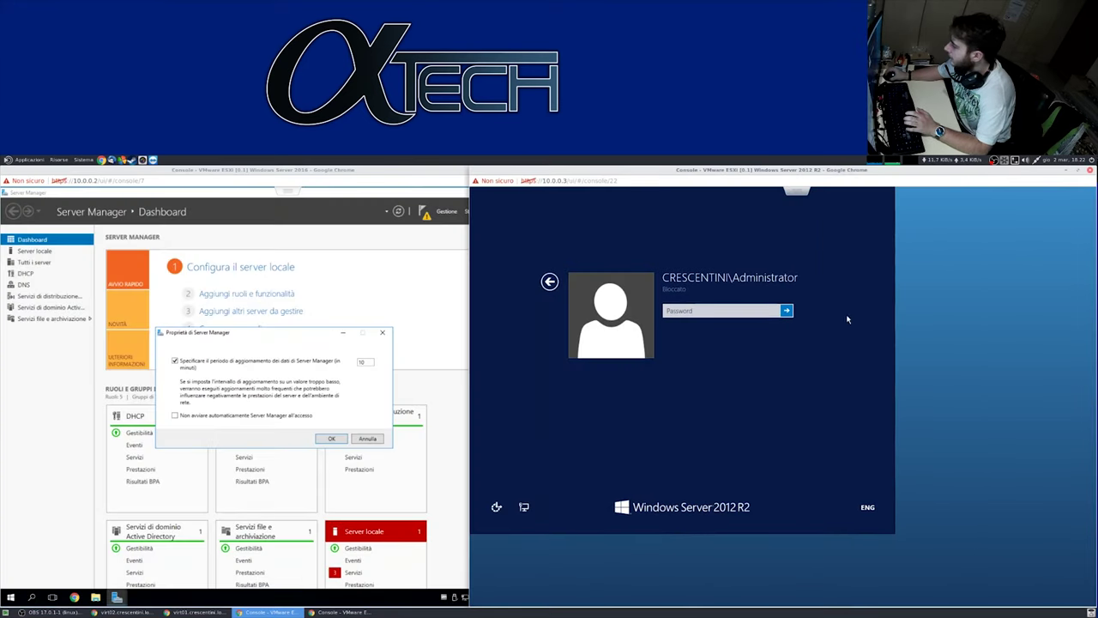
pyautogui.press('Return')
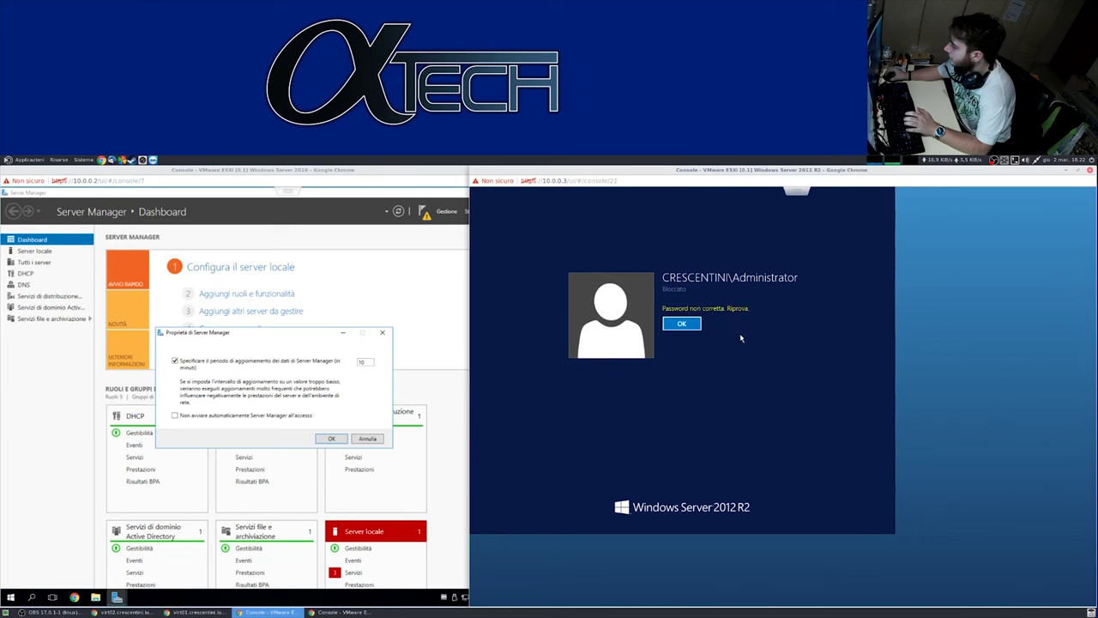
pyautogui.press('Return')
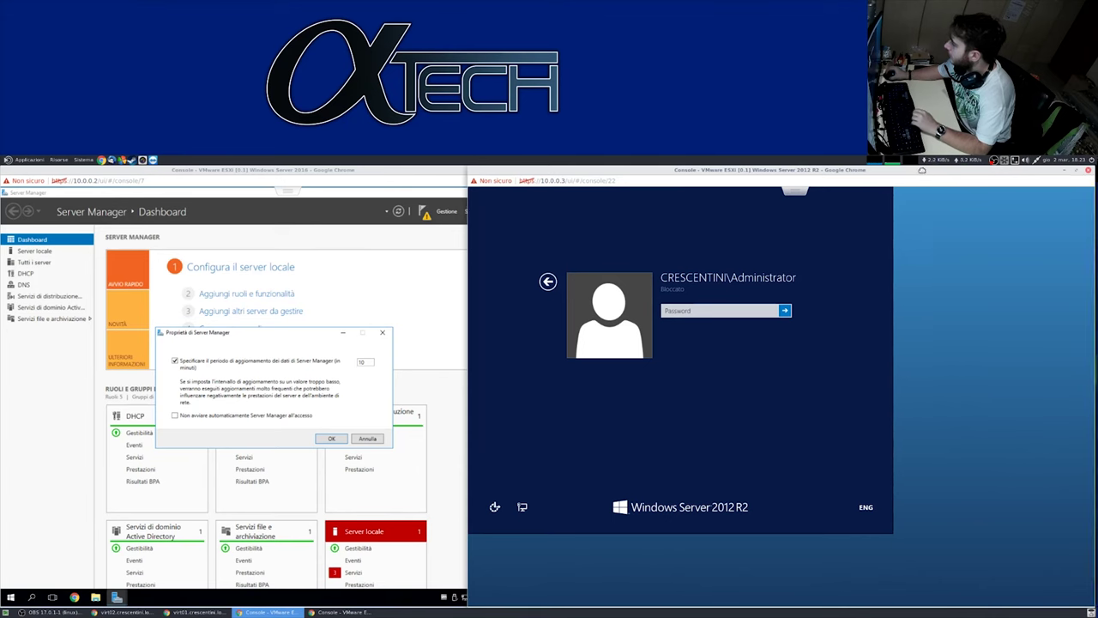
# - Move and shrink the 2012 R2 console, then re-enter the Administrator password to sign in
pyautogui.moveTo(944, 169); pyautogui.dragTo(867, 191)
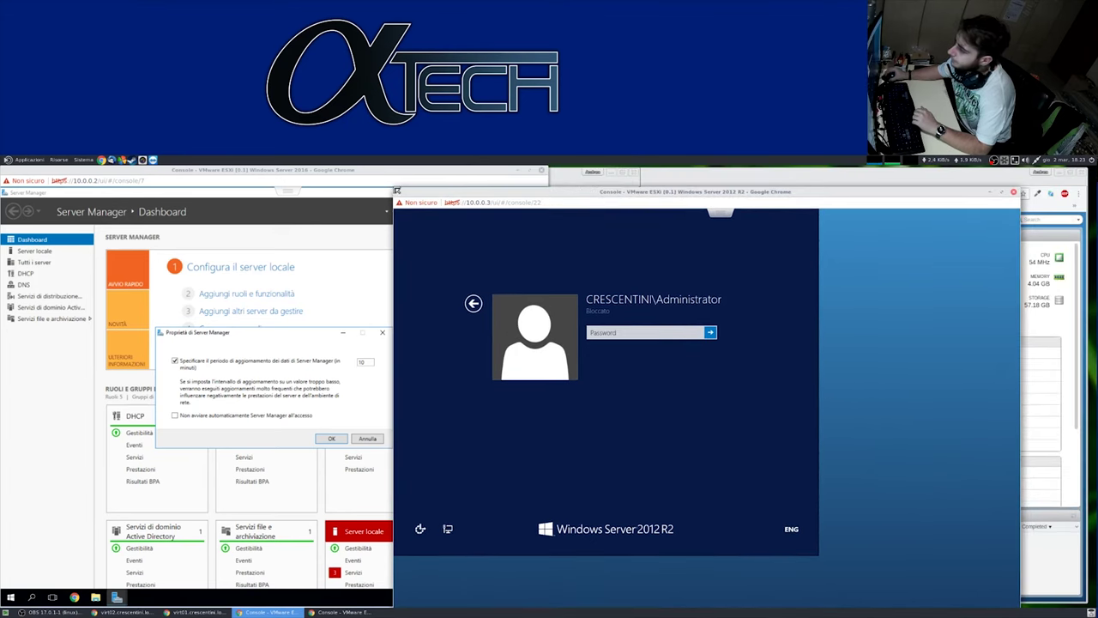
pyautogui.moveTo(393, 189); pyautogui.dragTo(592, 242)
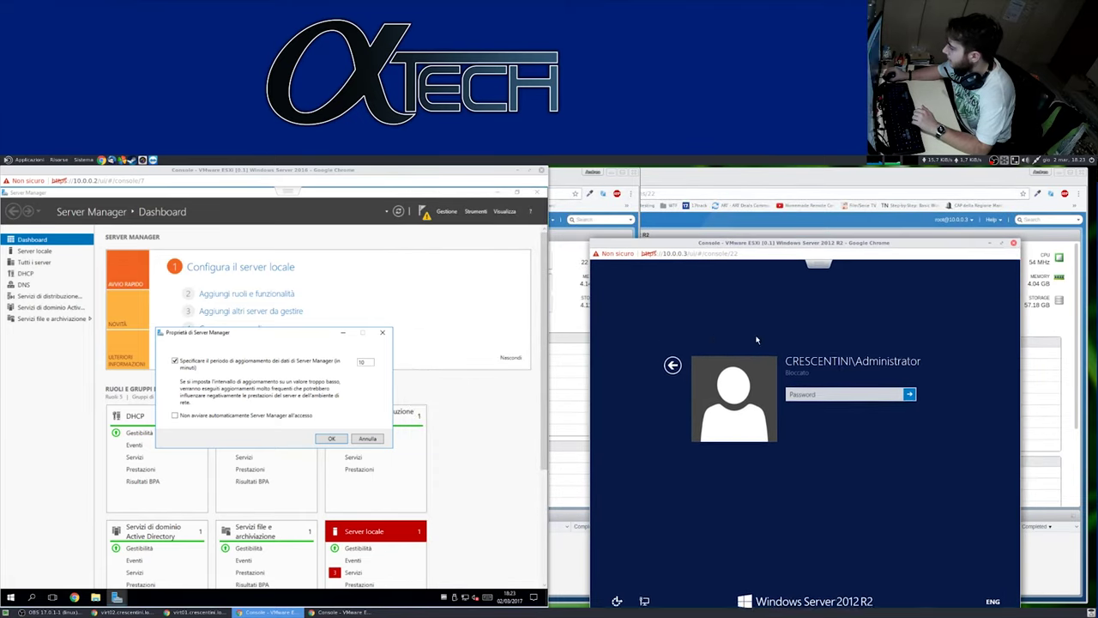
pyautogui.write('••')
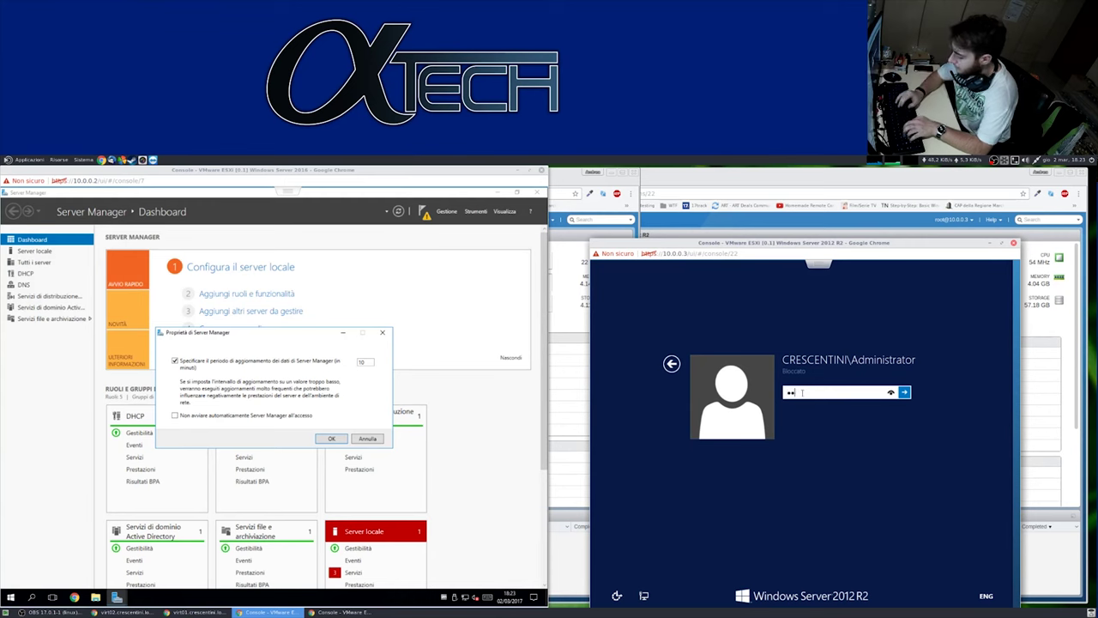
pyautogui.press('Return')
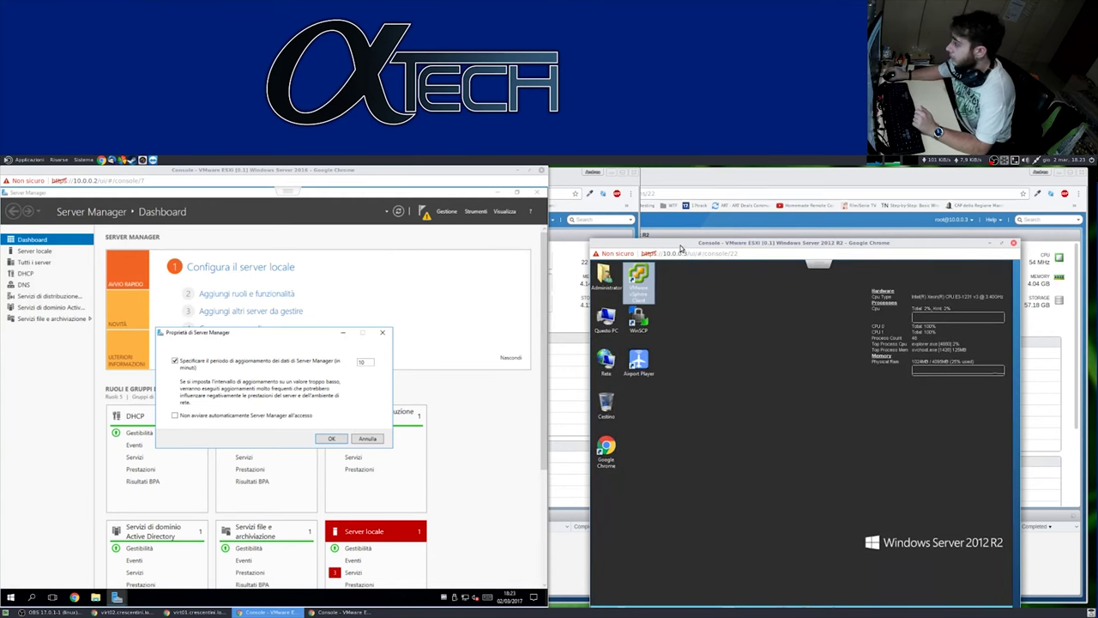
# - Resize the 2012 R2 console window to fill the right half of the screen
pyautogui.doubleClick(681, 248)
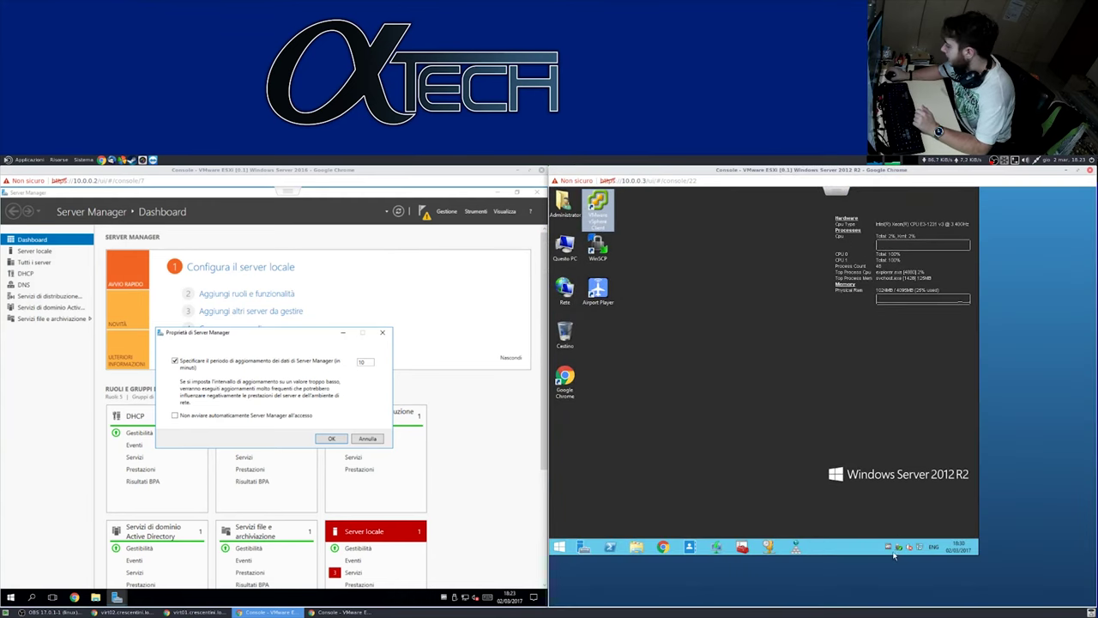
pyautogui.doubleClick(735, 174)
pyautogui.doubleClick(735, 176)
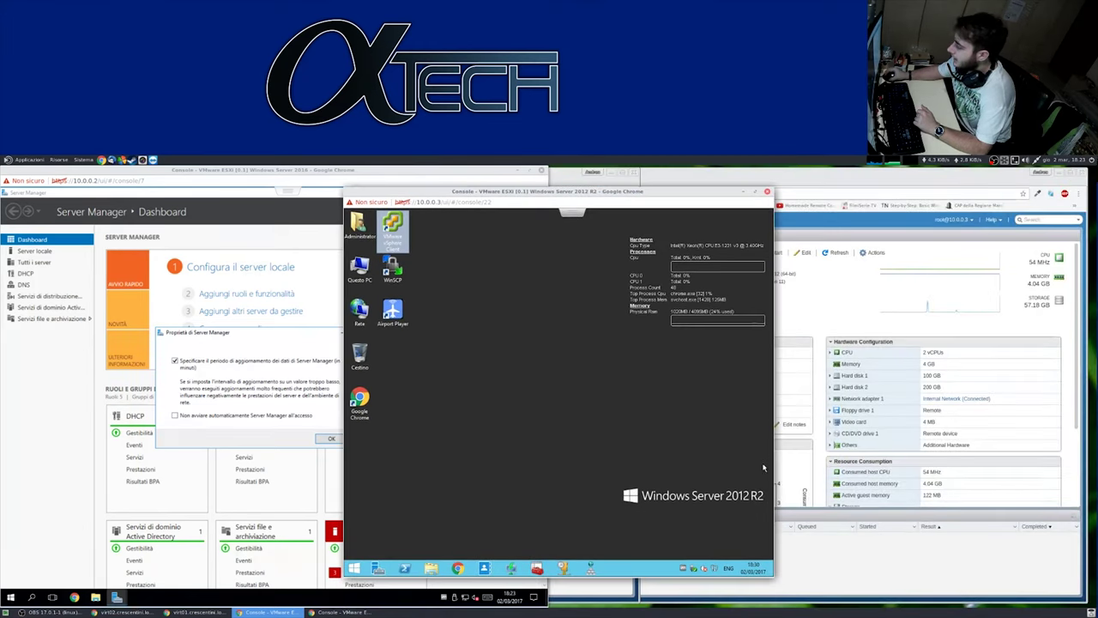
pyautogui.moveTo(772, 575); pyautogui.dragTo(853, 589)
pyautogui.doubleClick(674, 194)
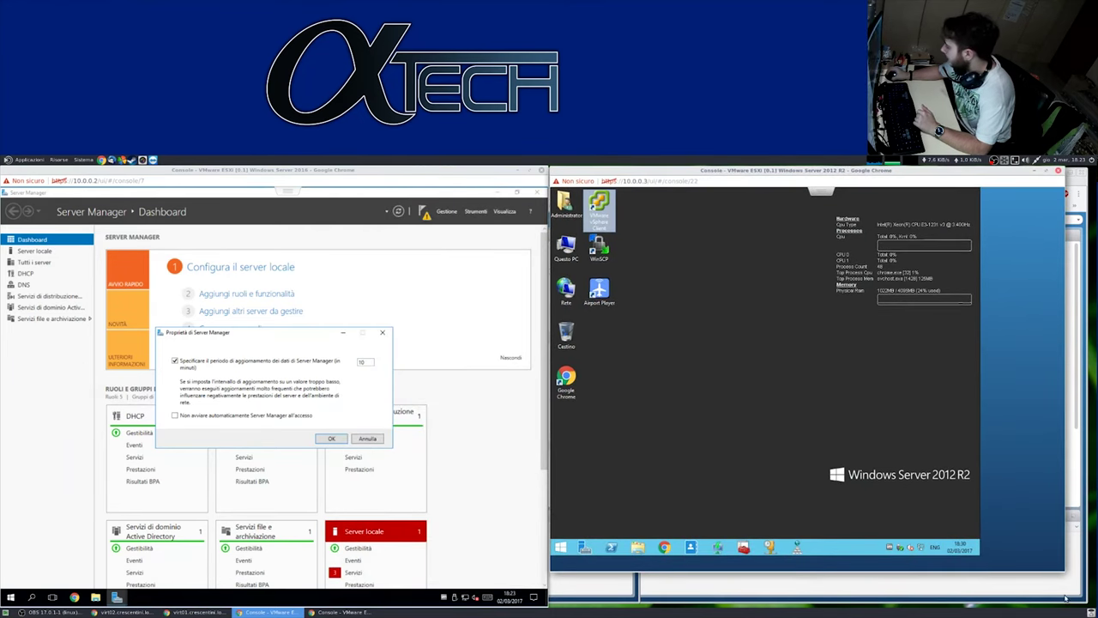
# - Narrow the 2012 R2 console and close Server Manager Properties with OK
pyautogui.moveTo(1064, 571); pyautogui.dragTo(990, 560)
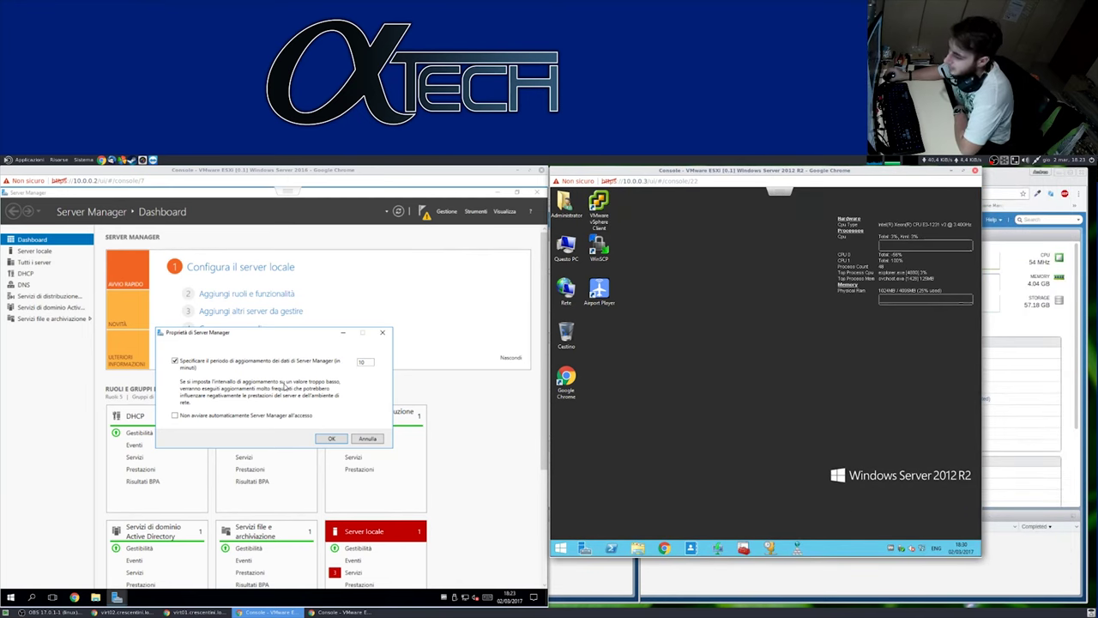
pyautogui.click(331, 438)
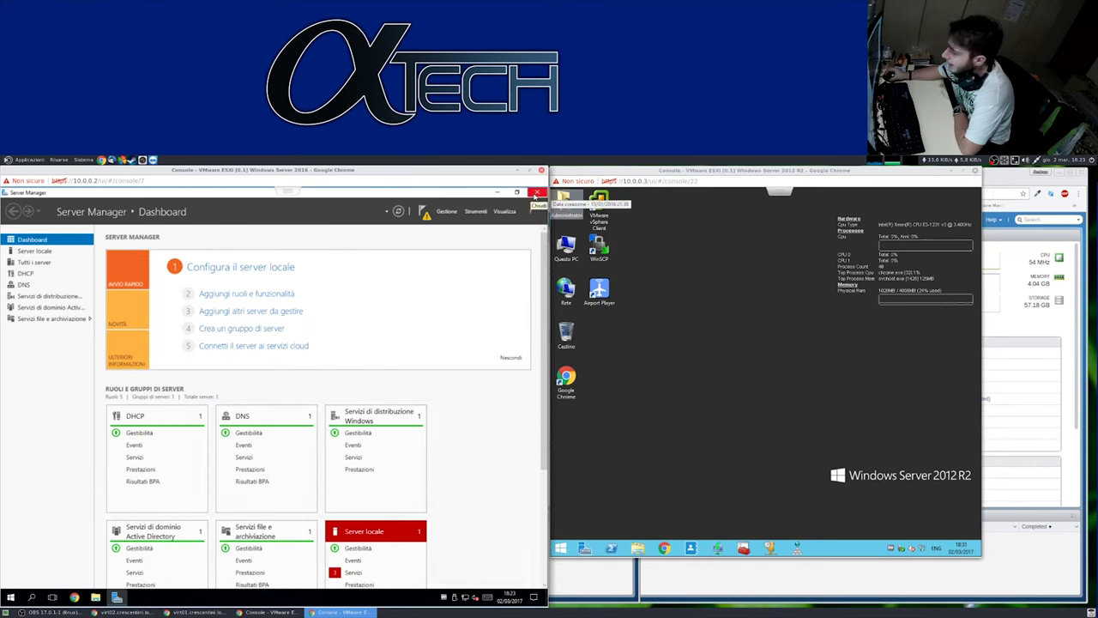
pyautogui.click(566, 246)
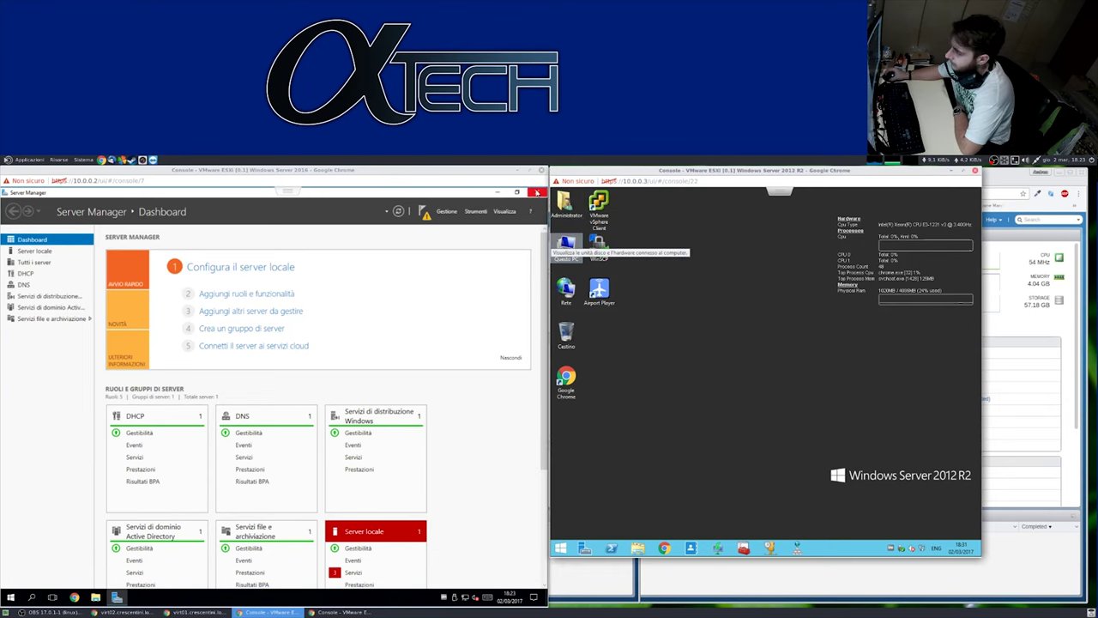
# - Close Server Manager on 2016 and open the 2012 R2 Ethernet adapter's properties
pyautogui.click(538, 193)
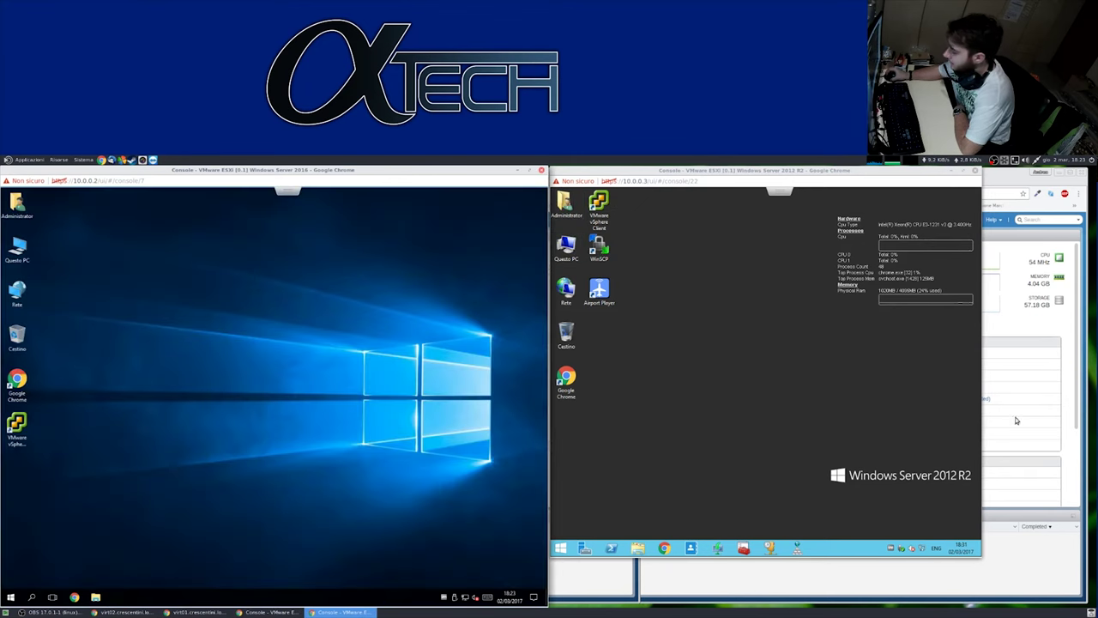
pyautogui.rightClick(923, 549)
pyautogui.click(922, 541)
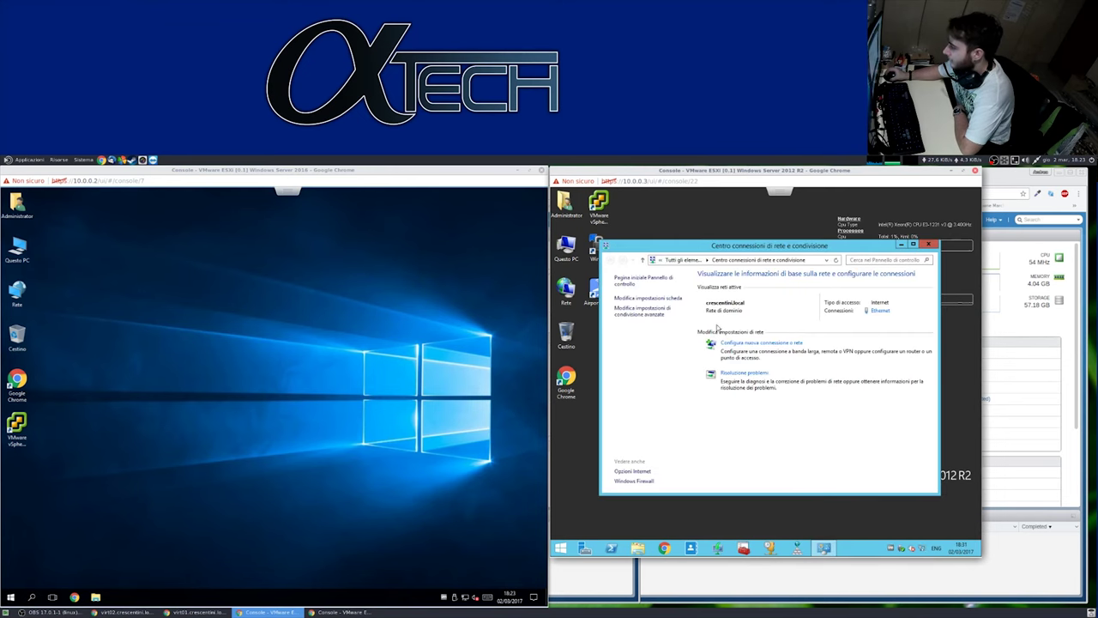
pyautogui.click(639, 307)
pyautogui.click(657, 313)
pyautogui.rightClick(657, 314)
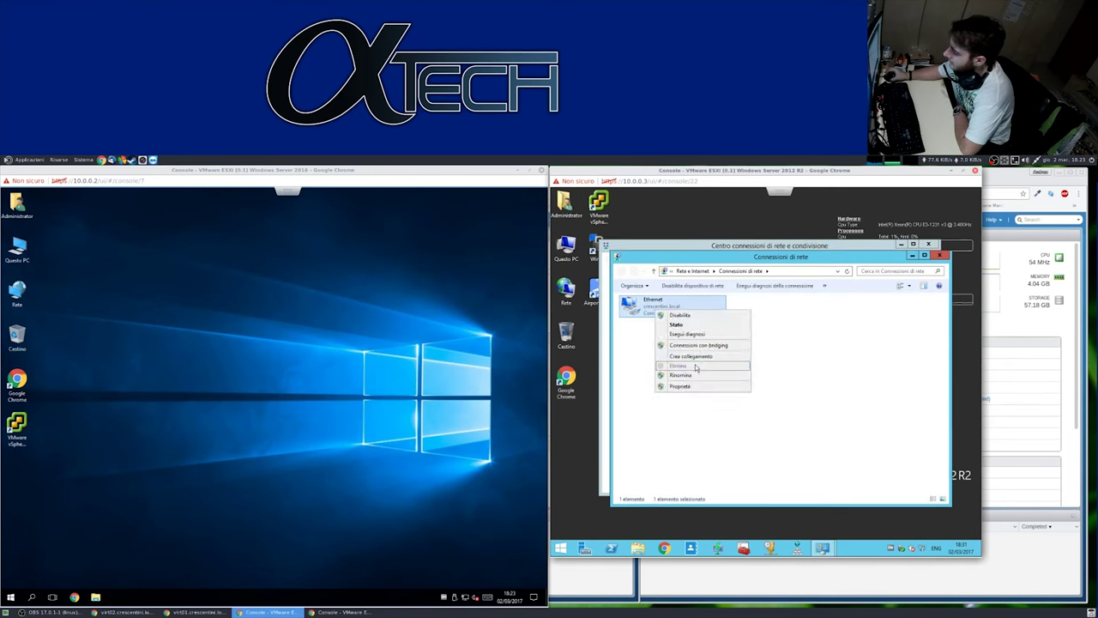
pyautogui.click(678, 389)
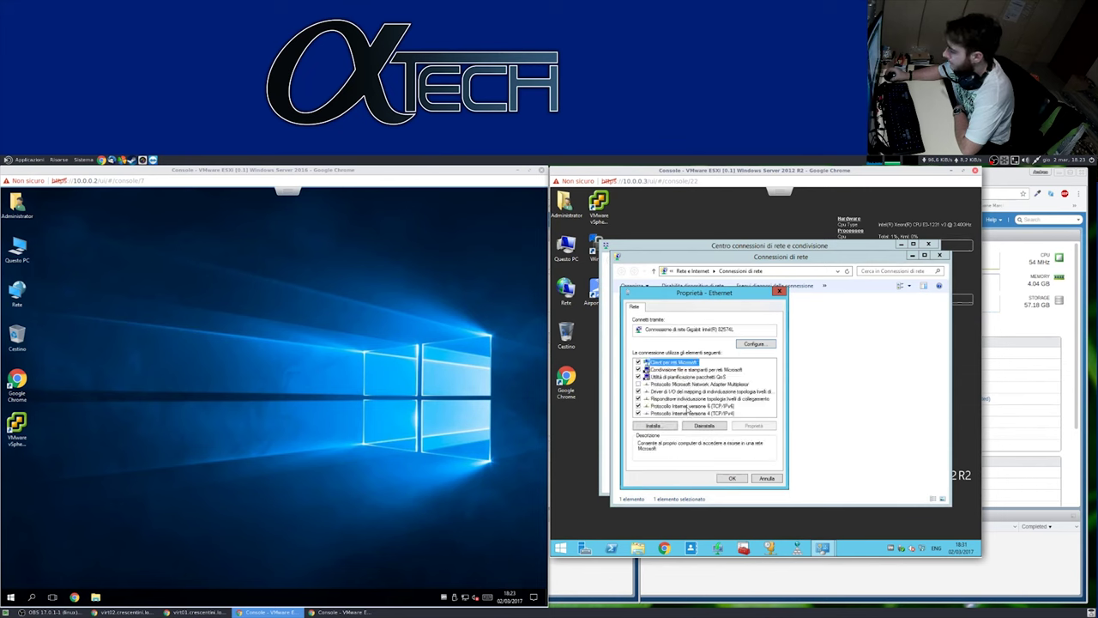
# - Set the 2012 R2 Ethernet IPv4 to obtain IP and DNS automatically, then open DHCP
pyautogui.doubleClick(672, 412)
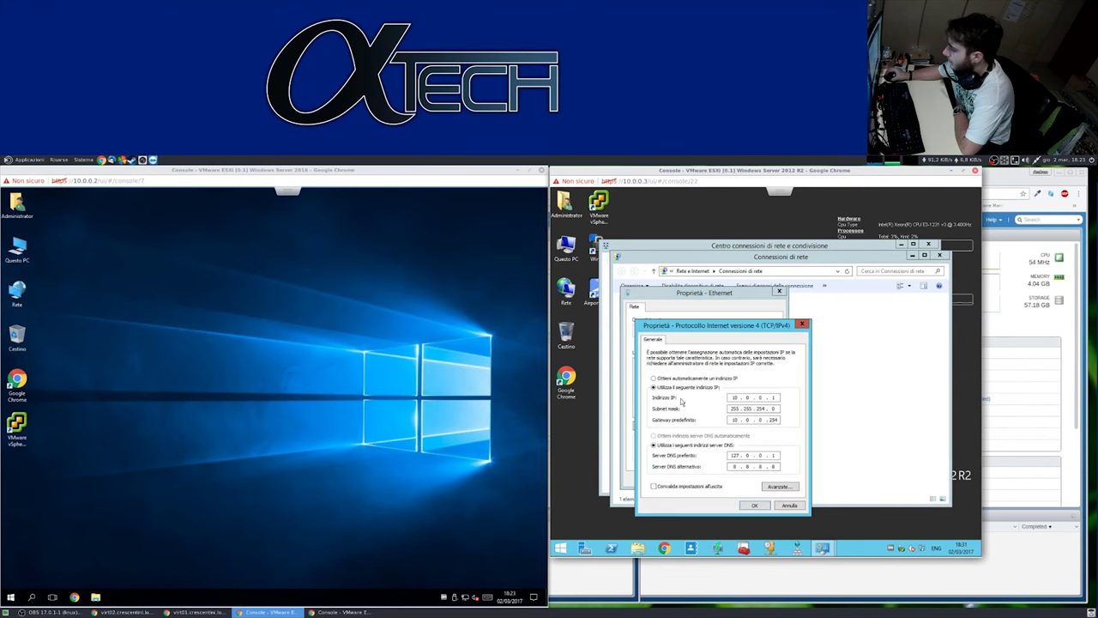
pyautogui.click(667, 378)
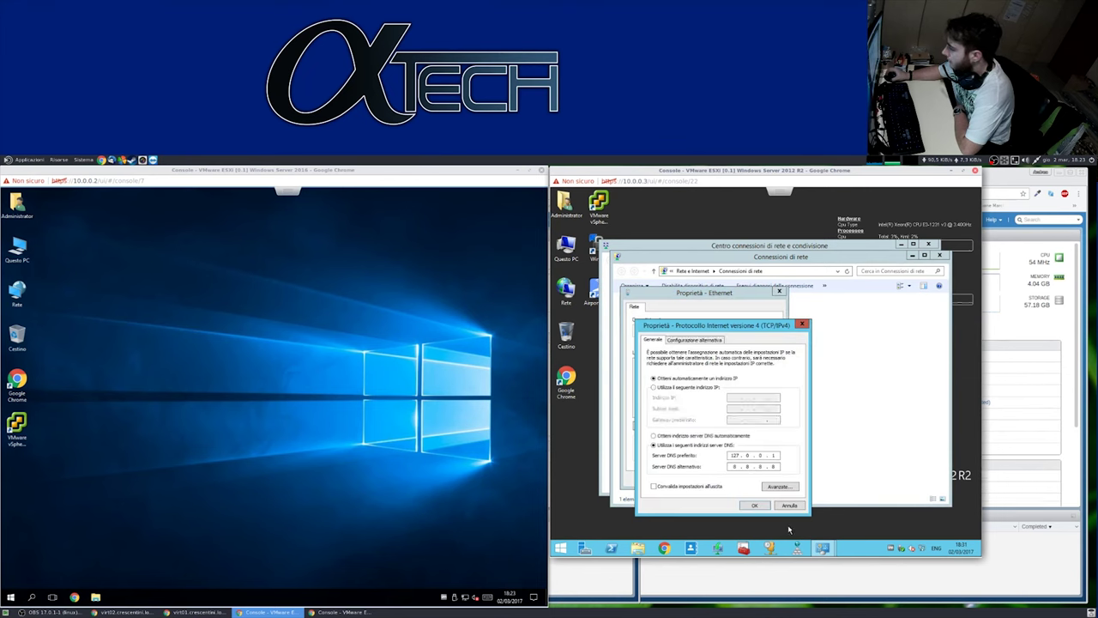
pyautogui.click(652, 436)
pyautogui.click(755, 505)
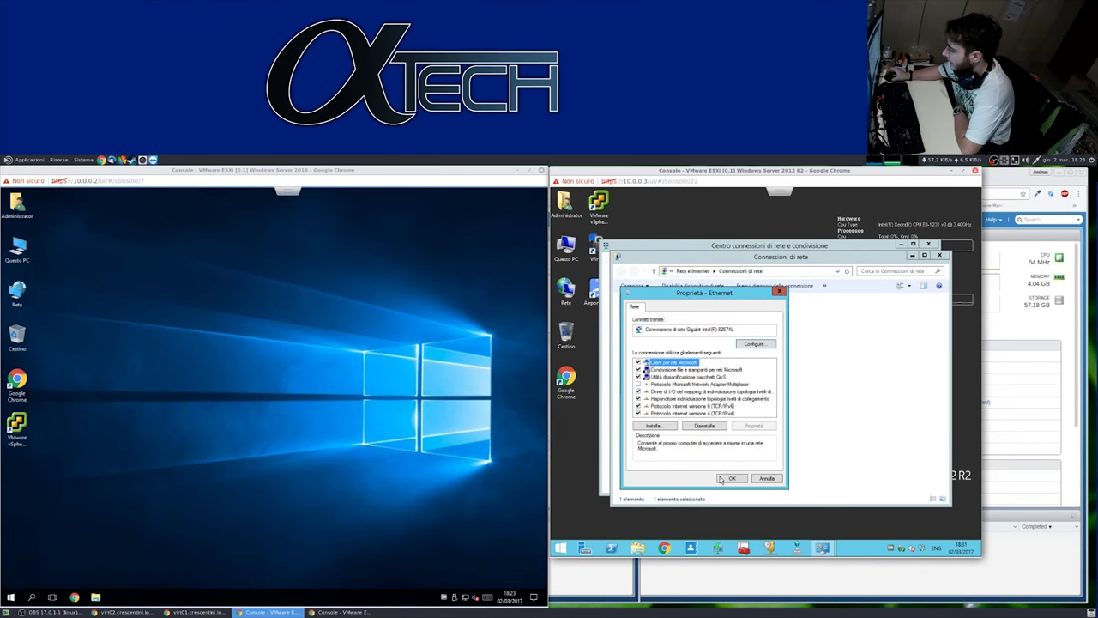
pyautogui.click(736, 482)
pyautogui.click(725, 361)
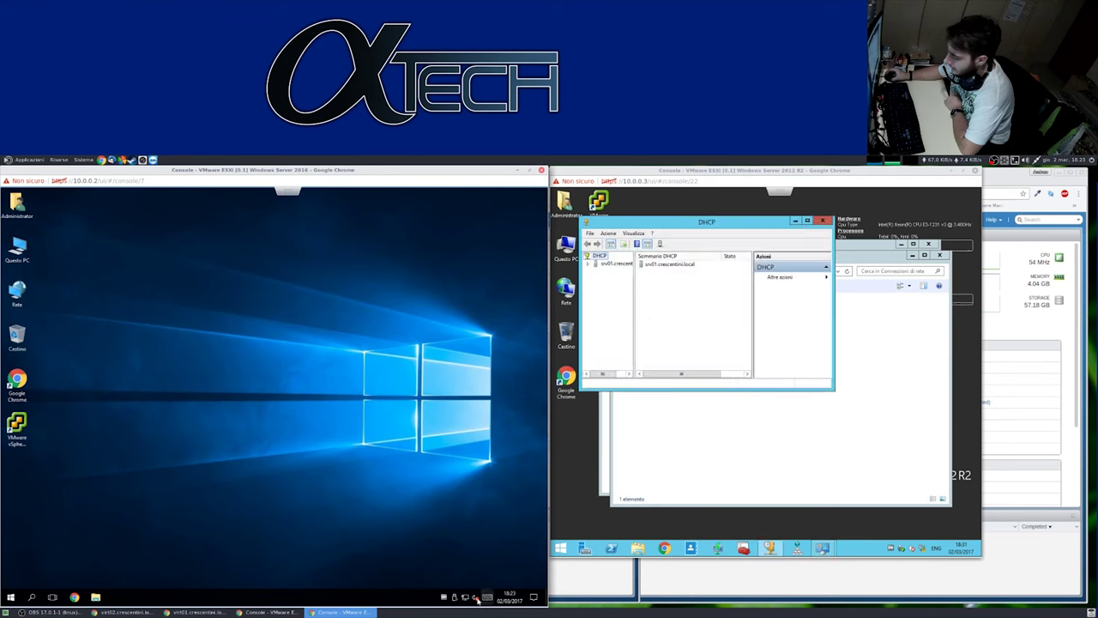
# - Stop the DHCP service on the 2012 R2 srv01 server via All Tasks > Stop
pyautogui.rightClick(466, 600)
pyautogui.click(468, 592)
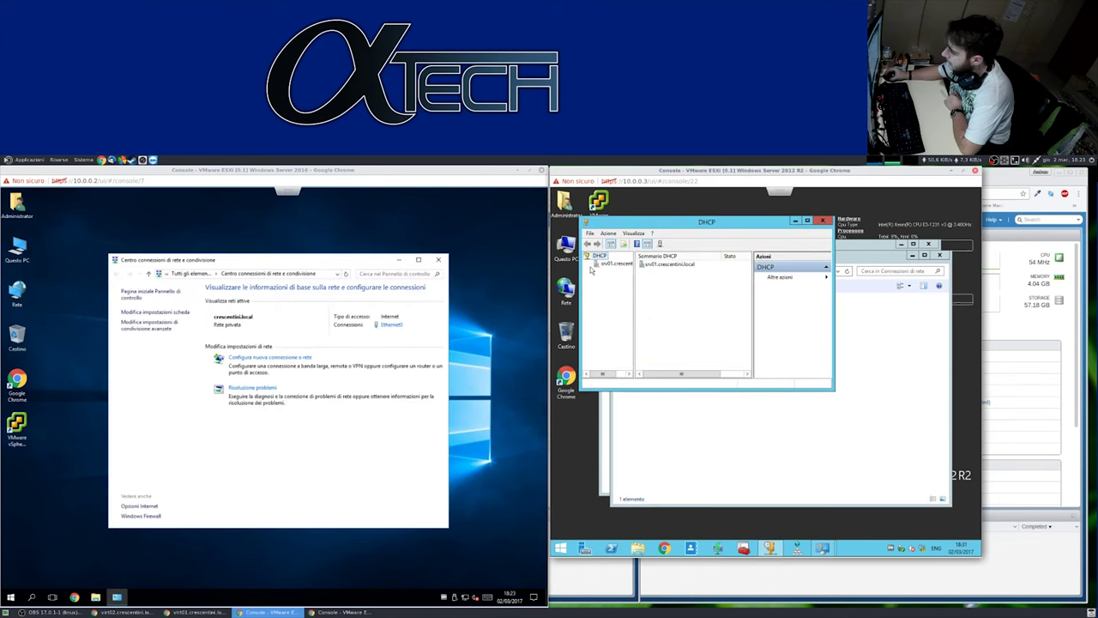
pyautogui.rightClick(613, 264)
pyautogui.moveTo(696, 314)
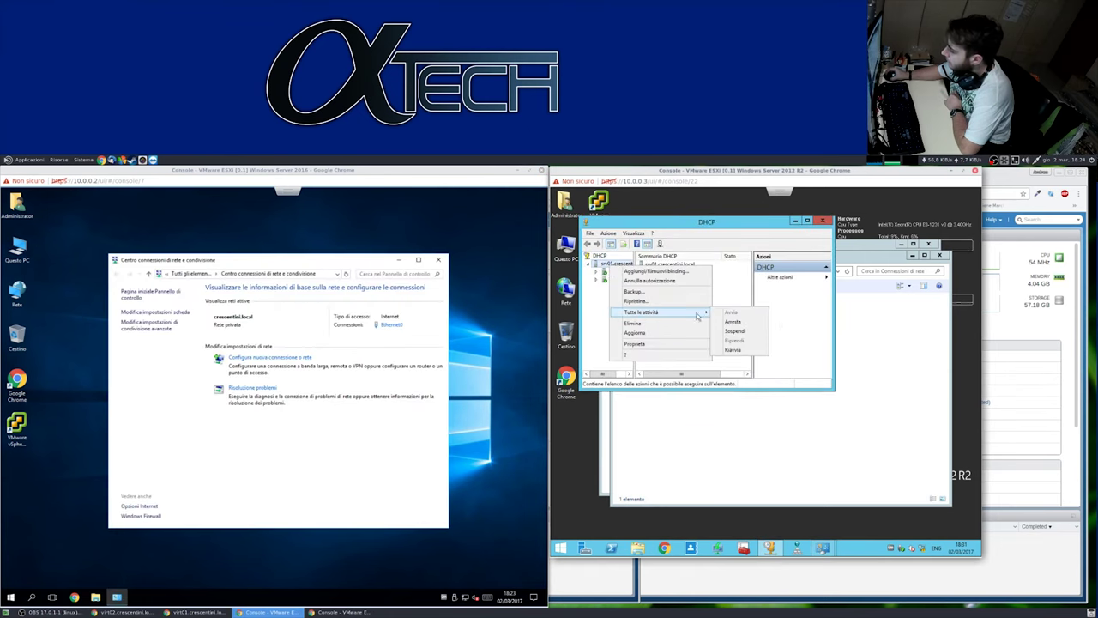
pyautogui.click(735, 321)
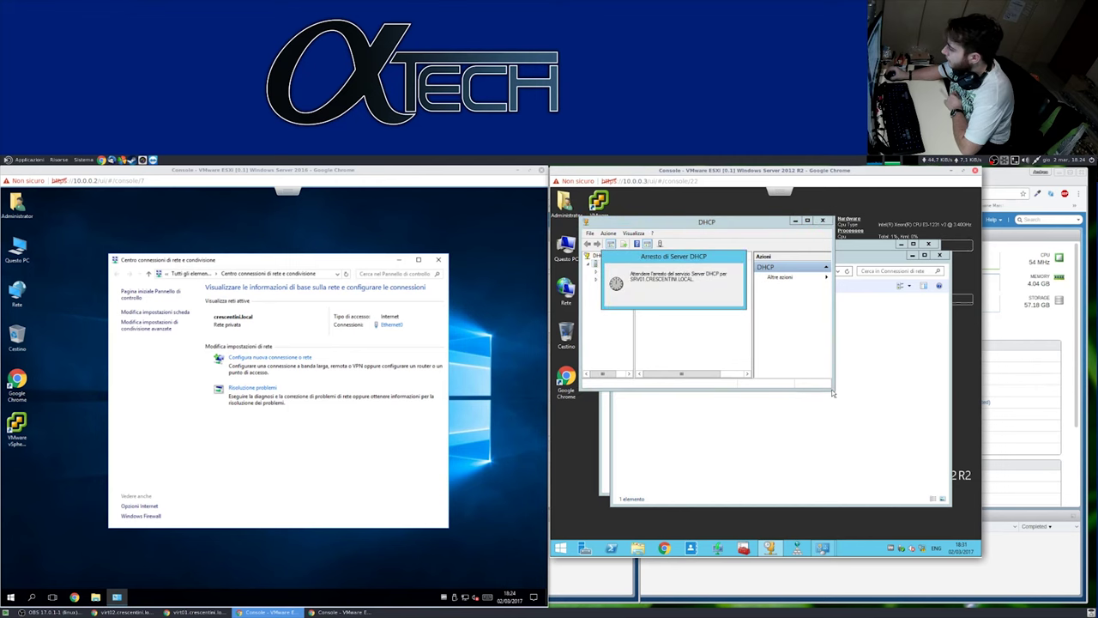
# - Rename the Server 2016 network adapter from Ethernet0 to Ethernet
pyautogui.click(142, 312)
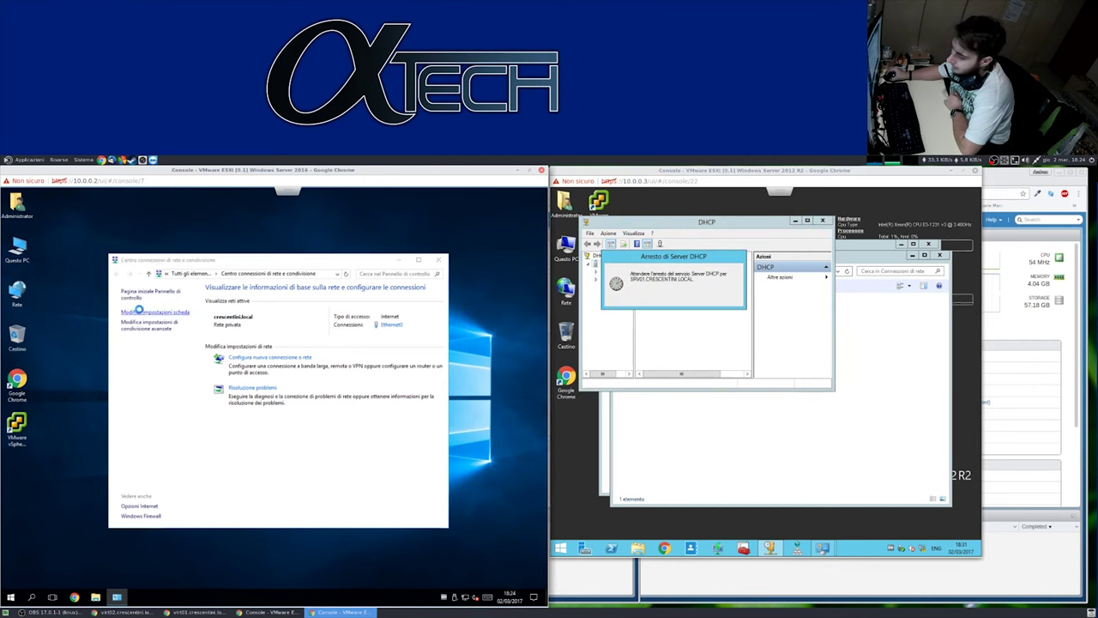
pyautogui.rightClick(156, 313)
pyautogui.click(183, 380)
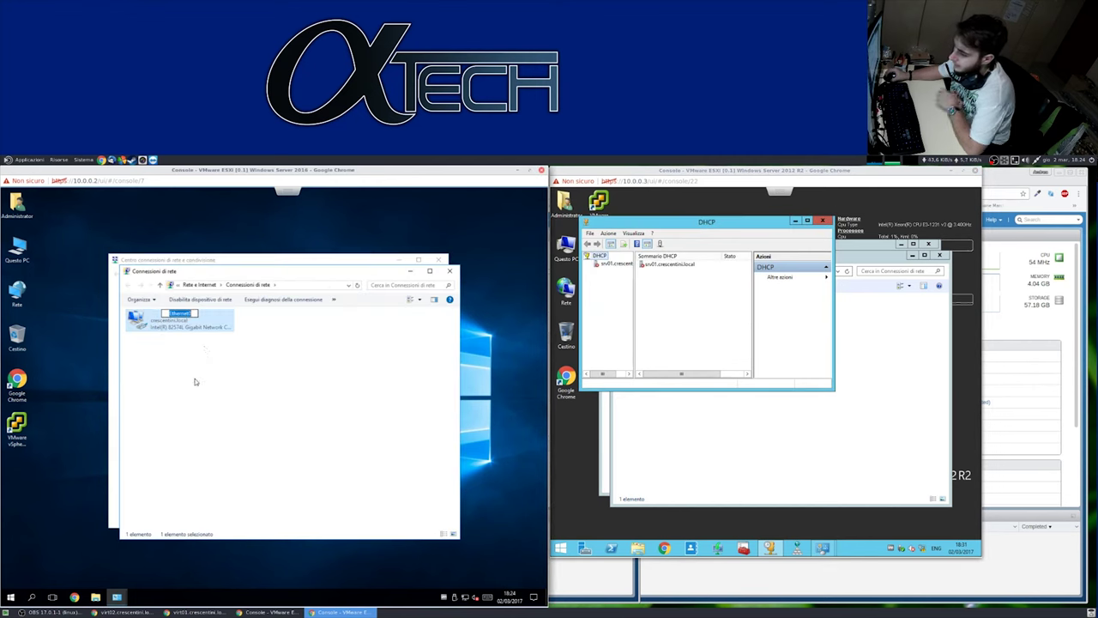
pyautogui.click(194, 313)
pyautogui.press('BackSpace')
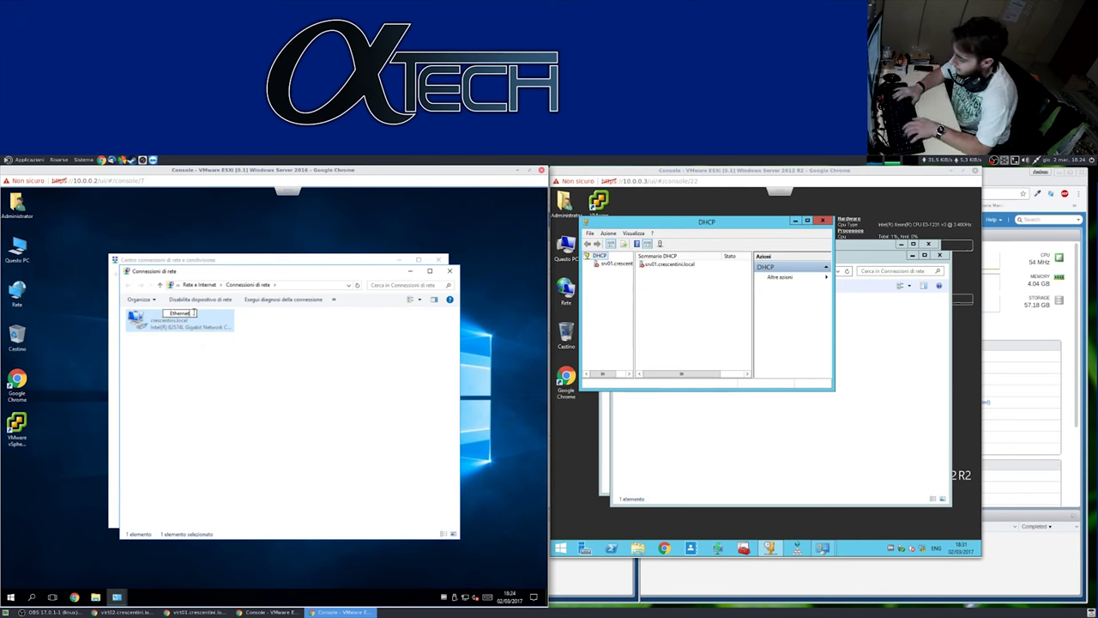
pyautogui.press('Return')
# - Set static IPv4 10.0.0.1/255.255.254.0, gateway 10.0.0.254, DNS 127.0.0.1 and 8.8.8.8
pyautogui.rightClick(194, 313)
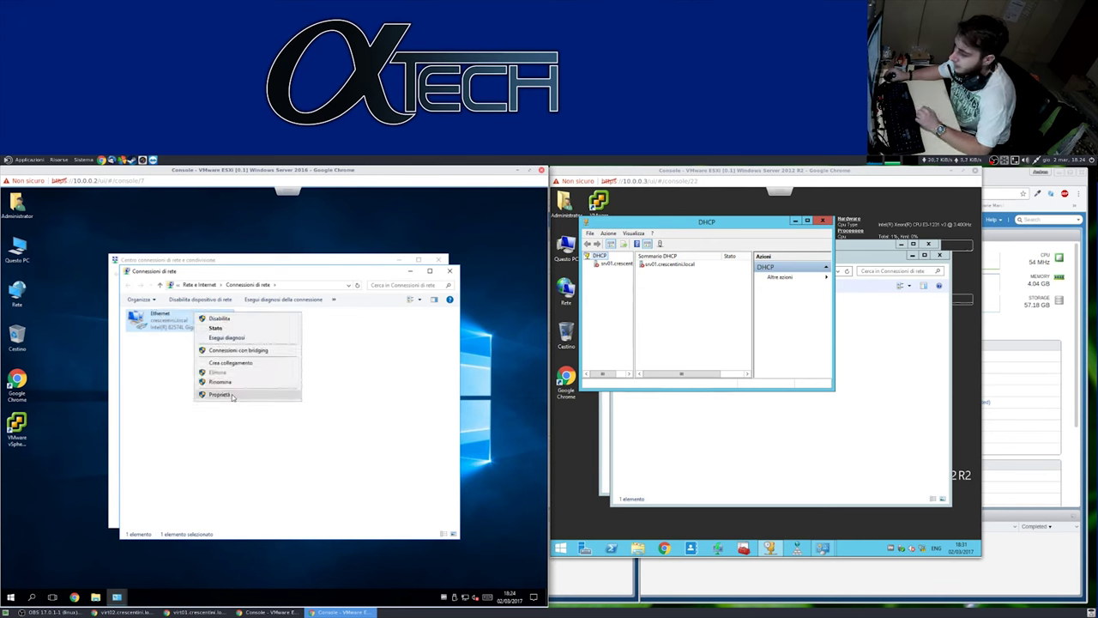
pyautogui.click(222, 394)
pyautogui.scroll(-1, 210, 410)
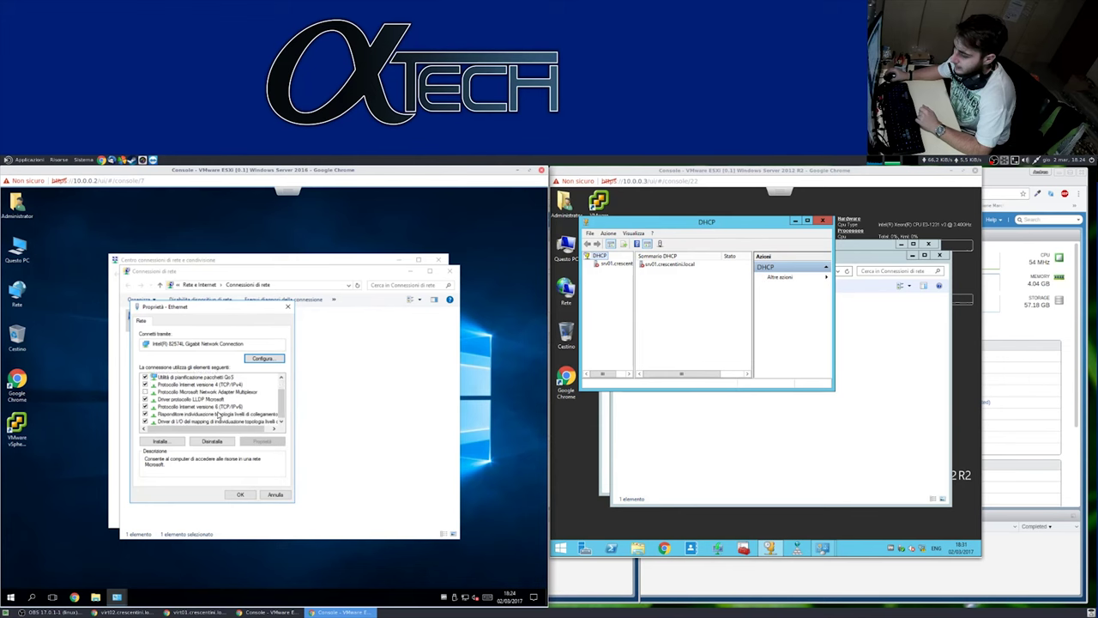
pyautogui.doubleClick(200, 383)
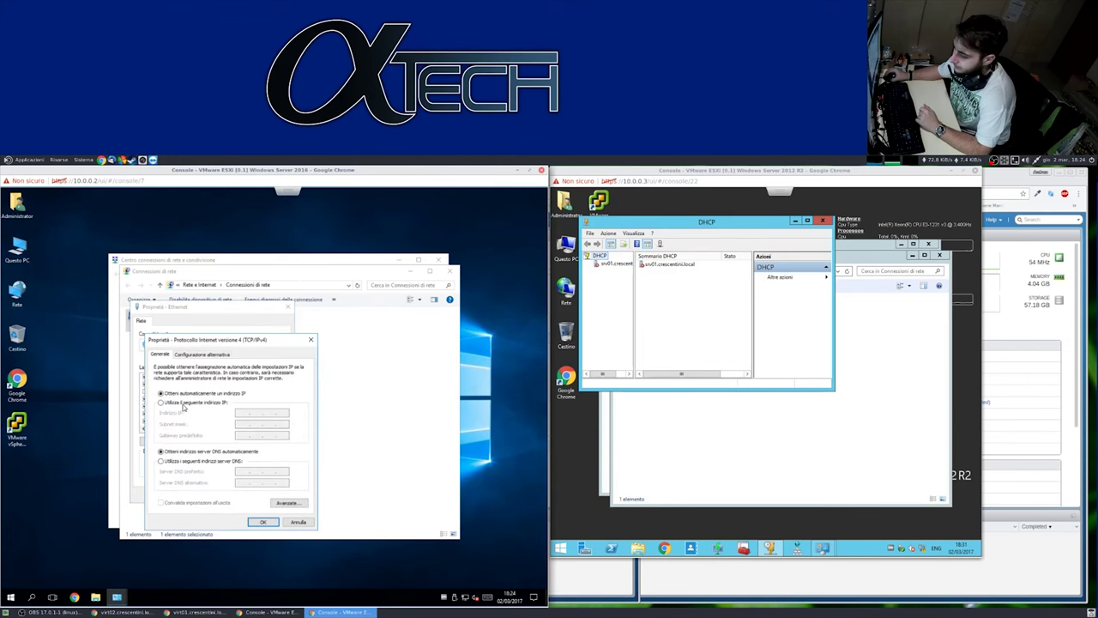
pyautogui.click(185, 403)
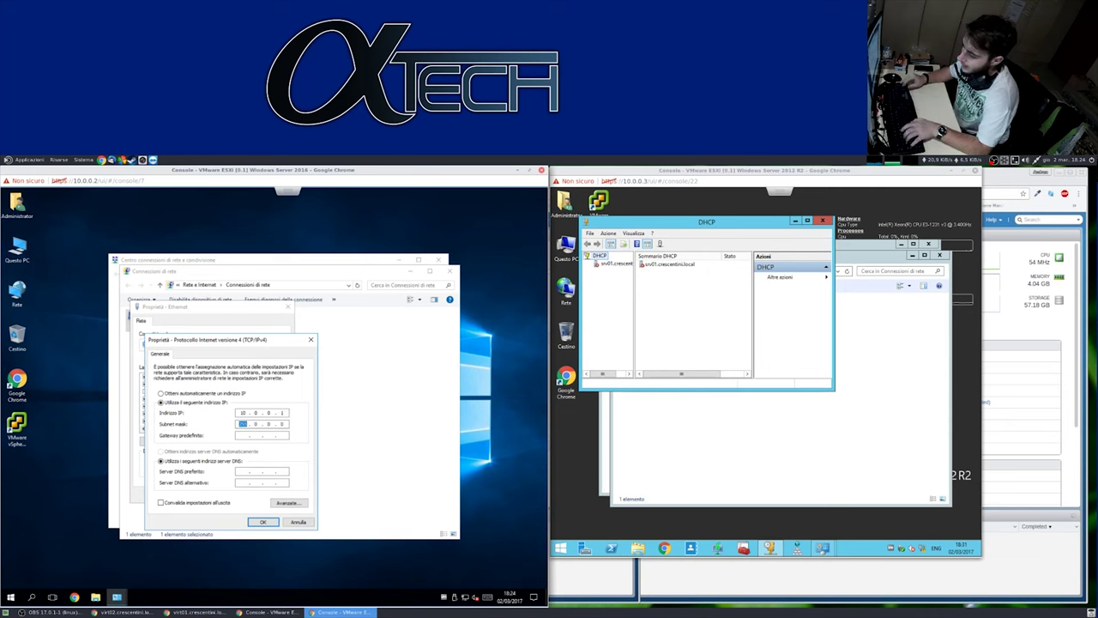
pyautogui.write('55254')
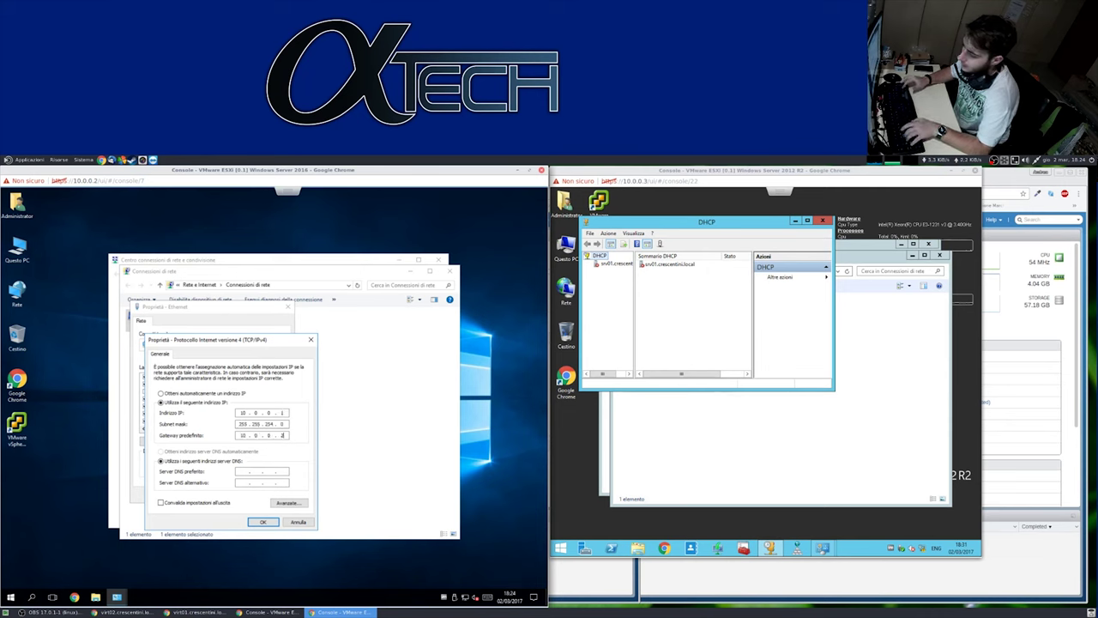
pyautogui.press('Tab')
pyautogui.press('Tab')
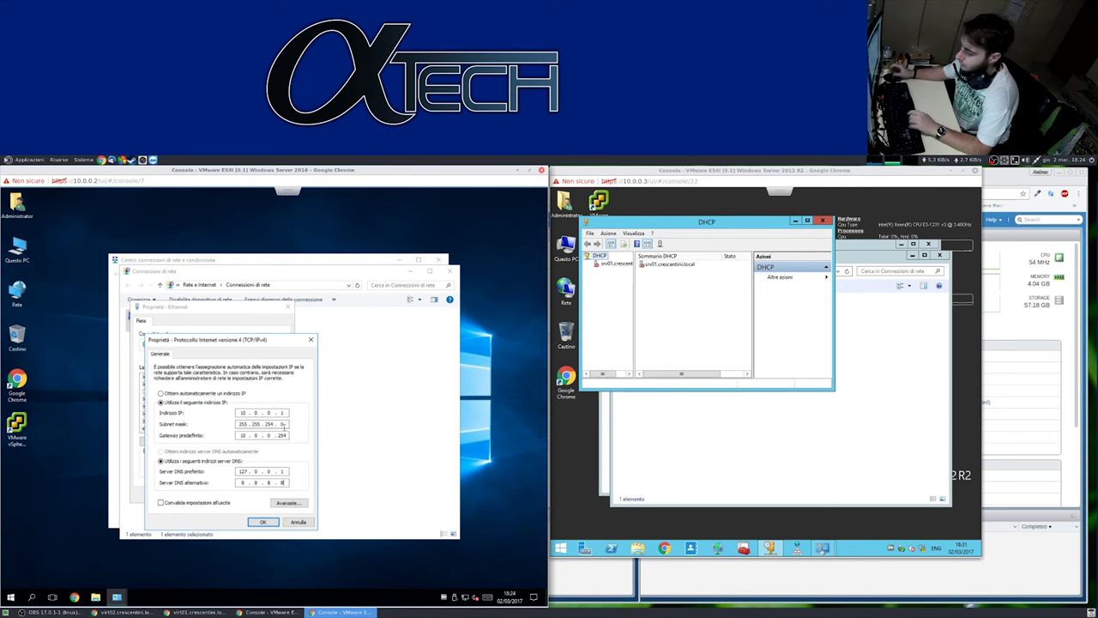
pyautogui.click(261, 521)
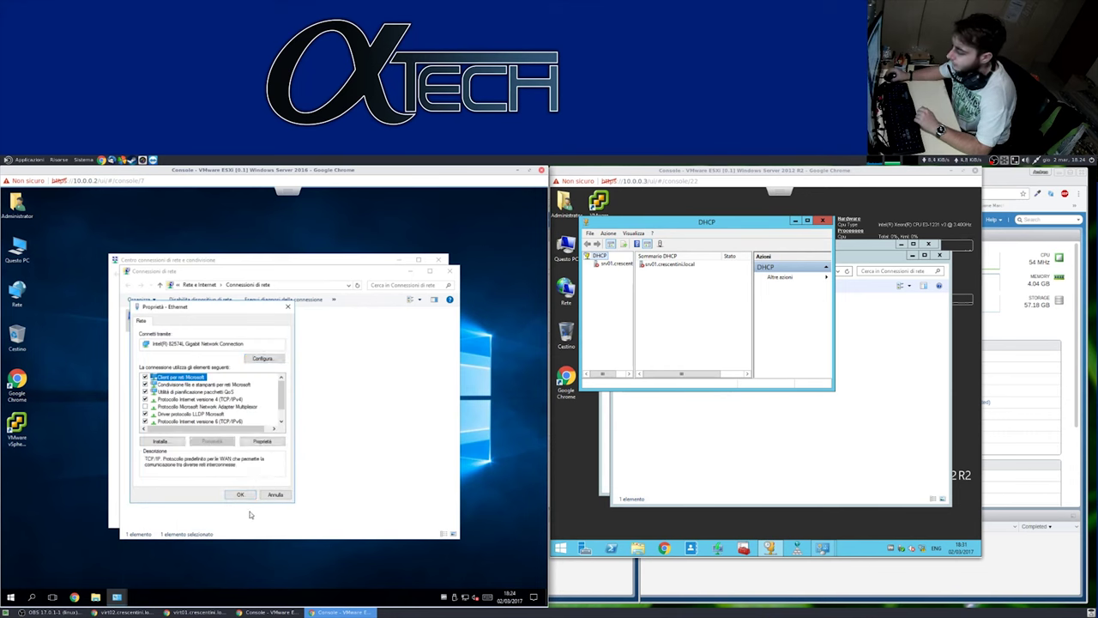
# - Close the Ethernet properties, start the DHCP service on srv01, and close the network windows
pyautogui.click(238, 495)
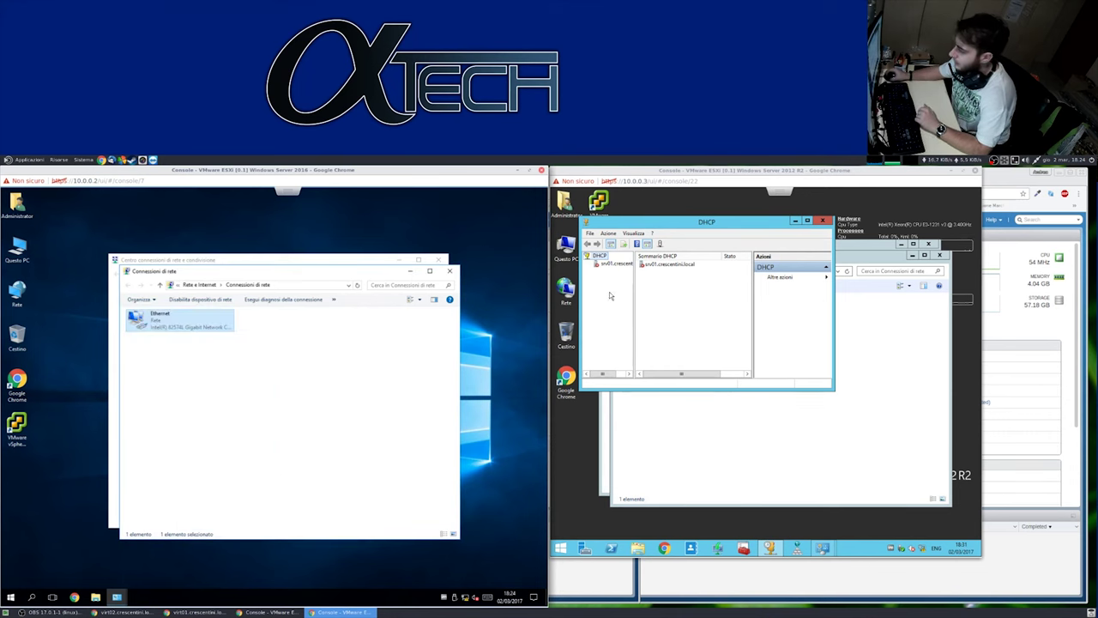
pyautogui.click(618, 264)
pyautogui.rightClick(619, 266)
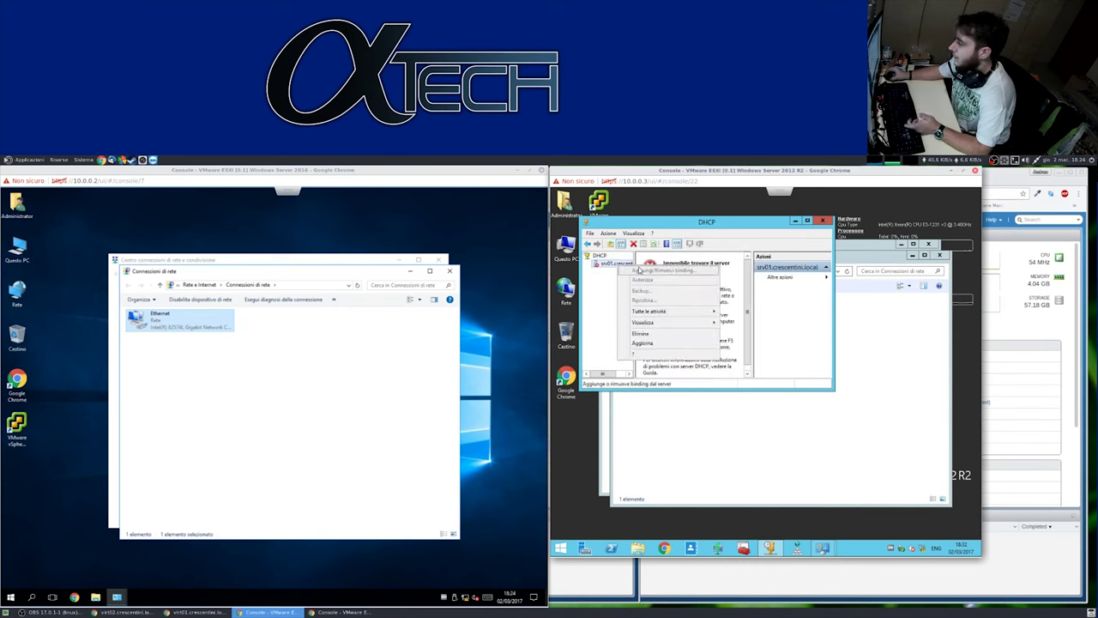
pyautogui.moveTo(649, 312)
pyautogui.click(760, 316)
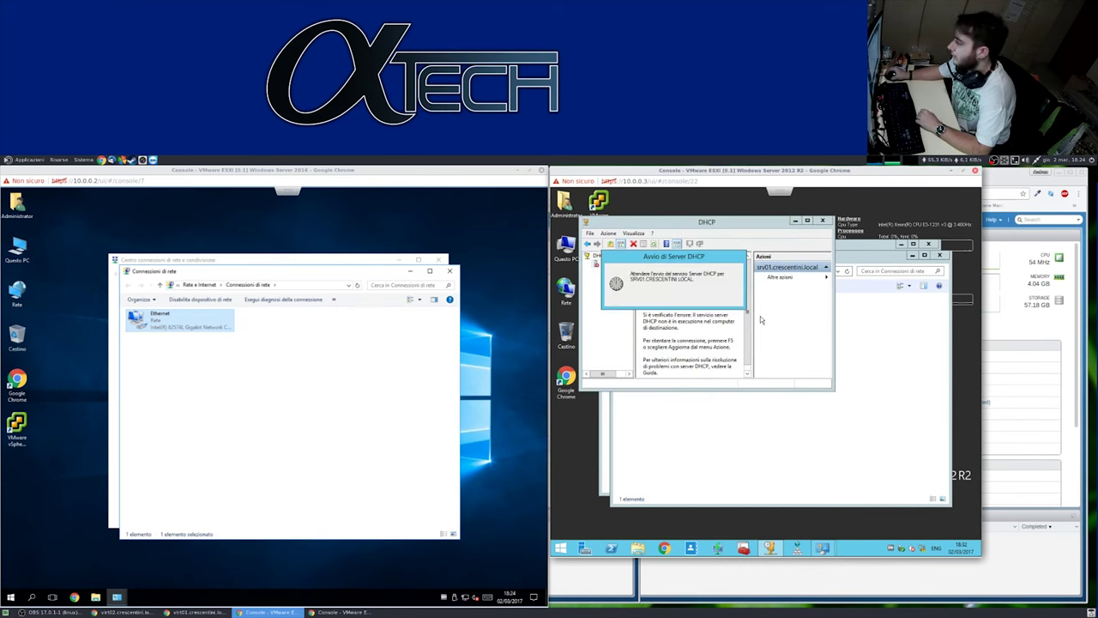
pyautogui.click(449, 271)
pyautogui.click(445, 259)
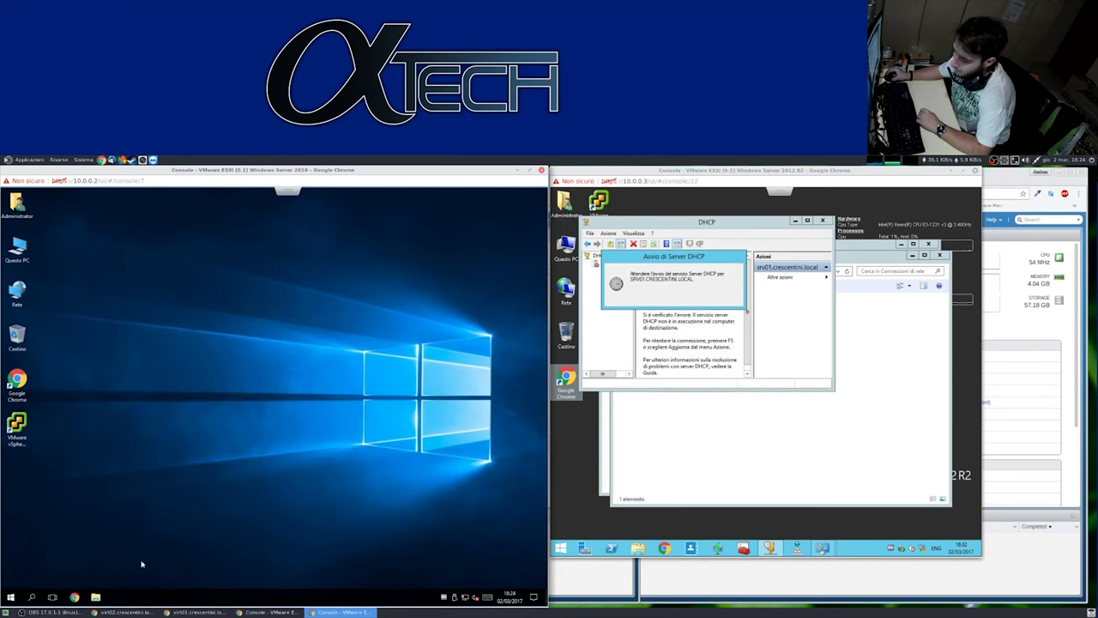
# - Search the 2016 Start menu for dhcp, then dismiss the search
pyautogui.click(9, 598)
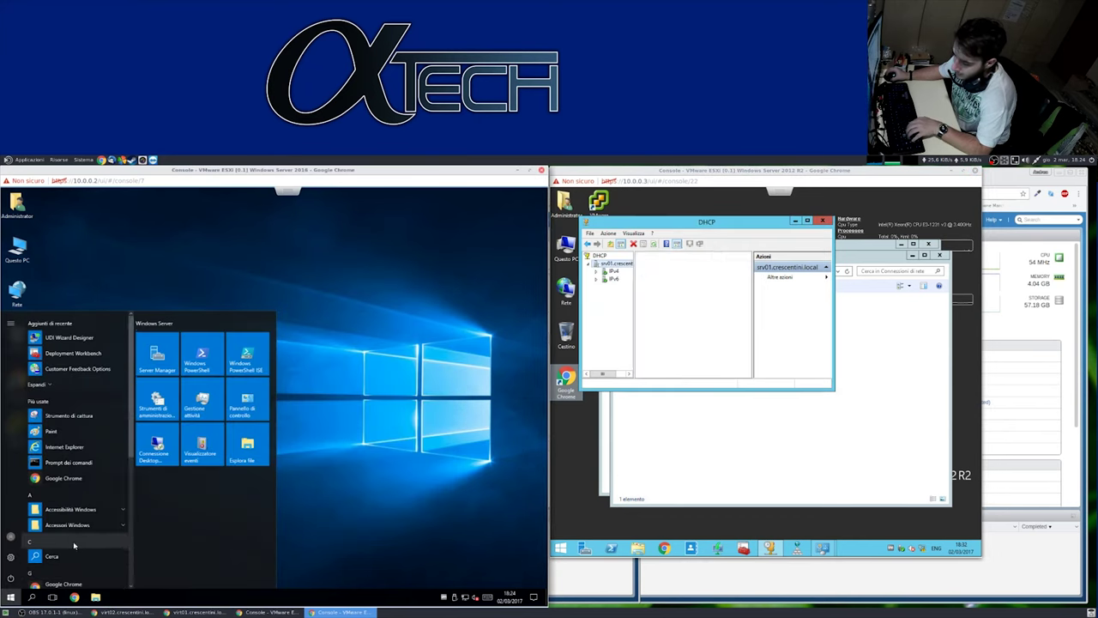
pyautogui.scroll(-5, 73, 515)
pyautogui.write('dhcp')
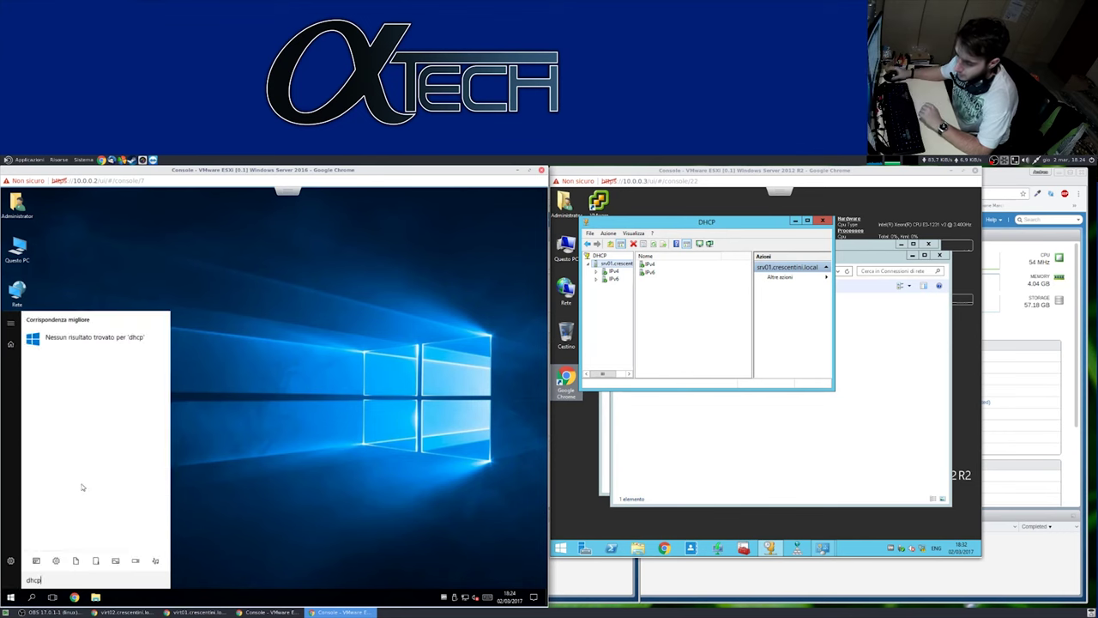
pyautogui.press('Escape')
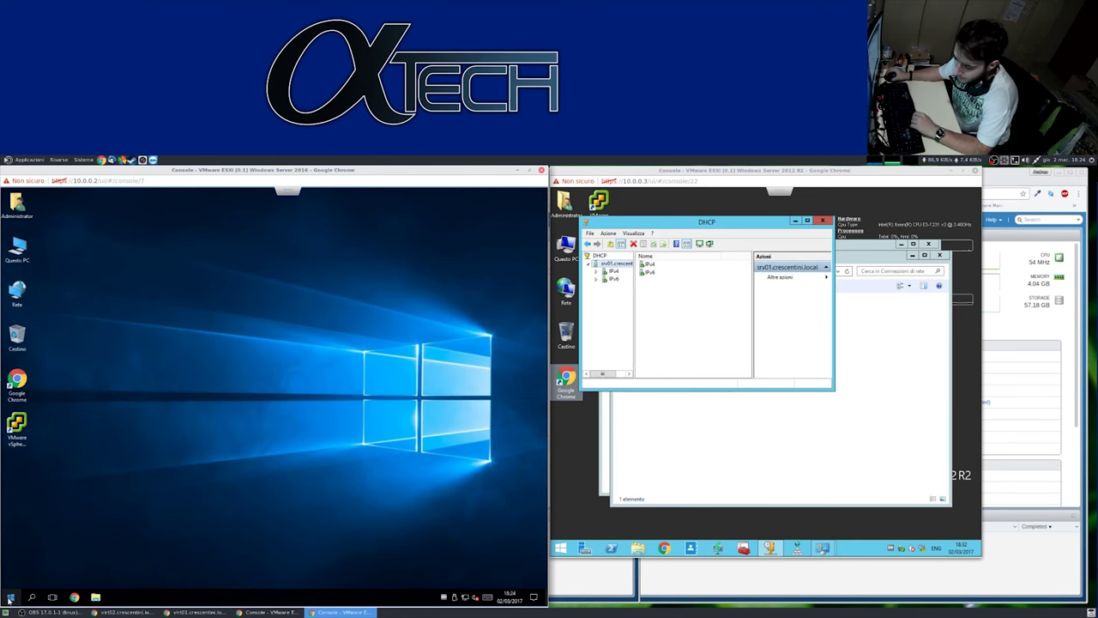
# - Launch DHCP from Administrative Tools, select srv01 and maximize the console
pyautogui.click(9, 598)
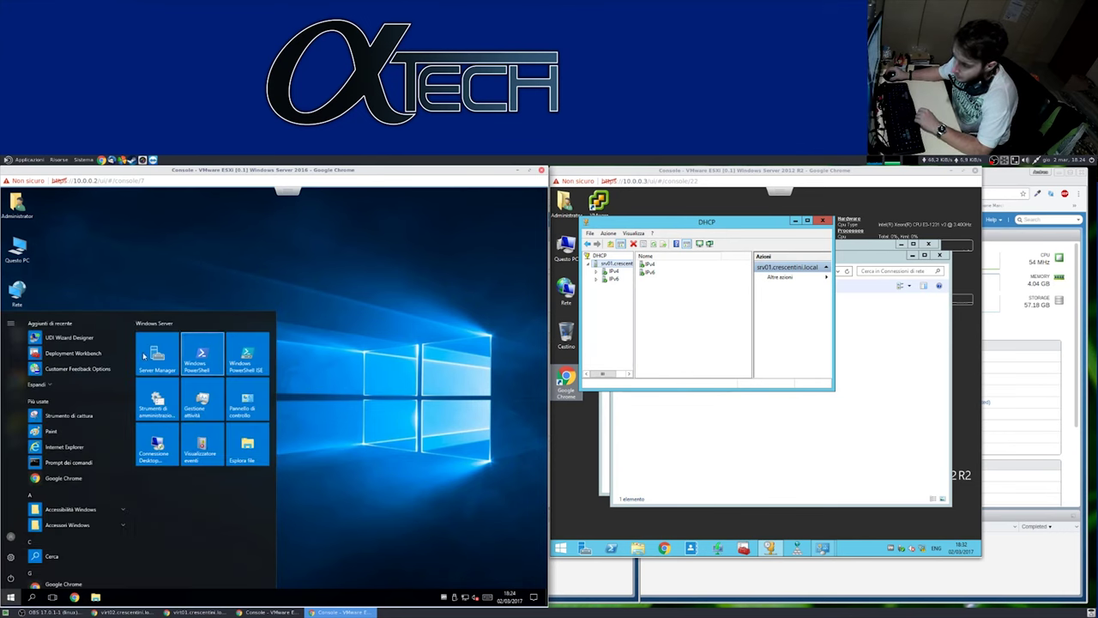
pyautogui.click(165, 411)
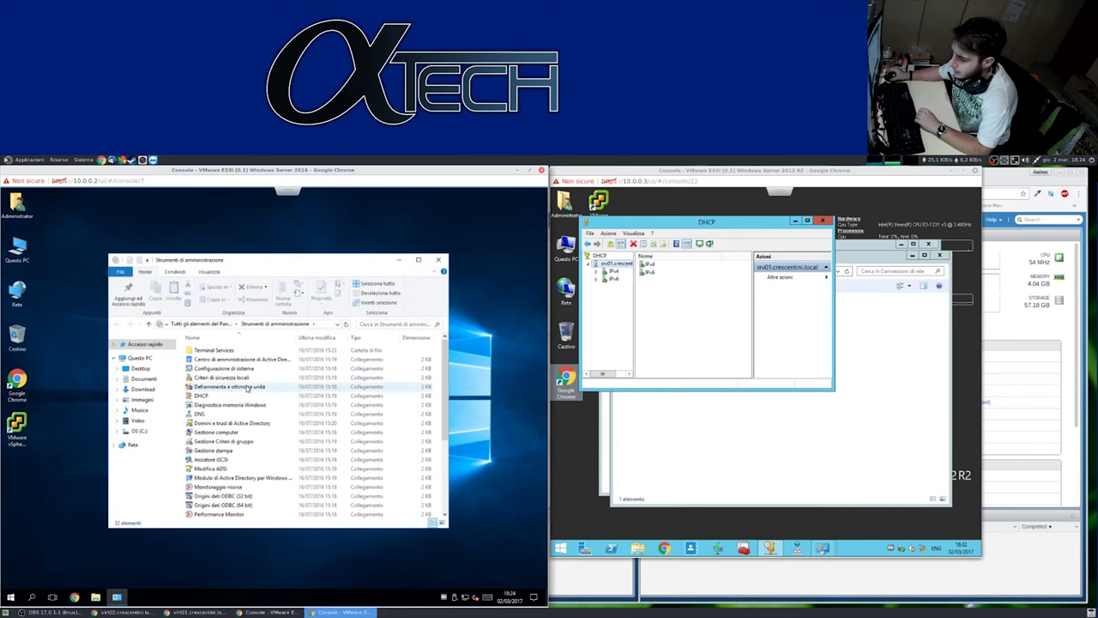
pyautogui.scroll(-5, 241, 463)
pyautogui.scroll(2, 234, 454)
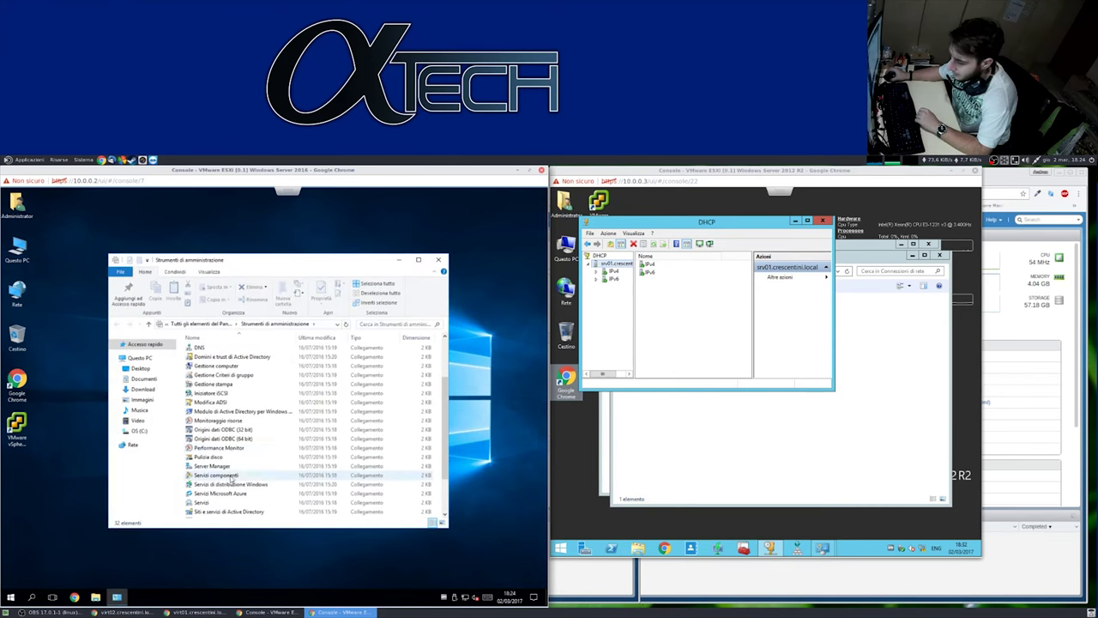
pyautogui.scroll(3, 229, 416)
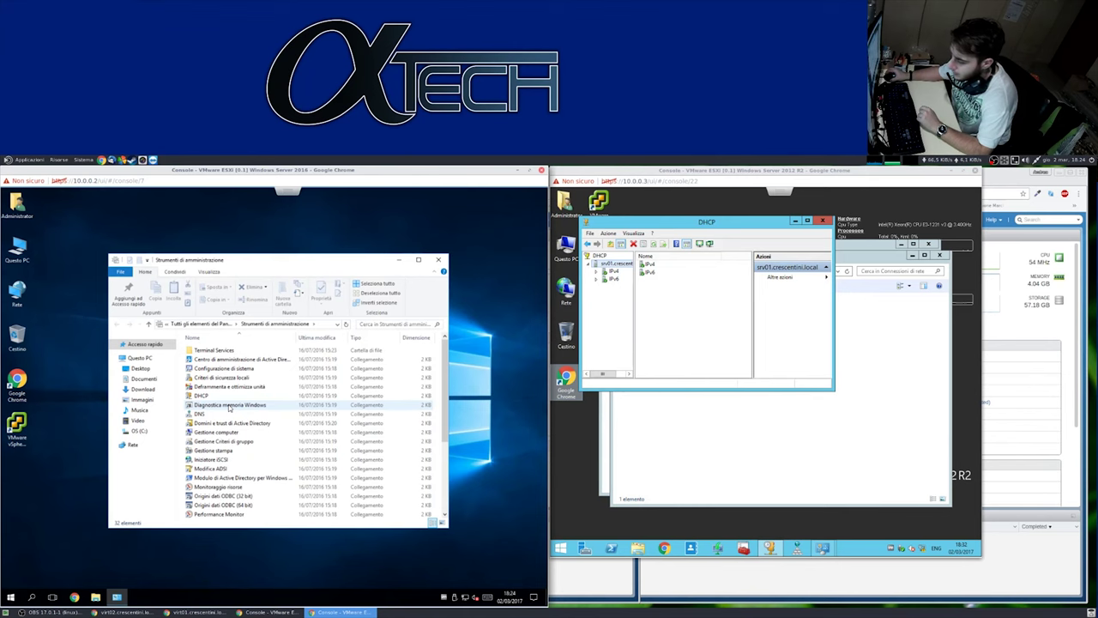
pyautogui.scroll(-5, 230, 408)
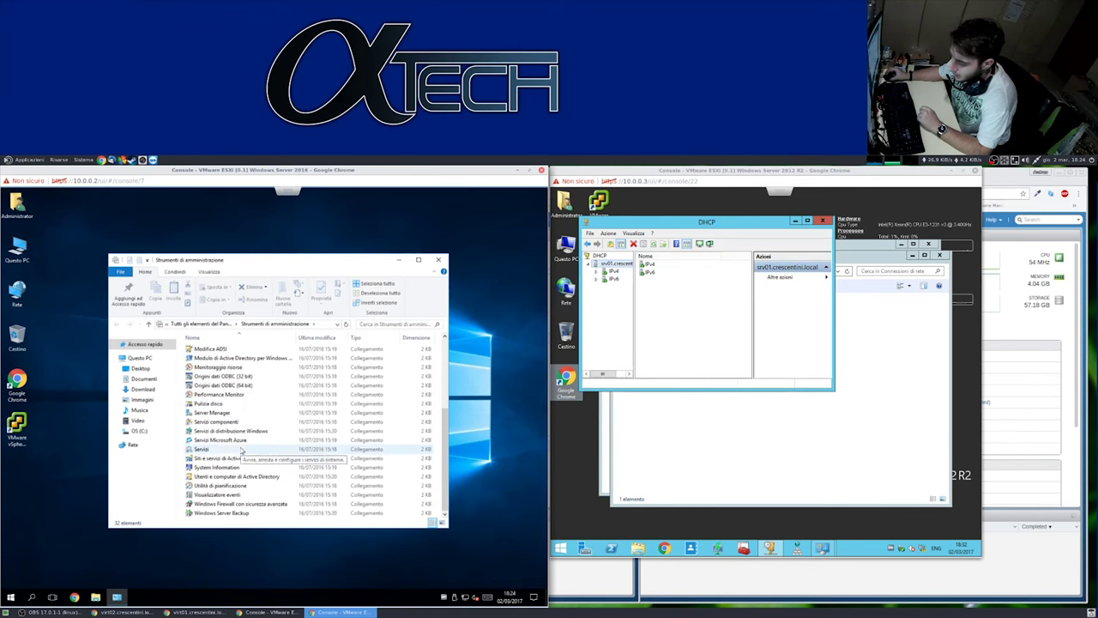
pyautogui.scroll(3, 243, 433)
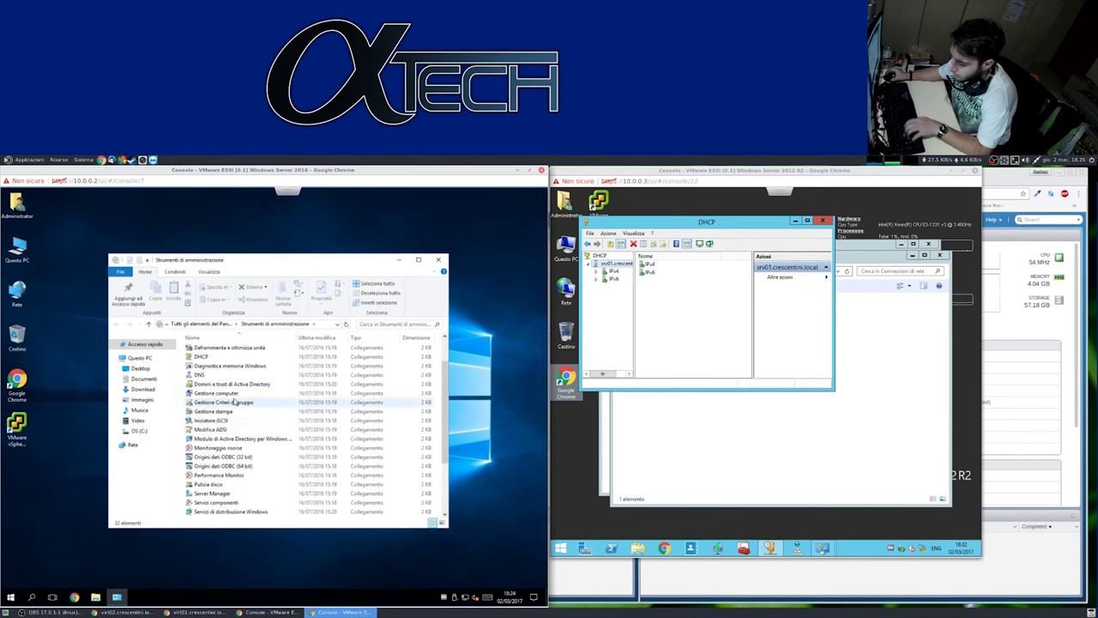
pyautogui.click(210, 346)
pyautogui.click(203, 356)
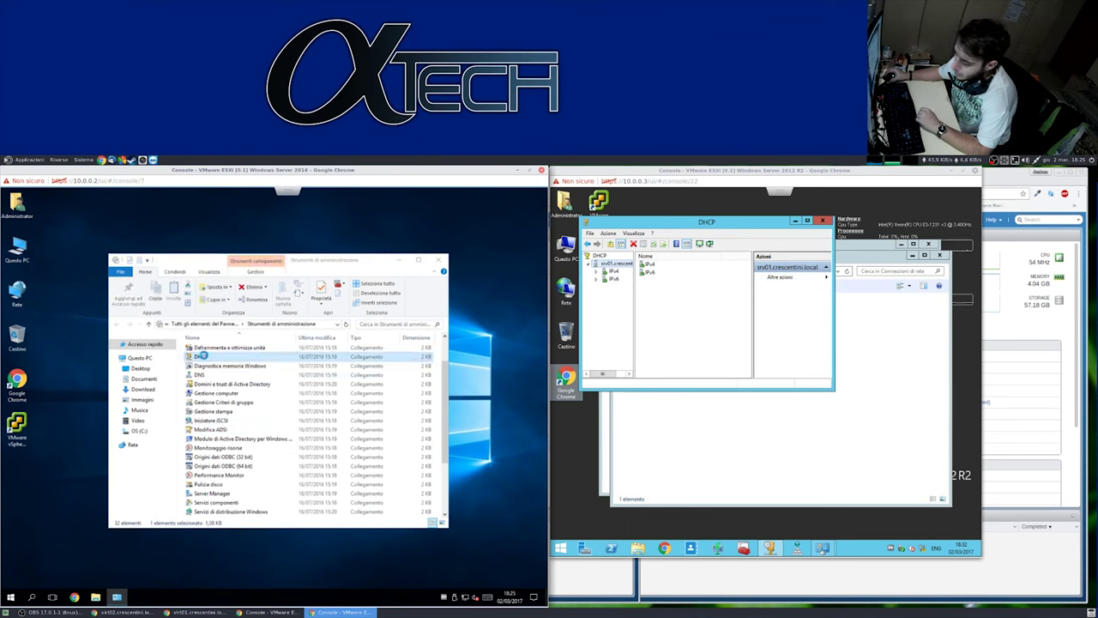
pyautogui.click(55, 266)
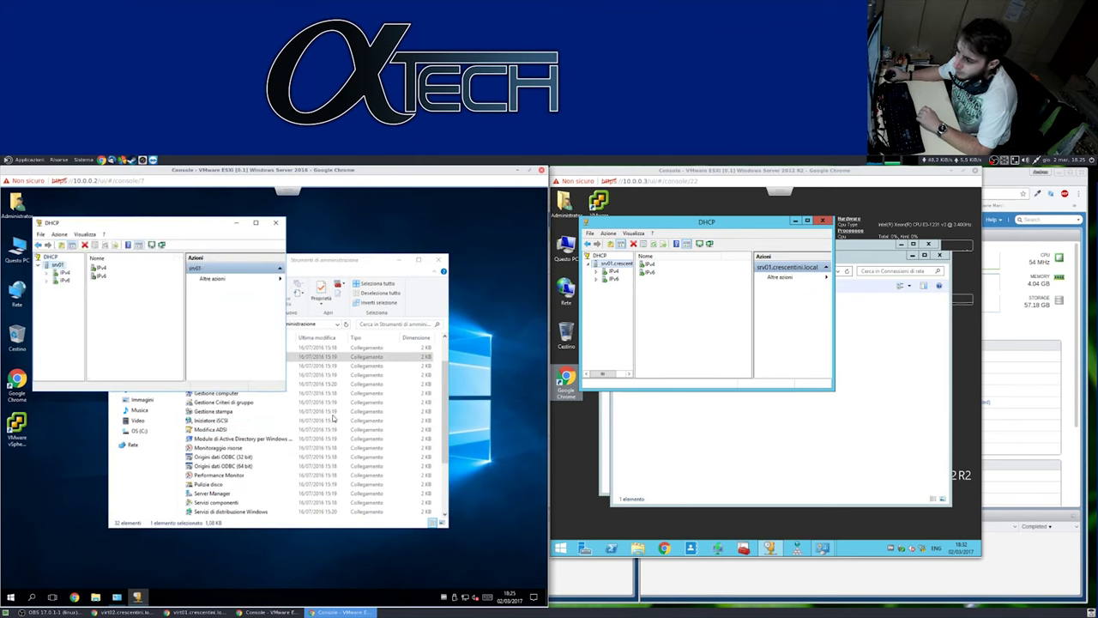
pyautogui.doubleClick(153, 225)
# - Start the New Scope wizard on IPv4 and open the old 10.0.0.0 LAN scope on 2012 R2
pyautogui.click(33, 242)
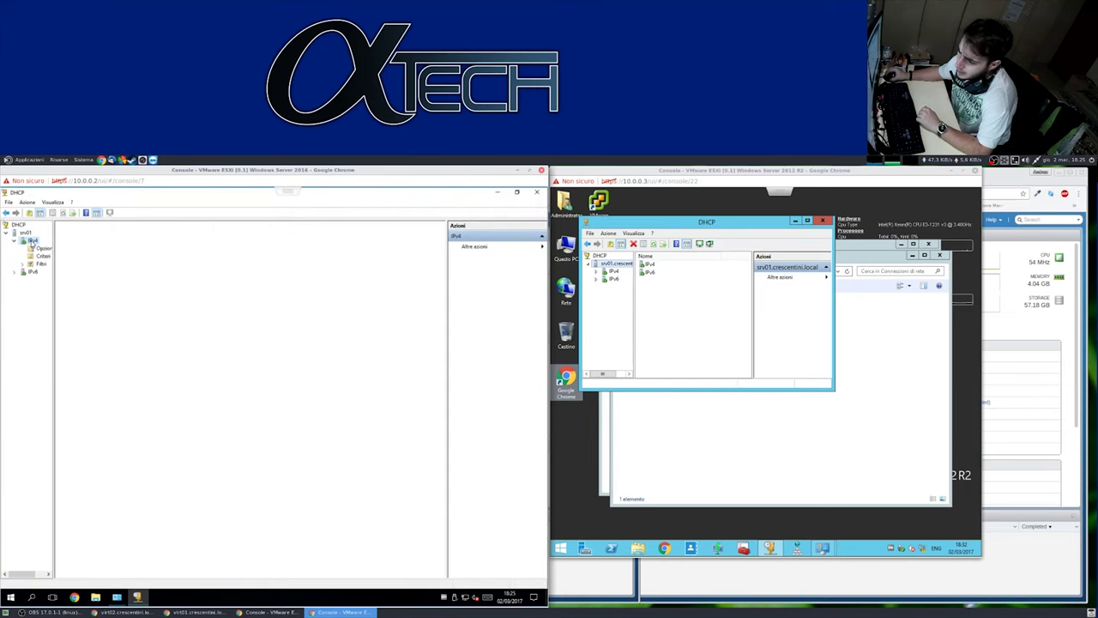
pyautogui.rightClick(33, 243)
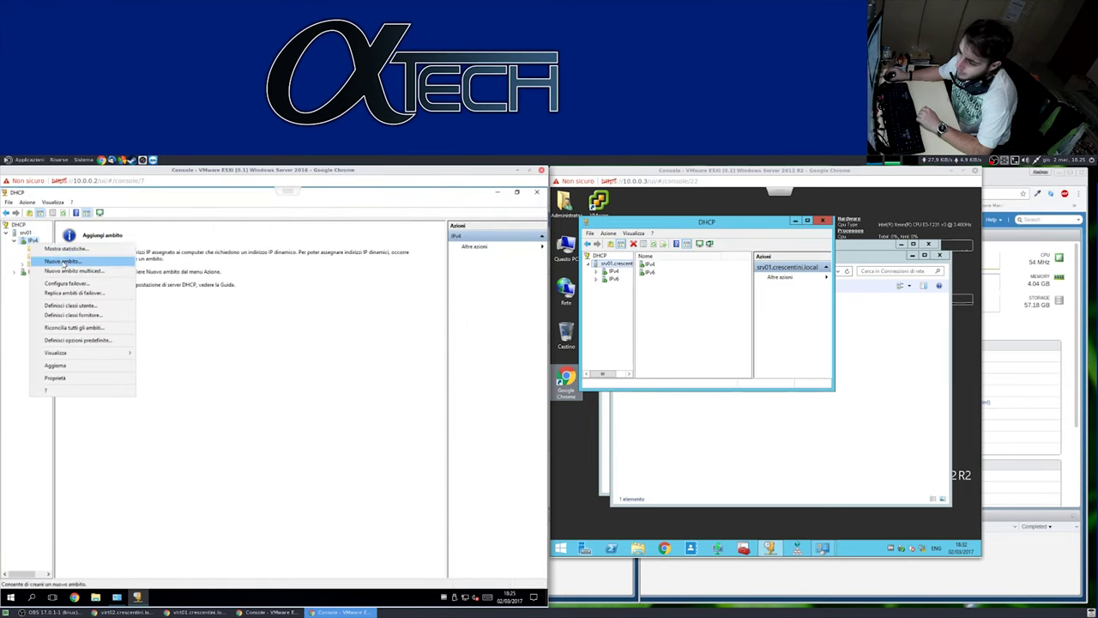
pyautogui.click(63, 261)
pyautogui.click(327, 470)
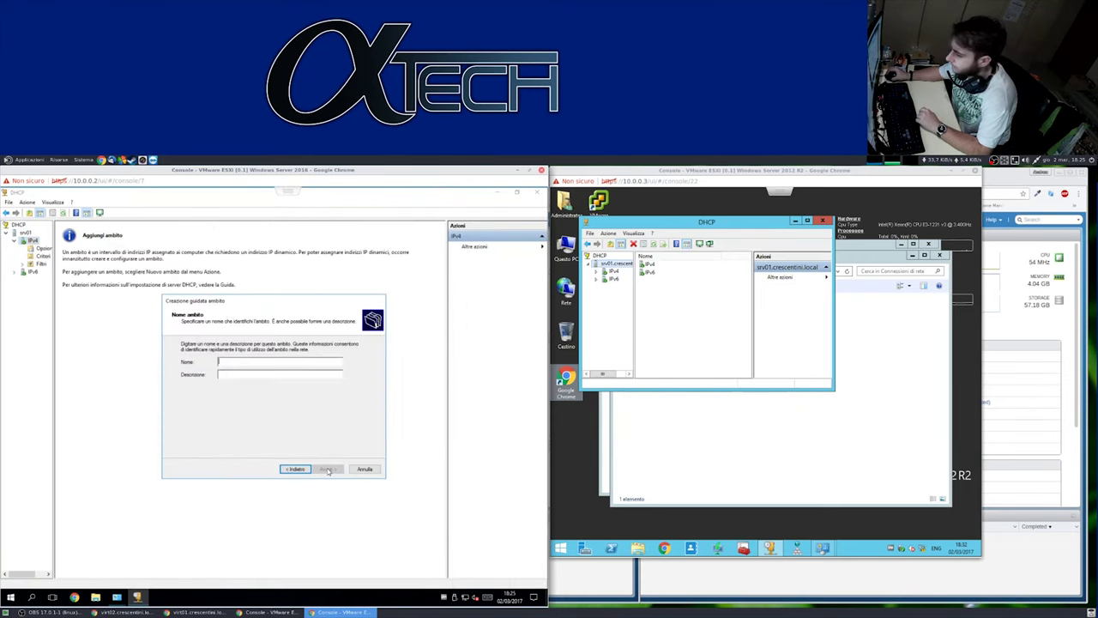
pyautogui.click(614, 271)
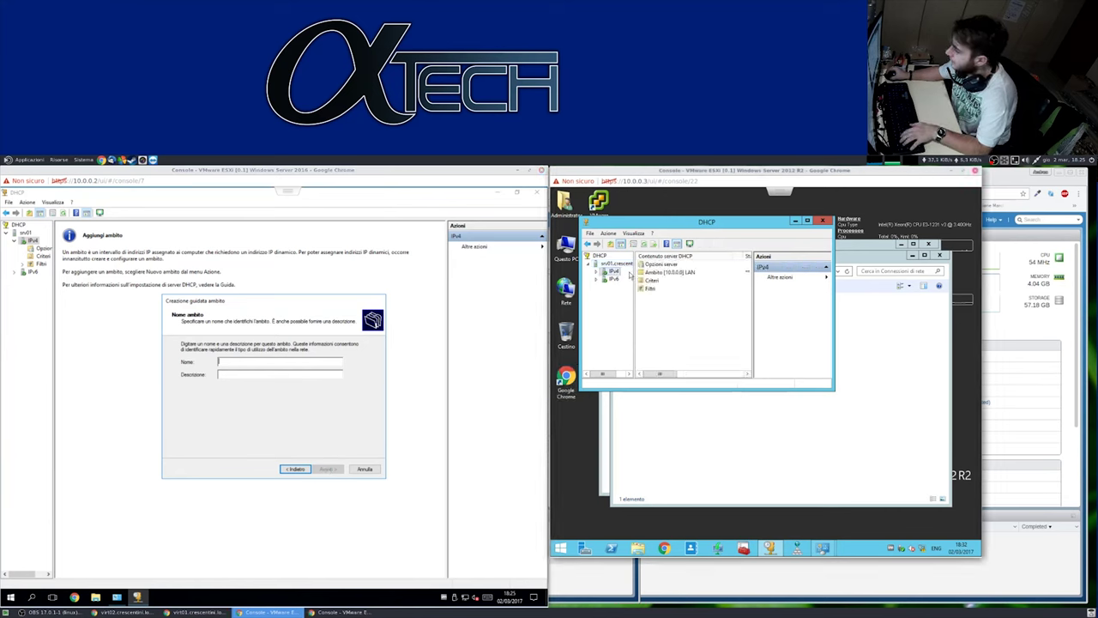
pyautogui.doubleClick(670, 272)
# - Name the new scope LAN and display the old scope's router and DNS options
pyautogui.click(273, 362)
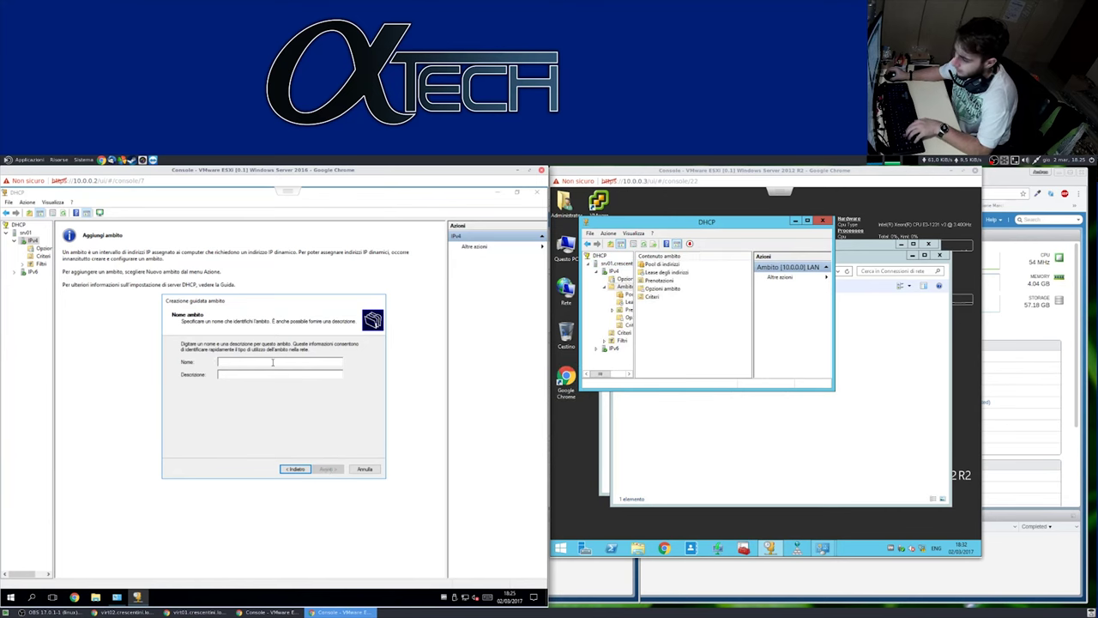
pyautogui.write('LAN')
pyautogui.press('Return')
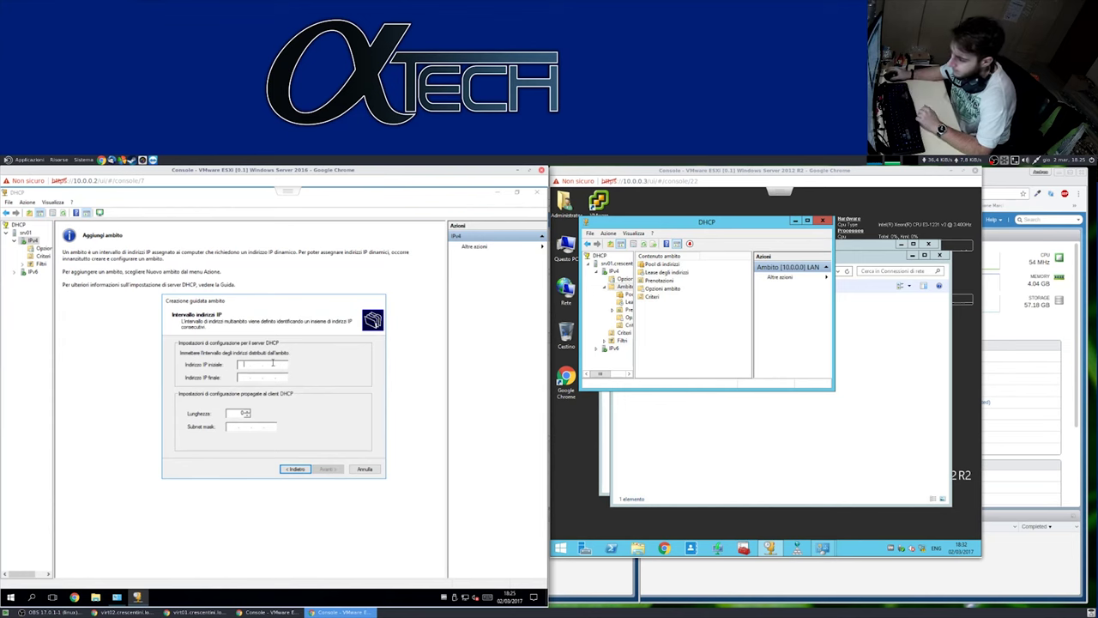
pyautogui.doubleClick(662, 288)
pyautogui.doubleClick(707, 225)
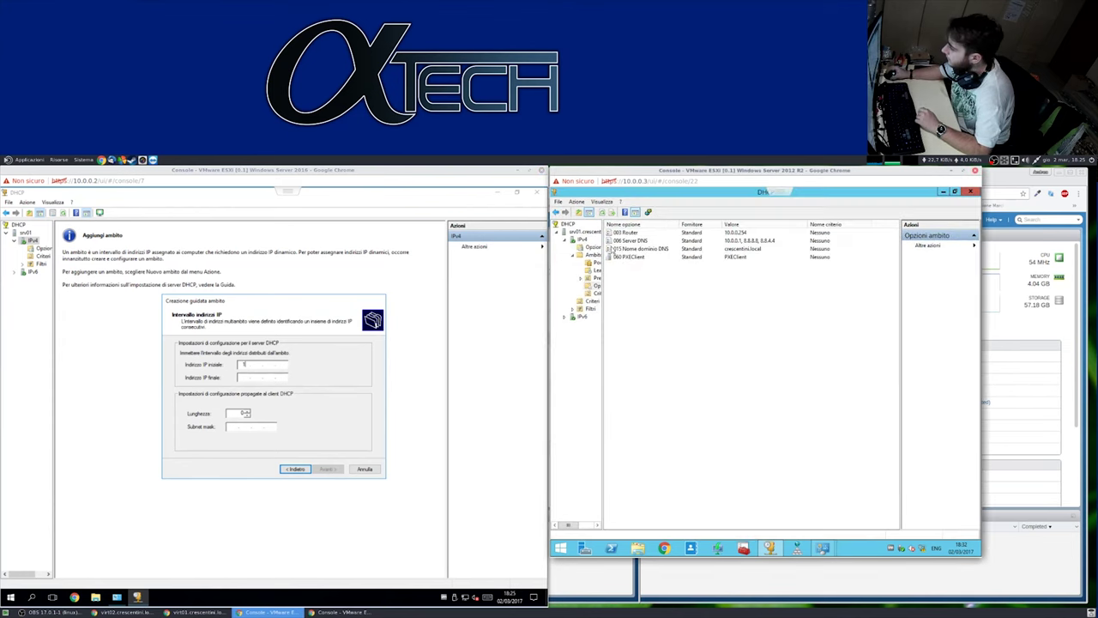
pyautogui.moveTo(604, 267); pyautogui.dragTo(656, 268)
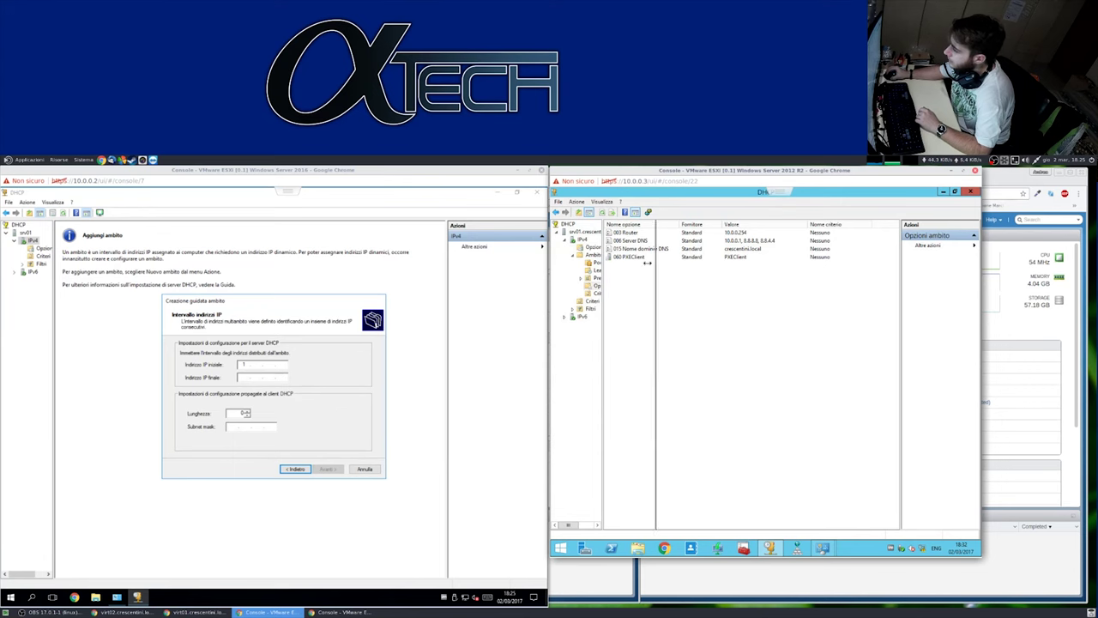
# - Open the old LAN scope's properties and enter range 10.0.1.10–10.0.1.200 in the new wizard
pyautogui.rightClick(608, 254)
pyautogui.click(624, 334)
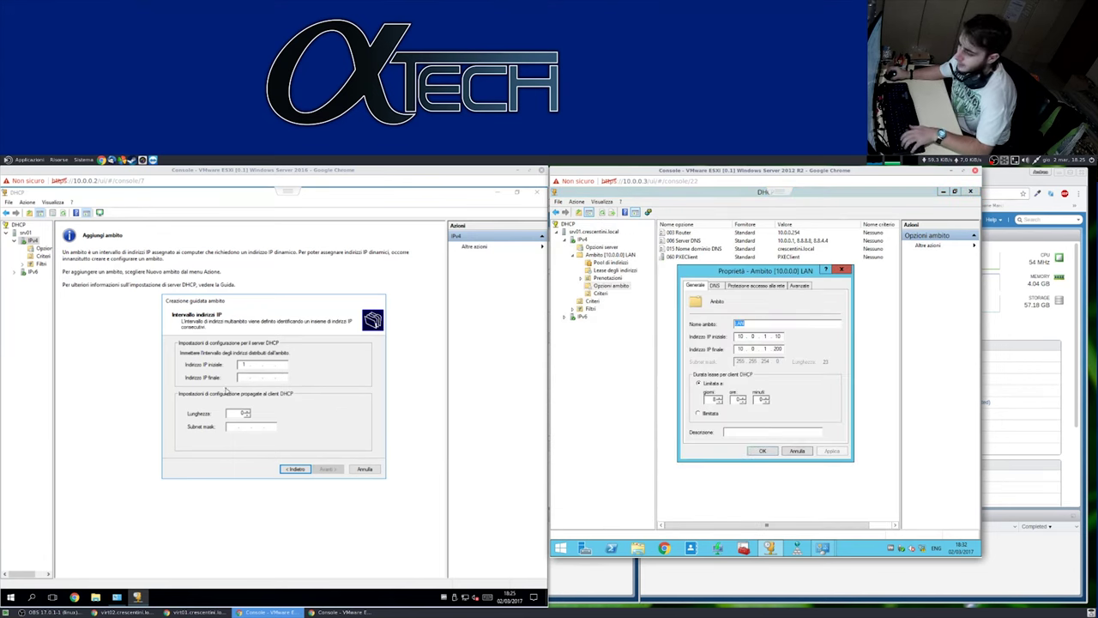
pyautogui.click(244, 364)
pyautogui.press('Return')
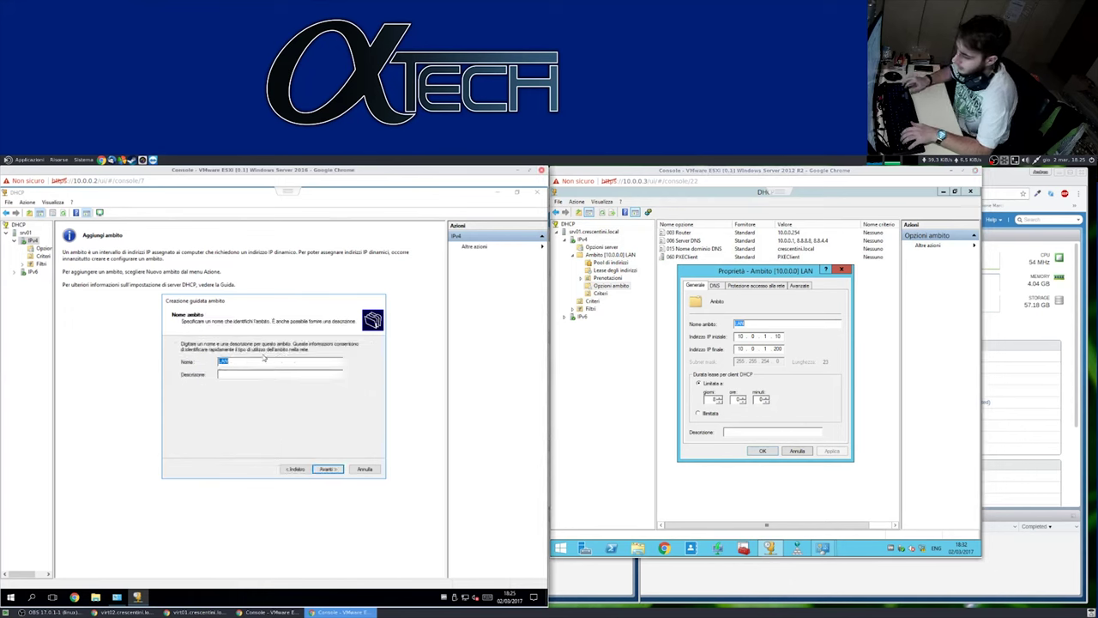
pyautogui.click(330, 470)
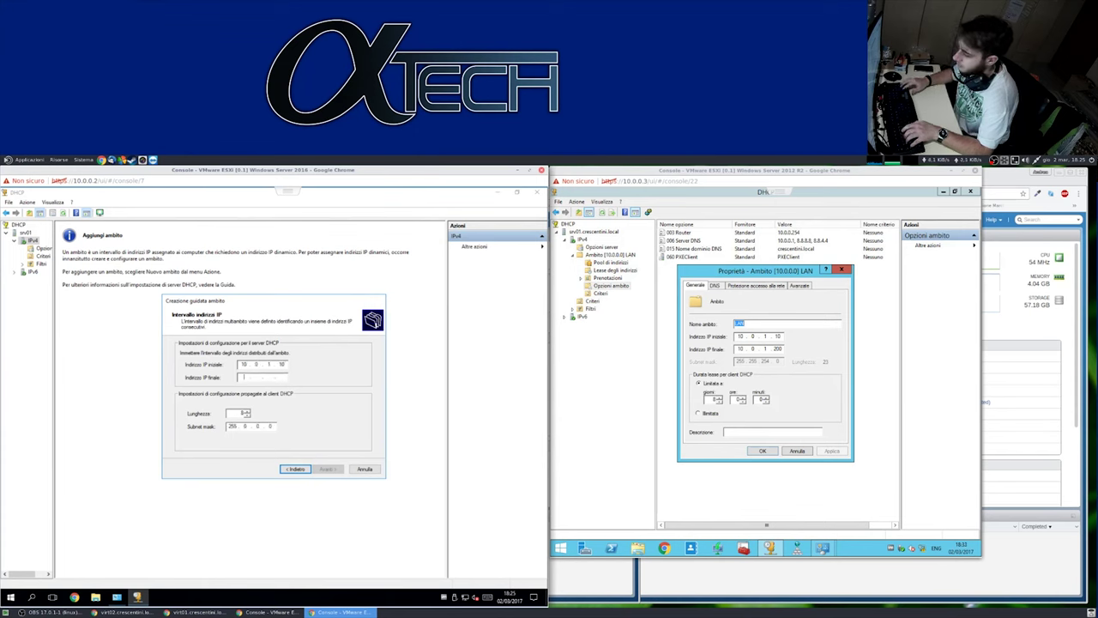
pyautogui.write('10.0.1.200')
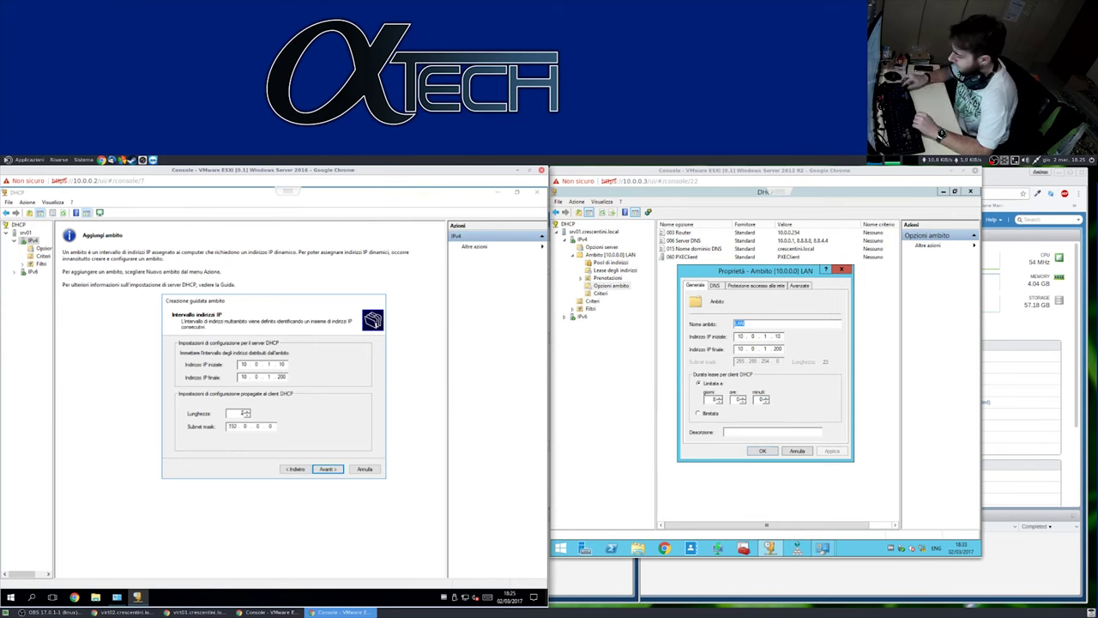
pyautogui.click(323, 469)
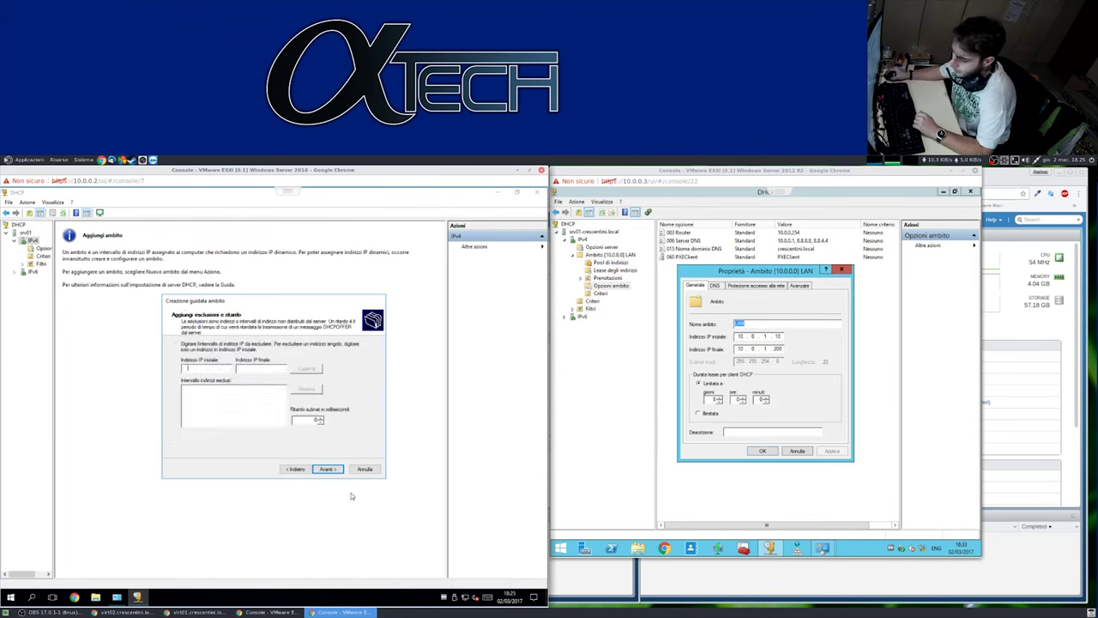
# - Skip exclusions, keep the default lease, and add router 10.0.0.254
pyautogui.click(329, 470)
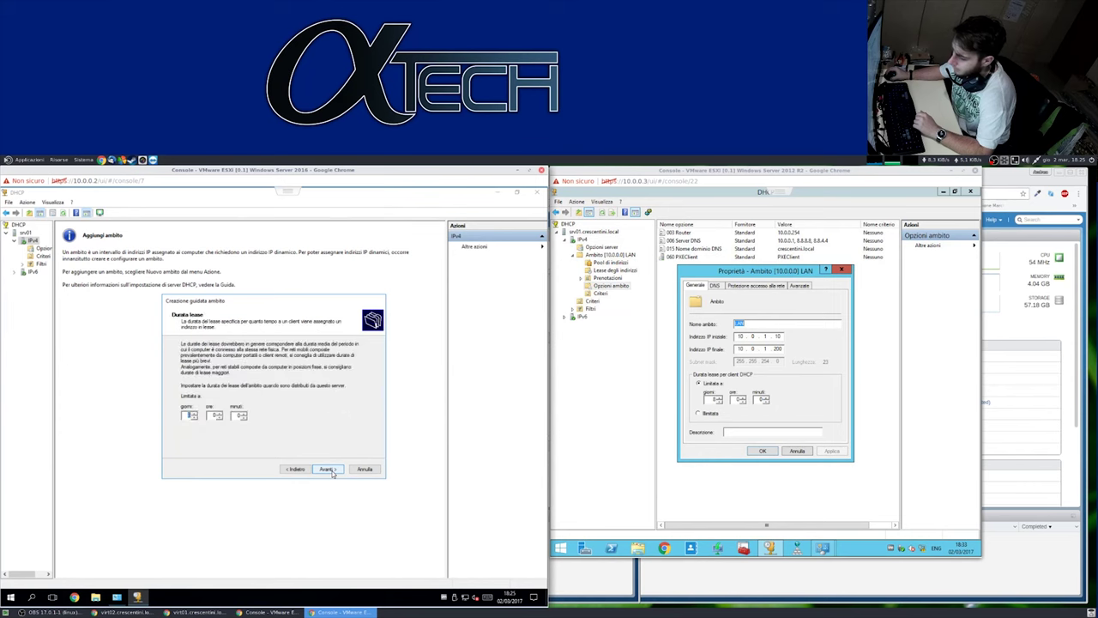
pyautogui.click(329, 469)
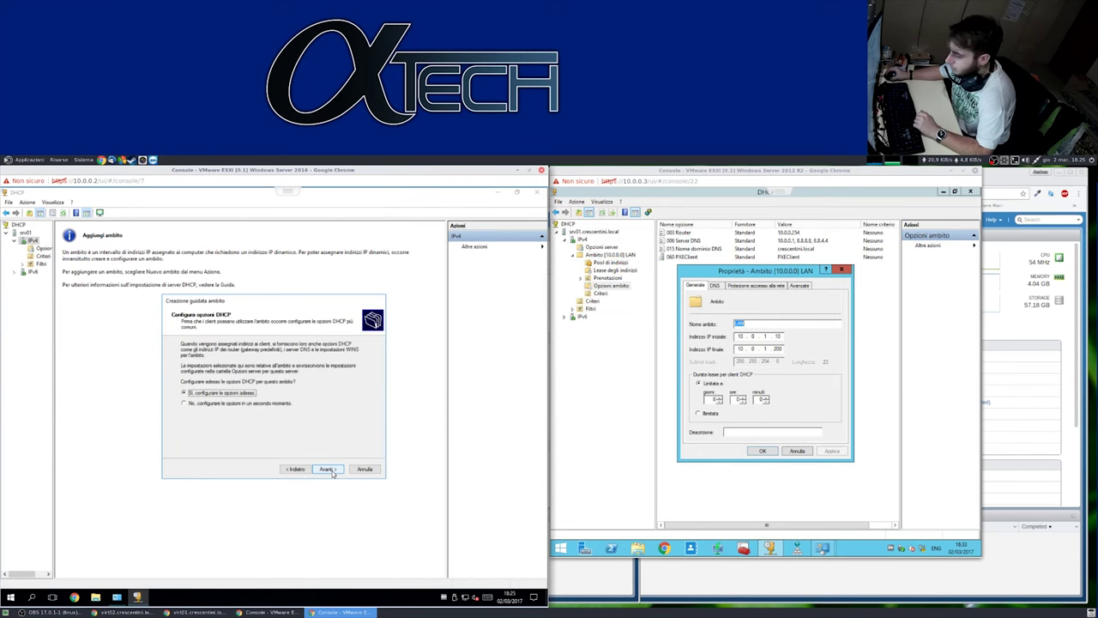
pyautogui.click(329, 469)
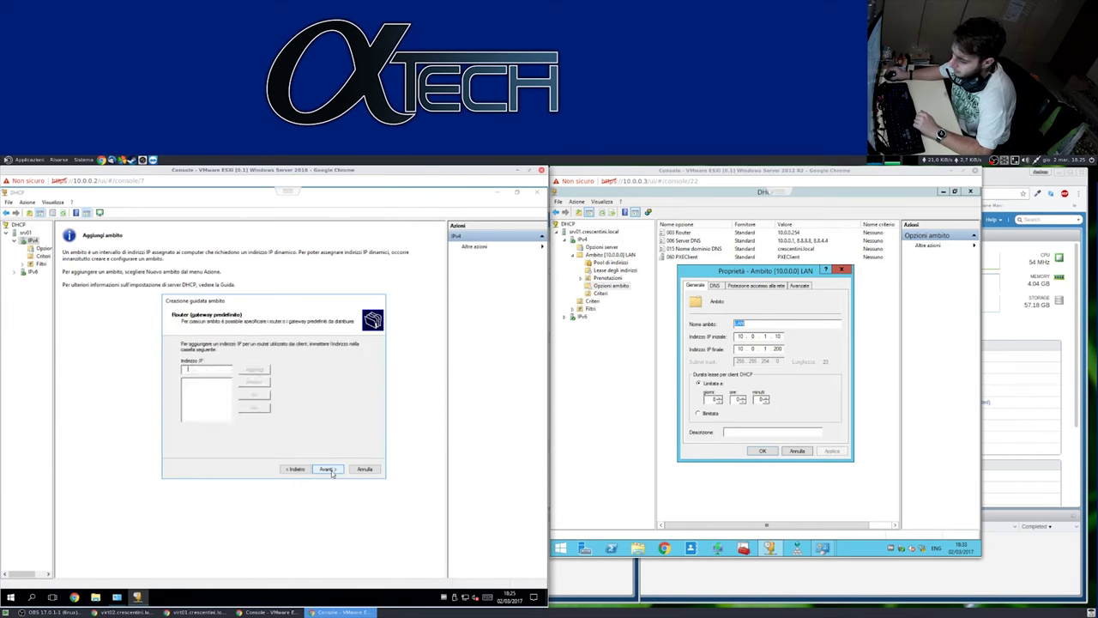
pyautogui.write('10')
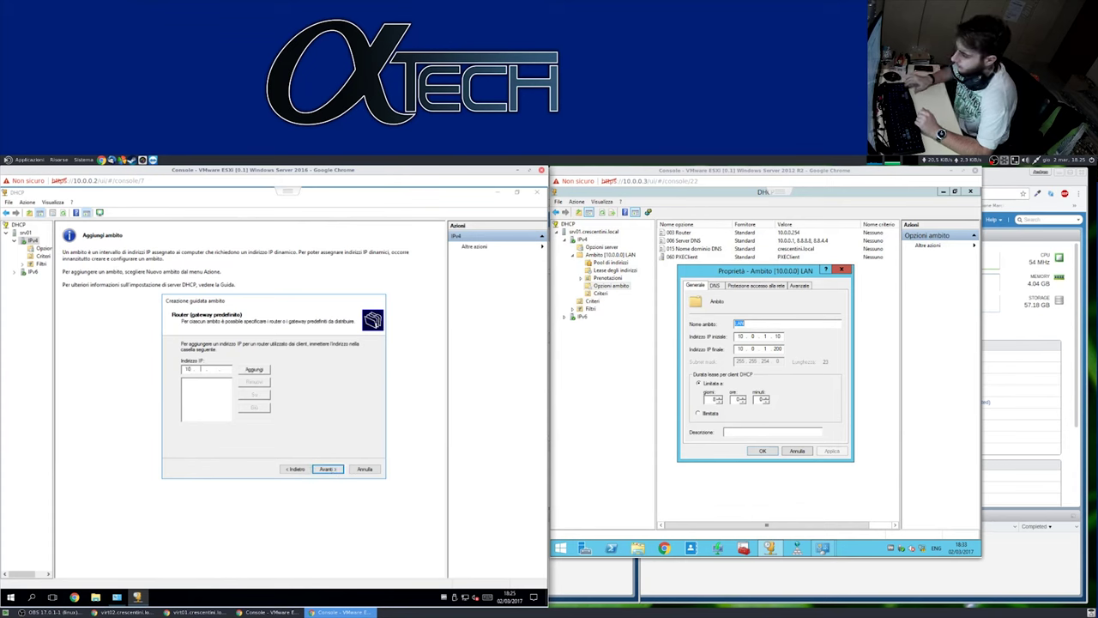
pyautogui.write('.0.0.1')
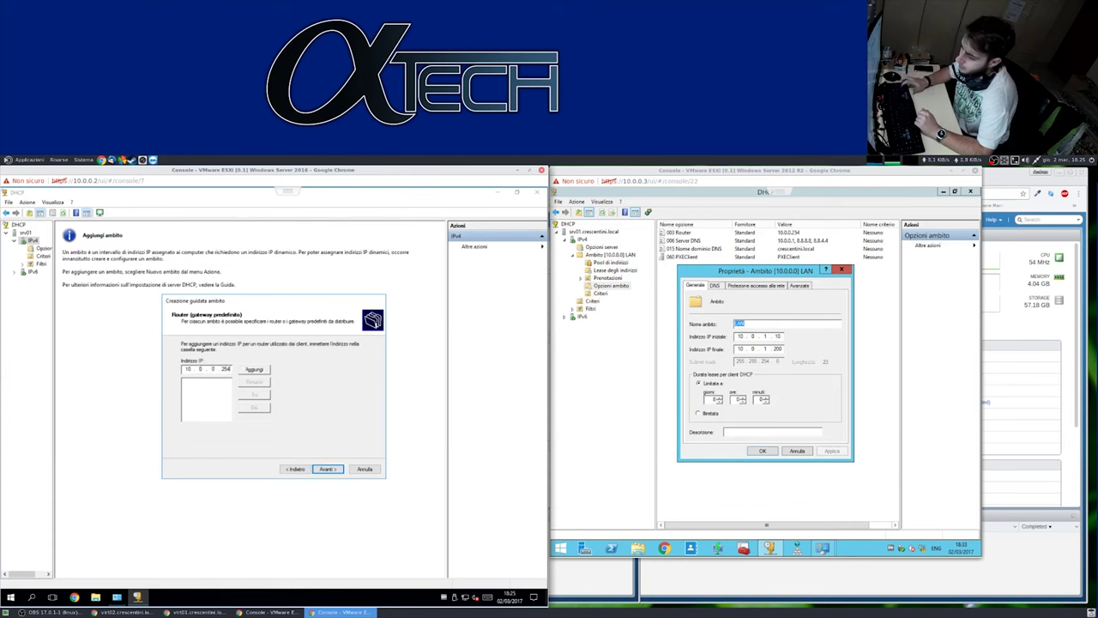
pyautogui.press('Return')
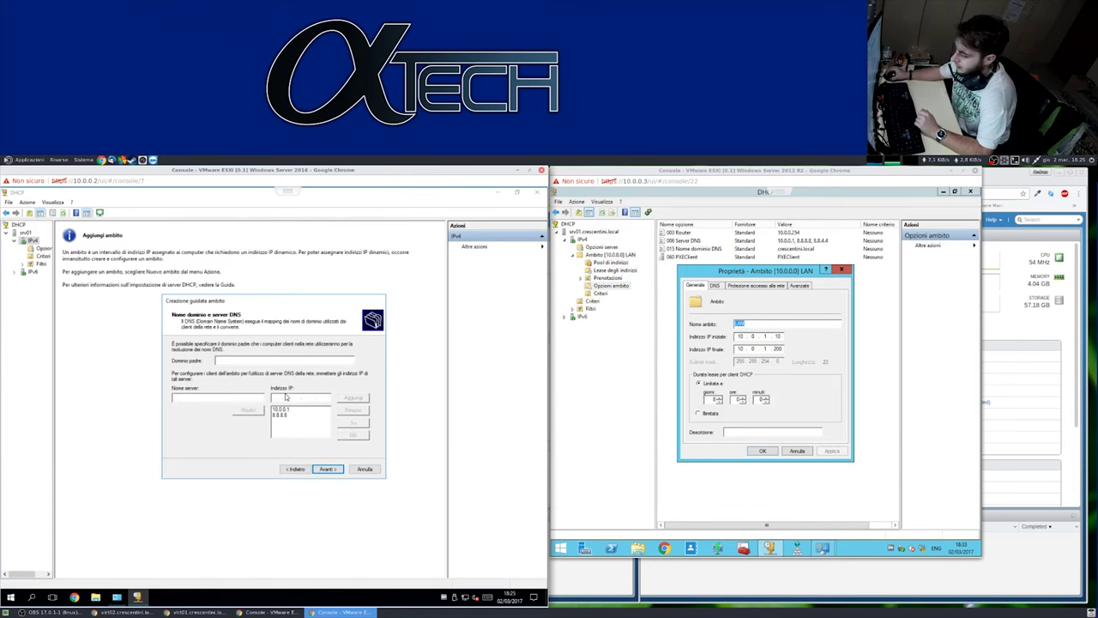
# - Add DNS servers 10.0.0.1, 8.8.8.8 and 8.8.4.4, skip WINS, and activate the scope
pyautogui.write('8 . 8 . 4 . 4')
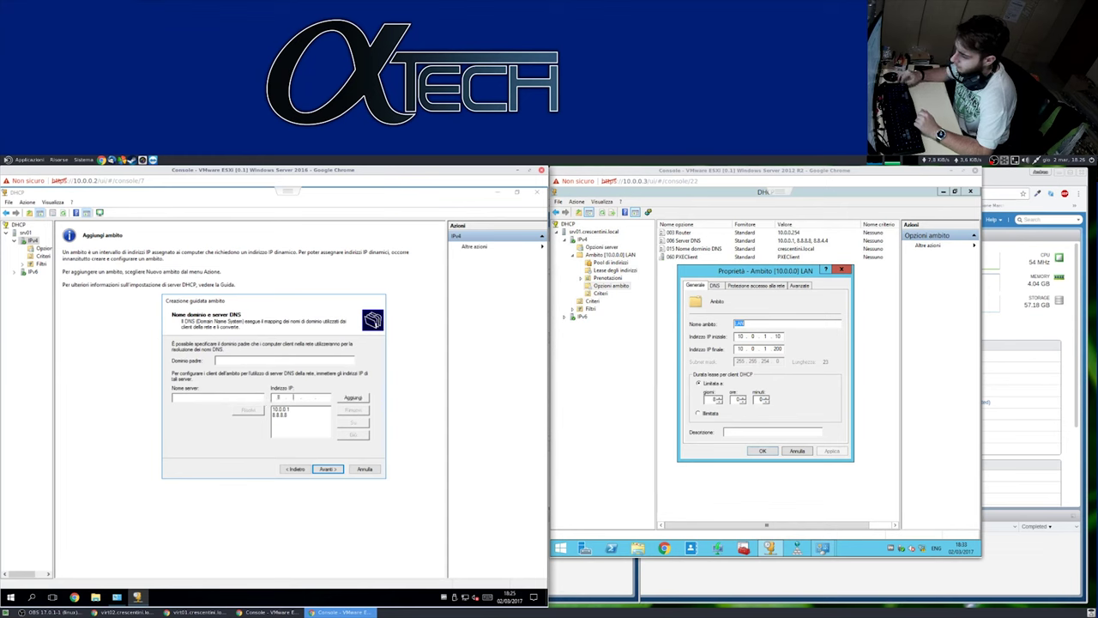
pyautogui.click(354, 398)
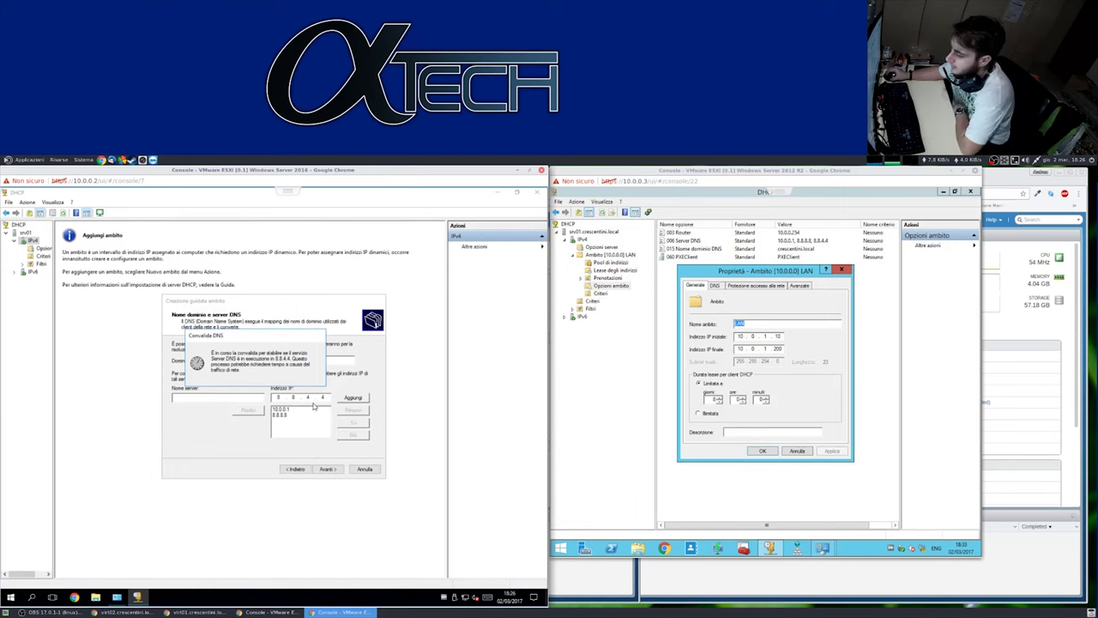
pyautogui.click(327, 468)
pyautogui.click(331, 469)
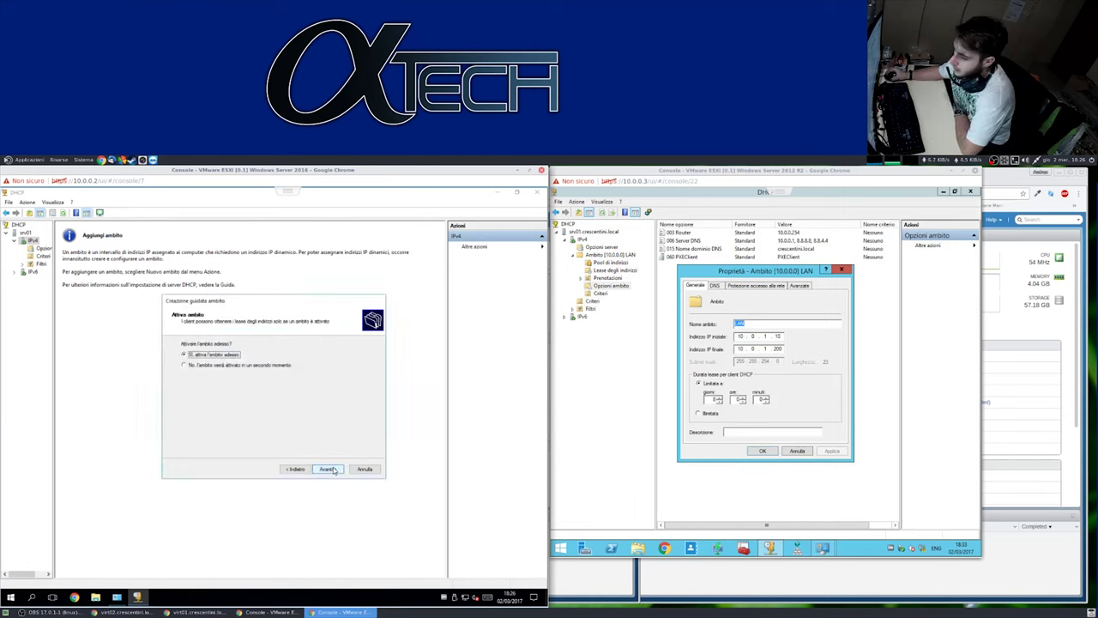
pyautogui.click(332, 470)
pyautogui.click(329, 469)
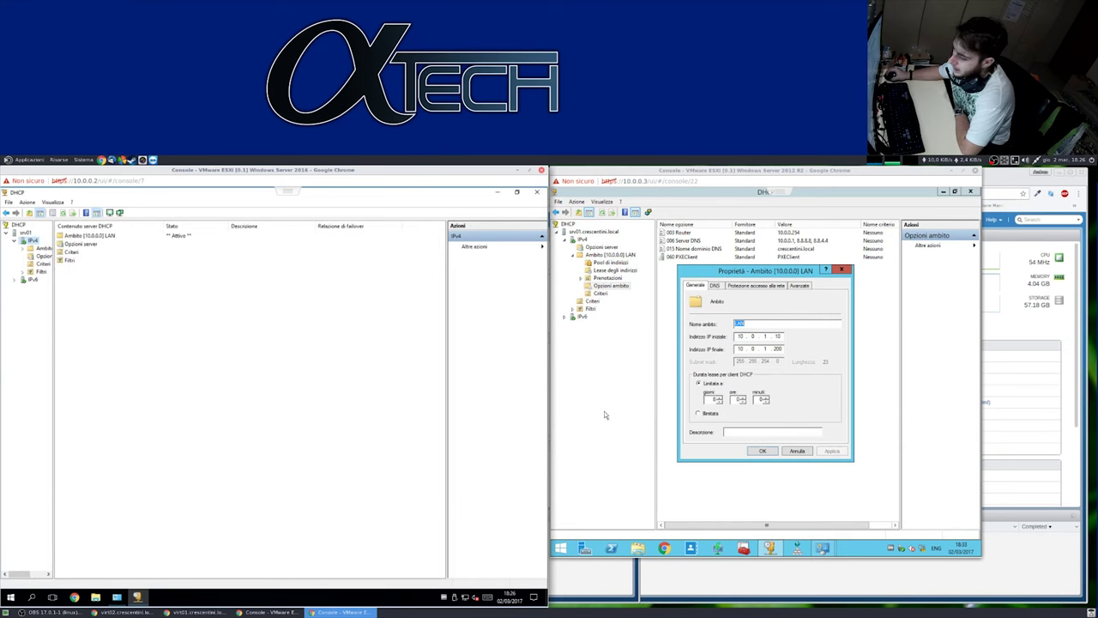
# - Close the old scope's properties unchanged and open the new LAN scope's options list
pyautogui.click(798, 452)
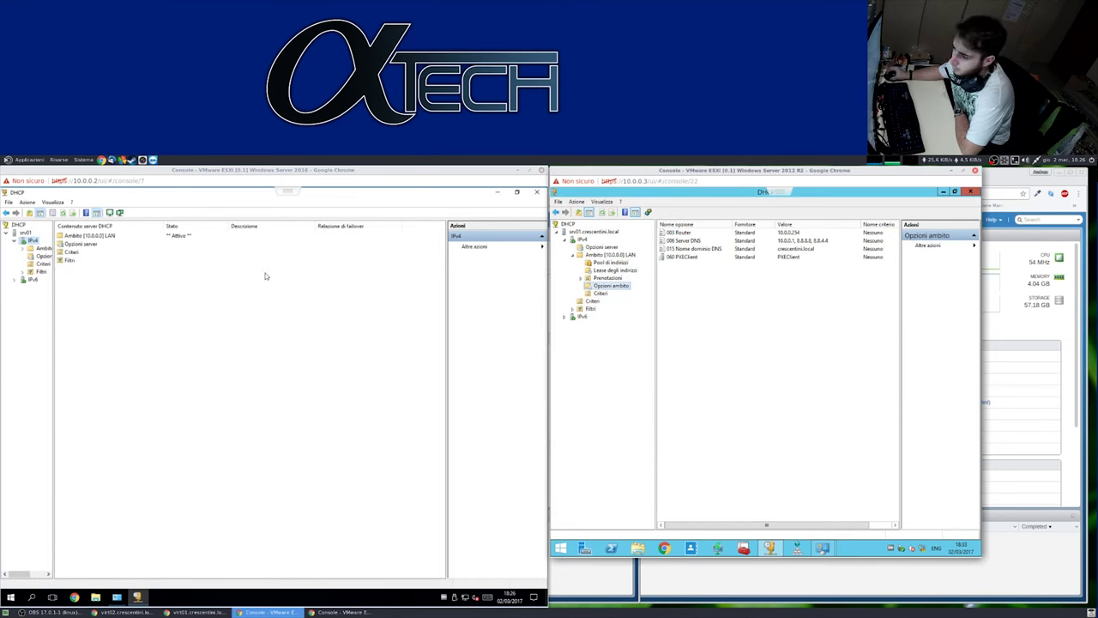
pyautogui.doubleClick(91, 235)
pyautogui.click(77, 261)
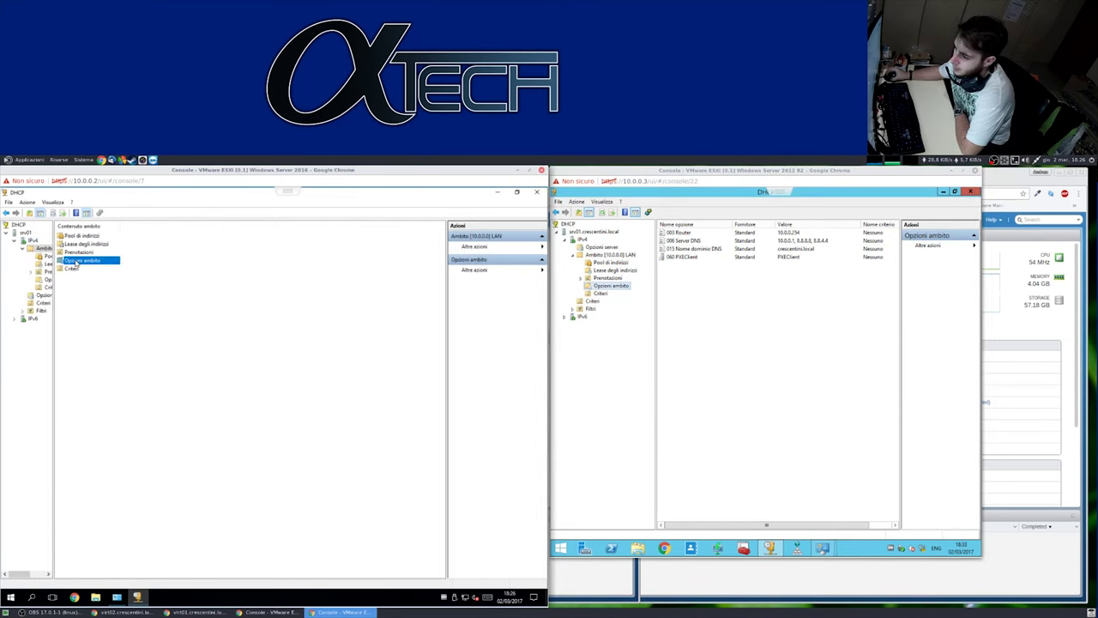
pyautogui.doubleClick(76, 261)
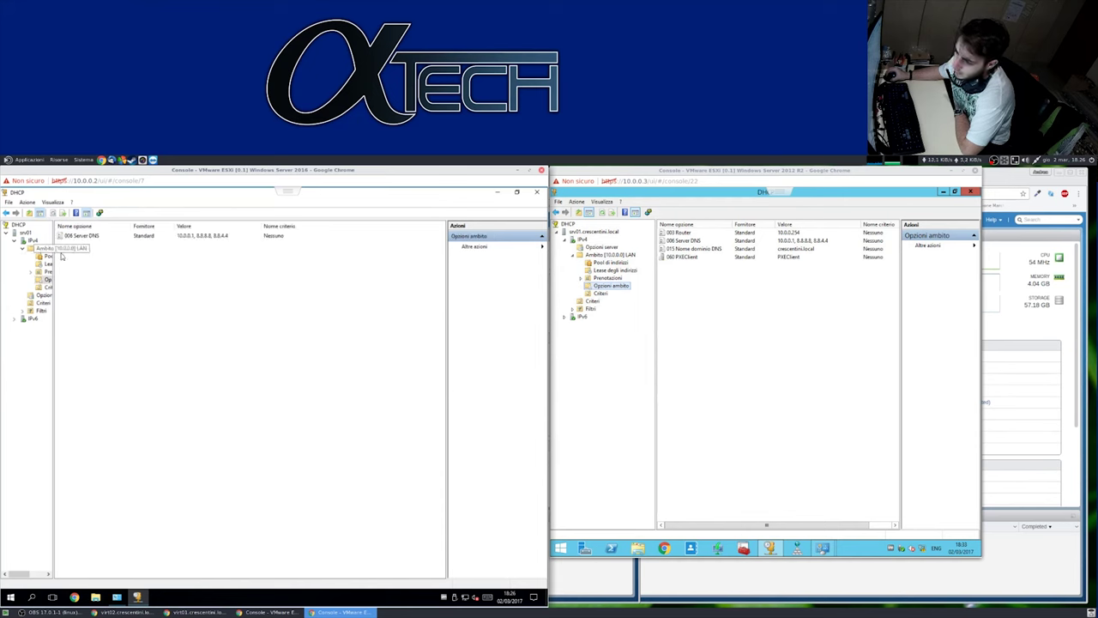
# - Review the LAN scope's General and DNS properties, with DNS servers 10.0.0.1, 8.8.8.8 and 8.8.4.4
pyautogui.click(41, 248)
pyautogui.hotkey('shift', 'F10')
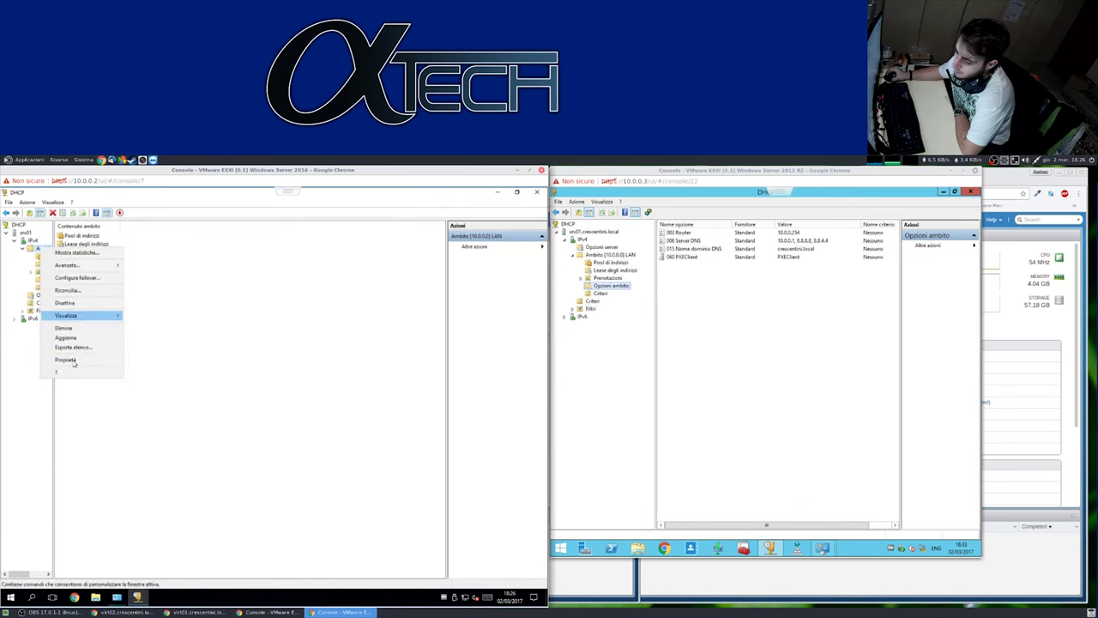
pyautogui.click(69, 362)
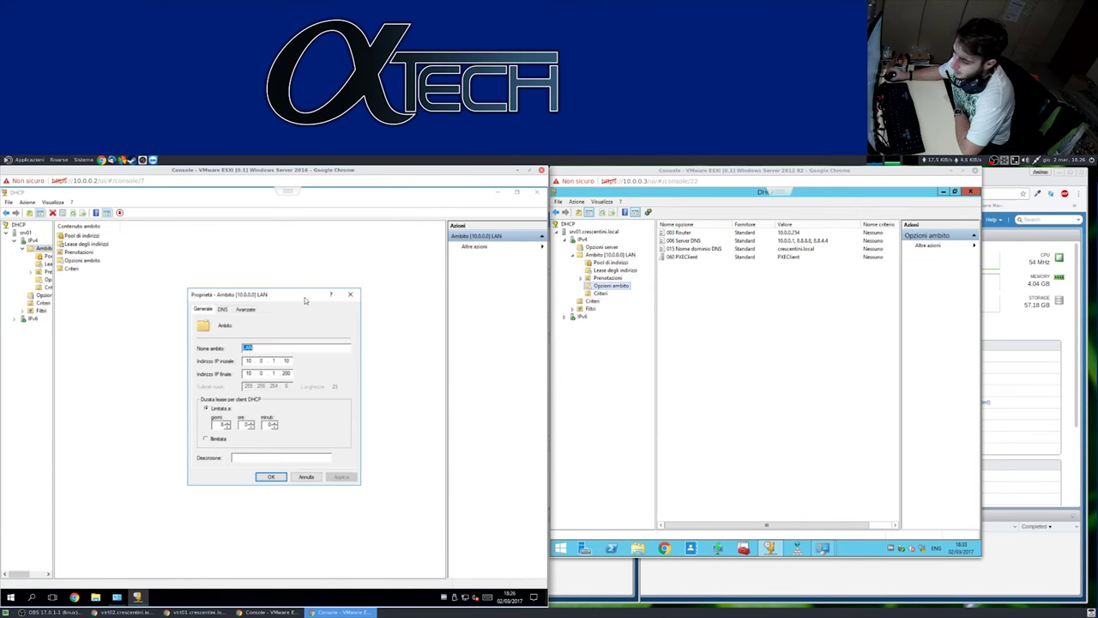
pyautogui.click(222, 310)
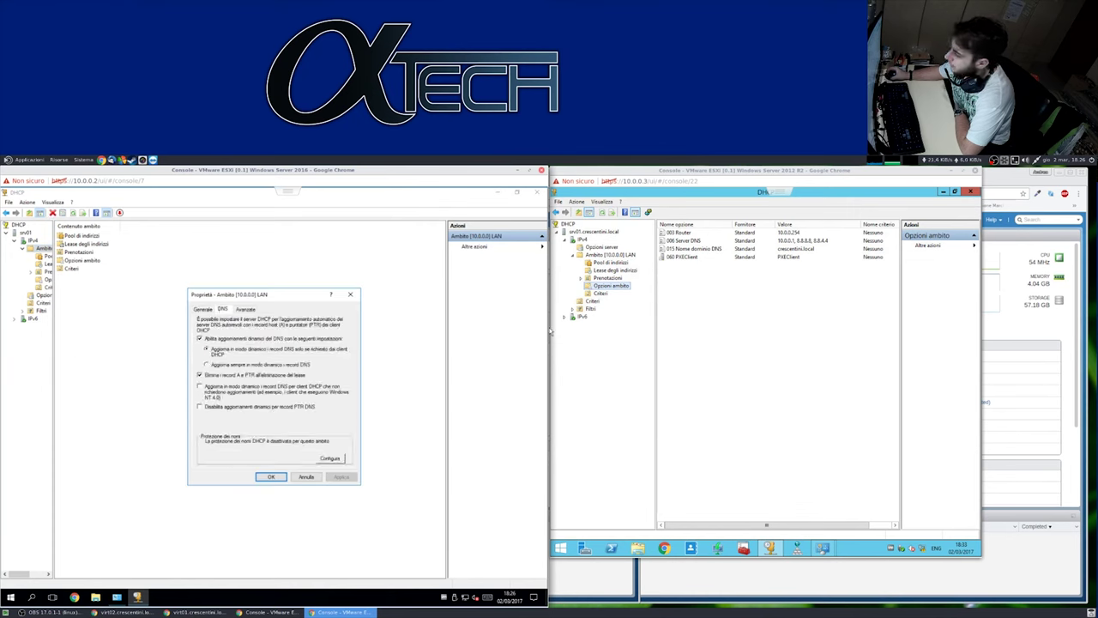
pyautogui.click(271, 476)
pyautogui.click(779, 292)
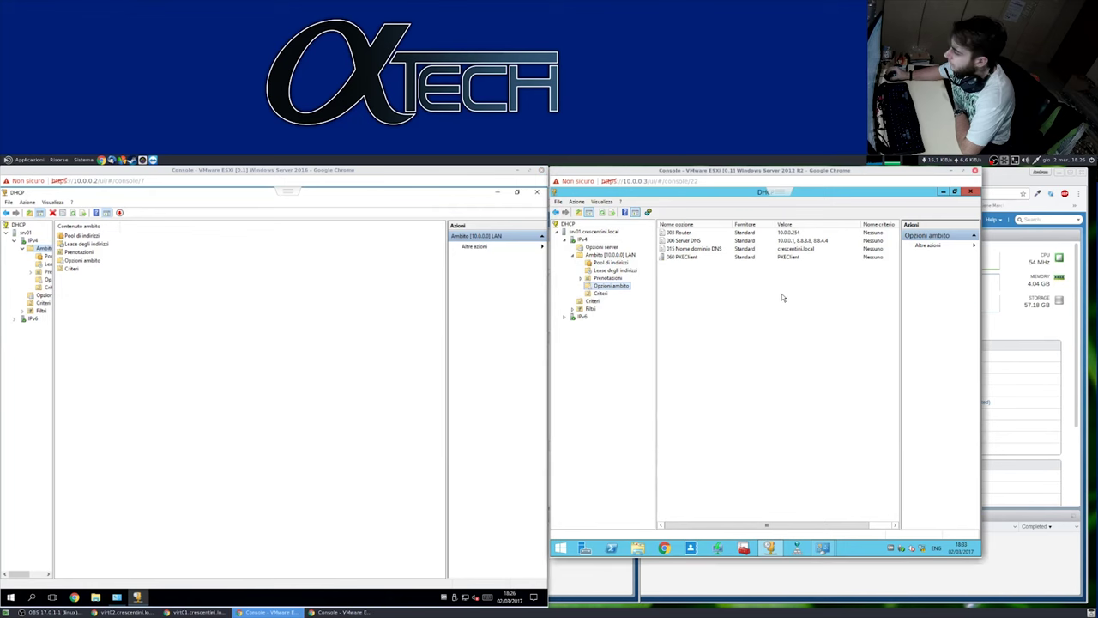
# - Stop DHCP on the 2012 R2 srv01 via Tutte le attività > Arresta, then list the 2016 scope's leases
pyautogui.rightClick(584, 240)
pyautogui.click(573, 233)
pyautogui.rightClick(573, 232)
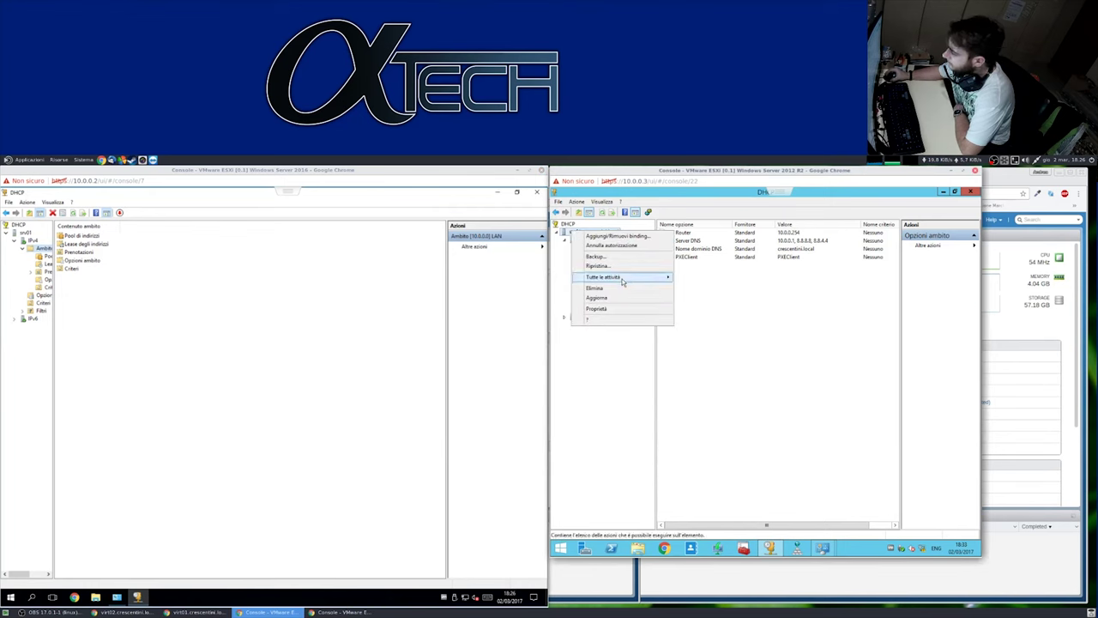
pyautogui.moveTo(624, 281)
pyautogui.click(695, 286)
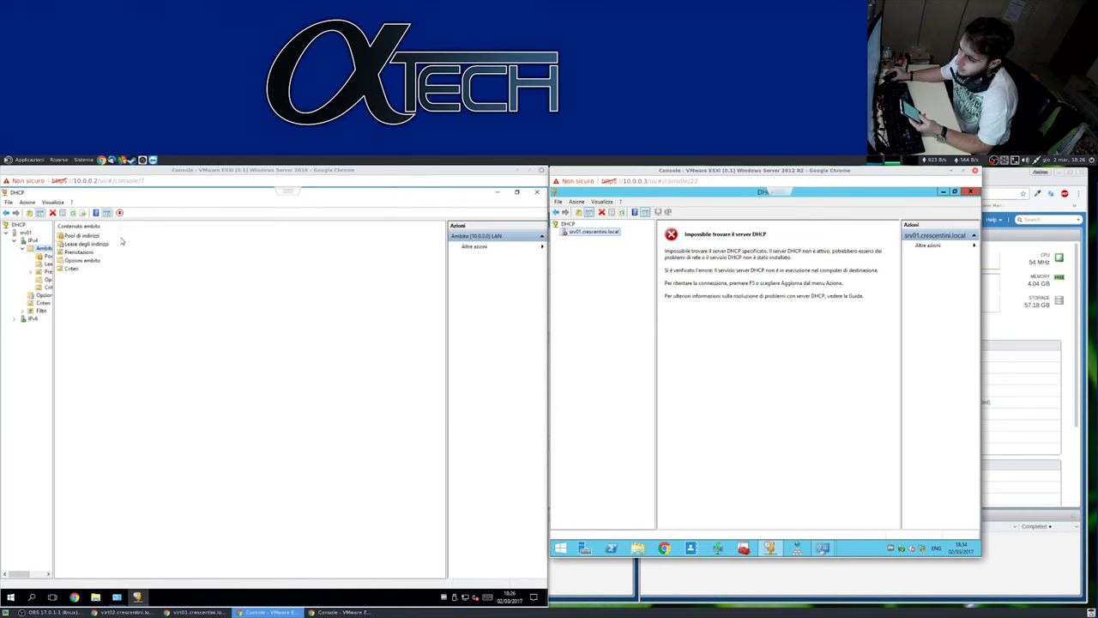
pyautogui.doubleClick(98, 245)
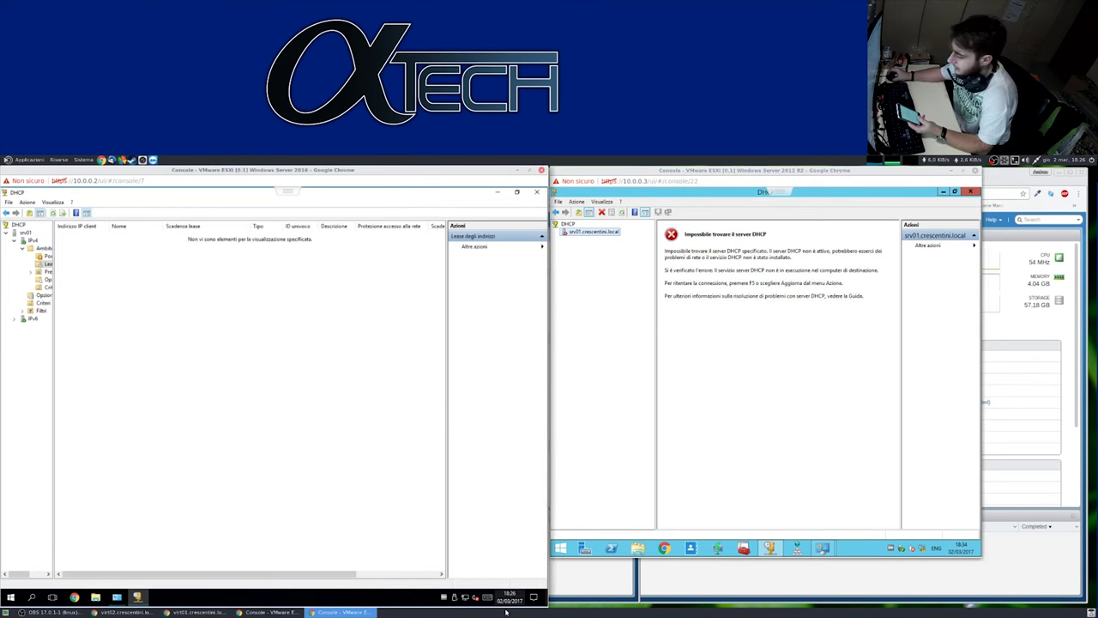
pyautogui.click(464, 598)
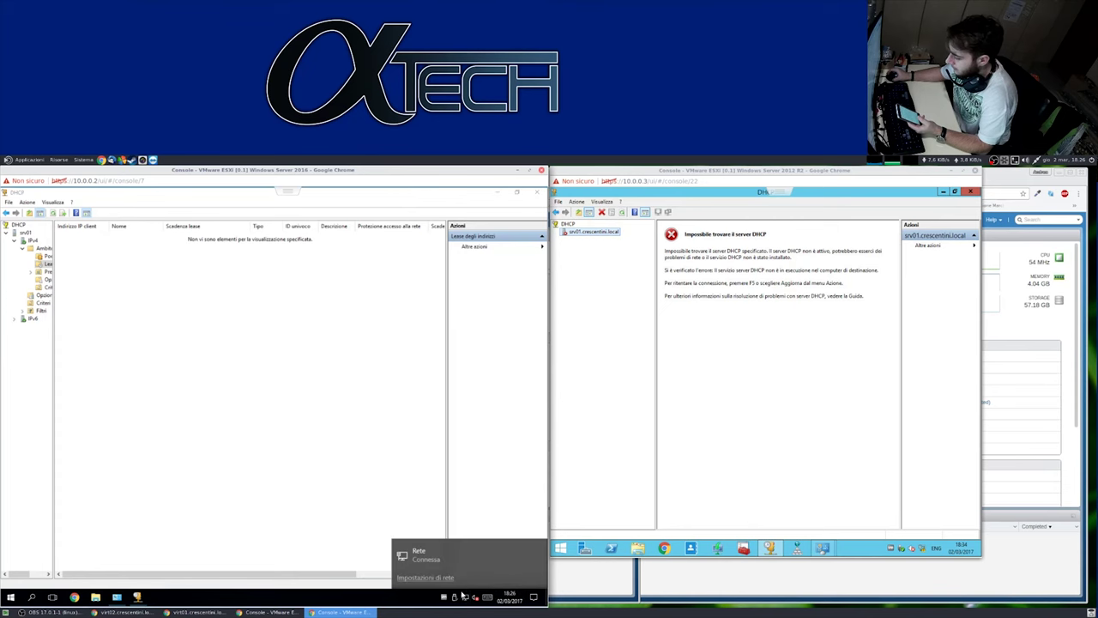
pyautogui.click(447, 579)
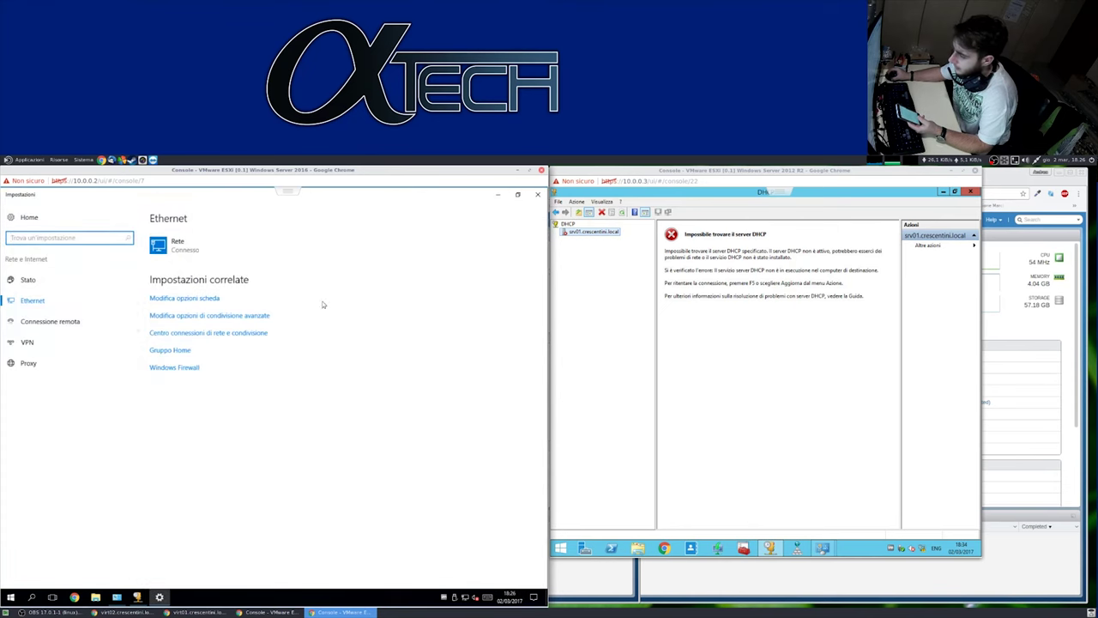
pyautogui.click(176, 243)
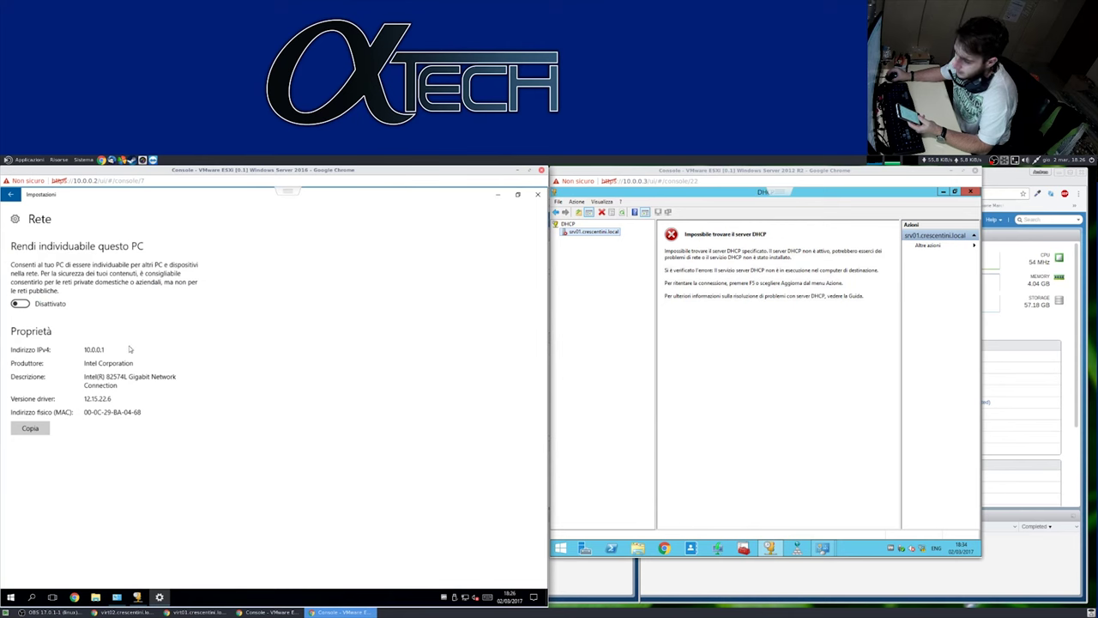
pyautogui.click(538, 197)
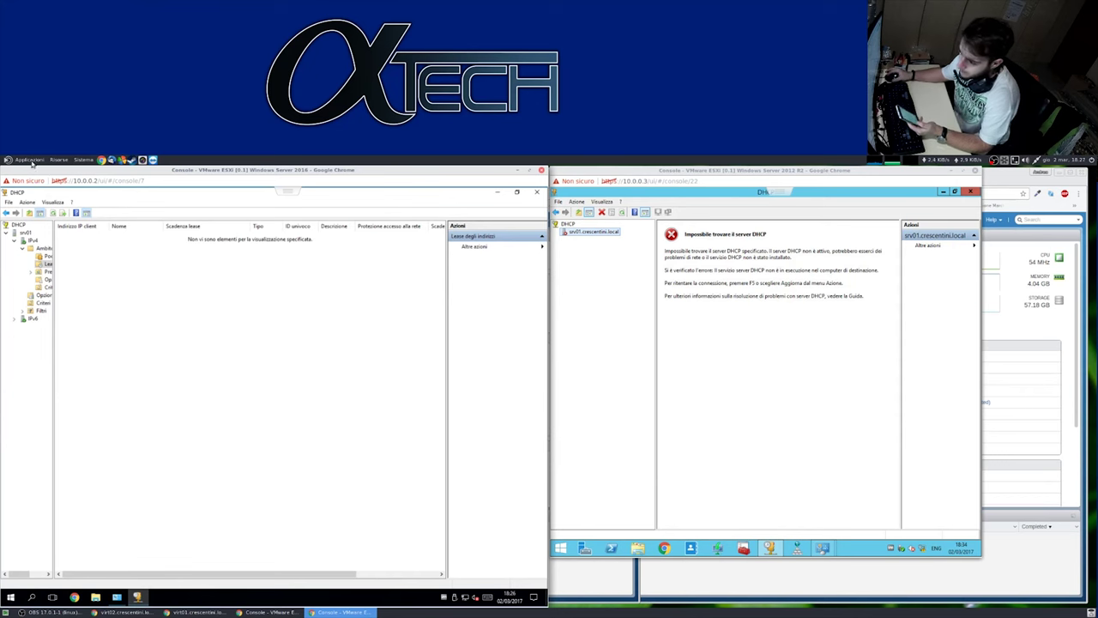
# - Widen the DHCP console tree pane and display the LAN scope's options
pyautogui.click(47, 280)
pyautogui.click(45, 266)
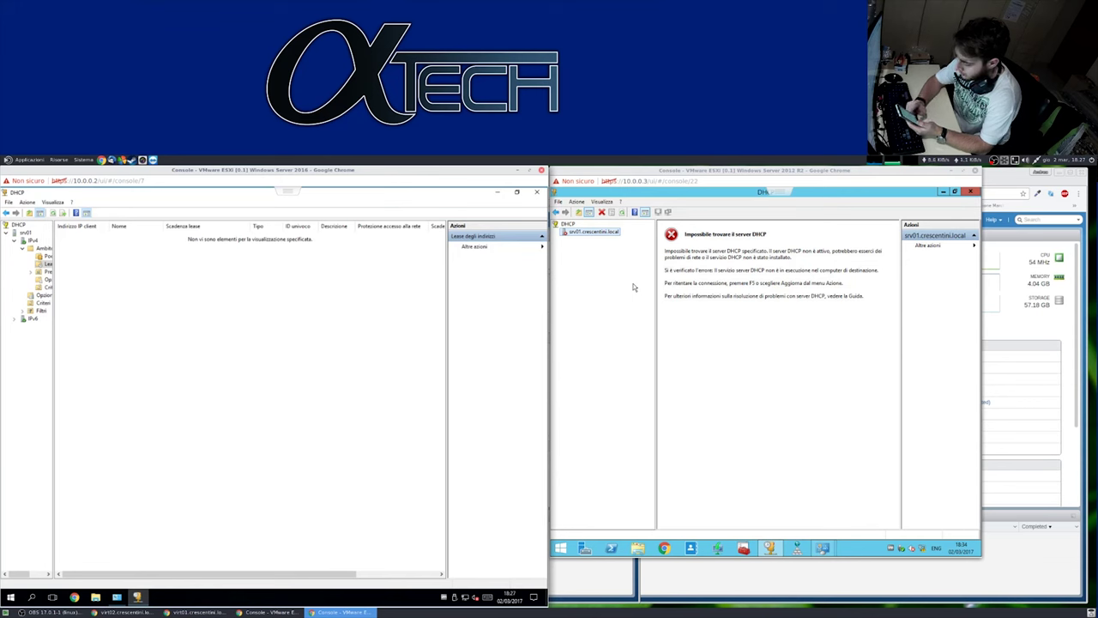
pyautogui.moveTo(54, 278); pyautogui.dragTo(86, 278)
pyautogui.click(61, 279)
# - Enable the 003 Router option with address 10.0.0.254 and apply it to the scope
pyautogui.rightClick(189, 280)
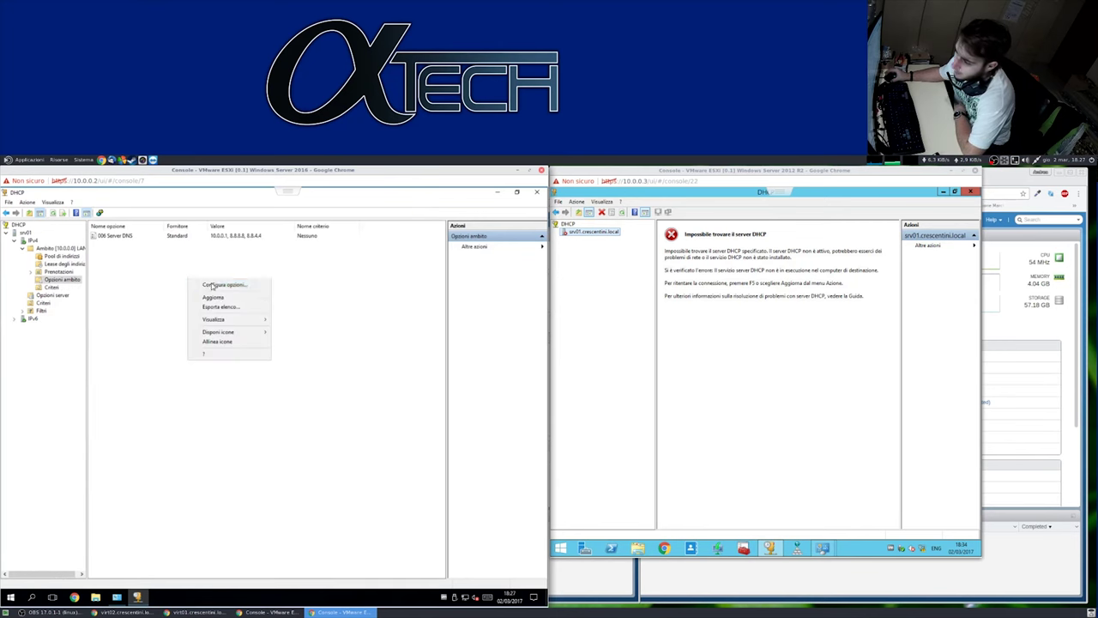
pyautogui.click(212, 286)
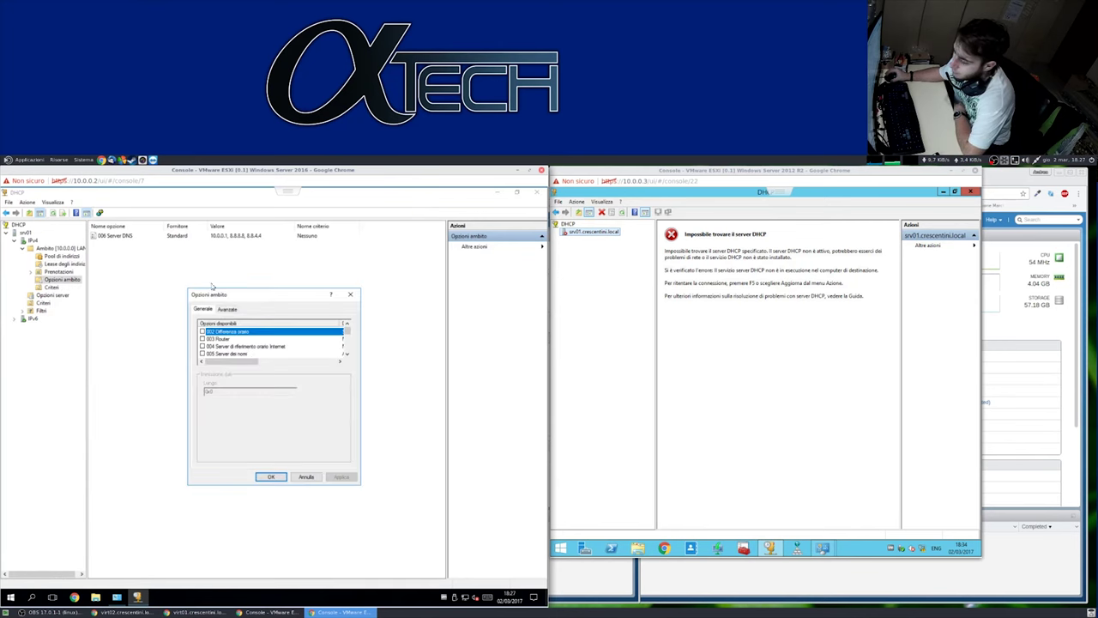
pyautogui.click(202, 338)
pyautogui.click(209, 413)
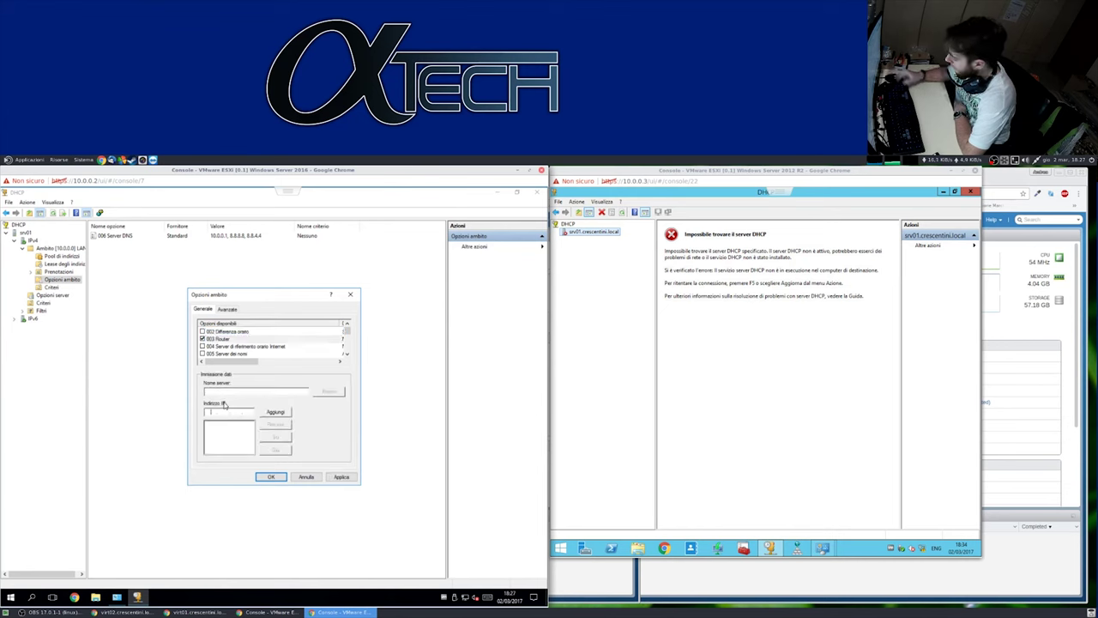
pyautogui.write('10.0.0.254')
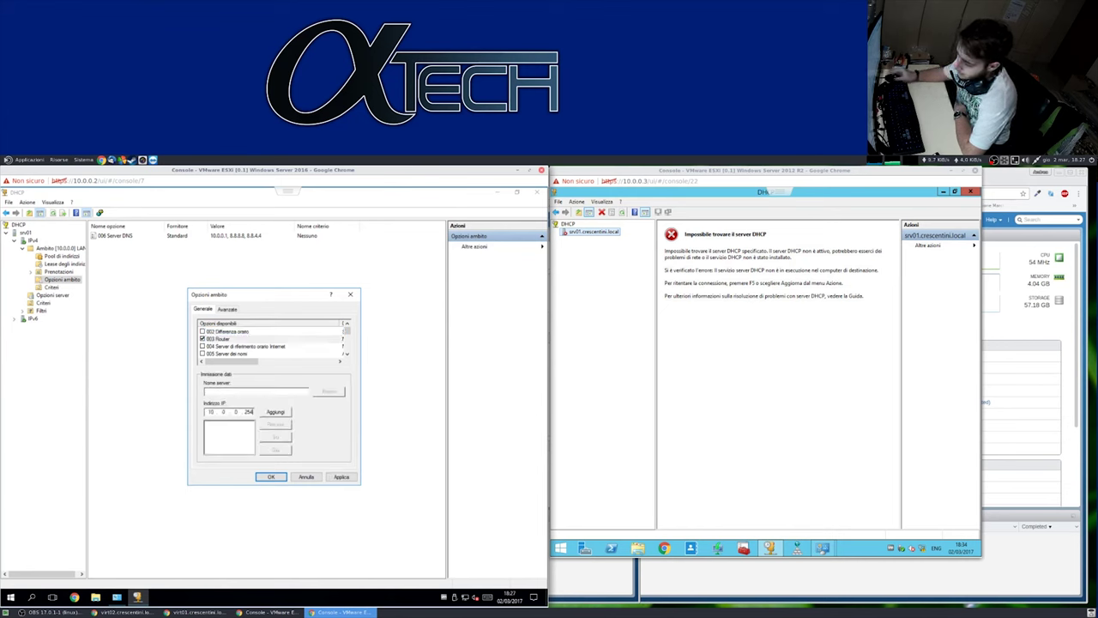
pyautogui.click(282, 413)
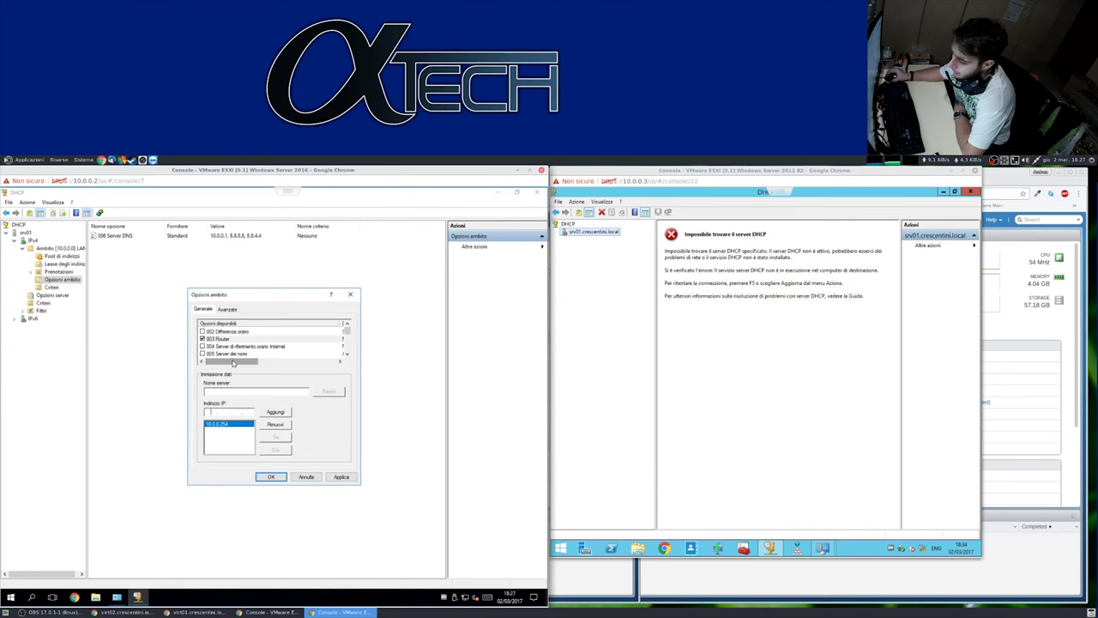
pyautogui.scroll(-3, 251, 345)
pyautogui.scroll(-7, 250, 345)
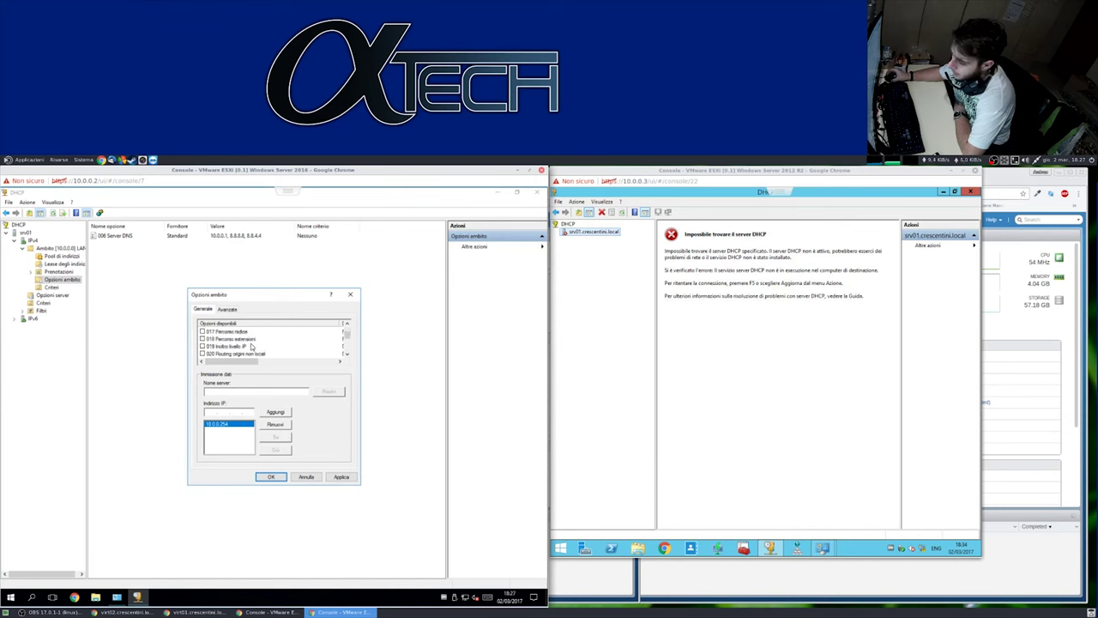
pyautogui.scroll(-12, 224, 350)
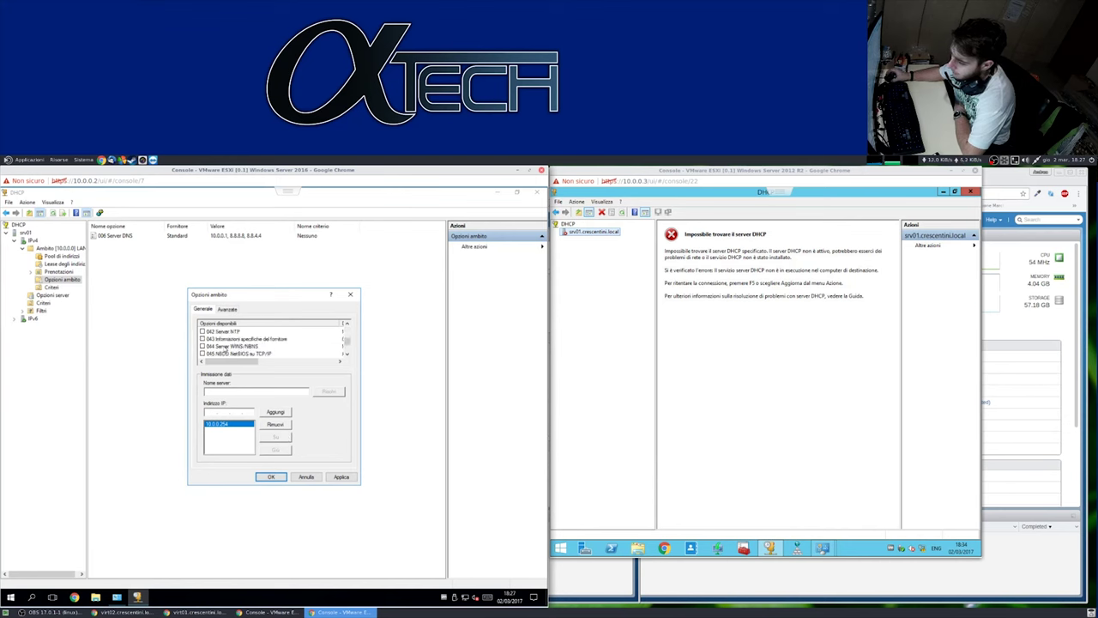
pyautogui.click(341, 476)
pyautogui.click(270, 476)
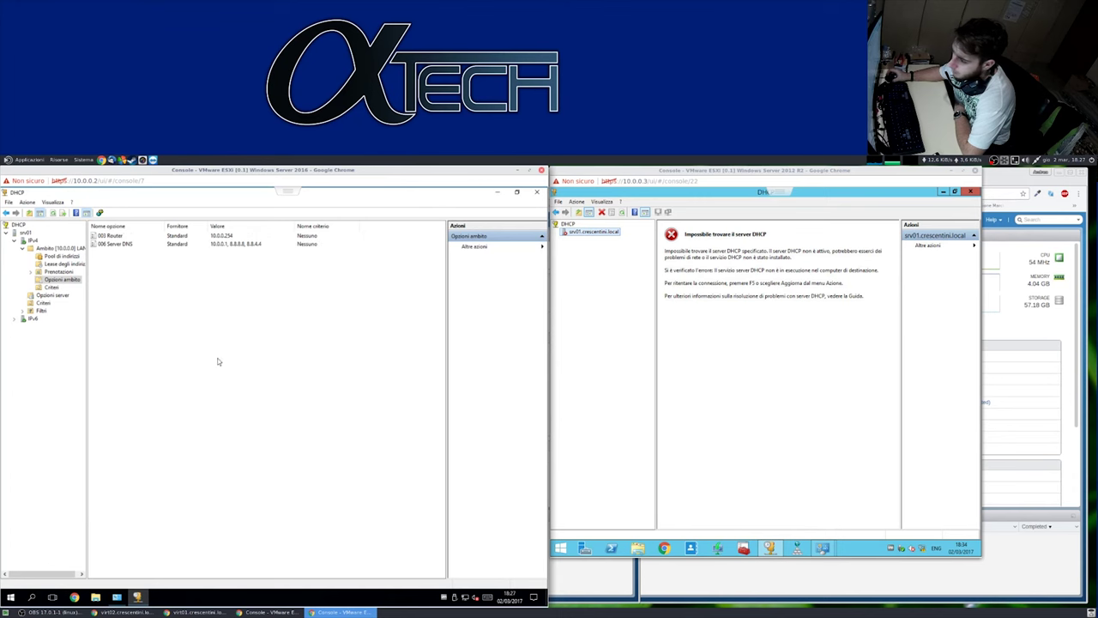
# - View the 10.0.1.10–10.0.1.200 address pool range, then go back to Lease degli indirizzi
pyautogui.click(584, 250)
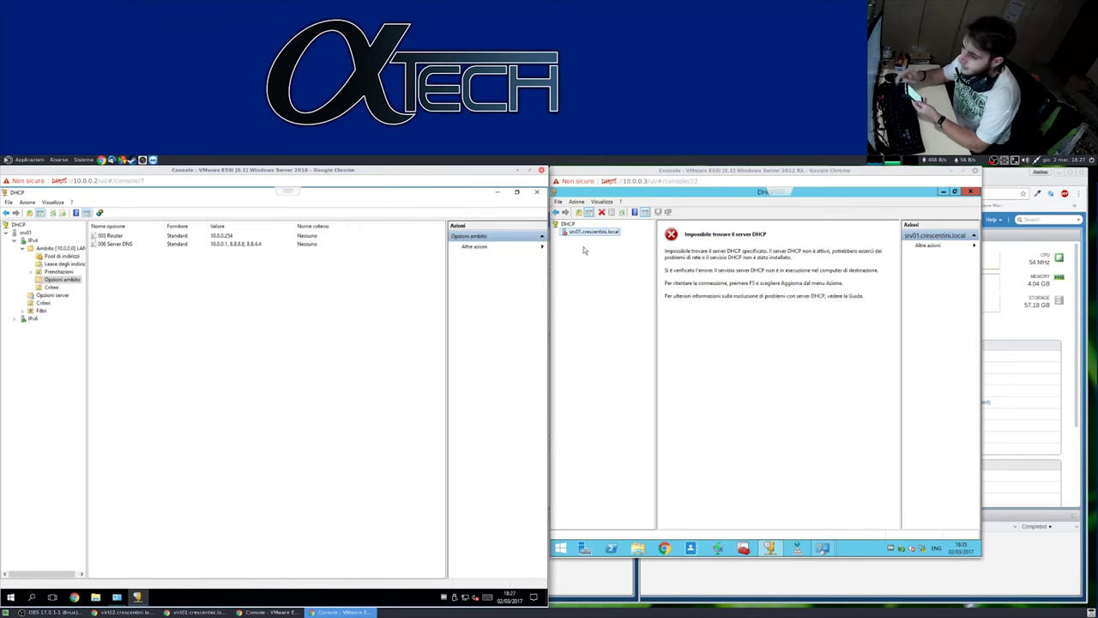
pyautogui.click(64, 265)
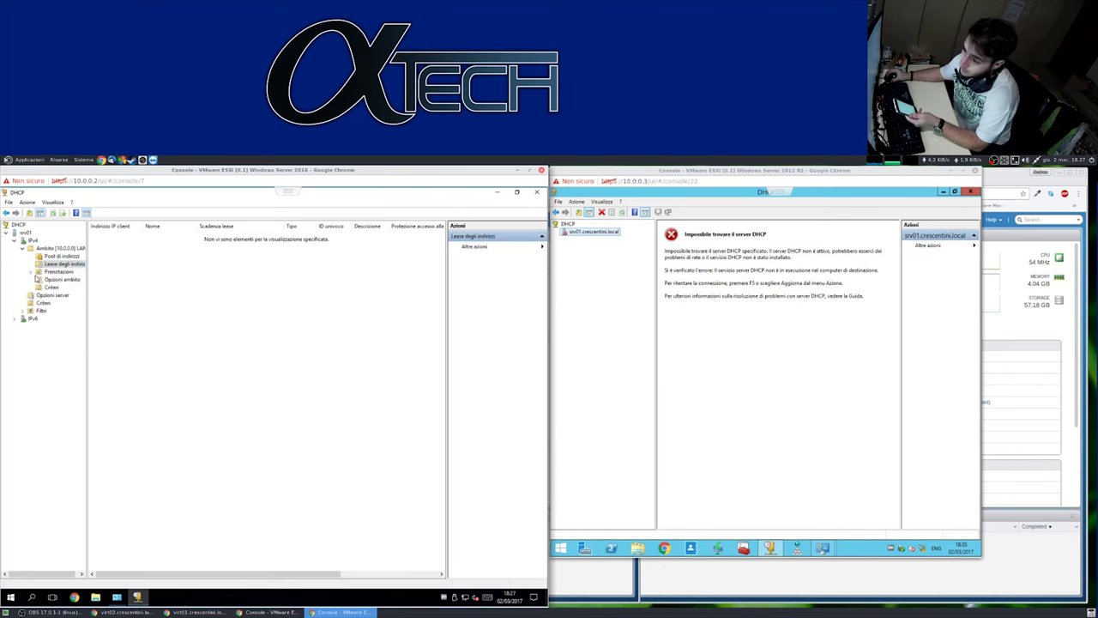
pyautogui.click(49, 257)
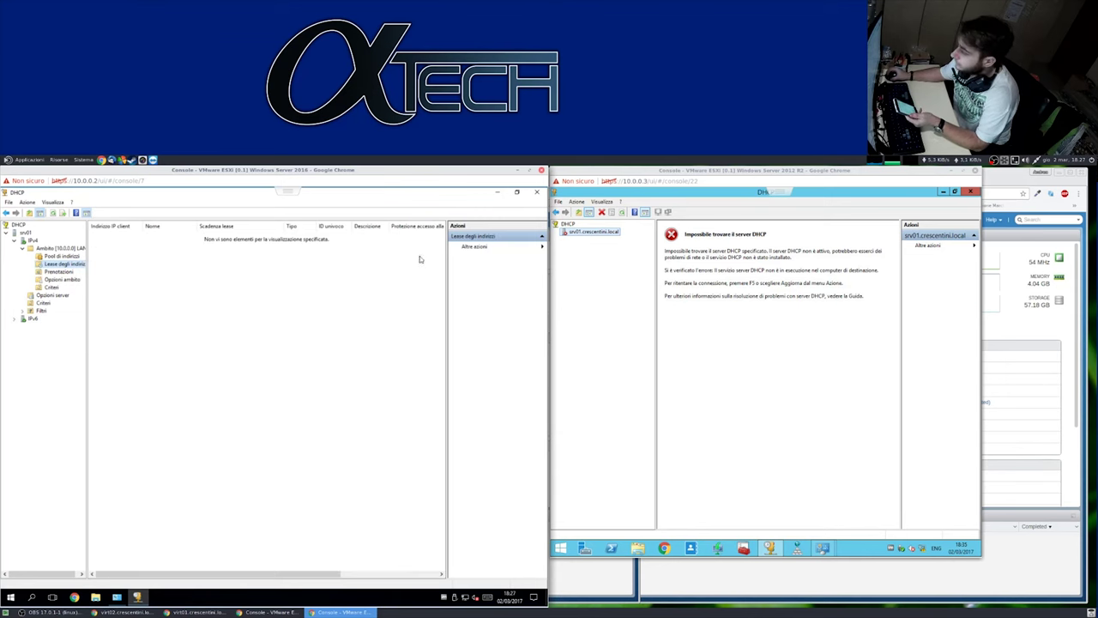
pyautogui.click(111, 235)
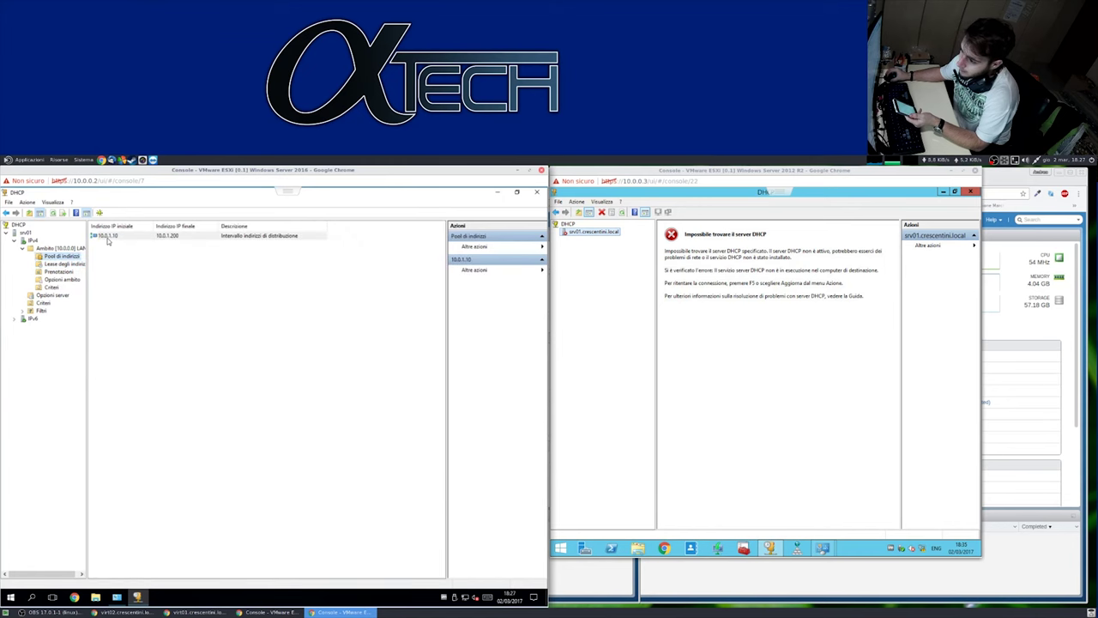
pyautogui.click(60, 265)
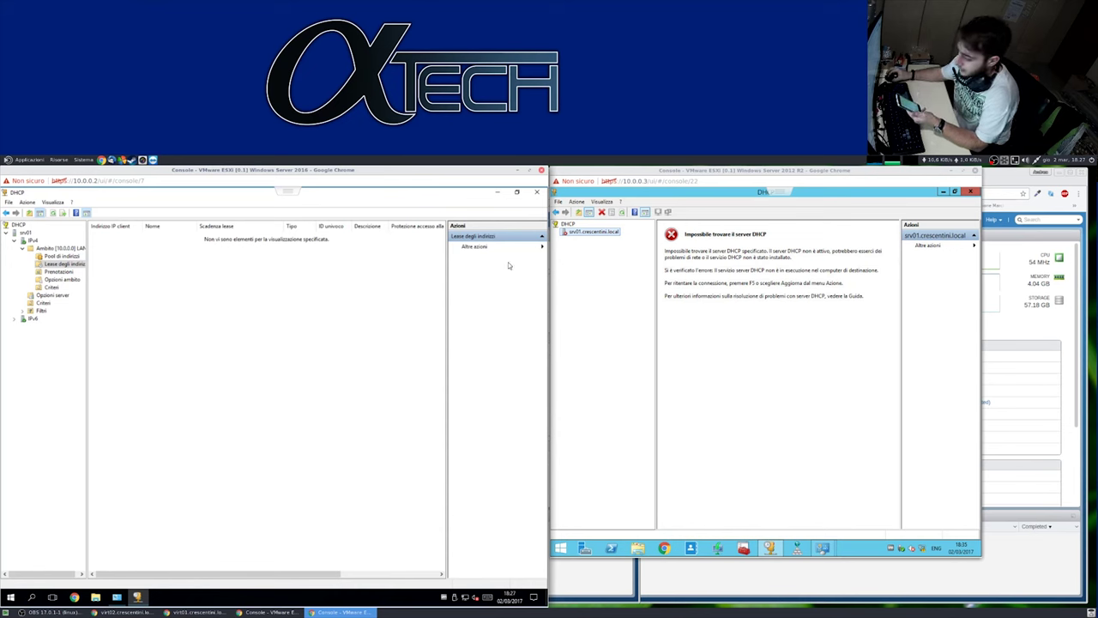
# - Bring the Server 2016 DHCP console window to the front
pyautogui.rightClick(137, 597)
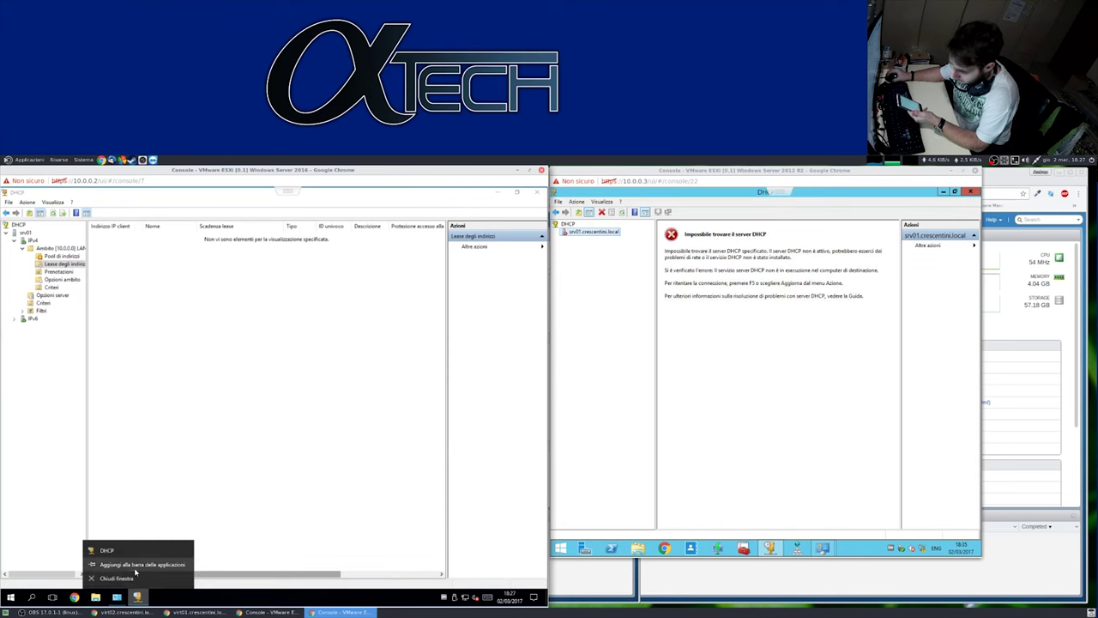
pyautogui.click(135, 578)
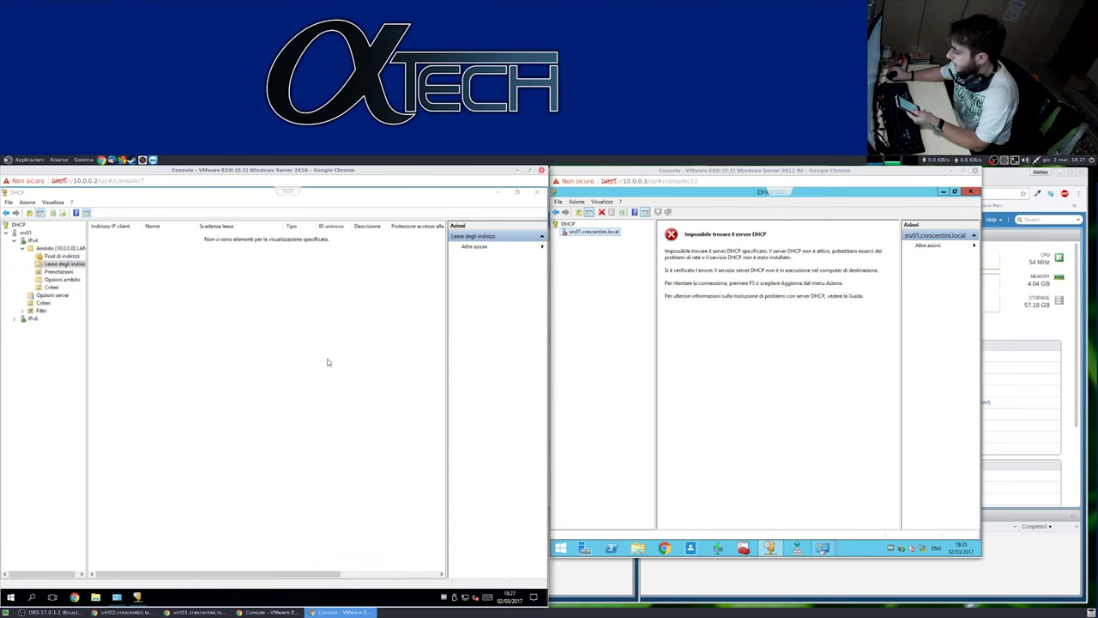
pyautogui.click(247, 366)
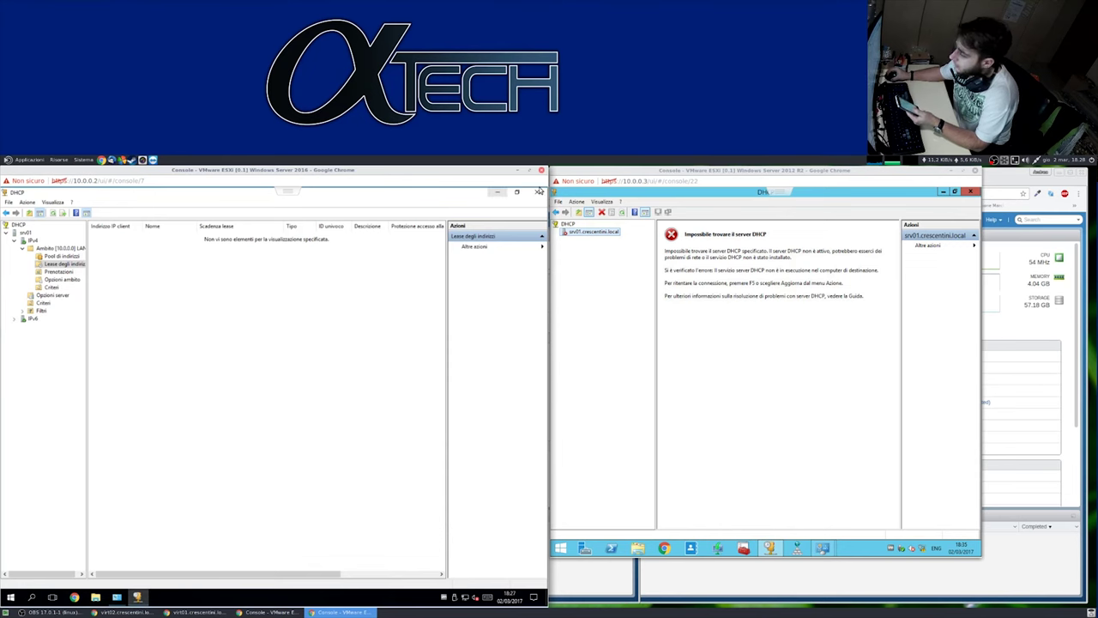
# - Restore the DHCP console window and maximize it to fill the screen
pyautogui.click(497, 191)
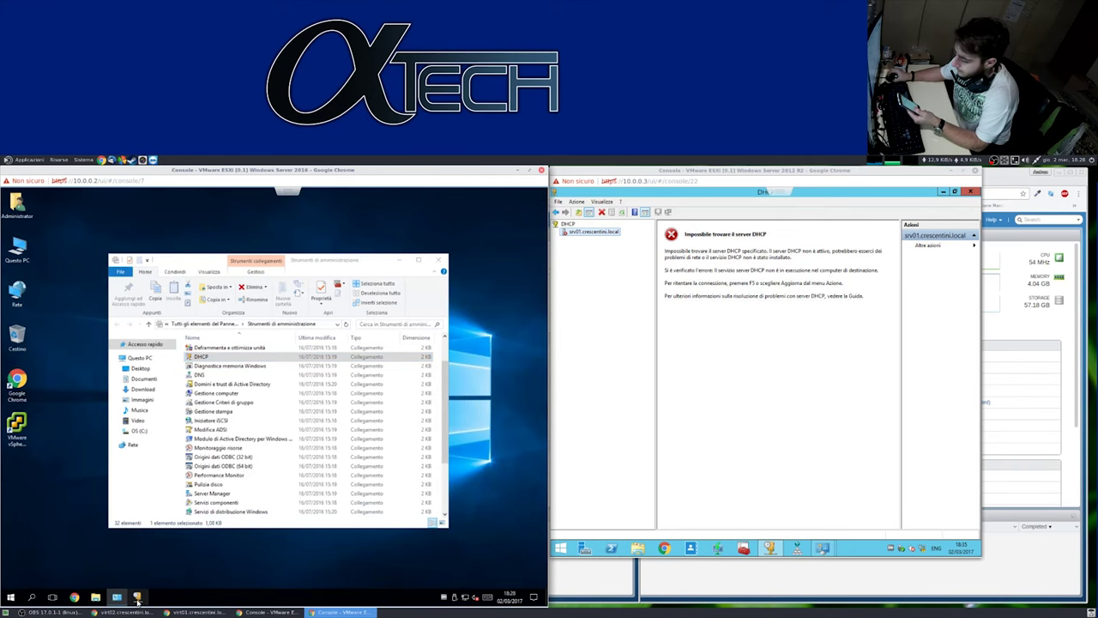
pyautogui.click(137, 598)
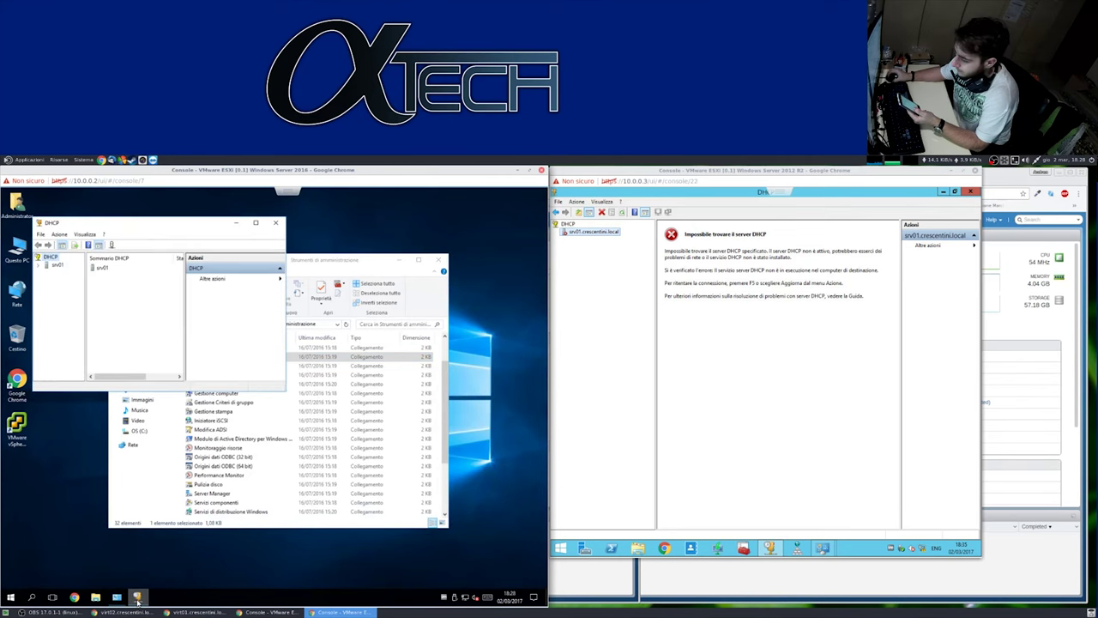
pyautogui.doubleClick(125, 219)
# - Restart srv01's DHCP service through Tutte le attività > Riavvia
pyautogui.click(26, 234)
pyautogui.rightClick(25, 235)
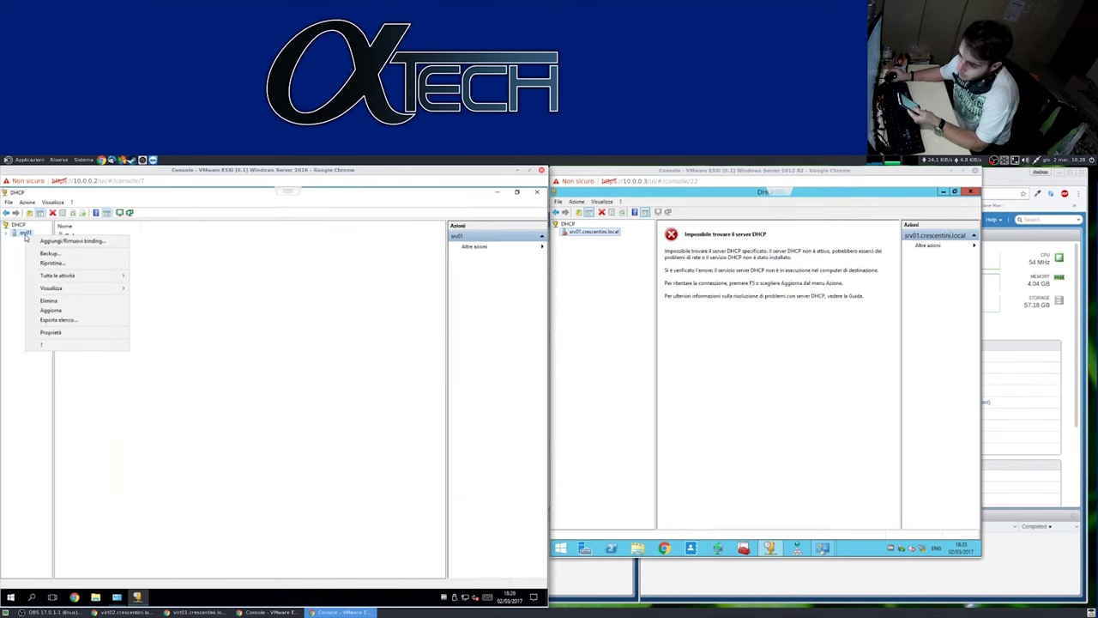
pyautogui.moveTo(99, 276)
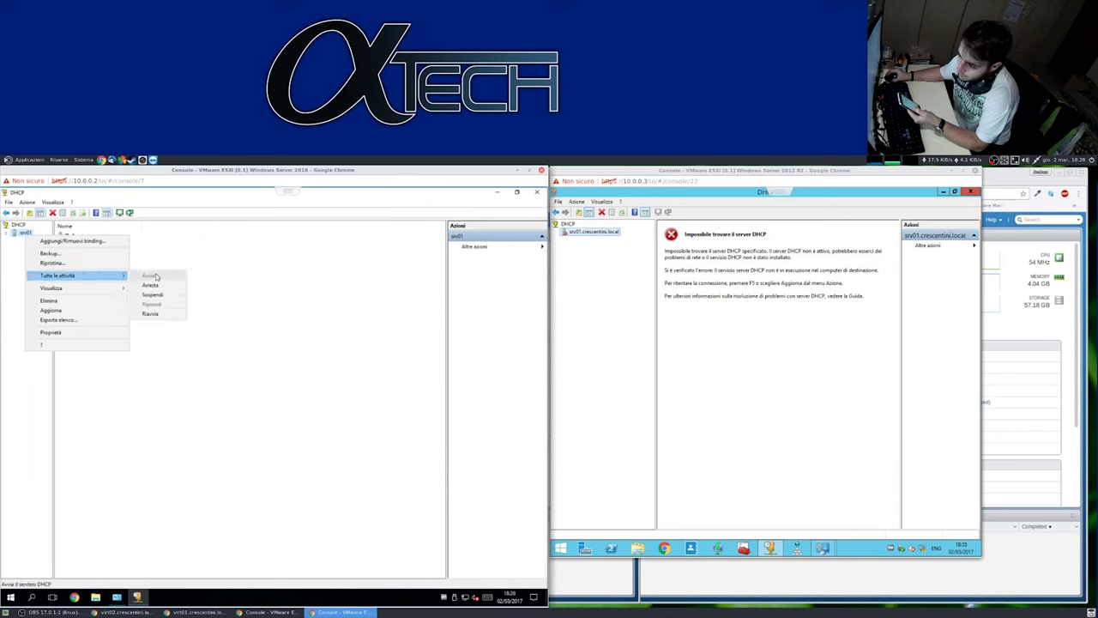
pyautogui.click(152, 314)
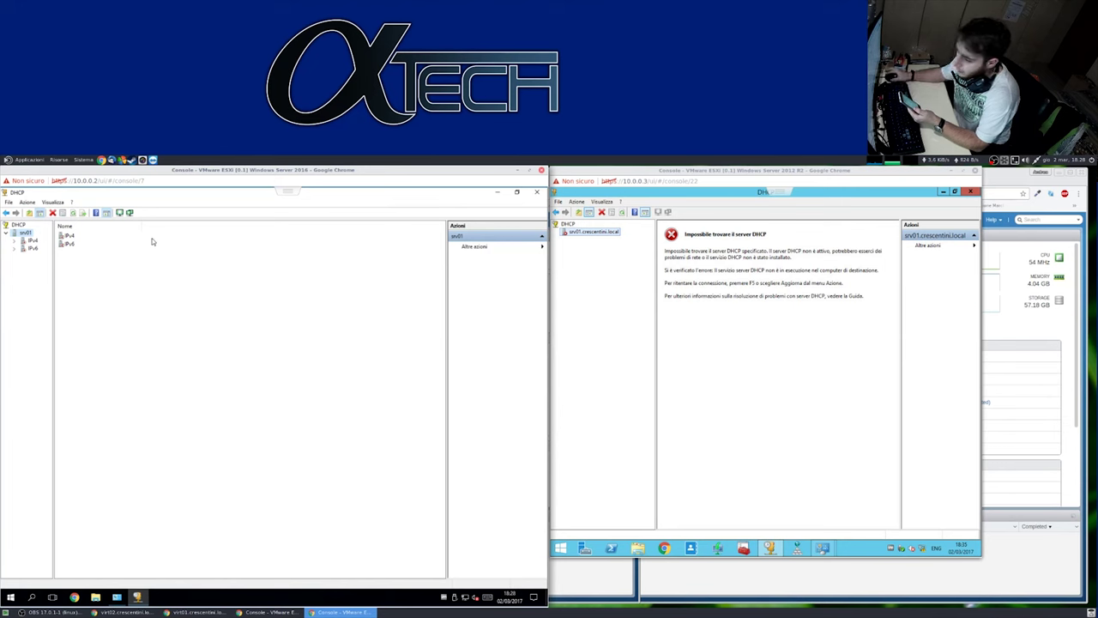
# - Open the 10.0.0.0 LAN scope's leases, select the 10.0.1.10 lease, and close the 2012 R2 DHCP console
pyautogui.doubleClick(69, 235)
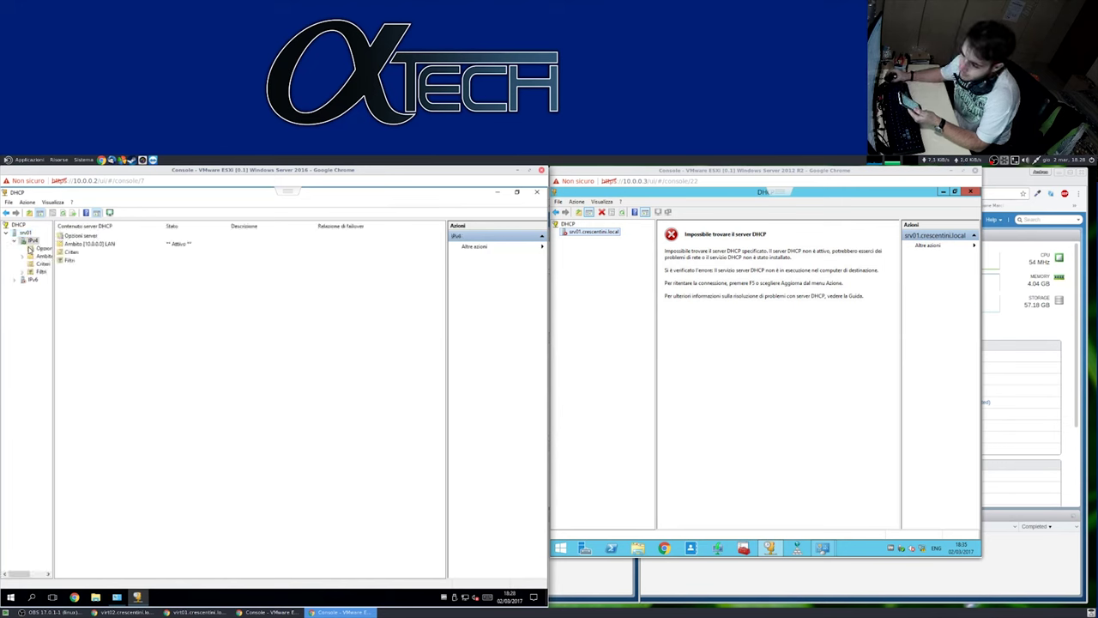
pyautogui.rightClick(28, 277)
pyautogui.click(29, 215)
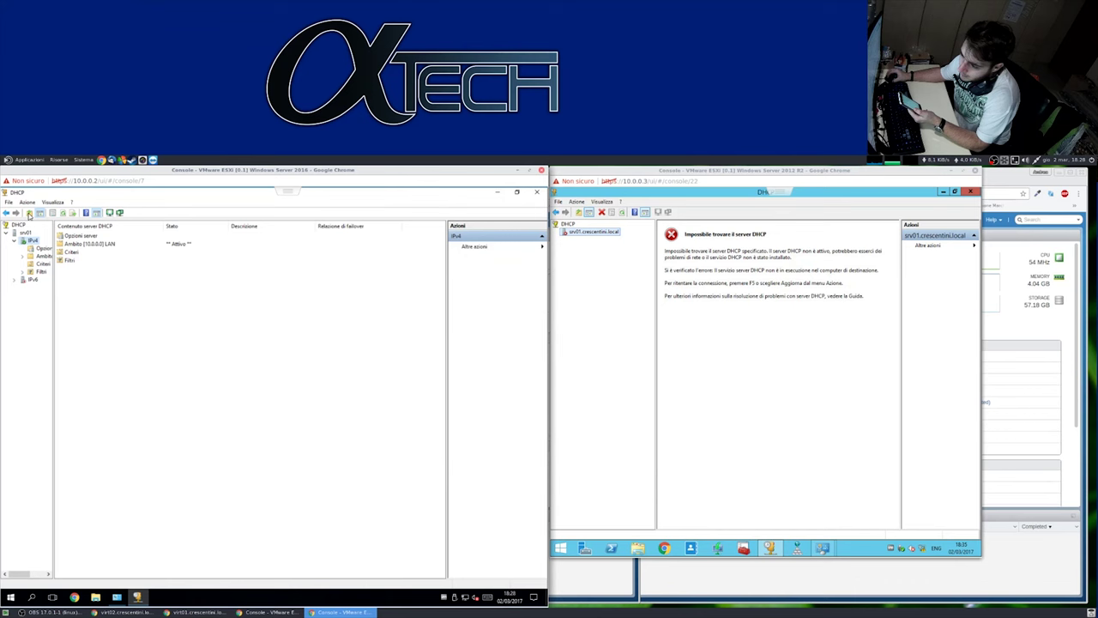
pyautogui.doubleClick(74, 243)
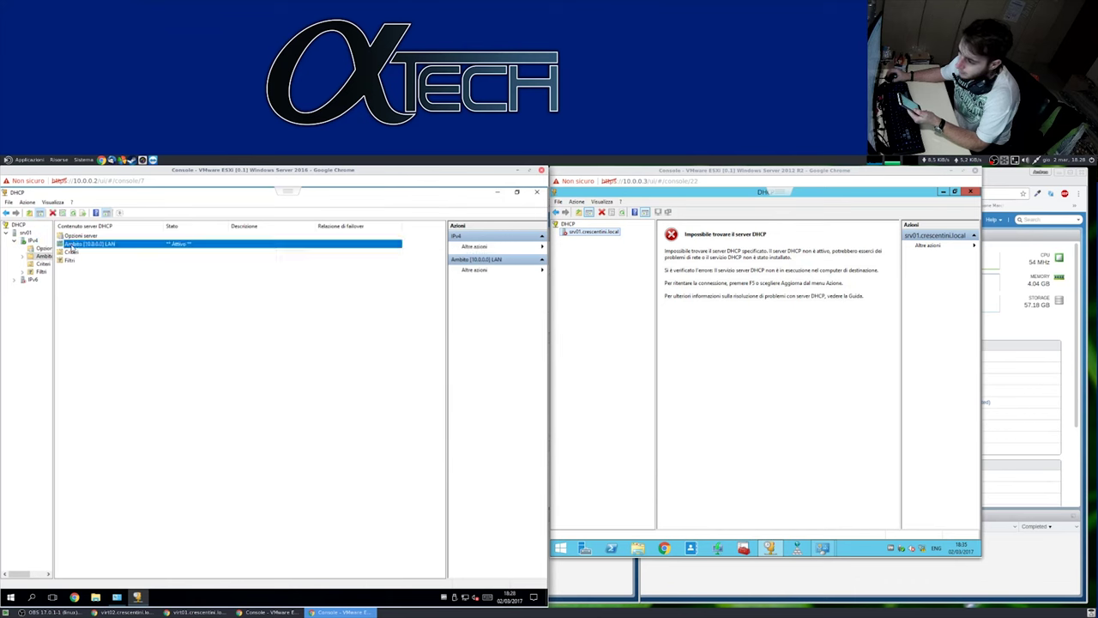
pyautogui.click(82, 245)
pyautogui.doubleClick(82, 244)
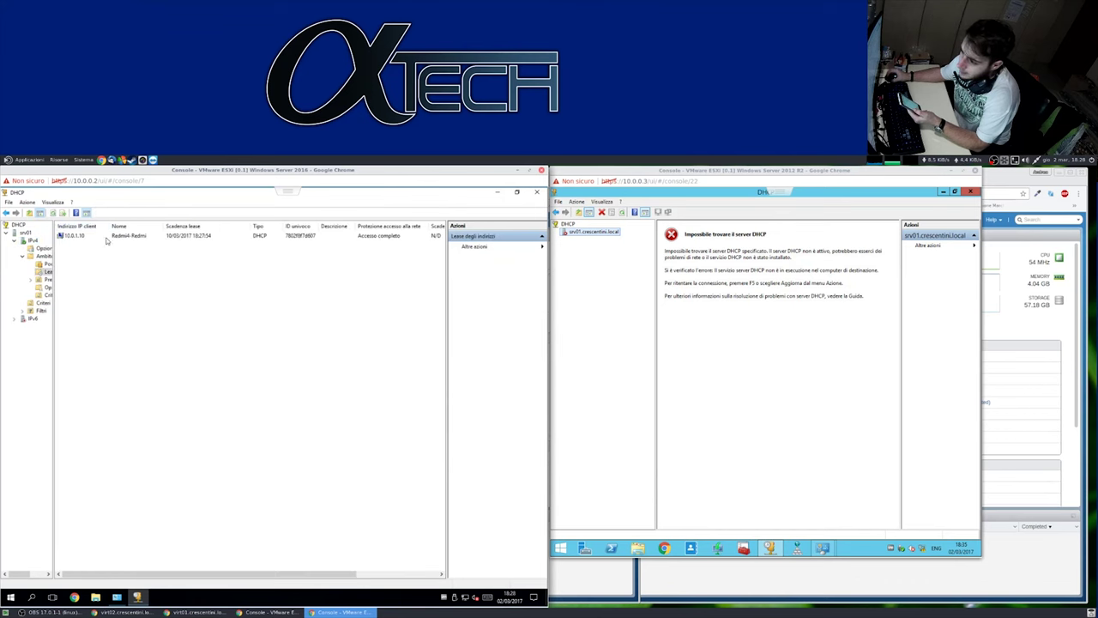
pyautogui.click(146, 237)
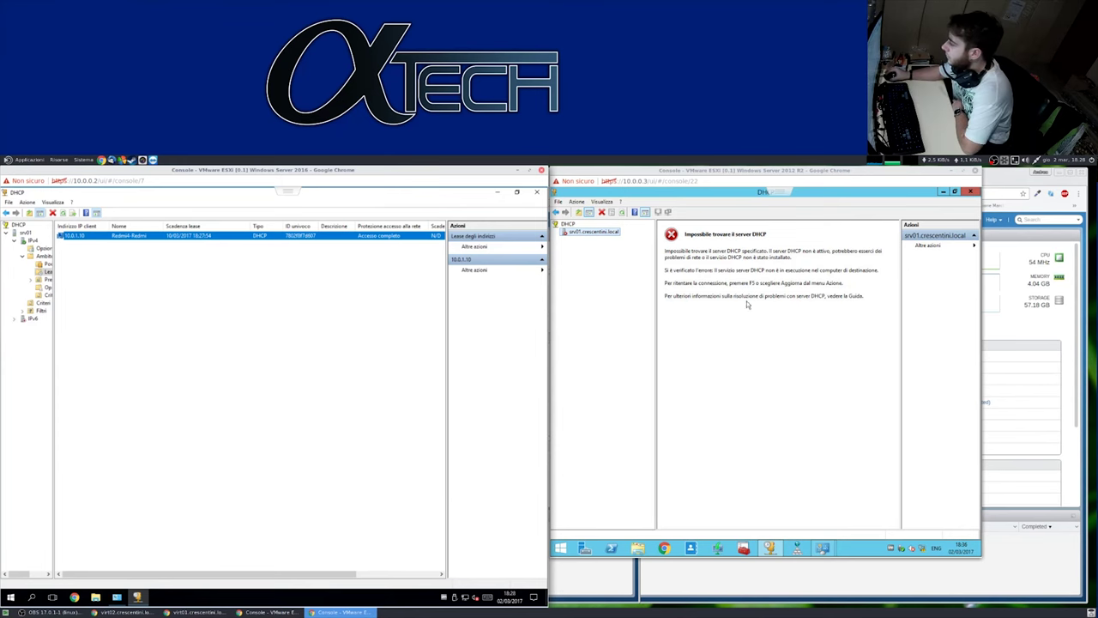
pyautogui.click(969, 193)
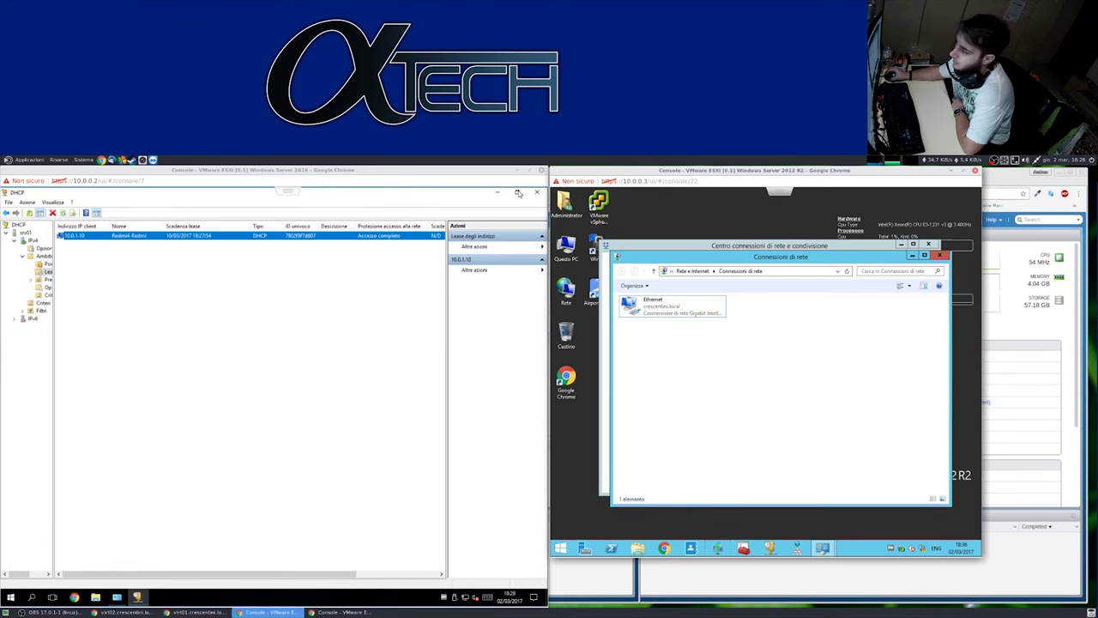
# - Close the 2016 DHCP console, both network windows and Administrative Tools, then relaunch Administrative Tools from Start
pyautogui.click(535, 193)
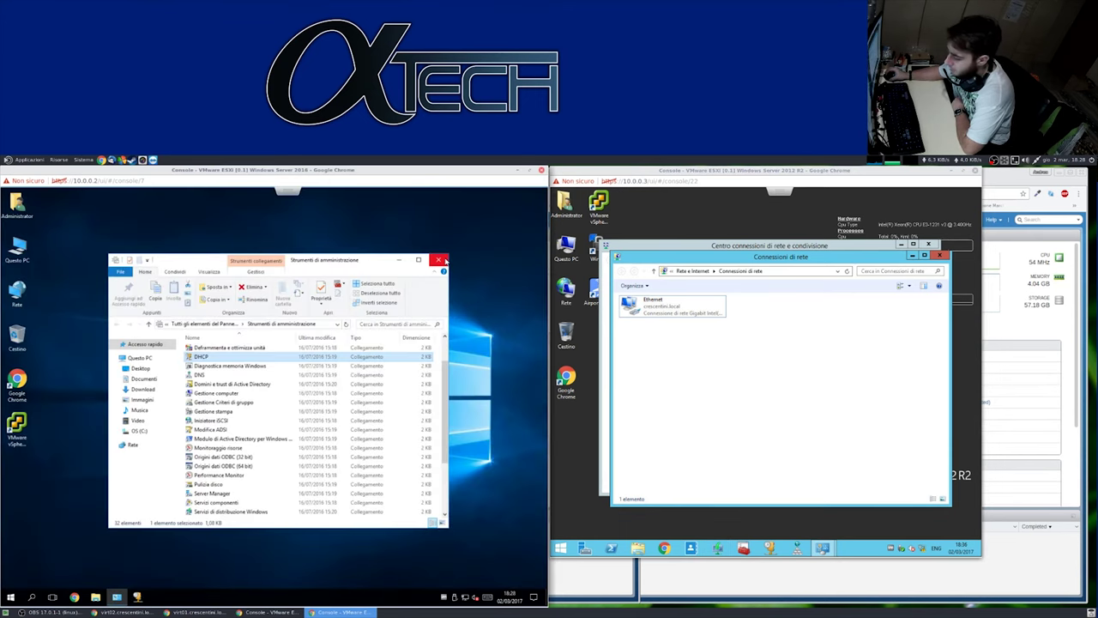
pyautogui.click(940, 255)
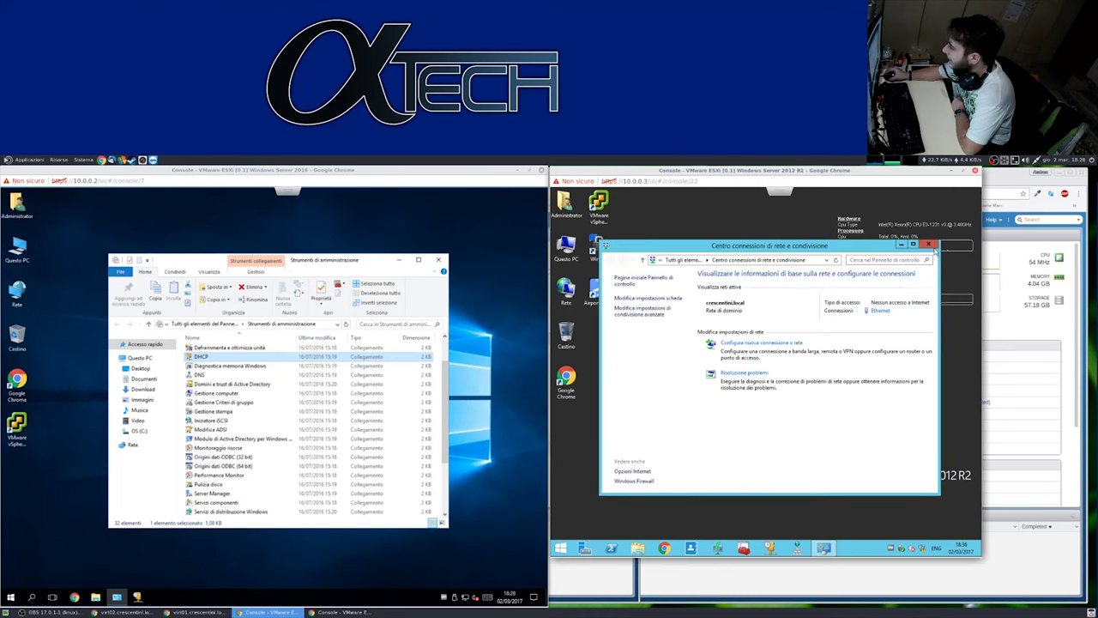
pyautogui.click(931, 246)
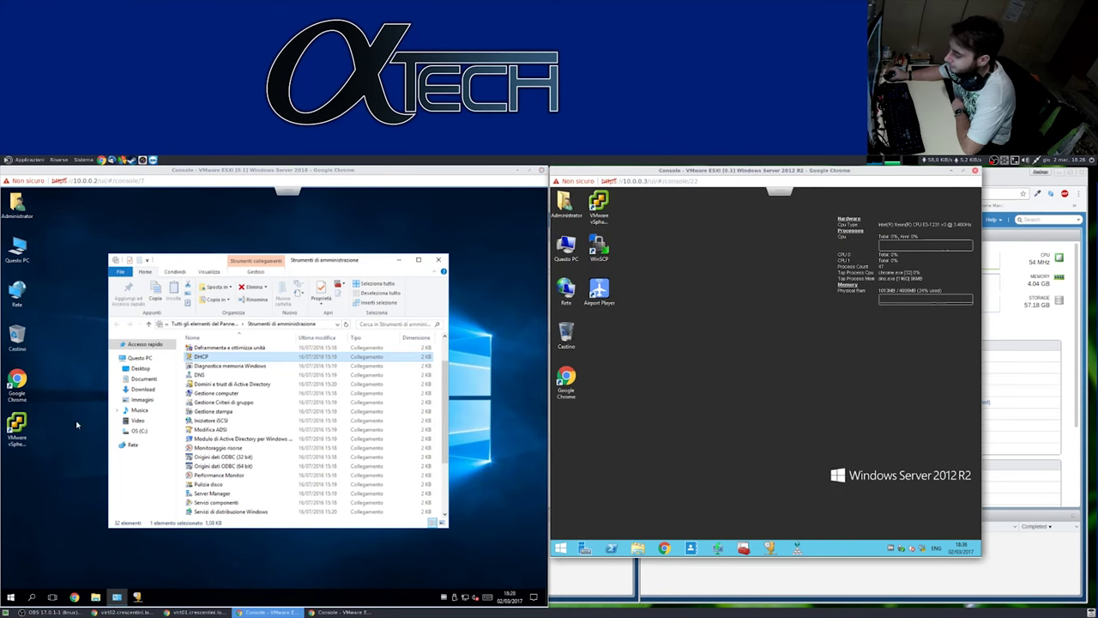
pyautogui.click(439, 259)
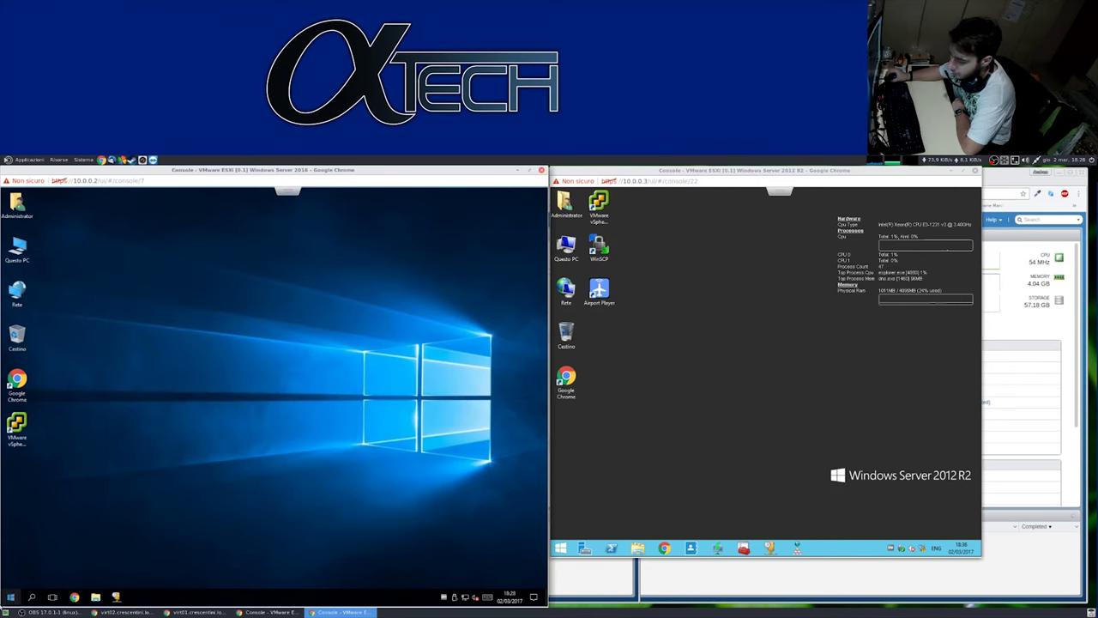
pyautogui.click(10, 596)
pyautogui.click(351, 246)
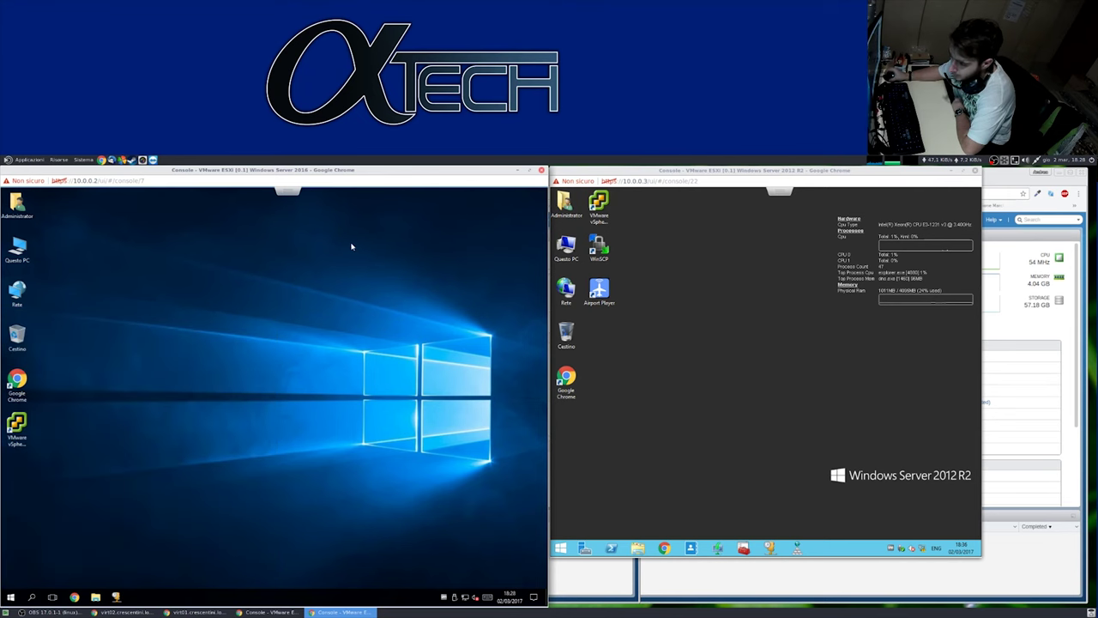
# - Open DNS Manager from Administrative Tools and expand the SRV01 server
pyautogui.scroll(-4, 257, 412)
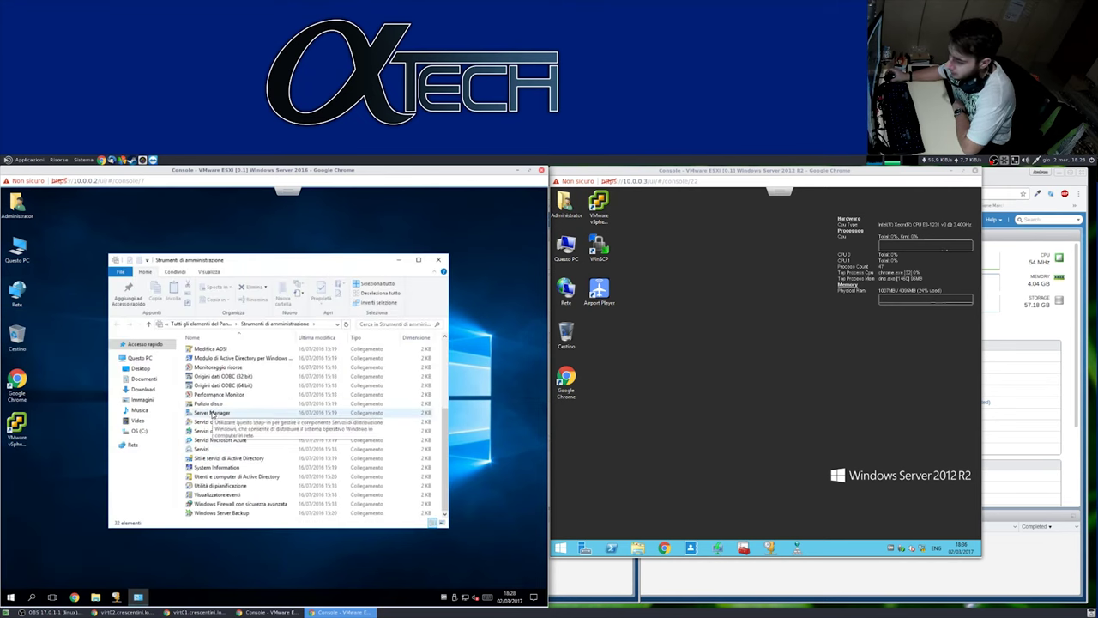
pyautogui.scroll(4, 212, 414)
pyautogui.doubleClick(202, 416)
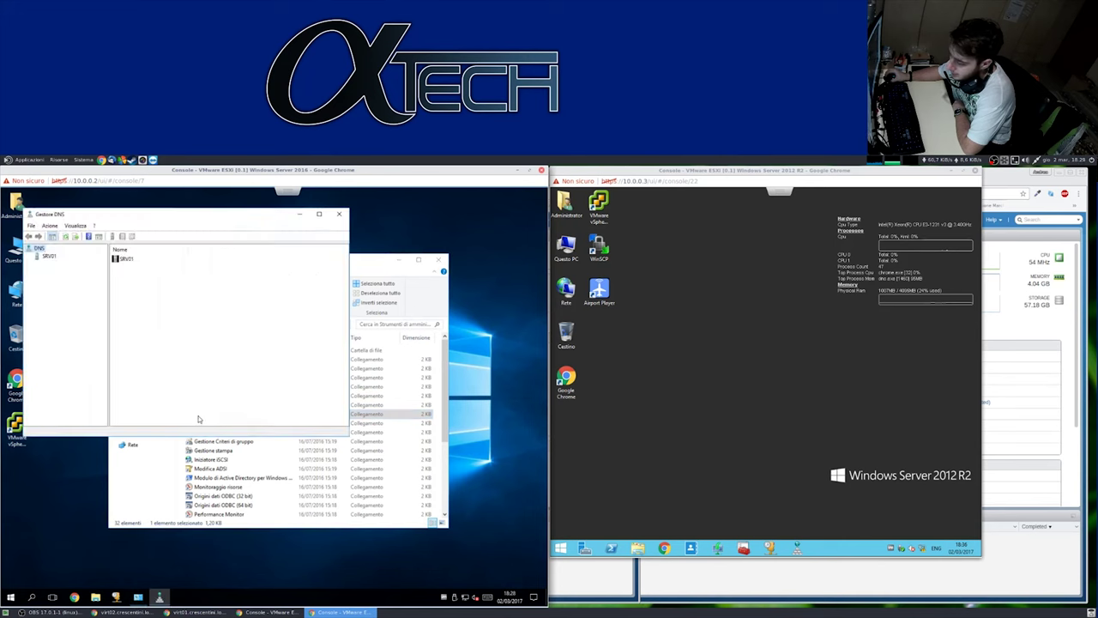
pyautogui.doubleClick(49, 256)
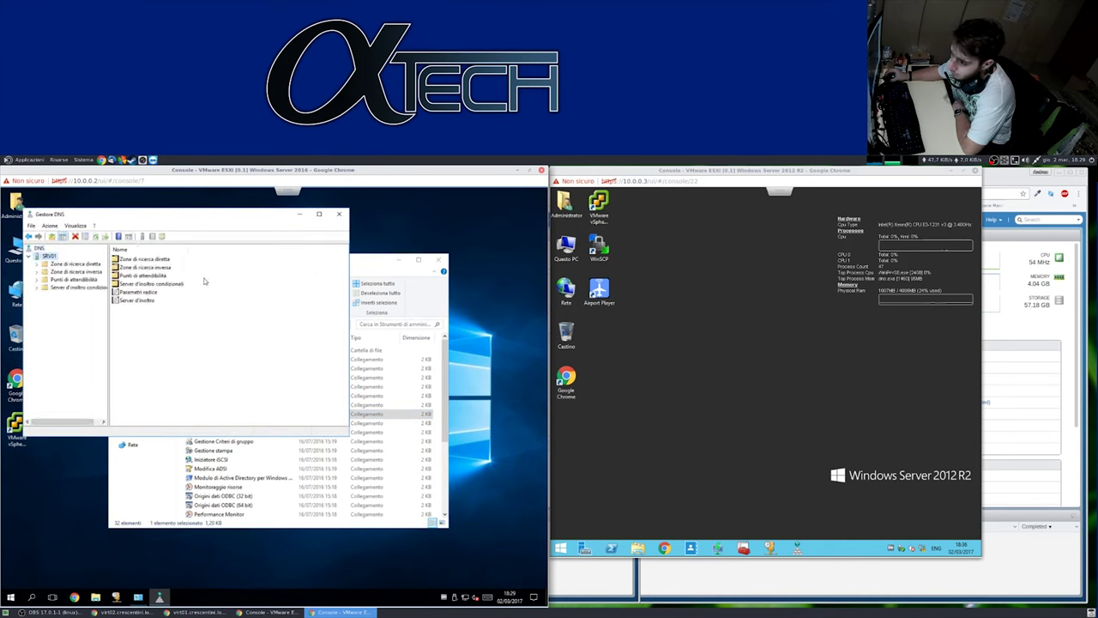
pyautogui.rightClick(53, 255)
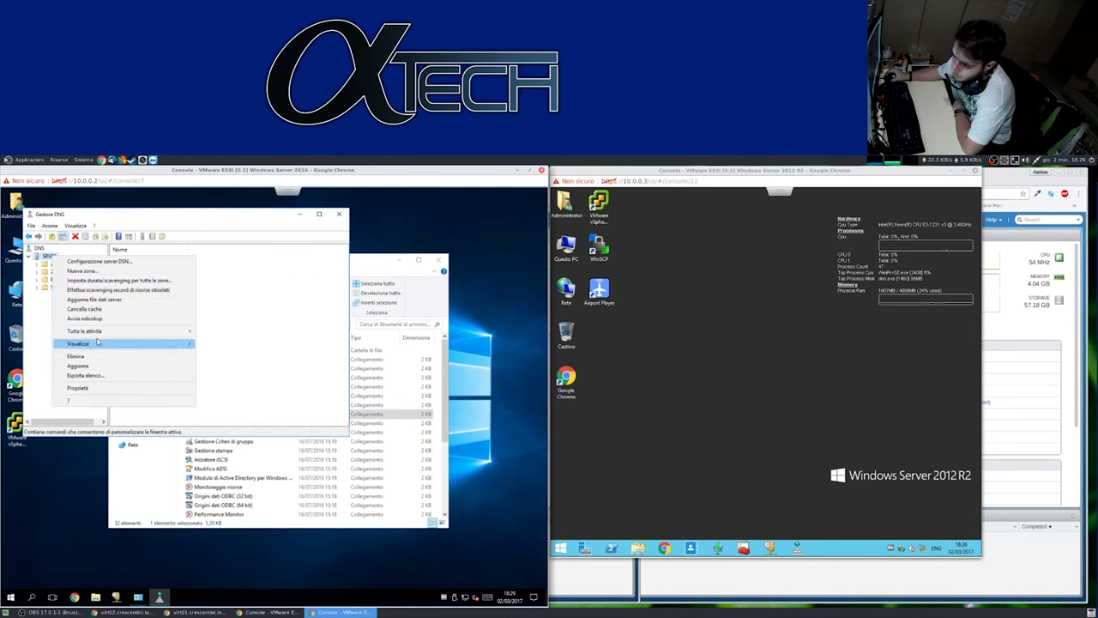
pyautogui.click(283, 282)
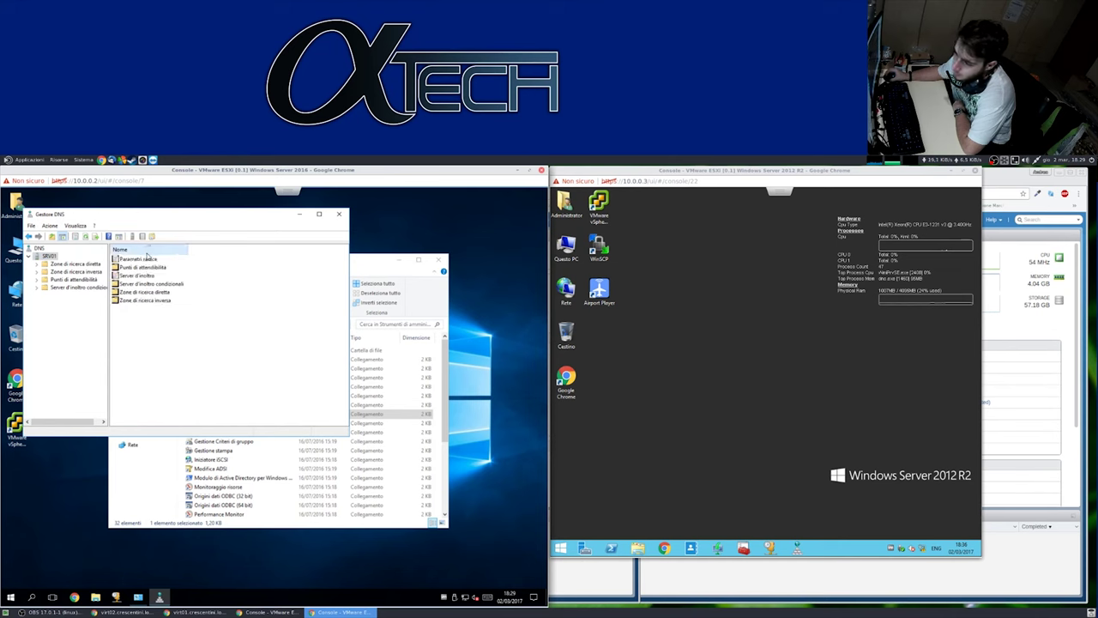
# - View SRV01's forward and reverse lookup zones, then close DNS Manager
pyautogui.doubleClick(143, 261)
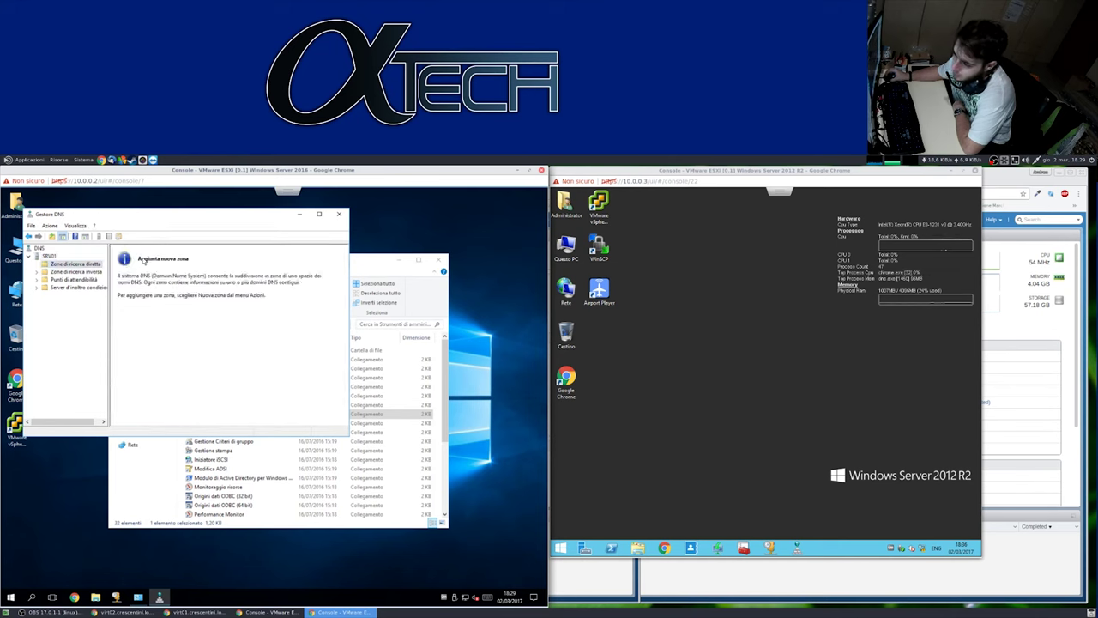
pyautogui.click(76, 273)
pyautogui.click(75, 263)
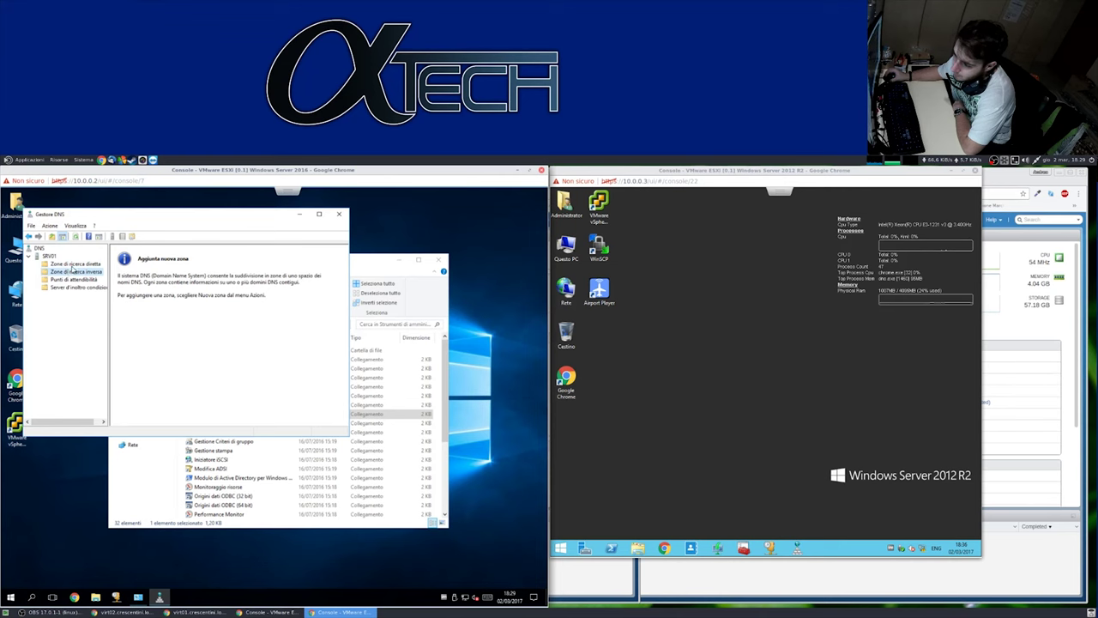
pyautogui.click(339, 214)
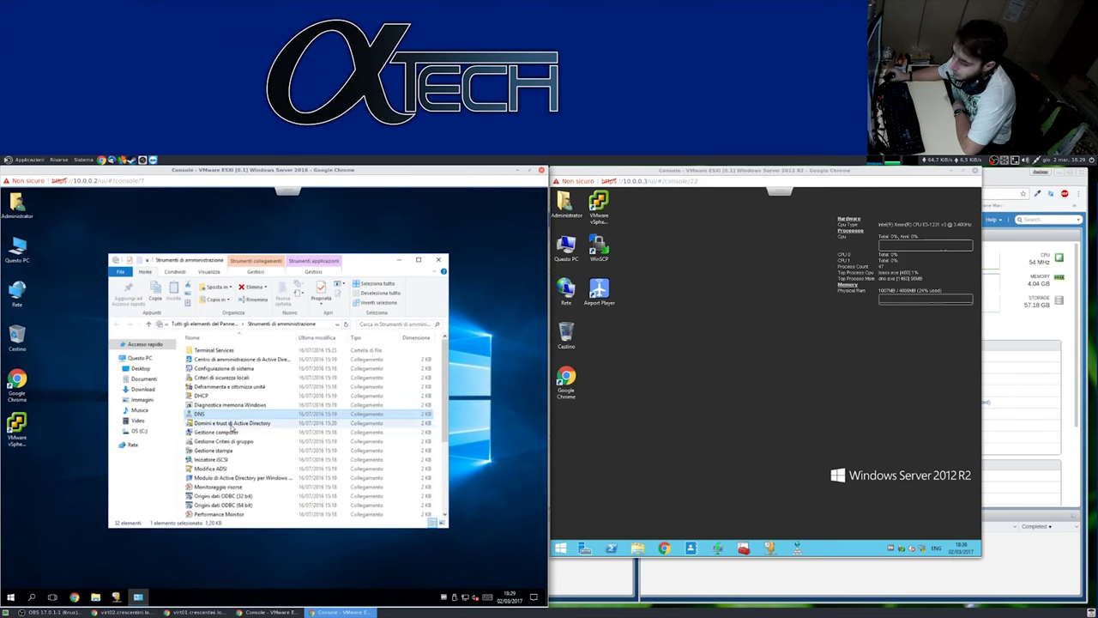
pyautogui.scroll(-5, 266, 433)
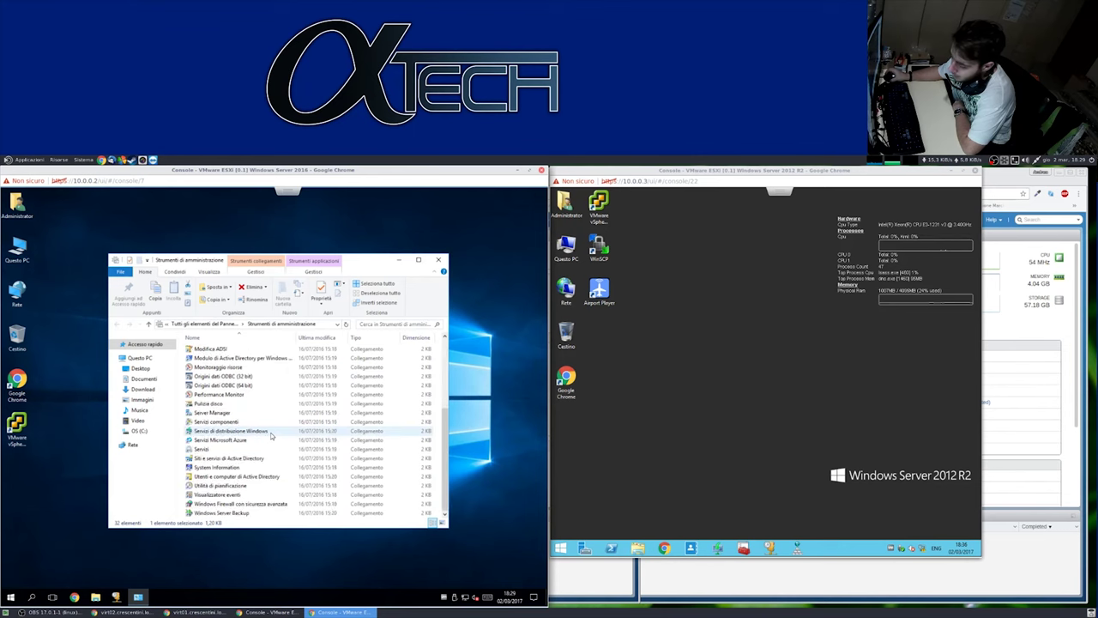
pyautogui.scroll(5, 271, 436)
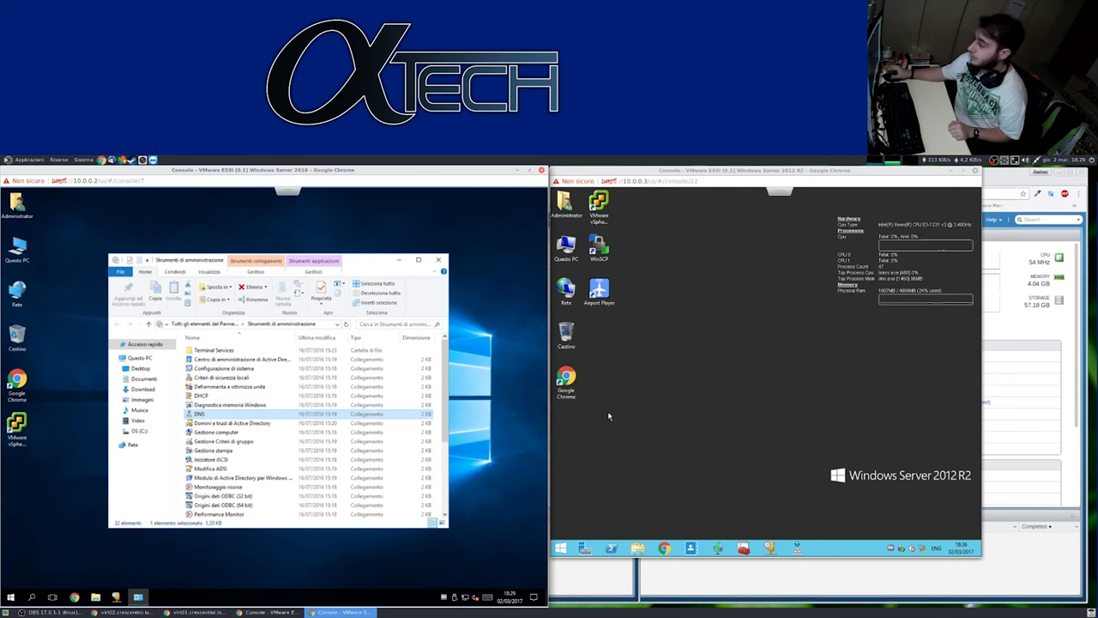
pyautogui.click(753, 367)
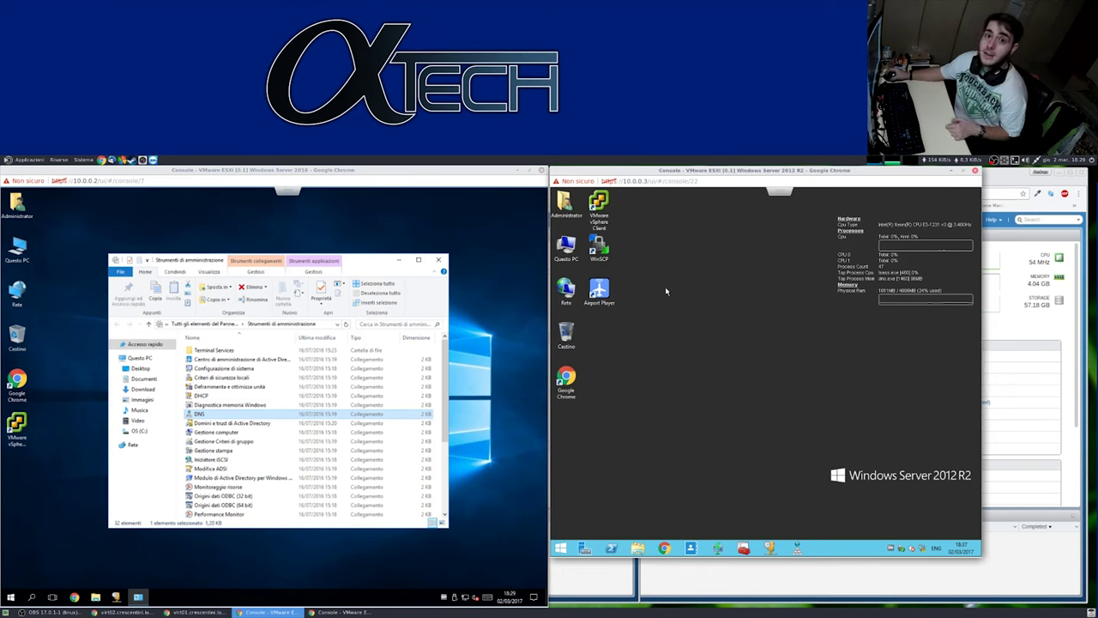
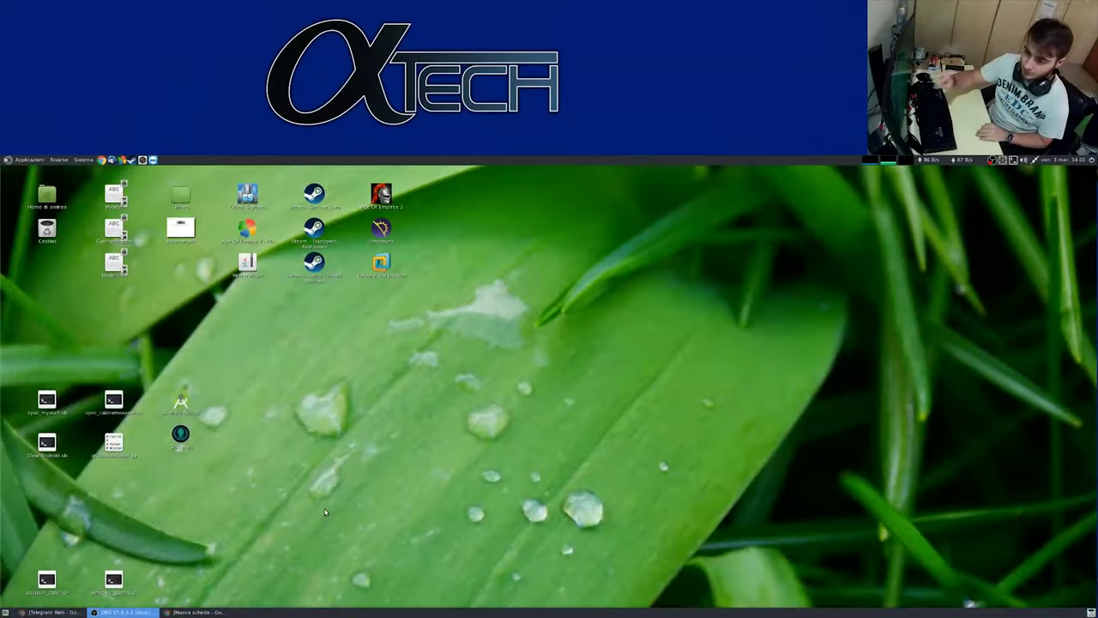
# - Log in to the ESXi Host Client at 10.0.0.2 as root
pyautogui.click(197, 611)
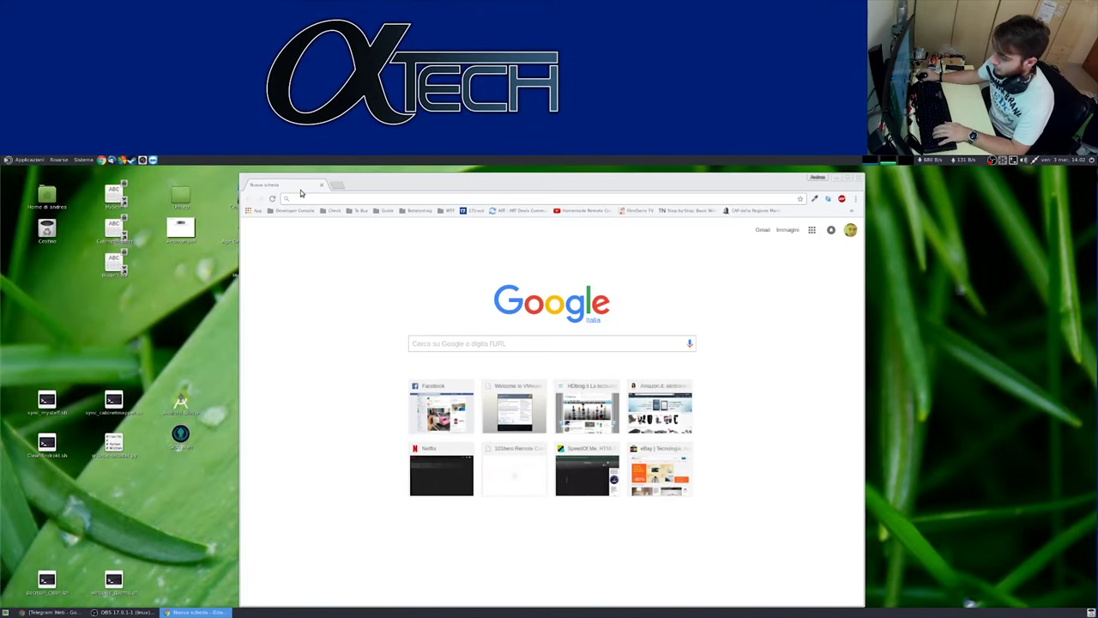
pyautogui.write('10.0.0.2')
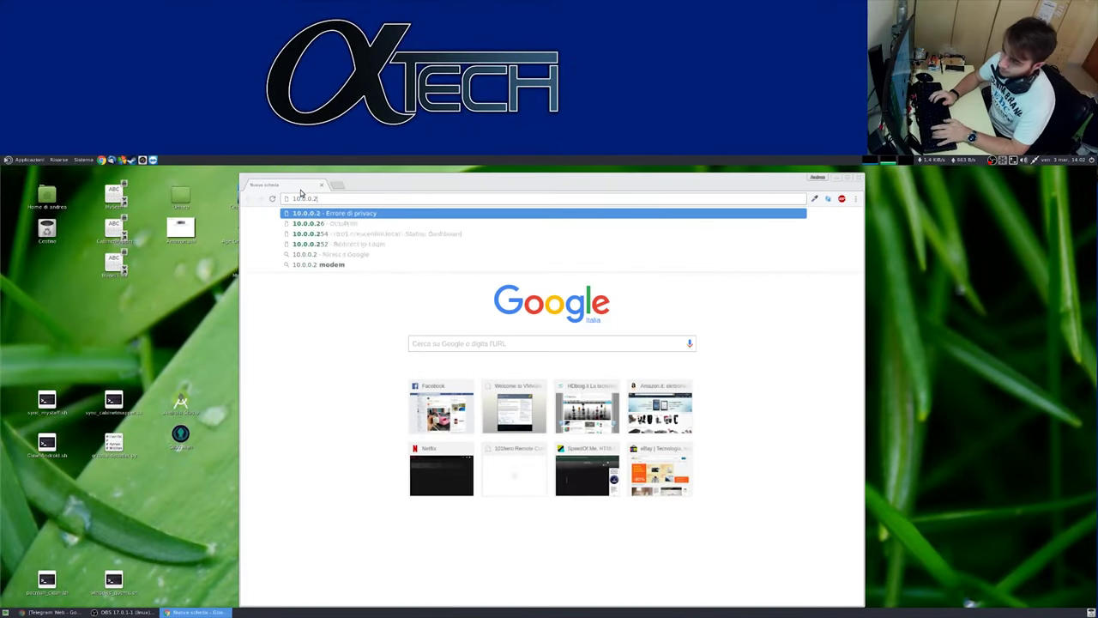
pyautogui.press('Return')
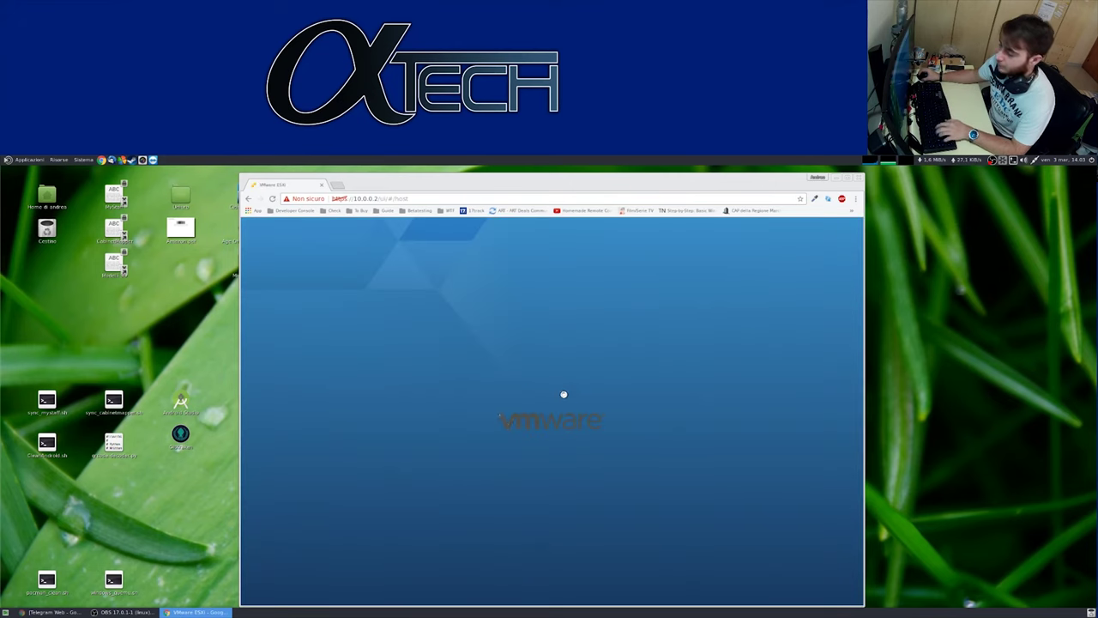
pyautogui.click(327, 363)
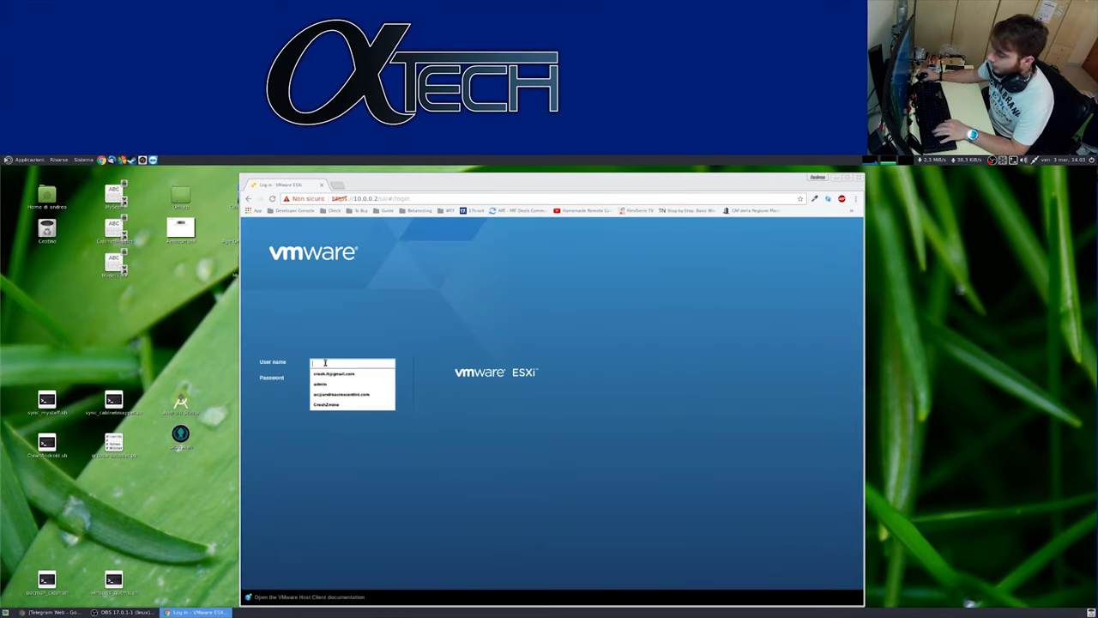
pyautogui.write('root')
pyautogui.press('Tab')
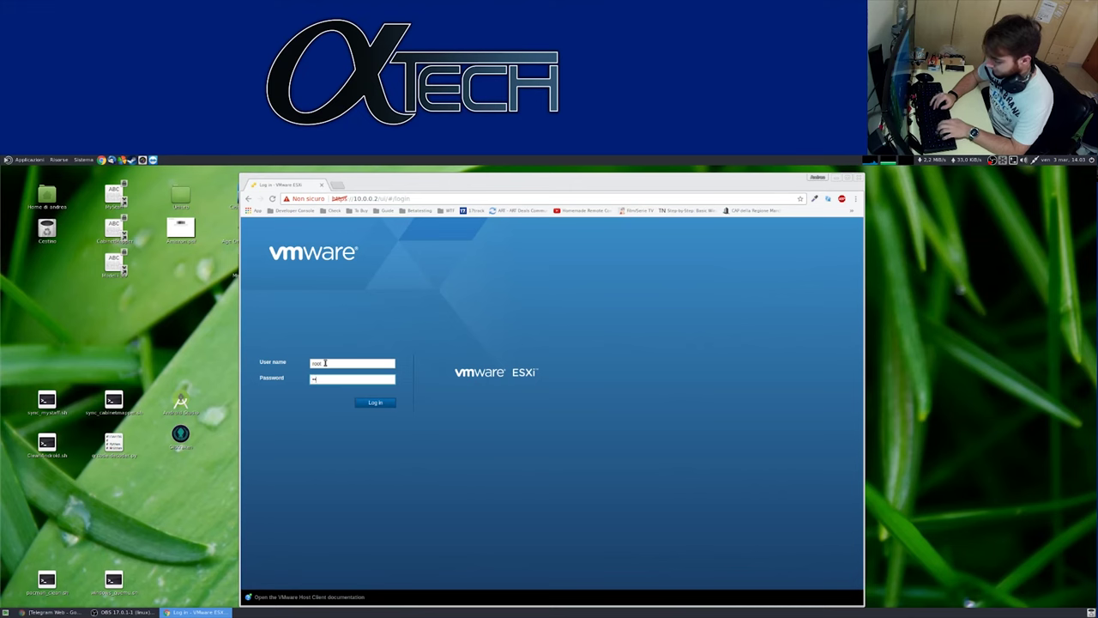
pyautogui.press('Return')
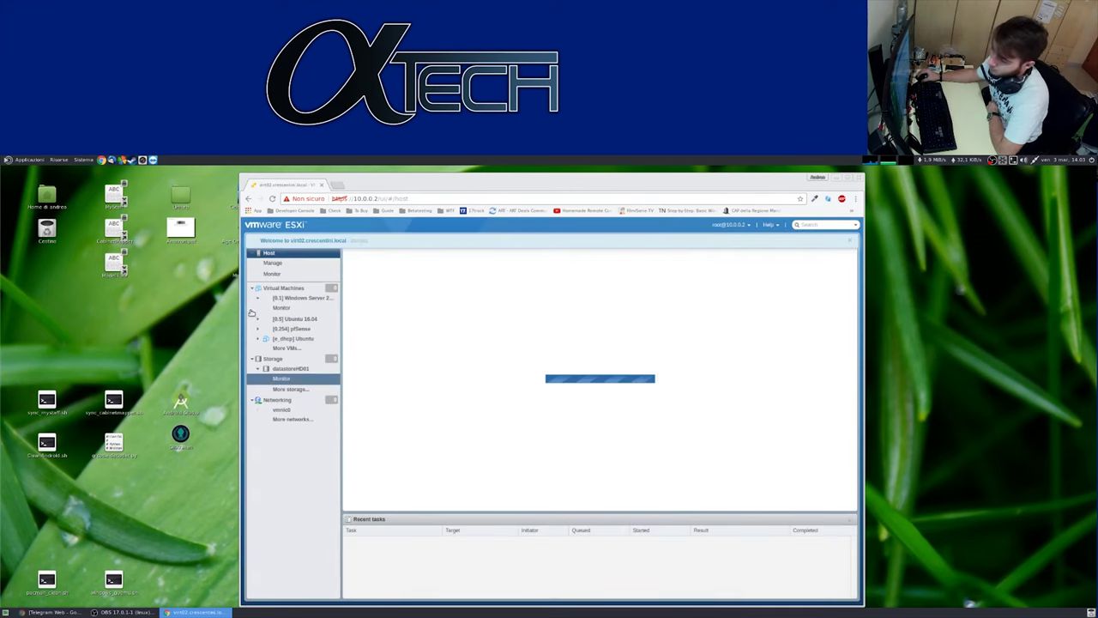
# - Open the Windows Server 2016 VM summary and check its 80 GB and 200 GB disks
pyautogui.moveTo(494, 187); pyautogui.dragTo(487, 184)
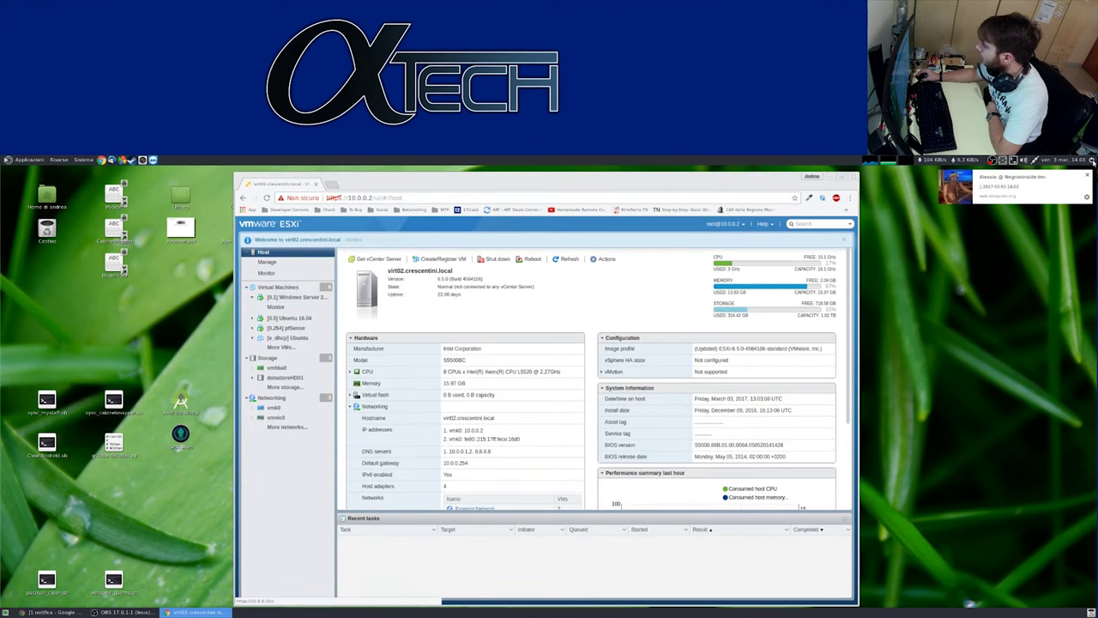
pyautogui.click(1087, 175)
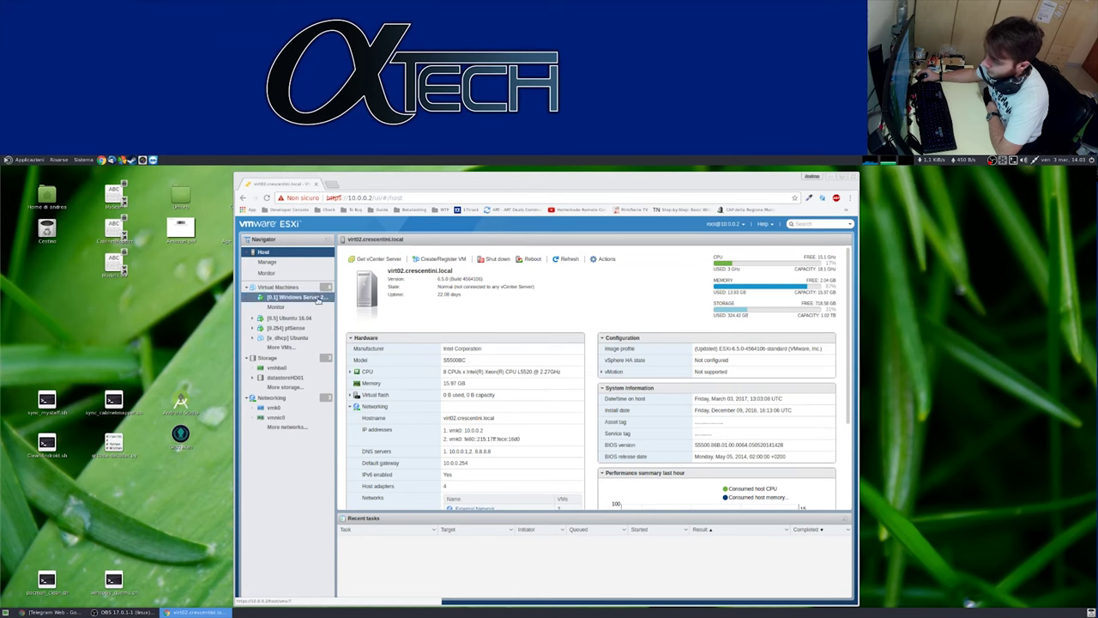
pyautogui.click(300, 318)
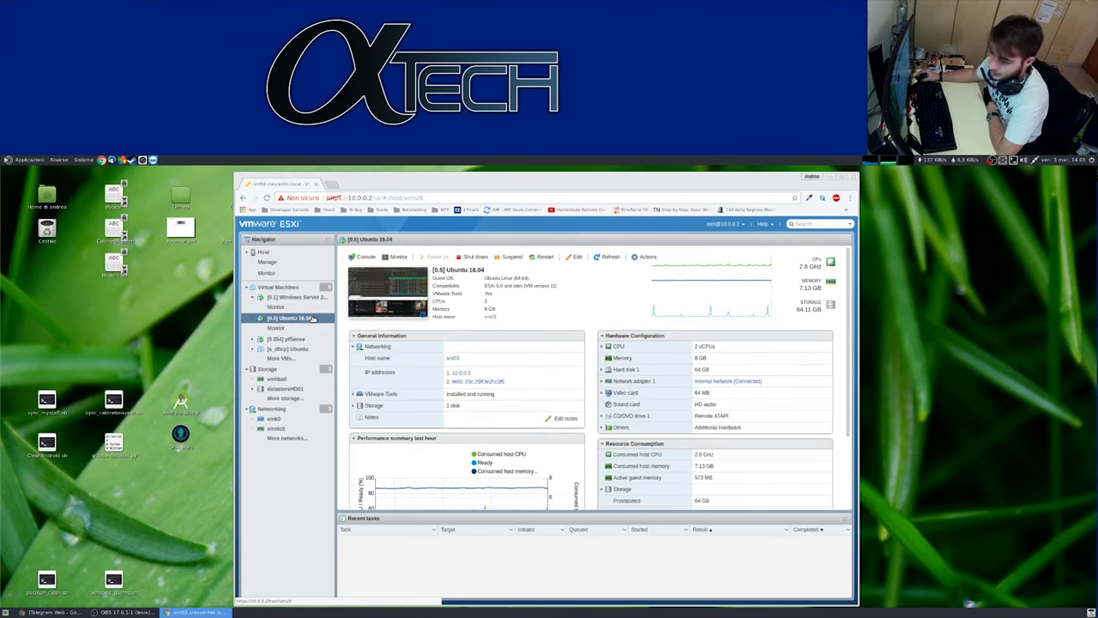
pyautogui.click(303, 297)
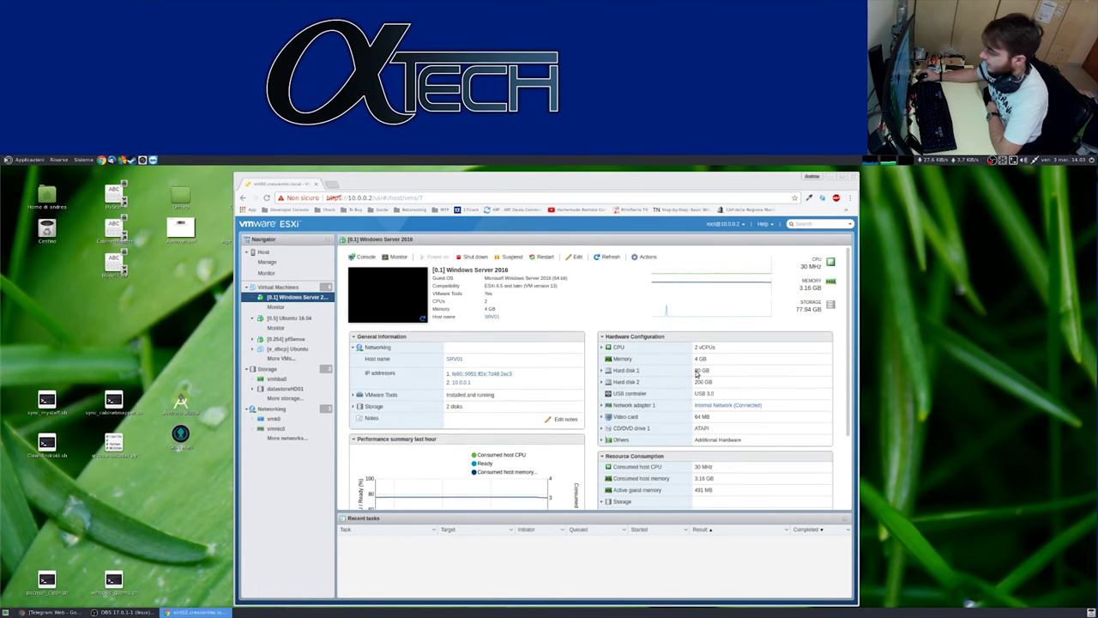
pyautogui.moveTo(677, 385); pyautogui.dragTo(624, 382)
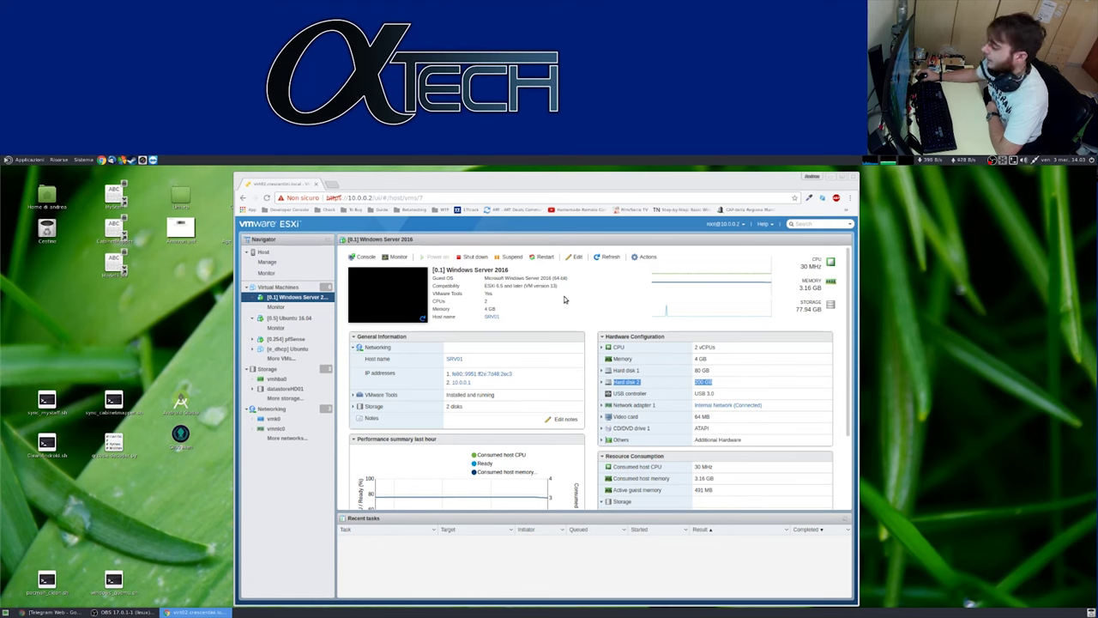
# - Review the host's datastores and storage devices, then the Windows Server and Ubuntu VM summaries
pyautogui.click(308, 369)
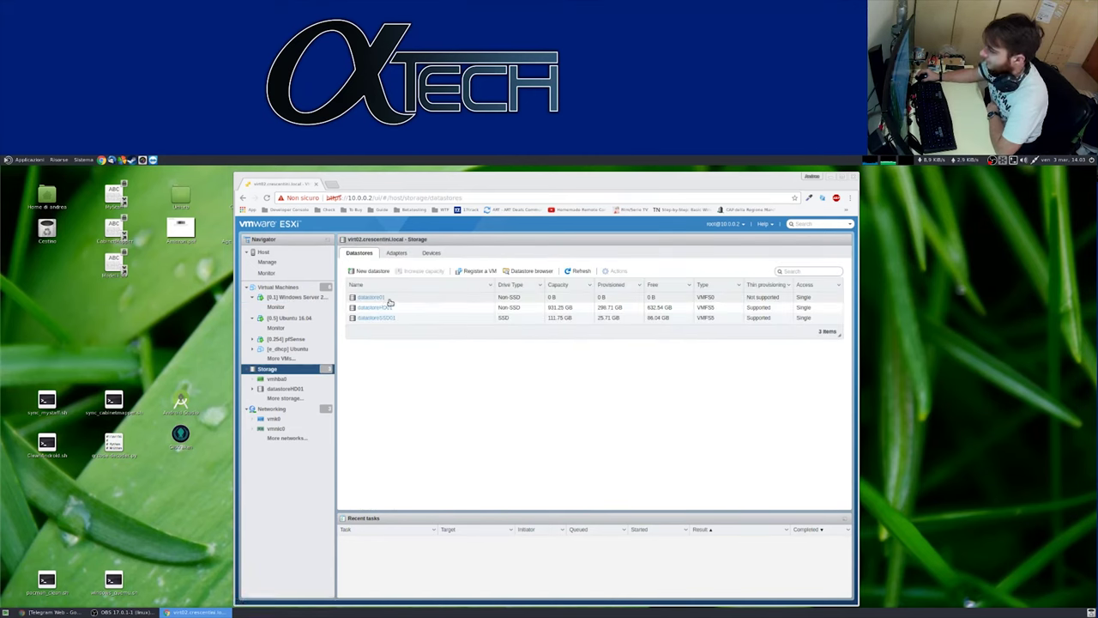
pyautogui.click(432, 252)
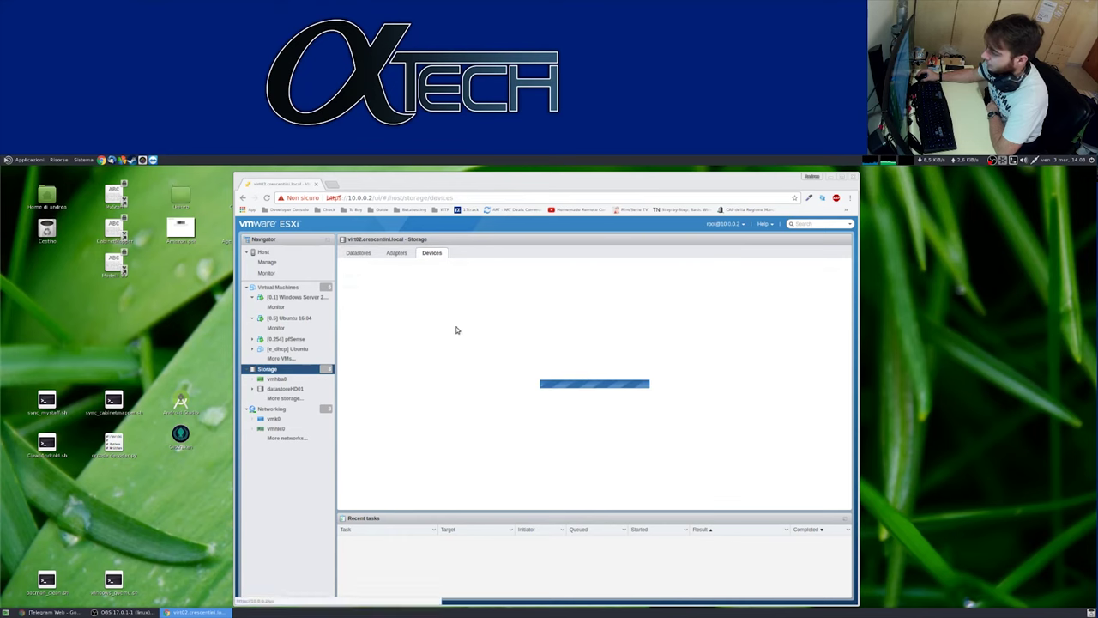
pyautogui.click(358, 252)
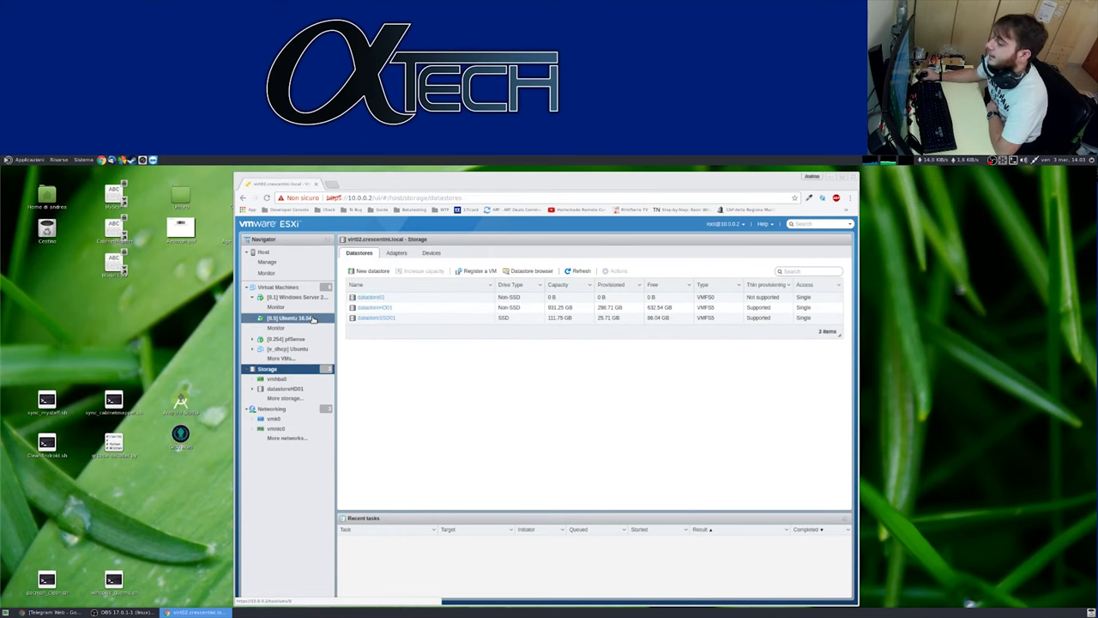
pyautogui.click(291, 297)
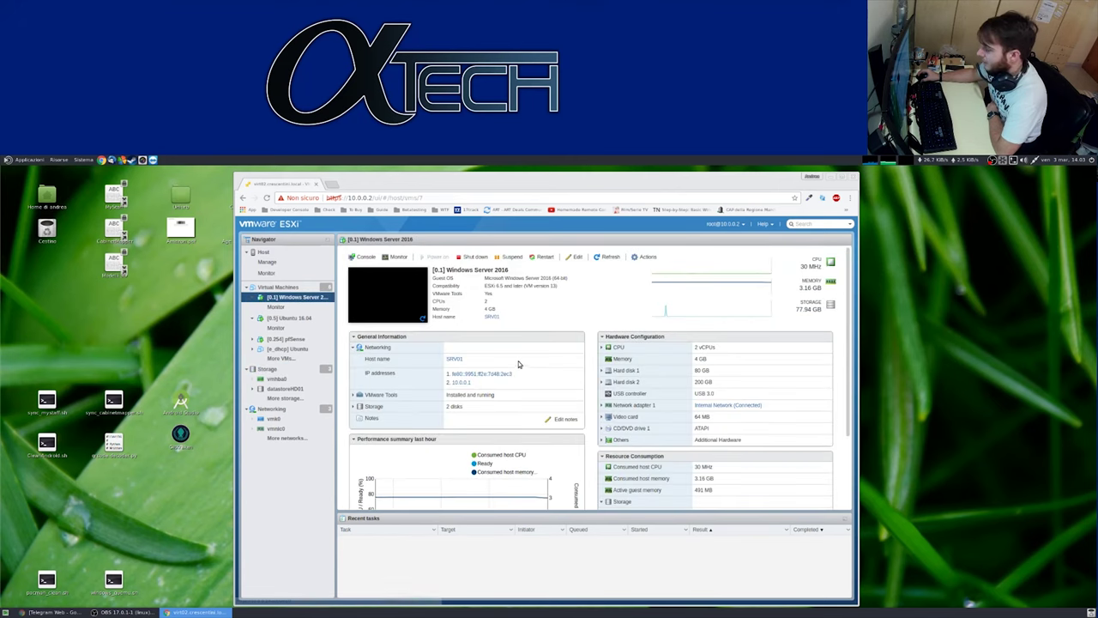
pyautogui.click(289, 318)
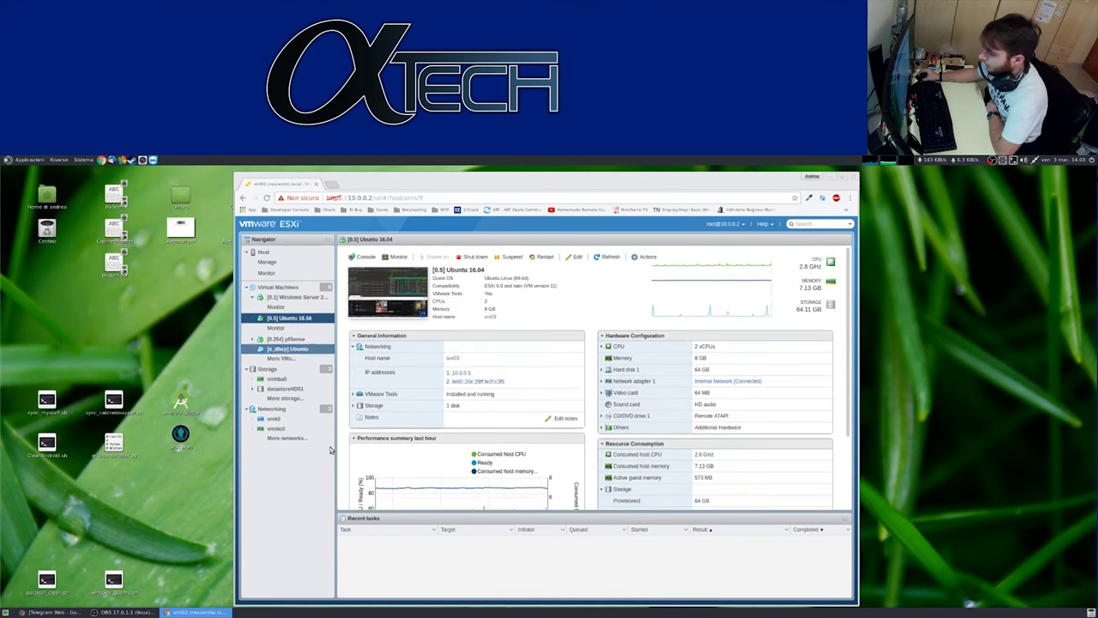
pyautogui.click(292, 297)
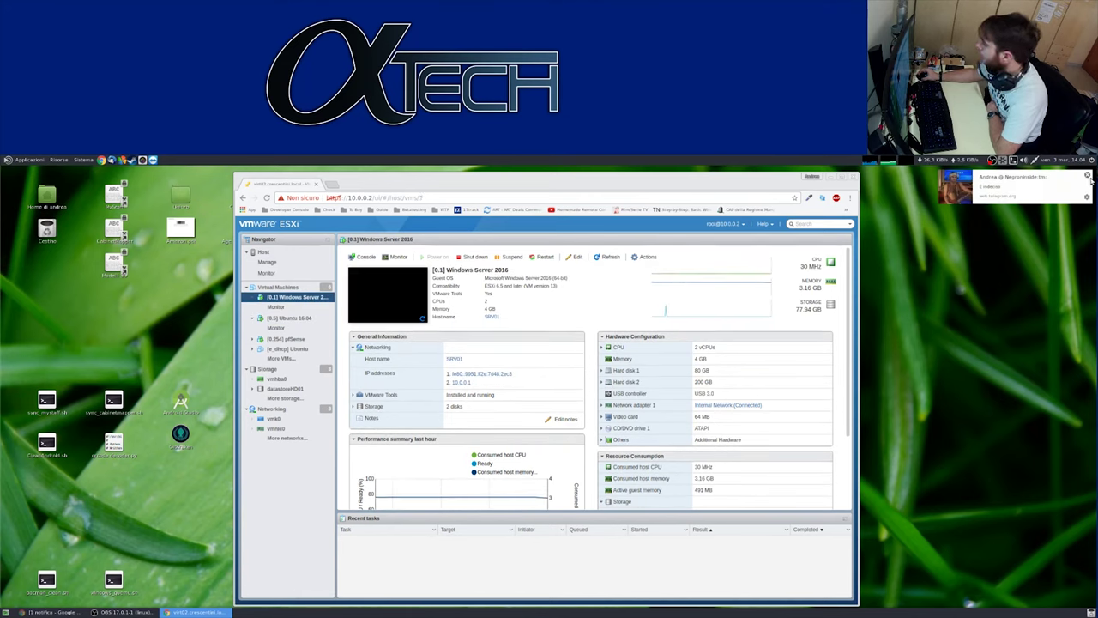
pyautogui.click(1089, 175)
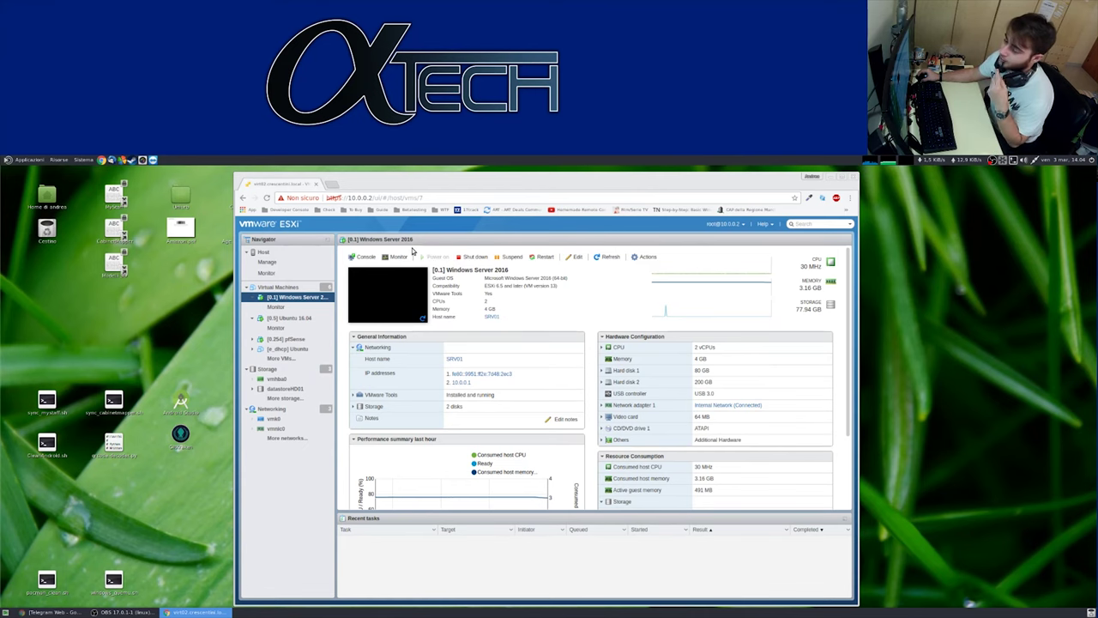
# - Launch Remmina and connect to the saved Server DC entry with the administrator password
pyautogui.click(833, 179)
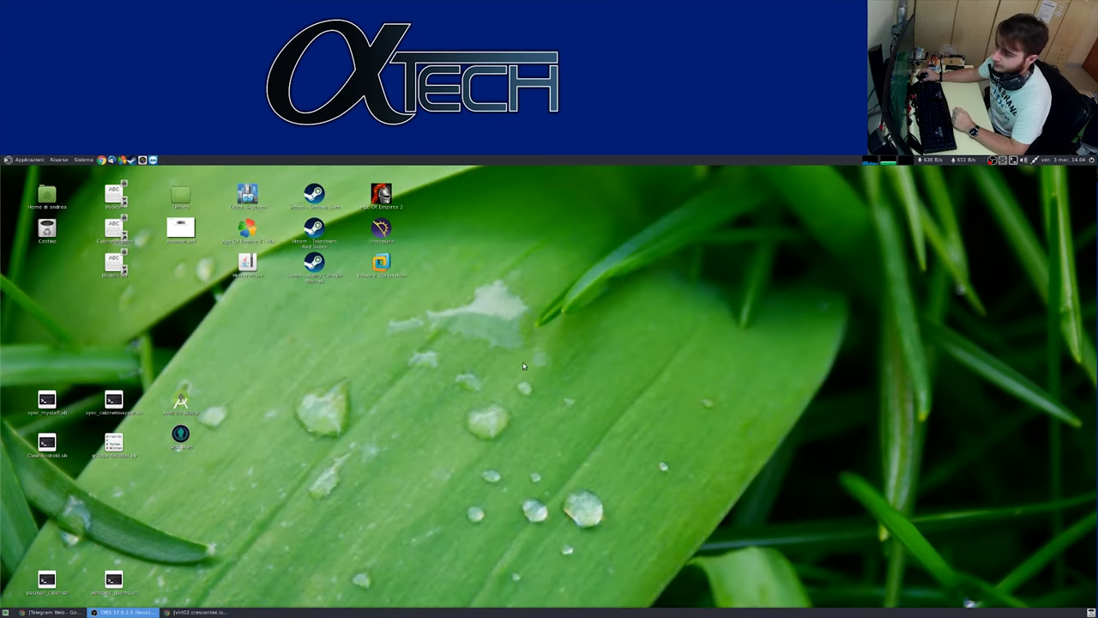
pyautogui.click(29, 159)
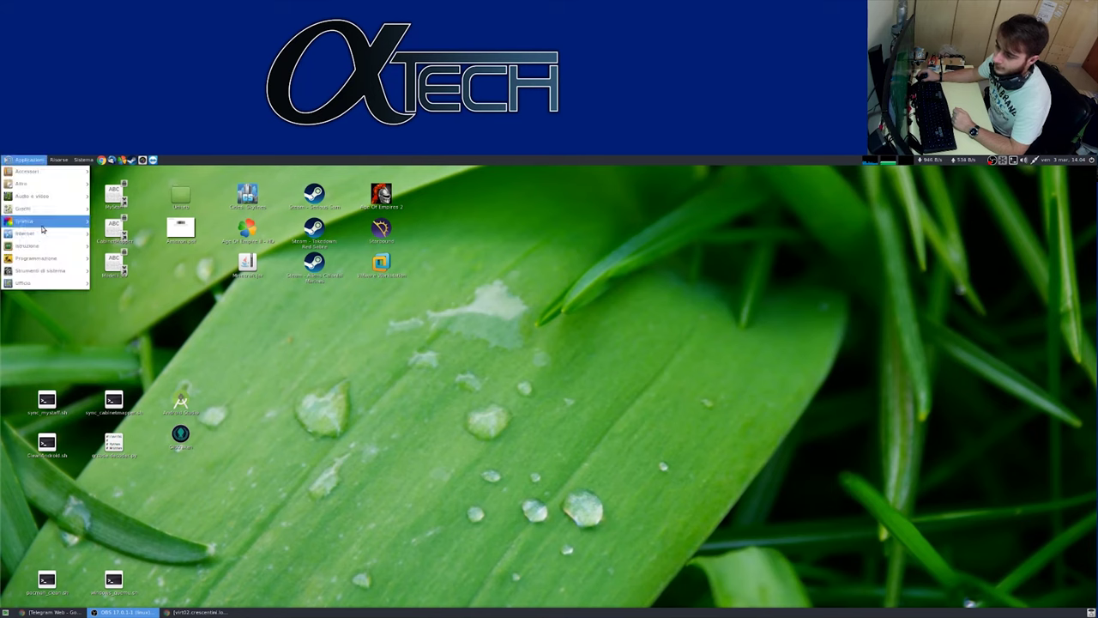
pyautogui.moveTo(47, 233)
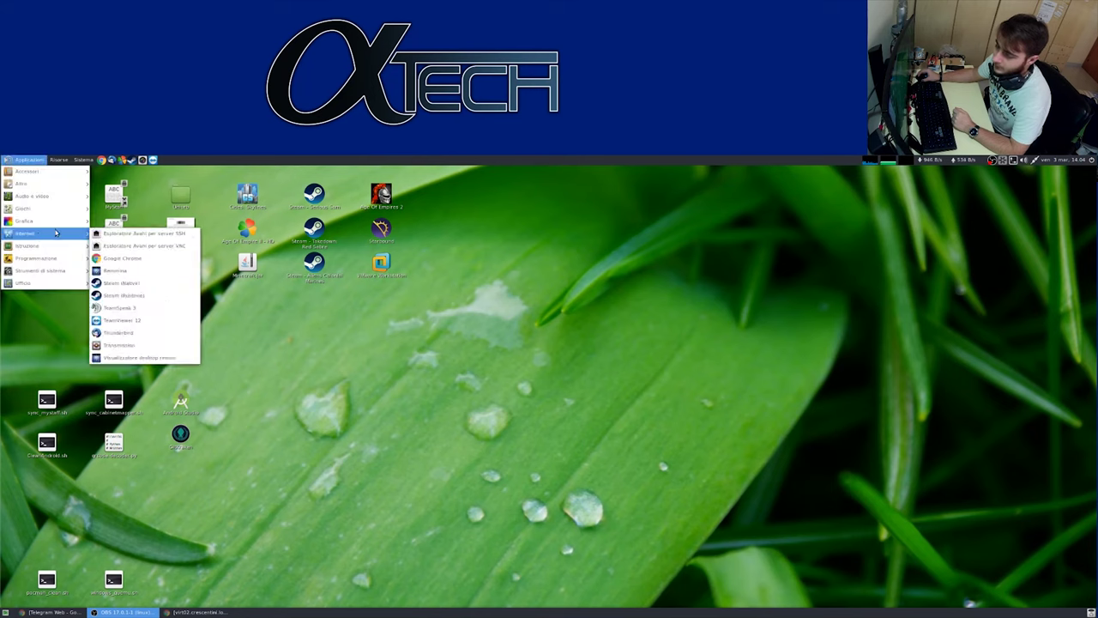
pyautogui.click(161, 271)
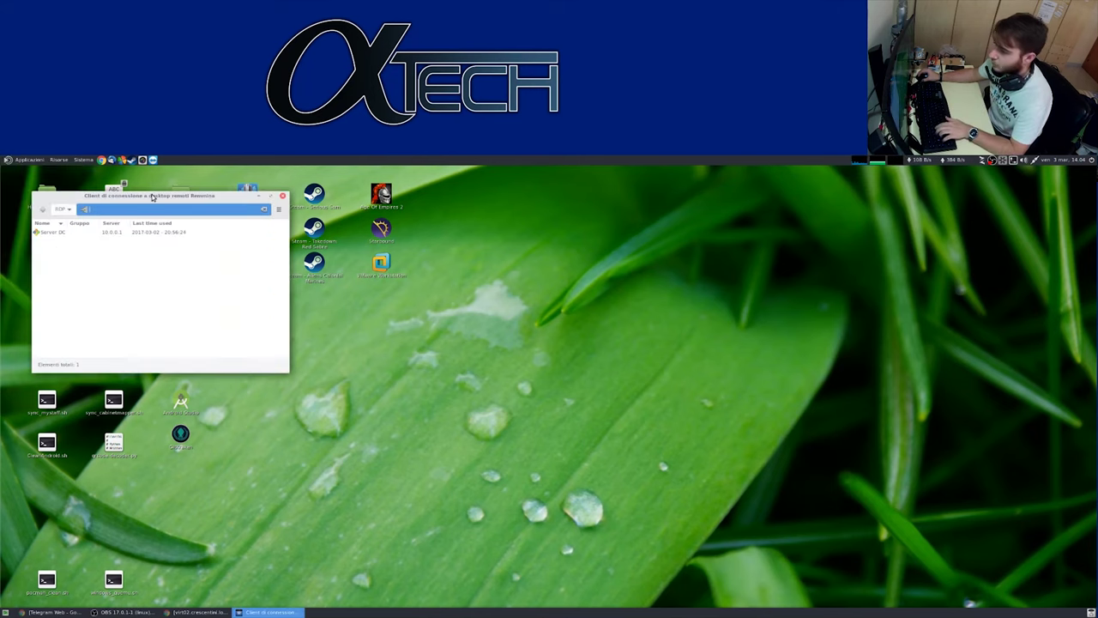
pyautogui.doubleClick(45, 233)
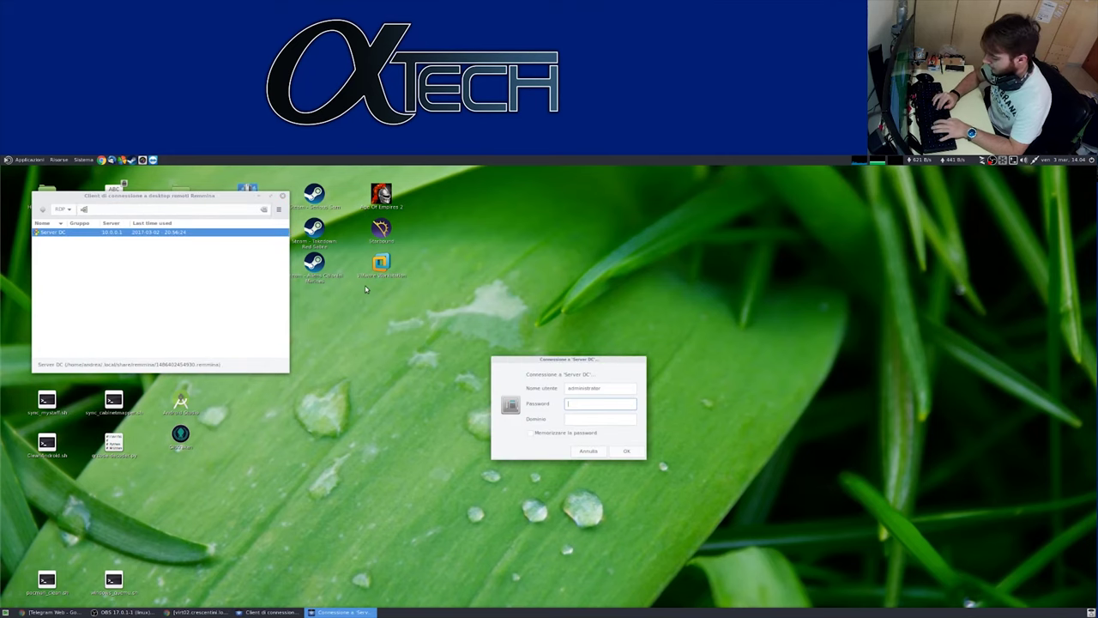
pyautogui.write('••••••••')
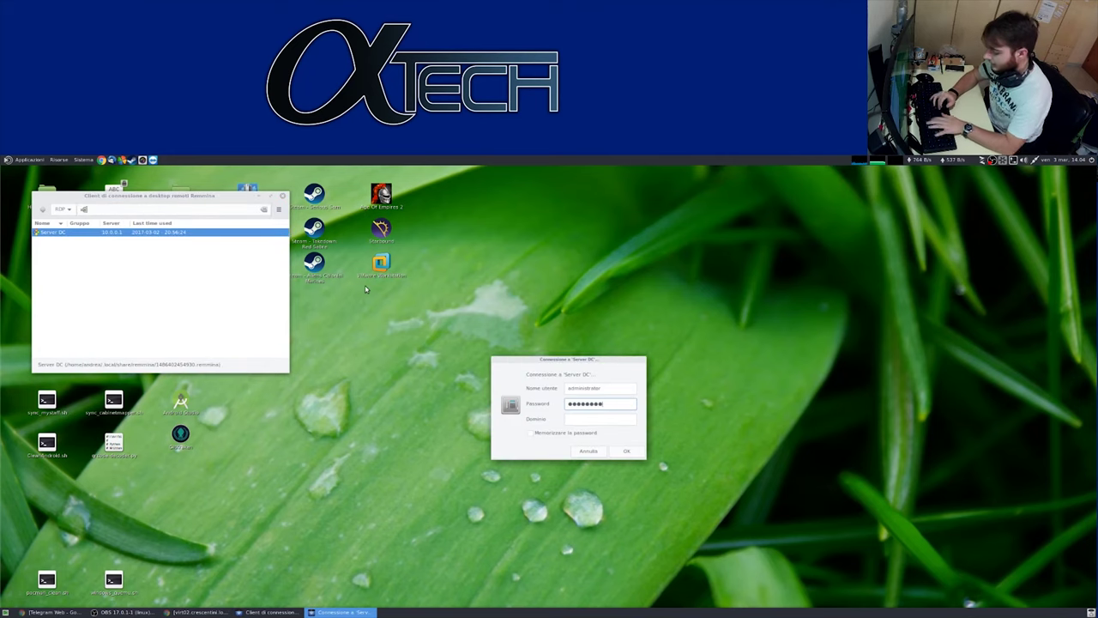
pyautogui.press('Return')
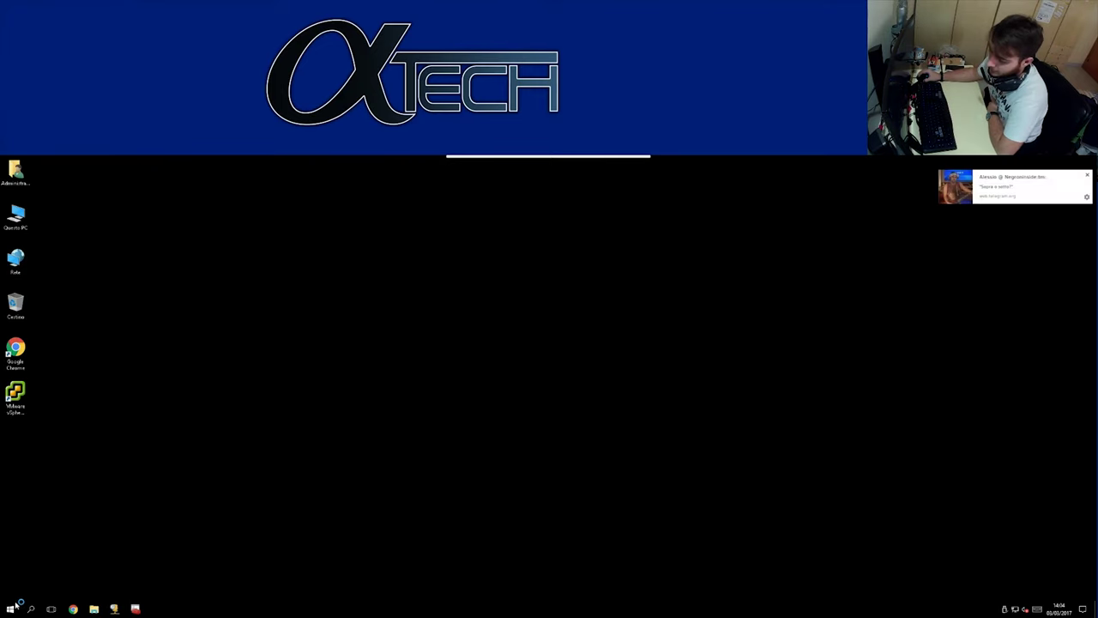
# - Run a Windows Update check from Settings' Update & Security section
pyautogui.click(1087, 176)
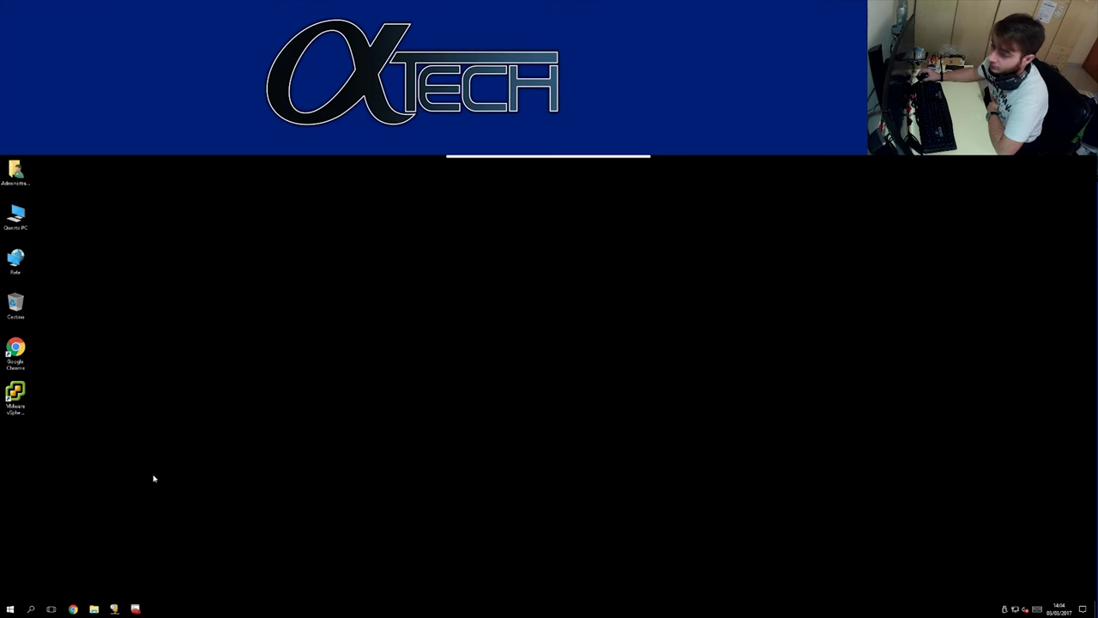
pyautogui.click(96, 369)
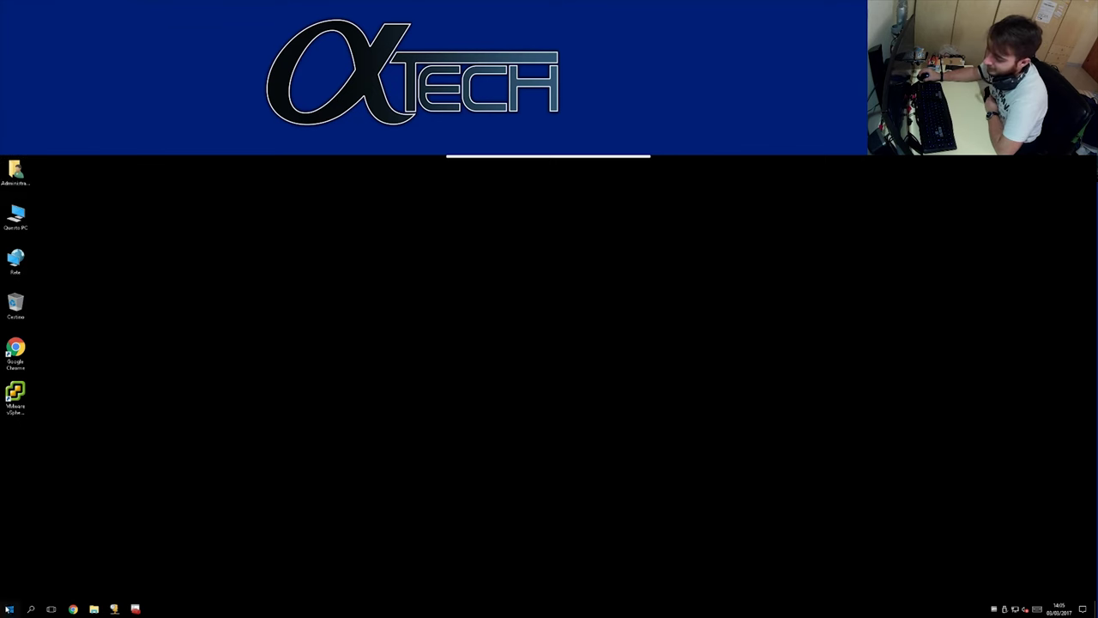
pyautogui.click(10, 608)
pyautogui.click(10, 568)
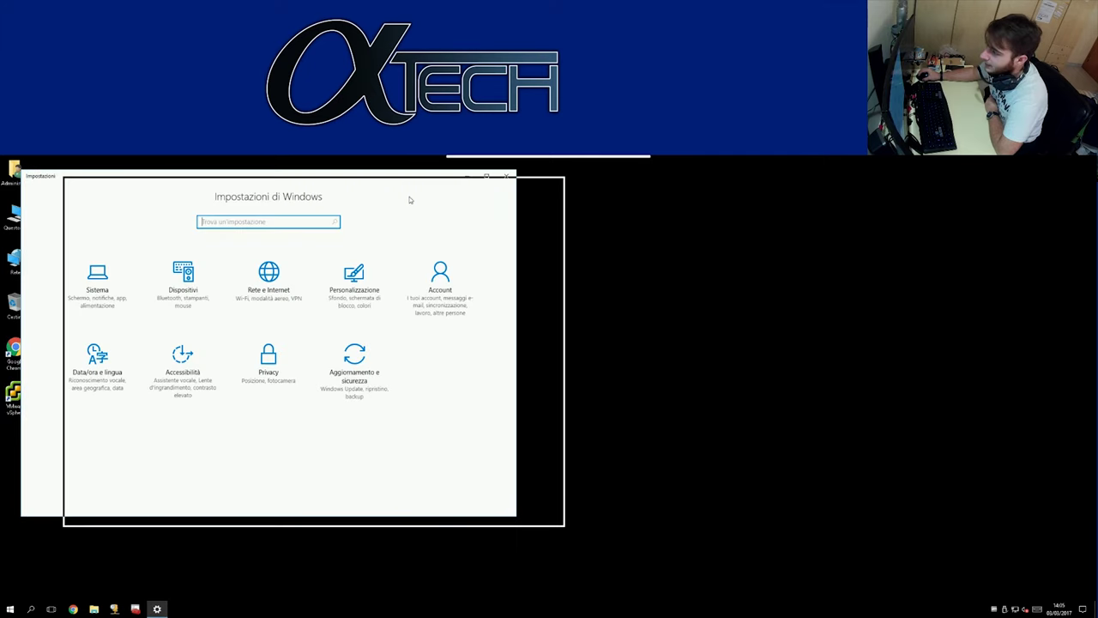
pyautogui.click(479, 403)
pyautogui.click(337, 263)
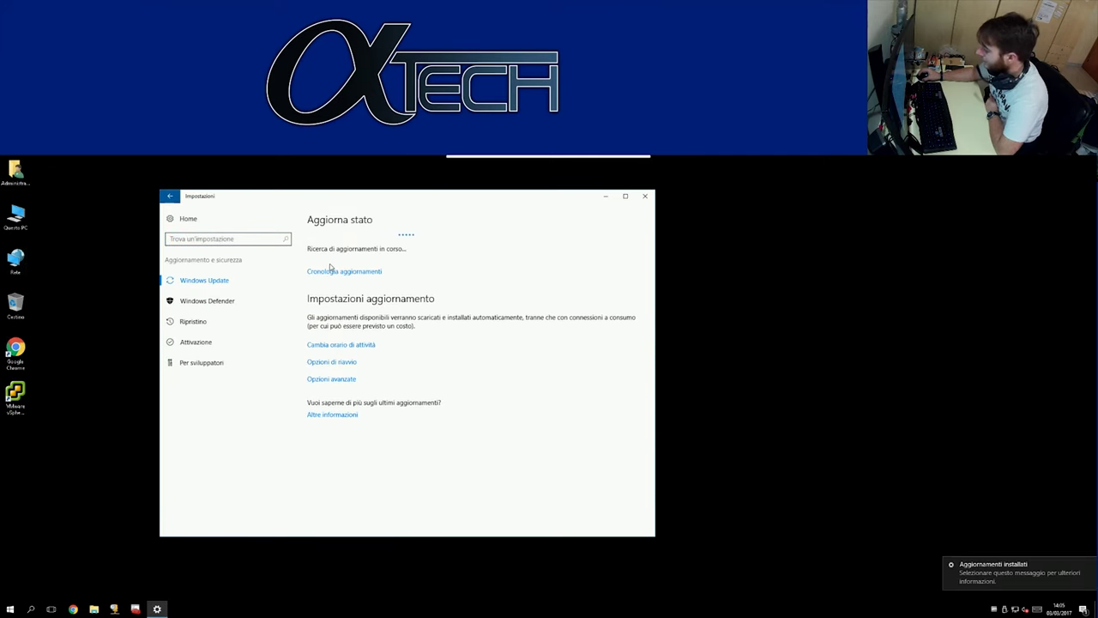
# - Close the Windows Update settings once the server reports it is up to date
pyautogui.click(1089, 566)
pyautogui.click(1083, 609)
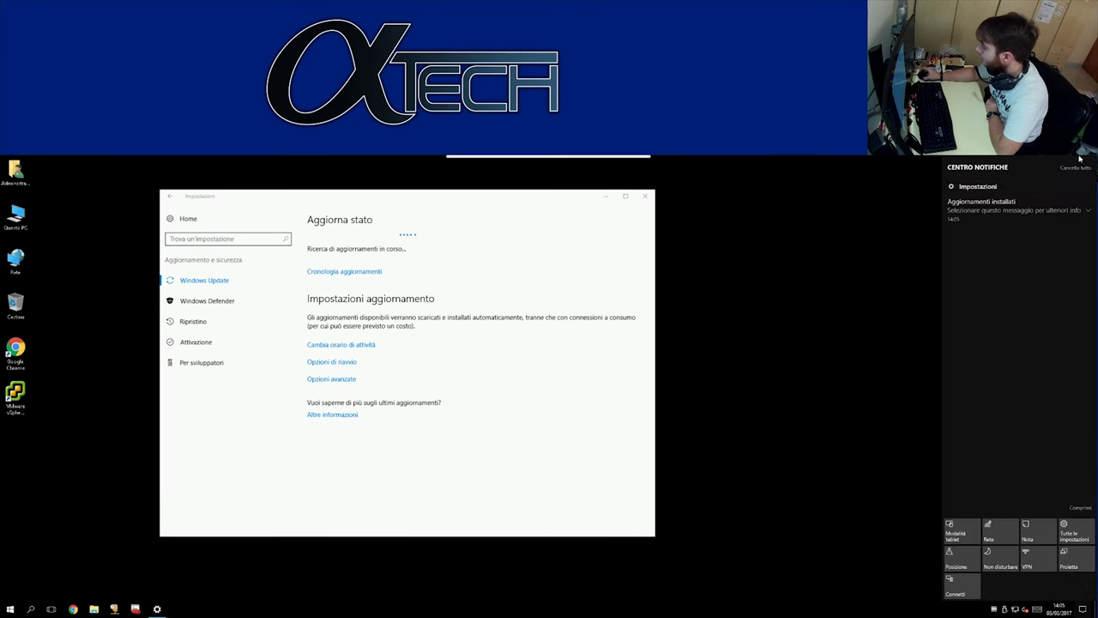
pyautogui.click(562, 251)
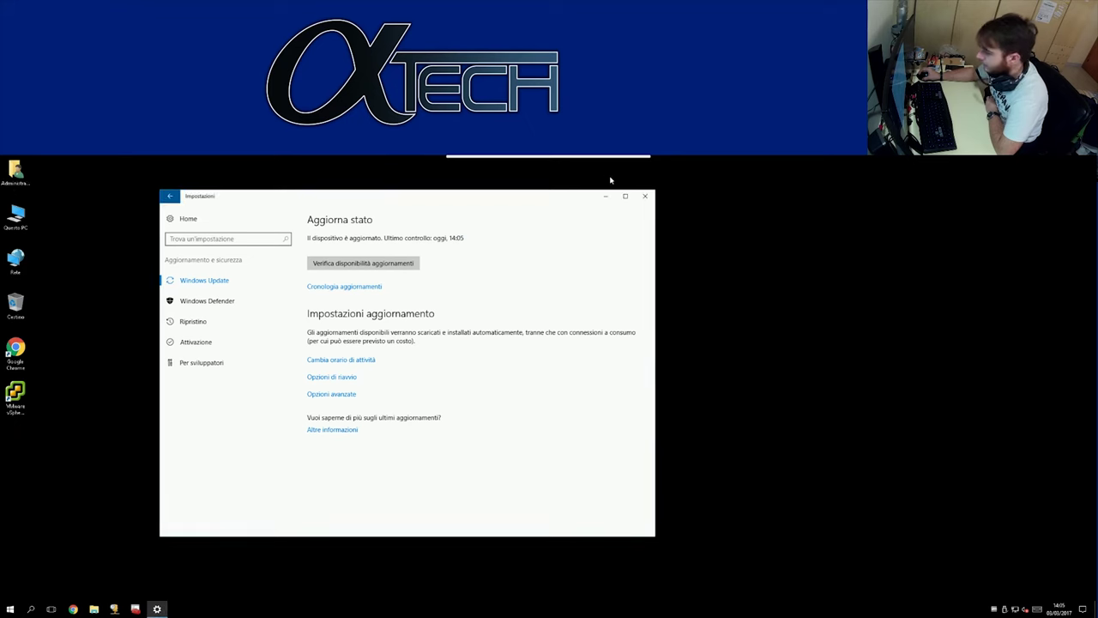
pyautogui.click(645, 197)
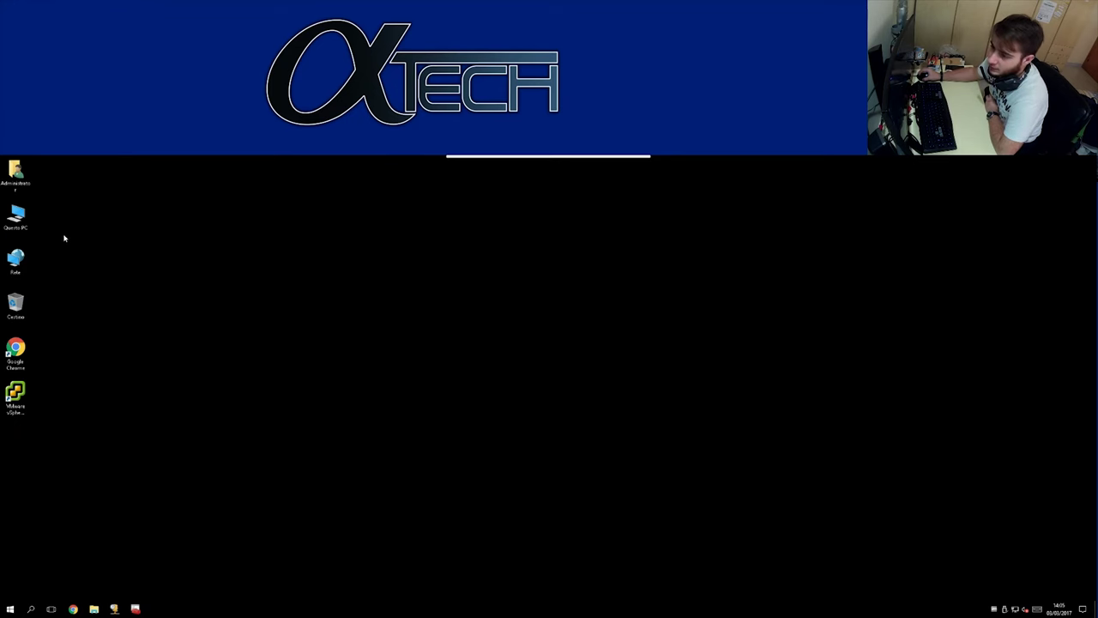
pyautogui.rightClick(17, 222)
pyautogui.click(310, 344)
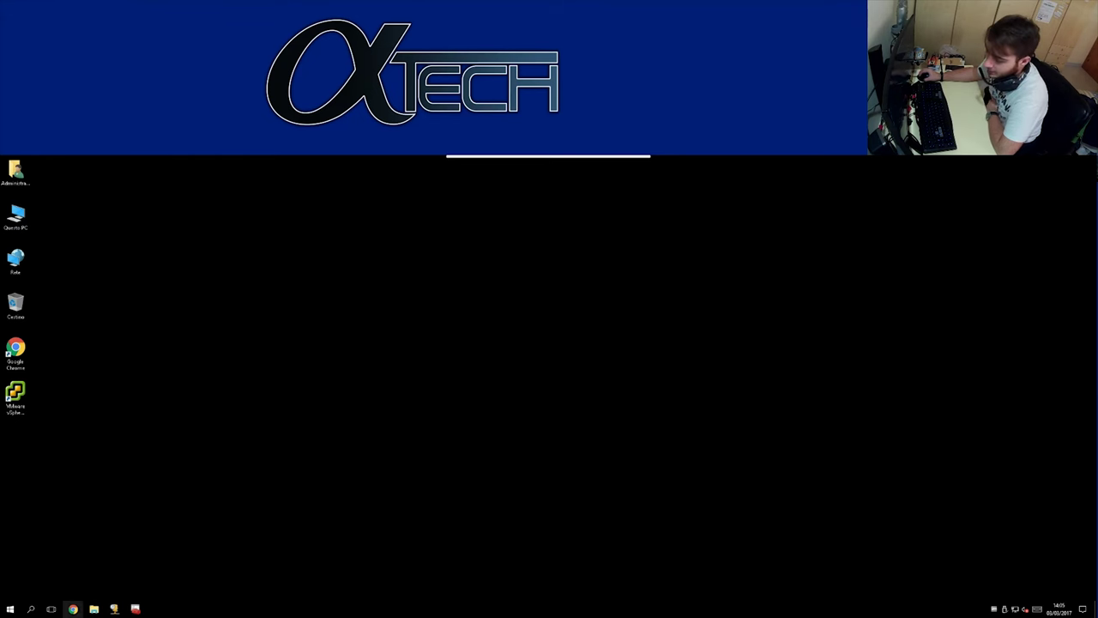
# - Launch Server Manager, pin it to the taskbar, and start the domain controller promotion
pyautogui.click(9, 609)
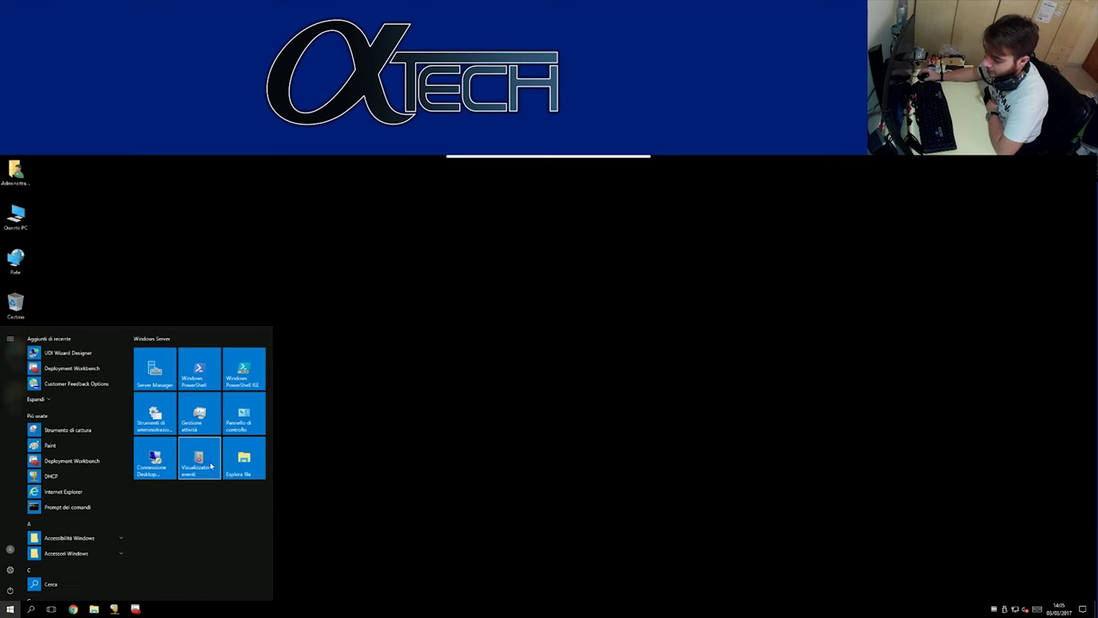
pyautogui.click(165, 367)
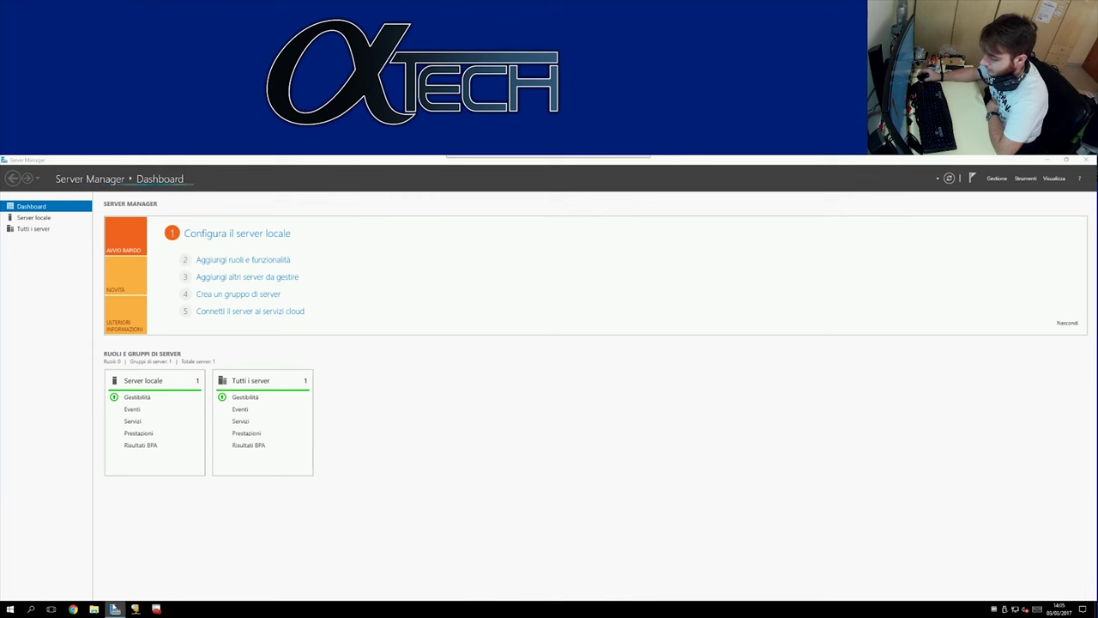
pyautogui.rightClick(120, 599)
pyautogui.click(119, 576)
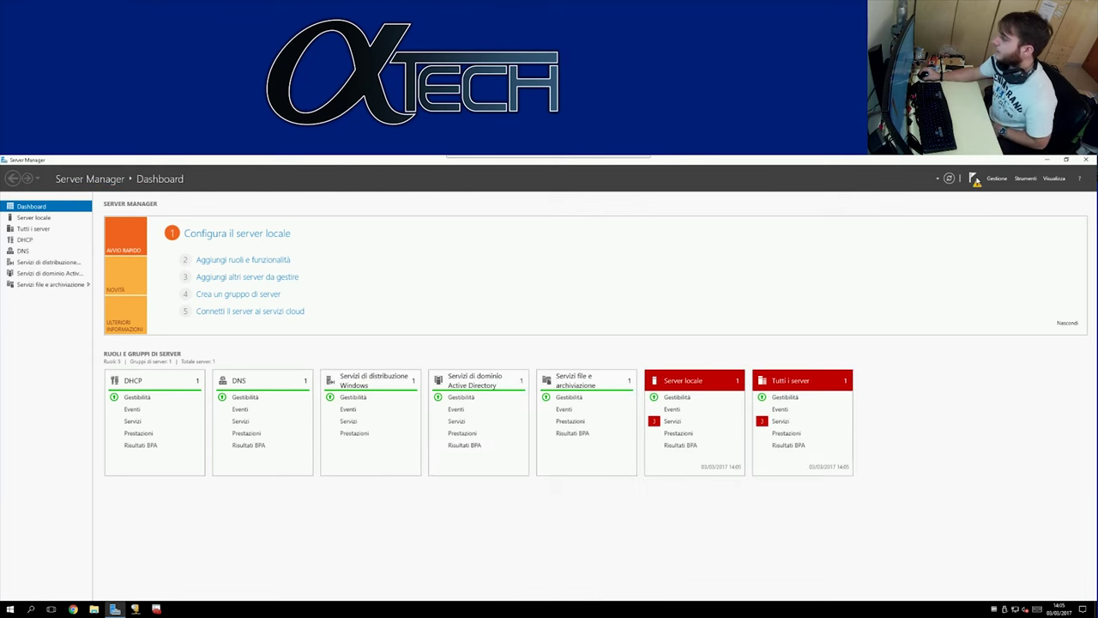
pyautogui.click(974, 179)
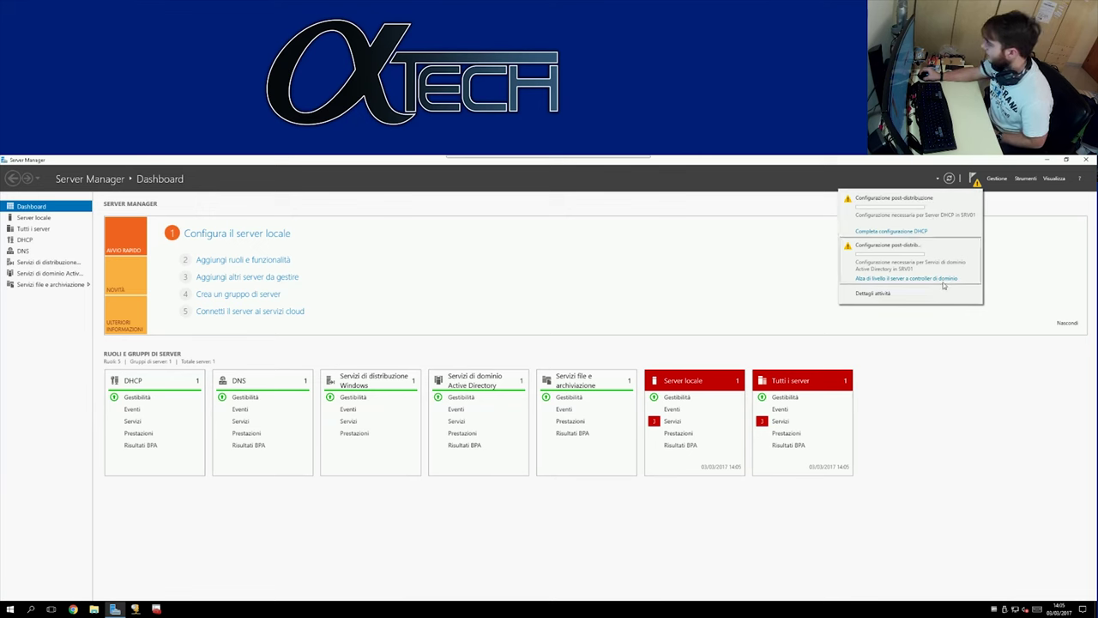
pyautogui.click(944, 281)
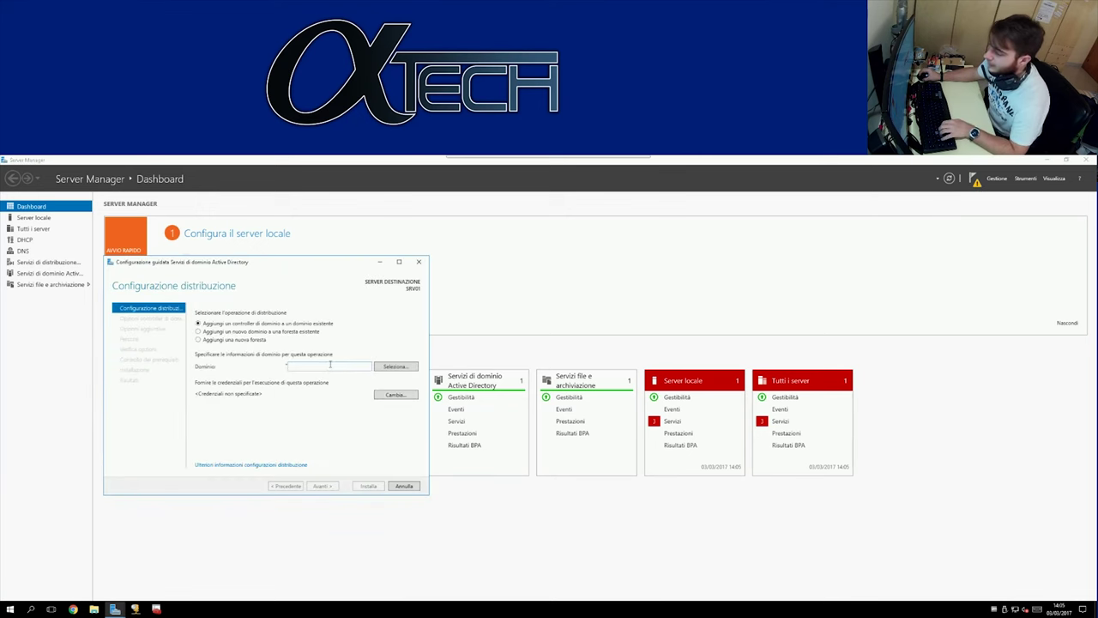
# - Choose to add a new forest with root domain name crescentini.local
pyautogui.write('crescen')
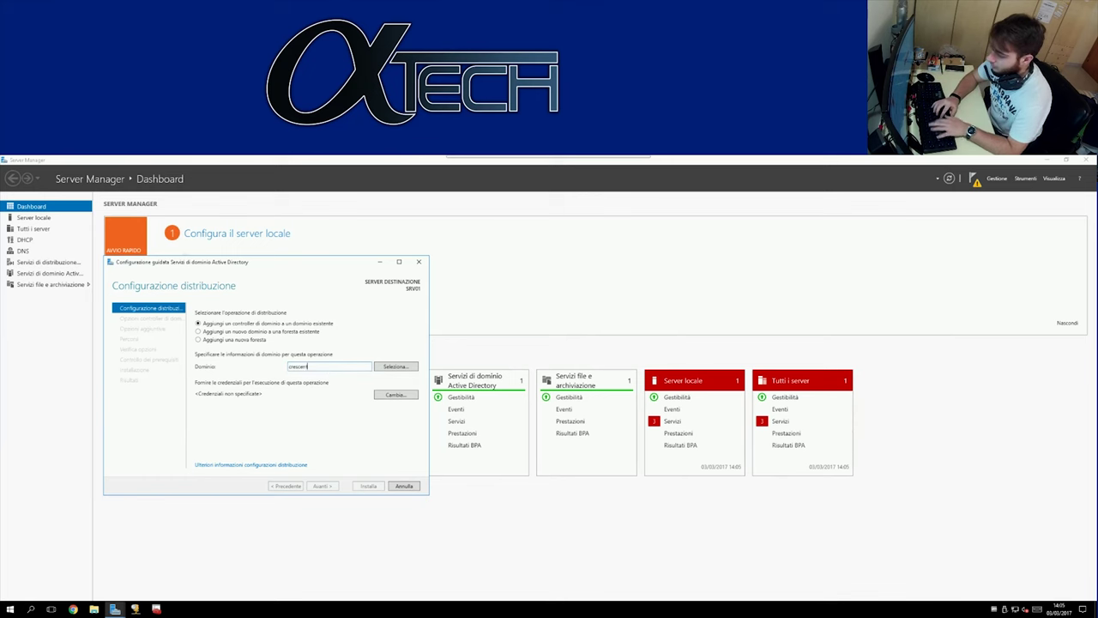
pyautogui.write('tini.local')
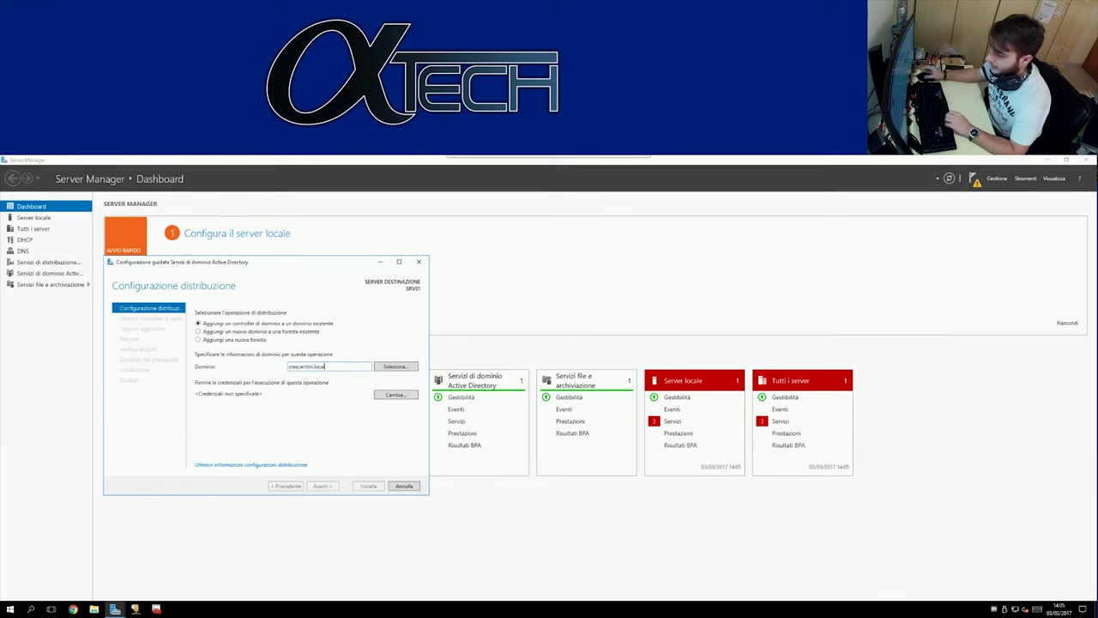
pyautogui.click(392, 368)
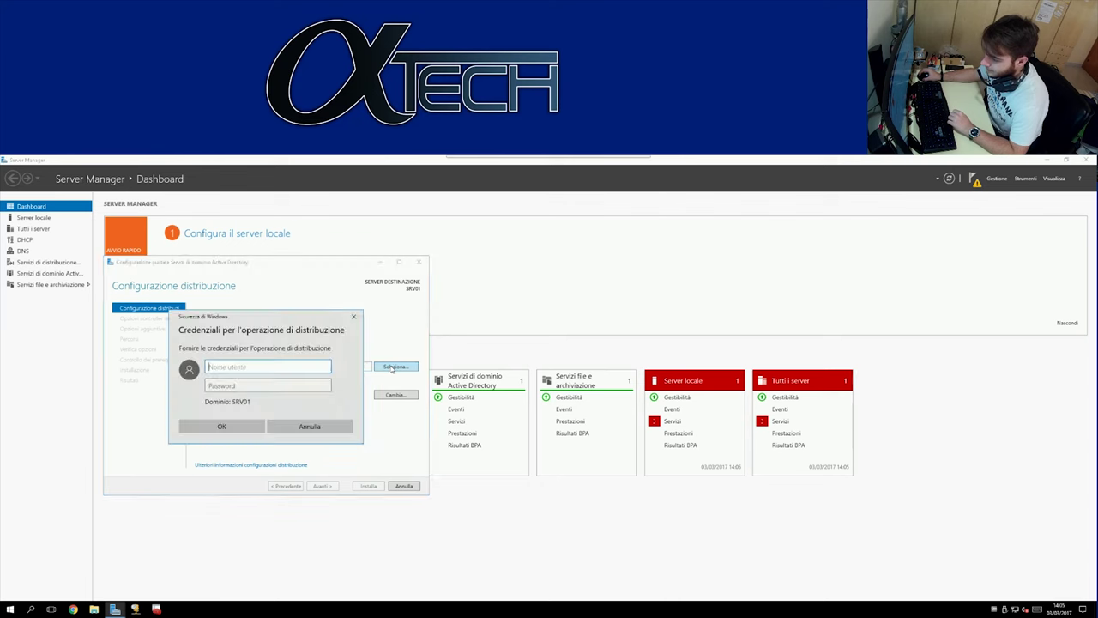
pyautogui.click(306, 424)
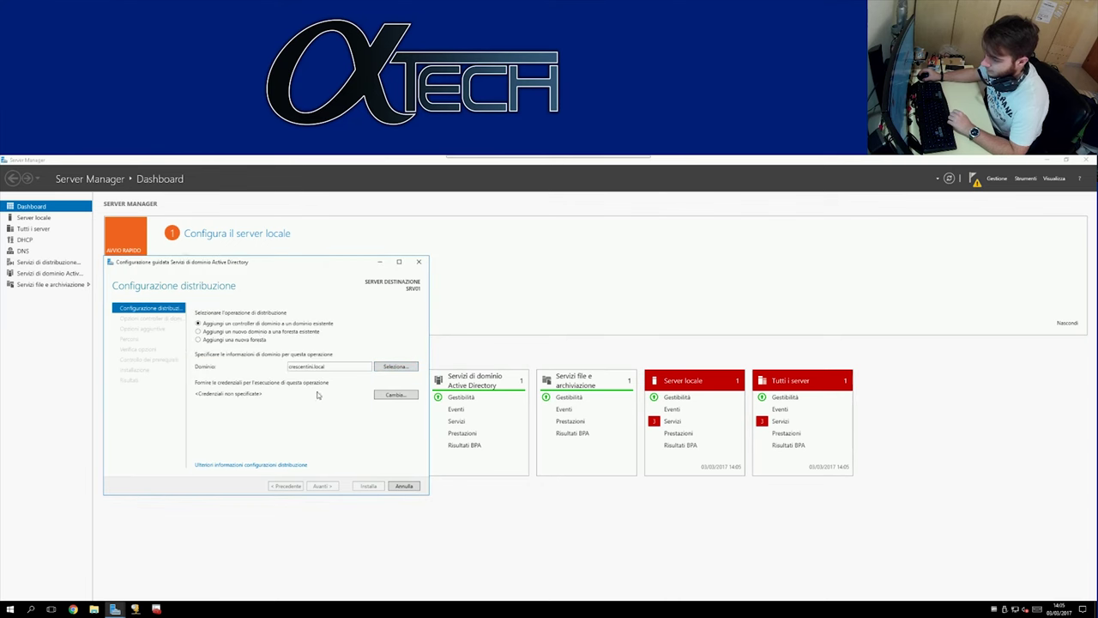
pyautogui.click(247, 341)
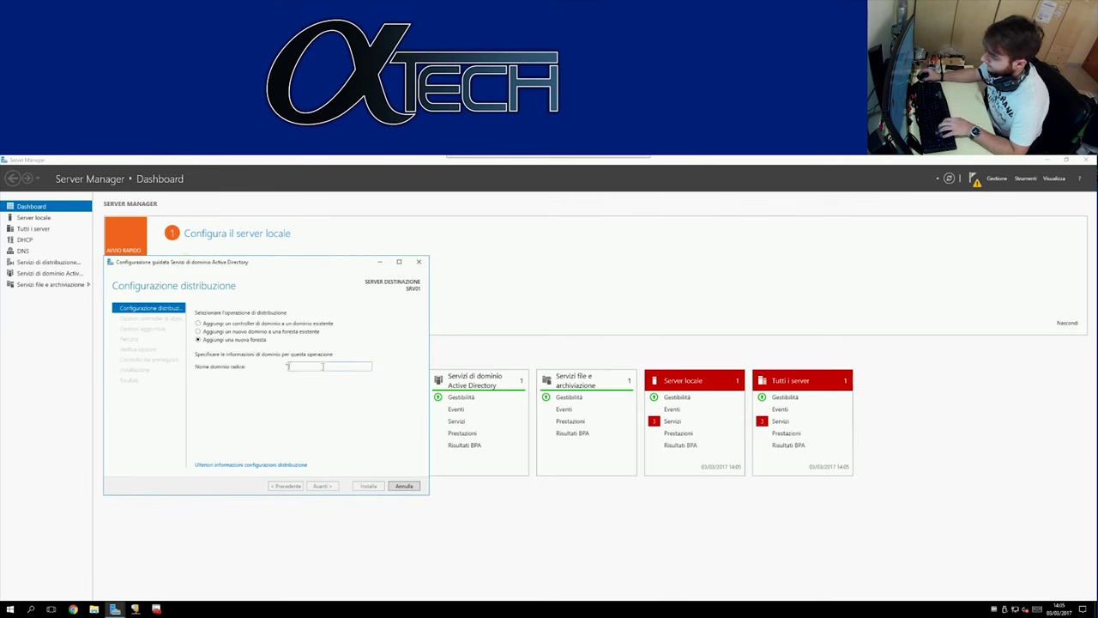
pyautogui.click(322, 366)
pyautogui.write('cre')
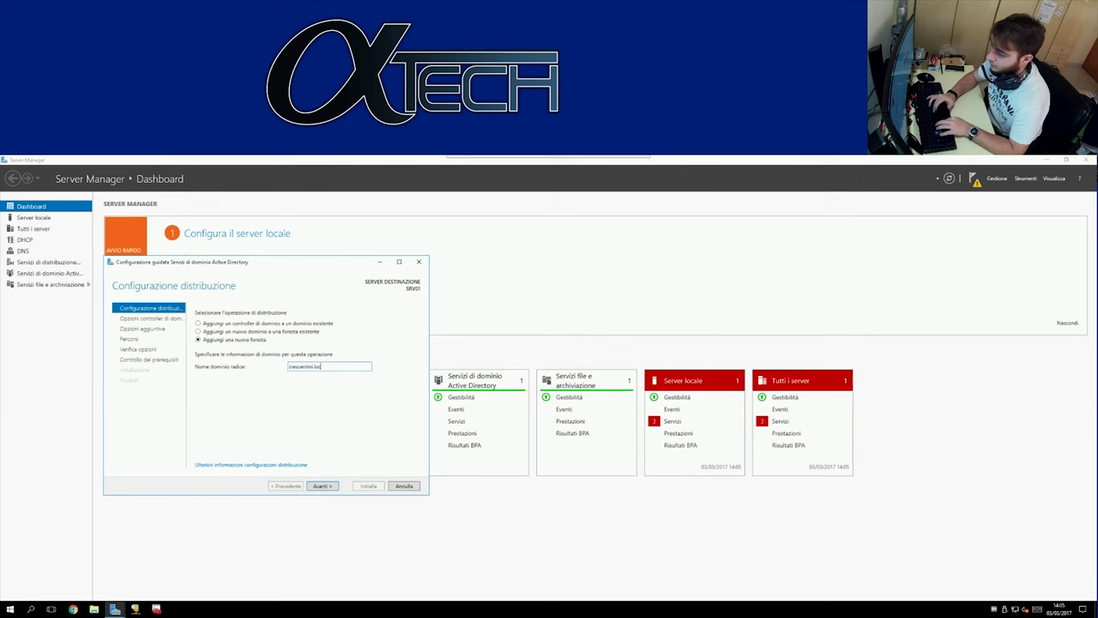
pyautogui.write('scentini.local')
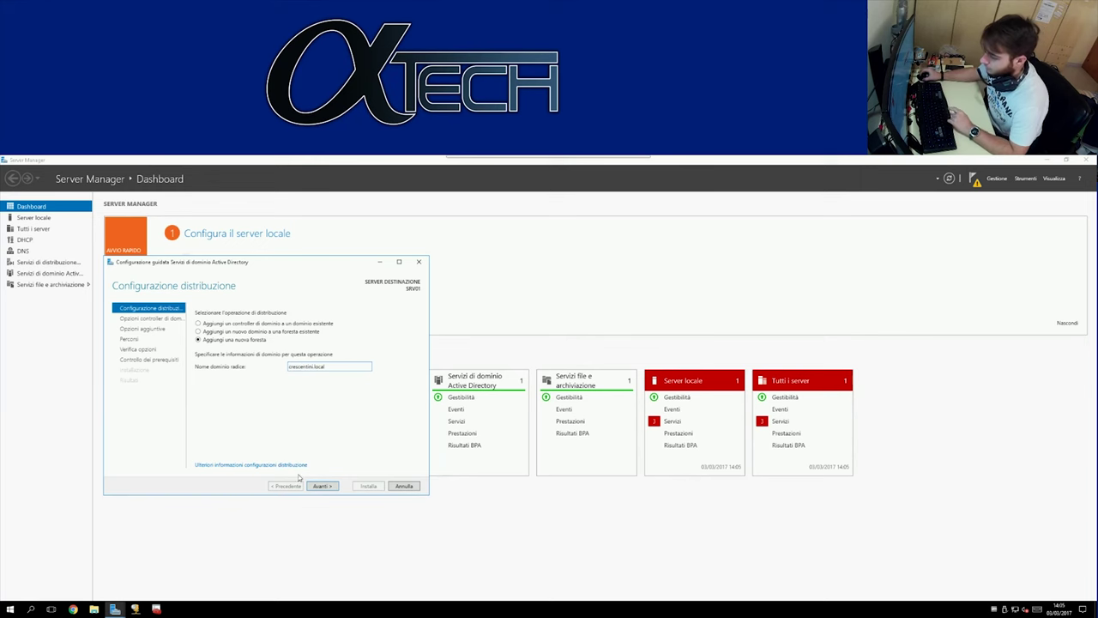
# - Set the forest functional level to Windows Server 2008 R2, keeping the domain level at 2016
pyautogui.click(322, 487)
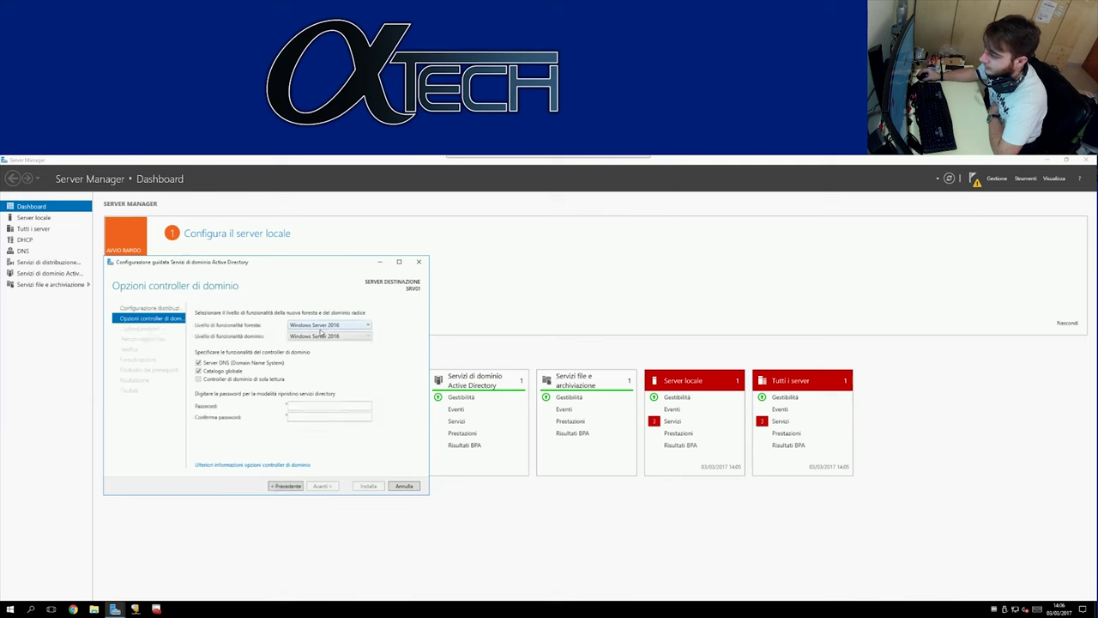
pyautogui.click(346, 327)
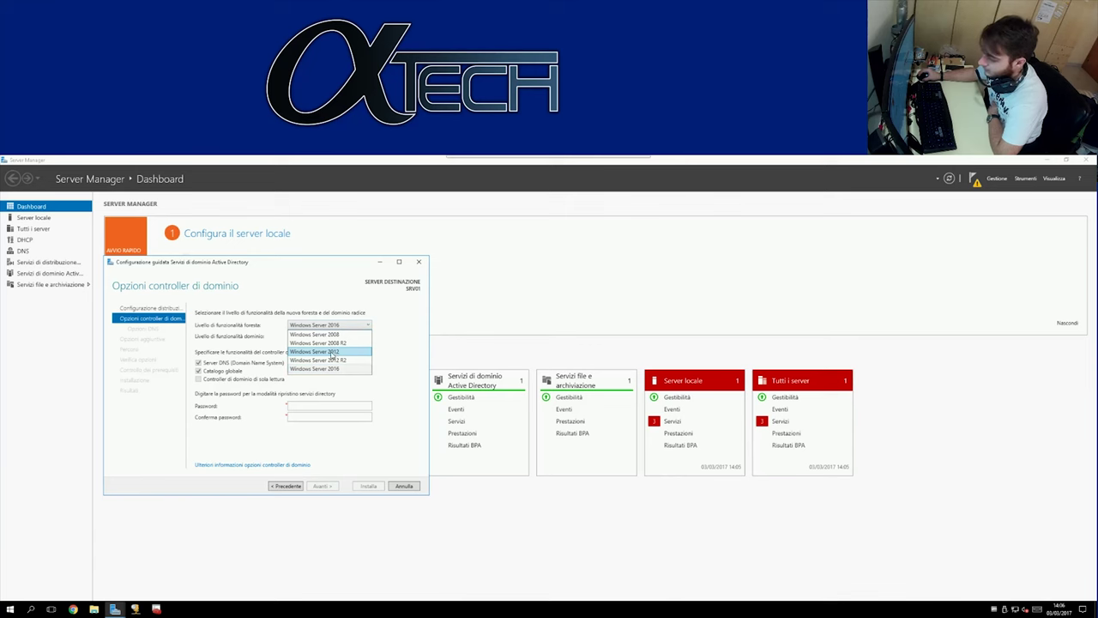
pyautogui.click(333, 342)
pyautogui.click(334, 337)
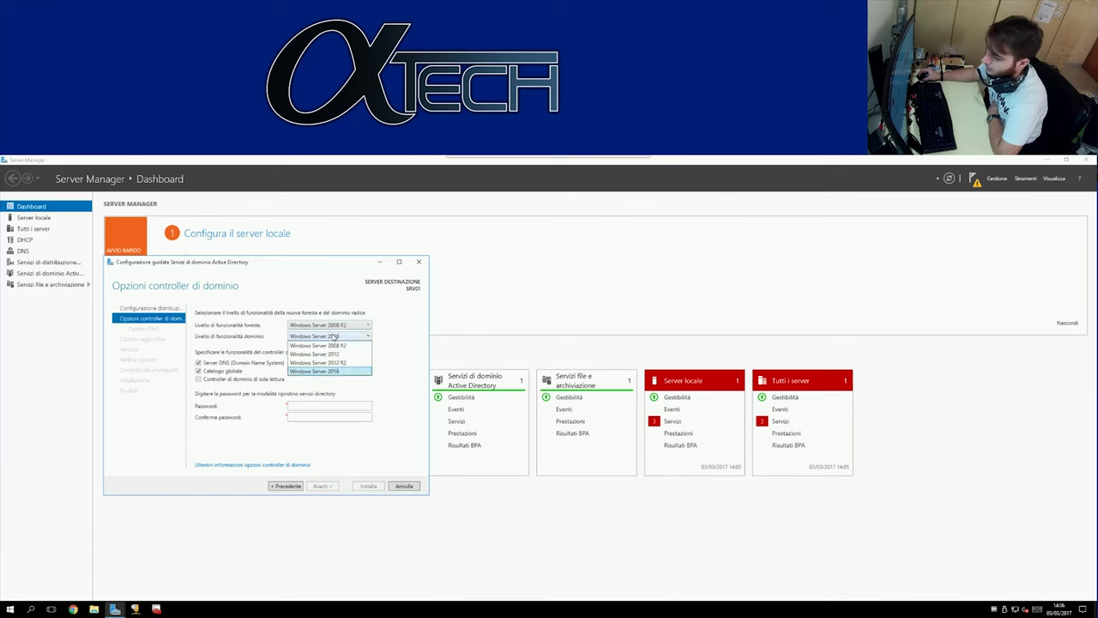
pyautogui.click(335, 336)
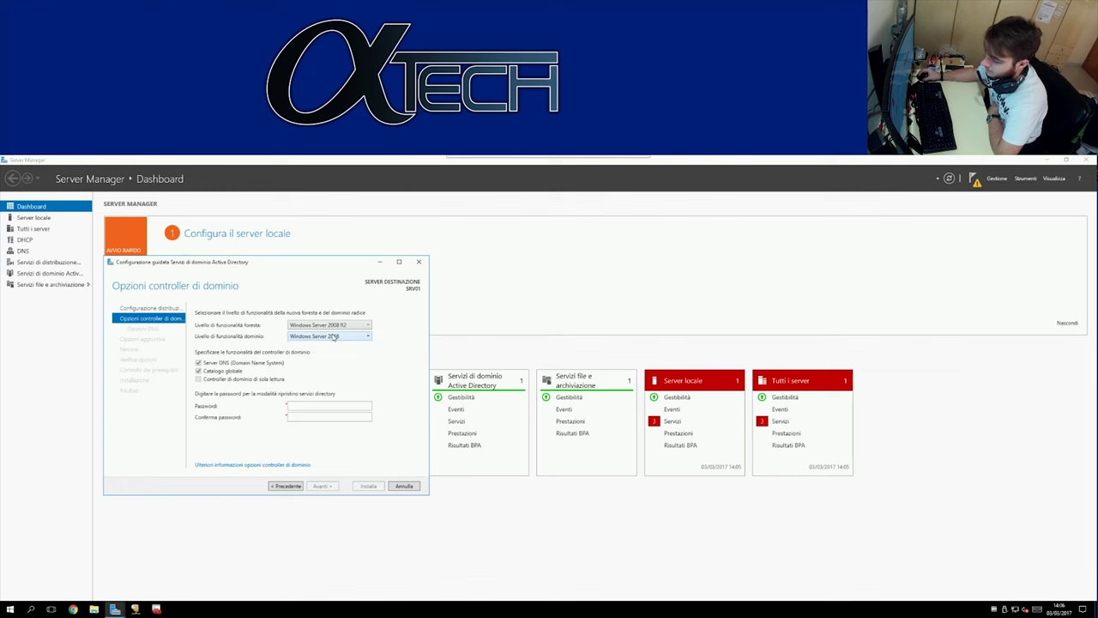
pyautogui.click(335, 337)
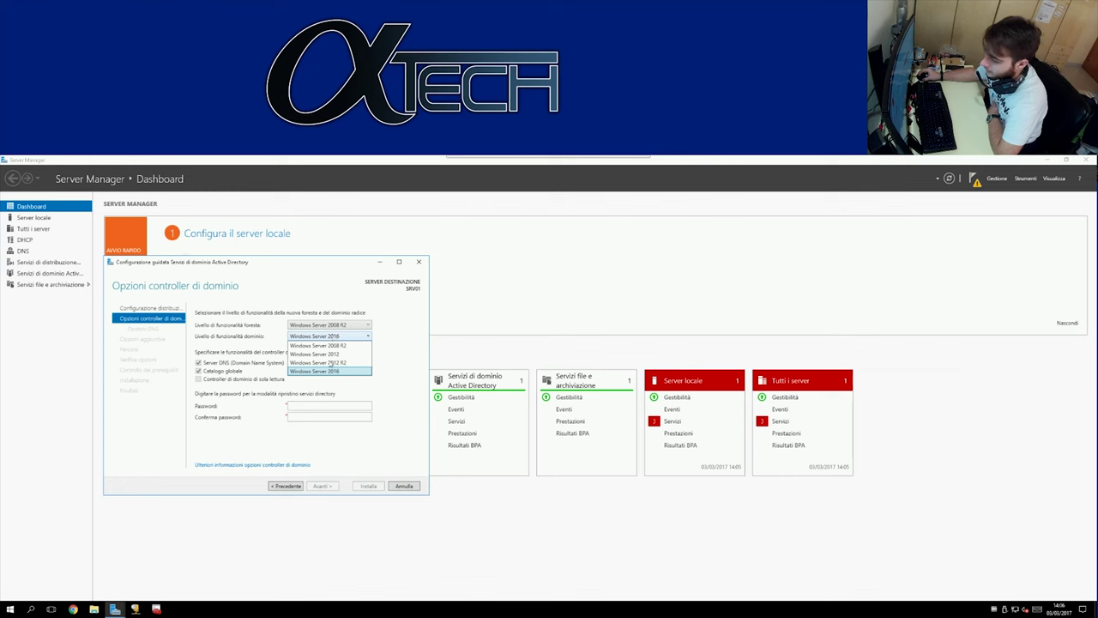
pyautogui.click(426, 315)
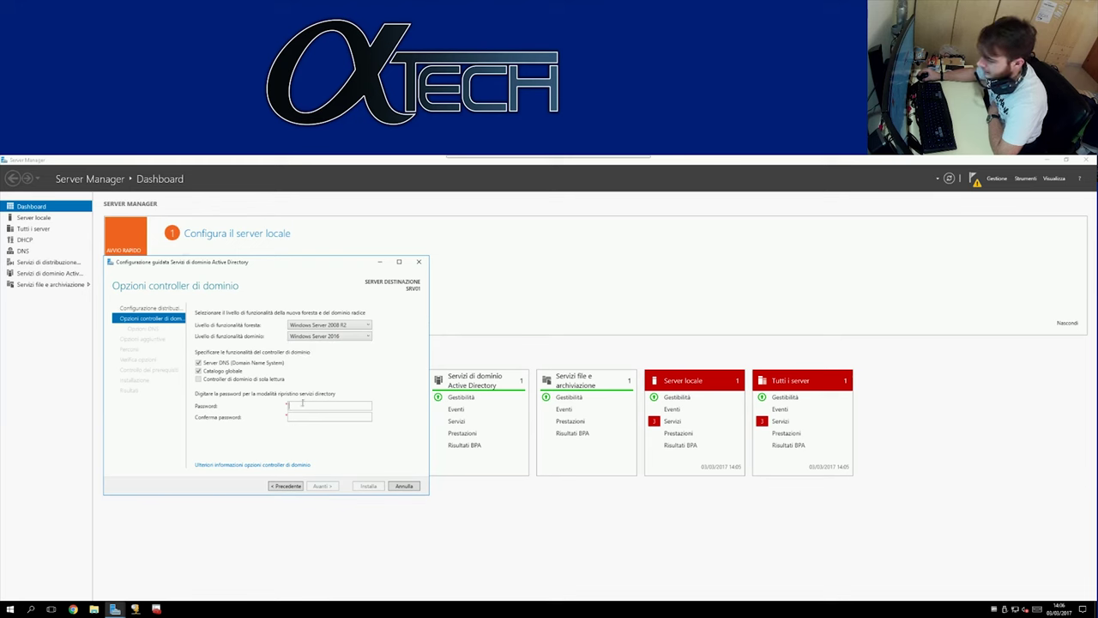
# - Enter and confirm the Directory Services Restore Mode password, then continue to DNS Options
pyautogui.write('***')
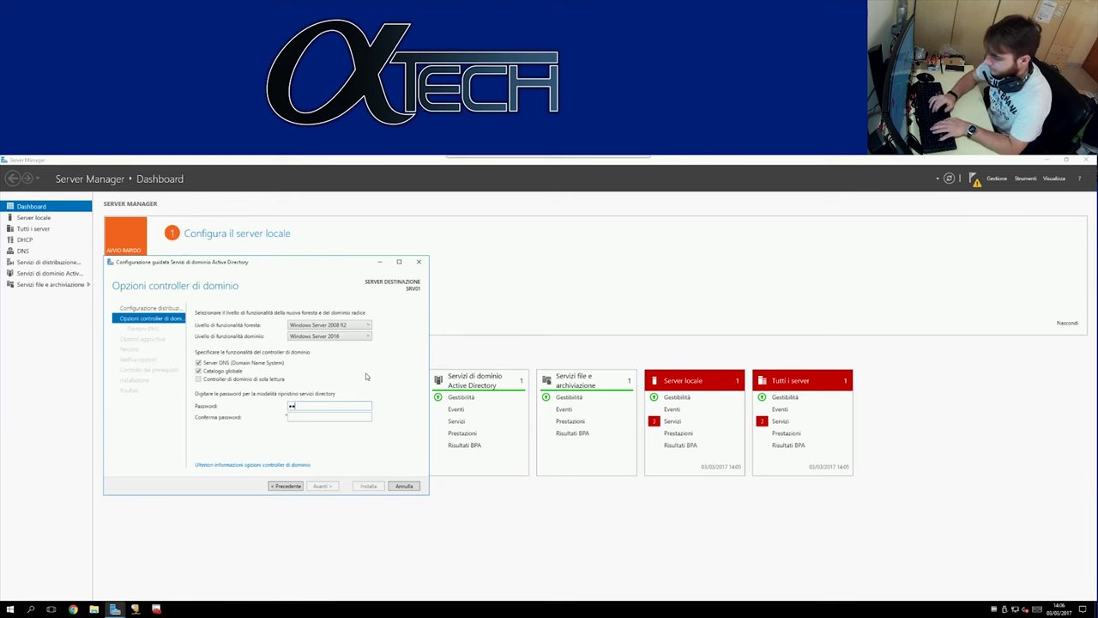
pyautogui.write('*******')
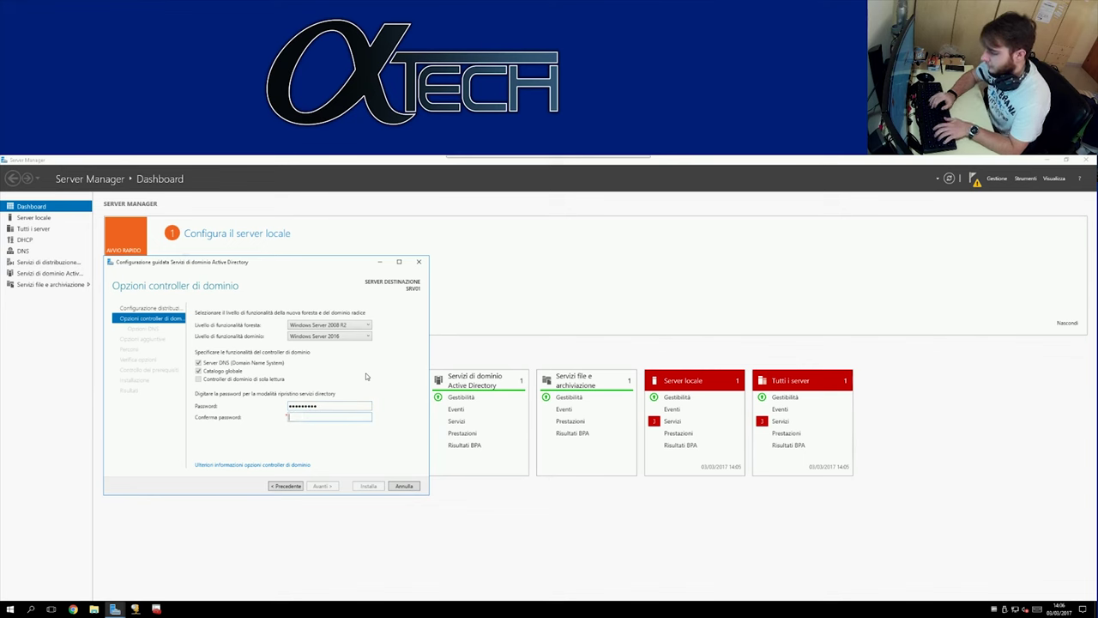
pyautogui.press('Tab')
pyautogui.write('********')
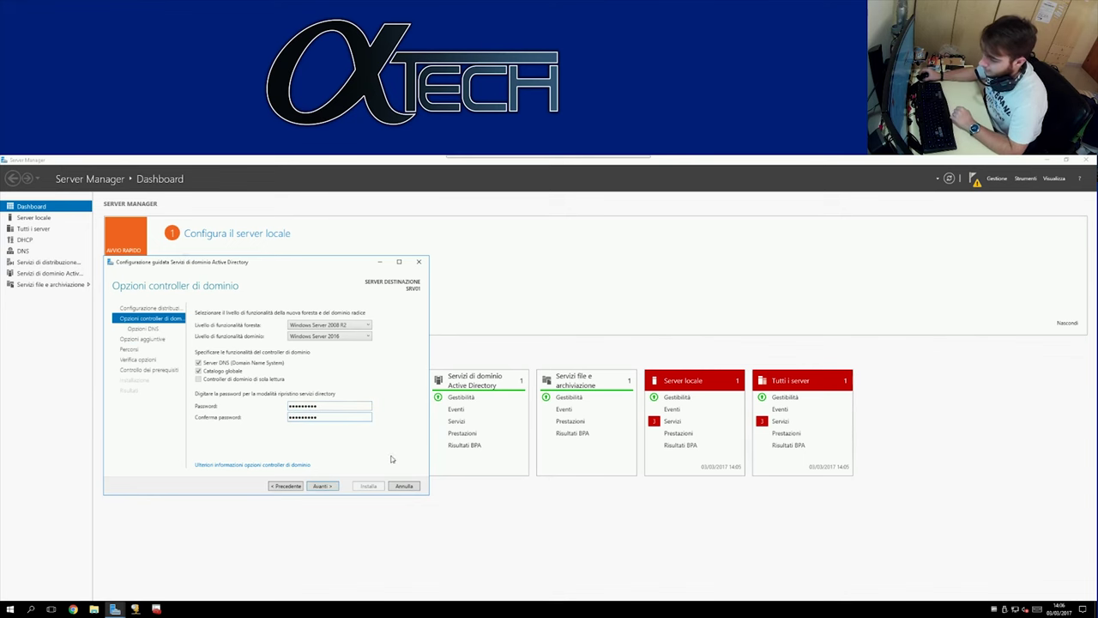
pyautogui.click(322, 486)
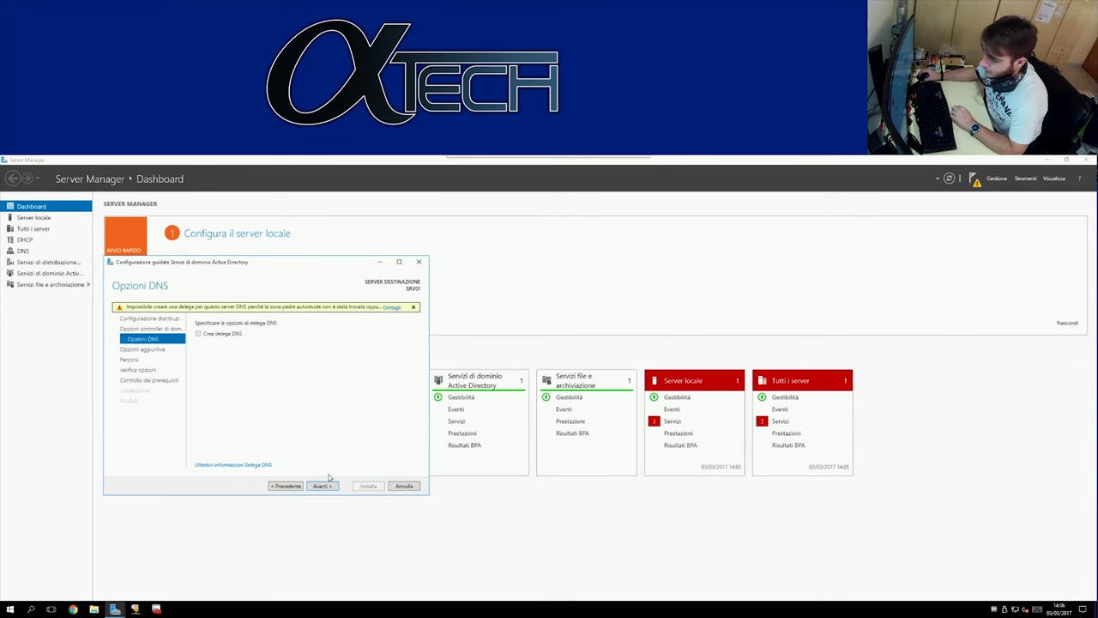
# - Skip DNS delegation and hide the on-screen keyboard button from the taskbar
pyautogui.click(322, 486)
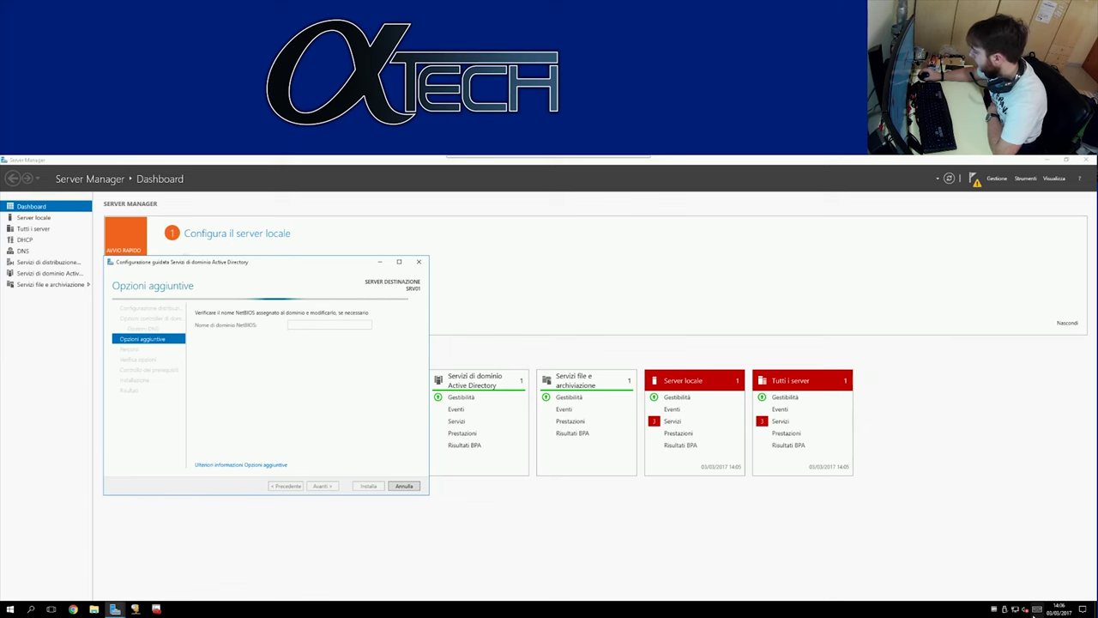
pyautogui.rightClick(825, 609)
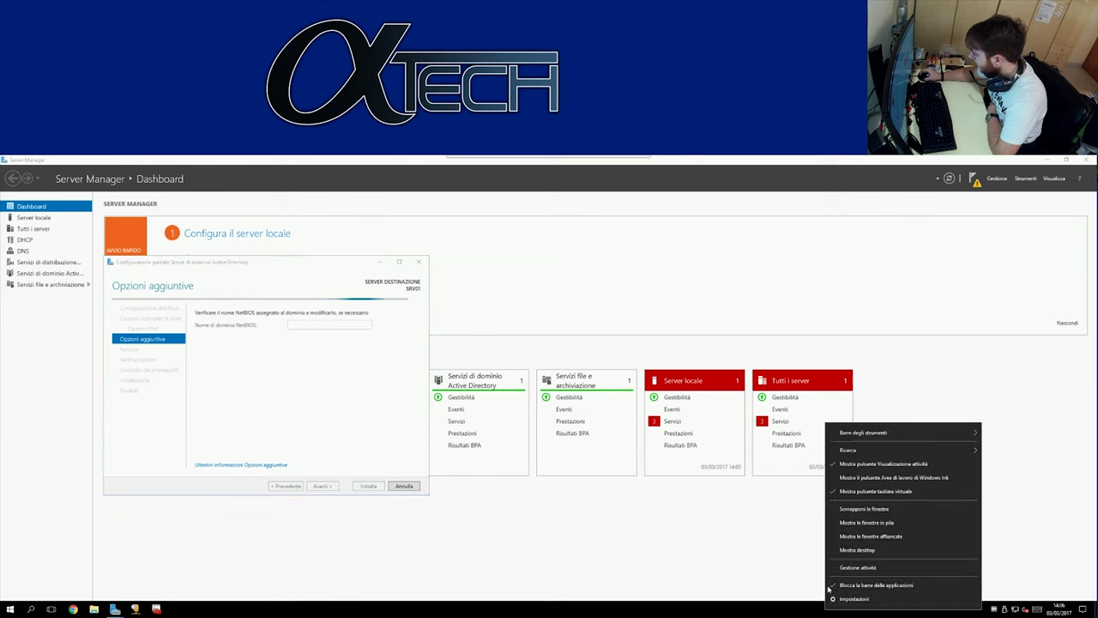
pyautogui.click(845, 492)
# - Keep NetBIOS name CRESCENTINI and the default database and SYSVOL paths
pyautogui.click(294, 331)
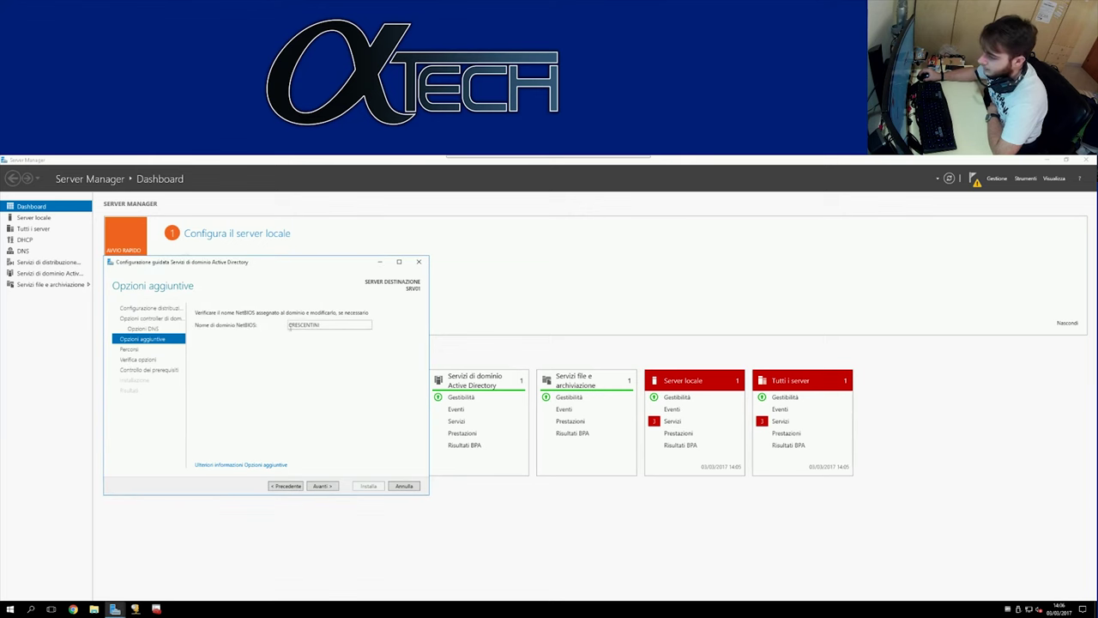
pyautogui.doubleClick(290, 326)
pyautogui.click(320, 332)
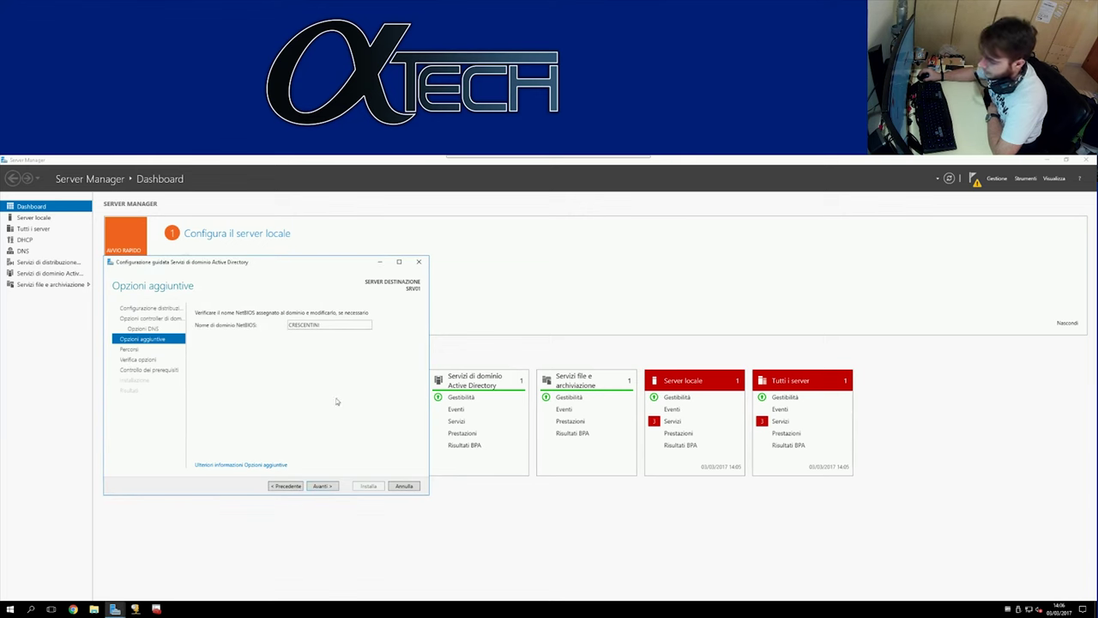
pyautogui.click(323, 486)
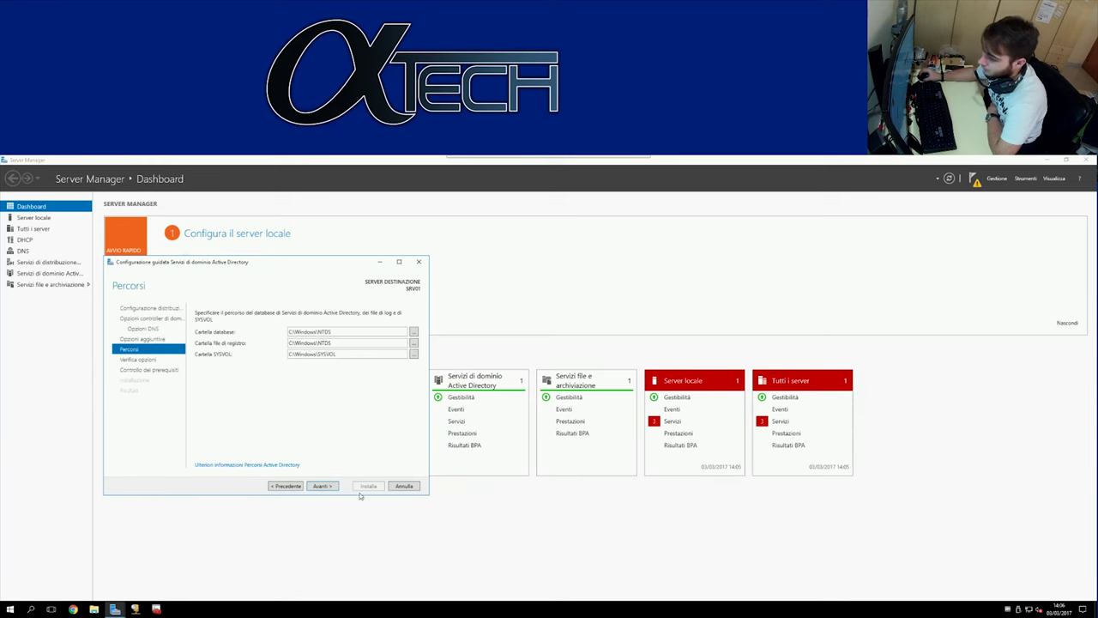
pyautogui.click(332, 486)
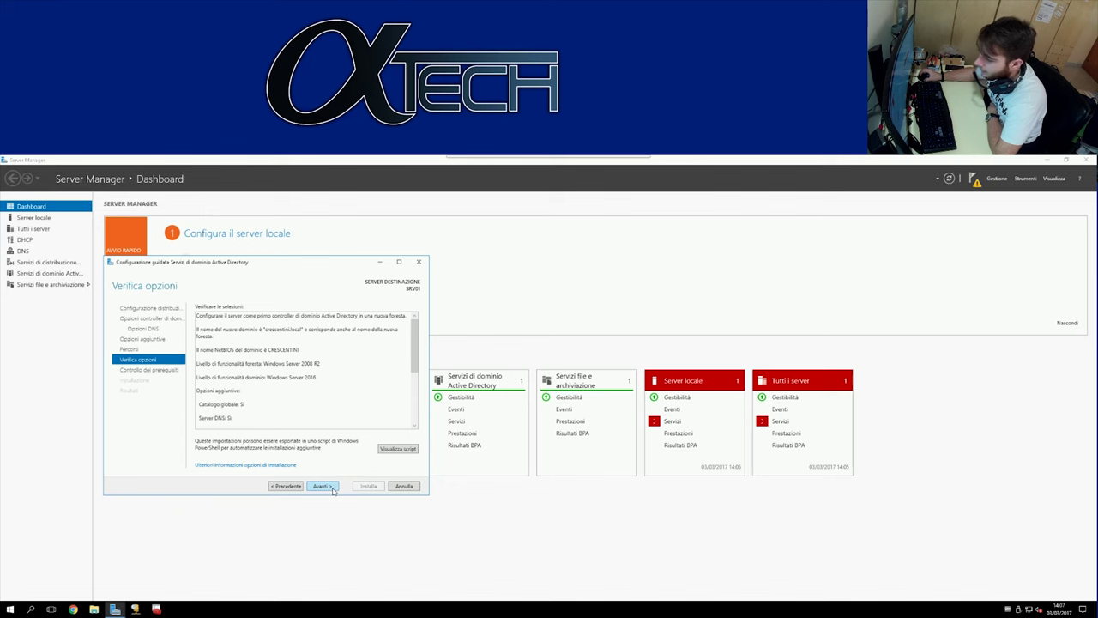
# - Run the prerequisites check and install AD DS to promote SRV01
pyautogui.click(333, 488)
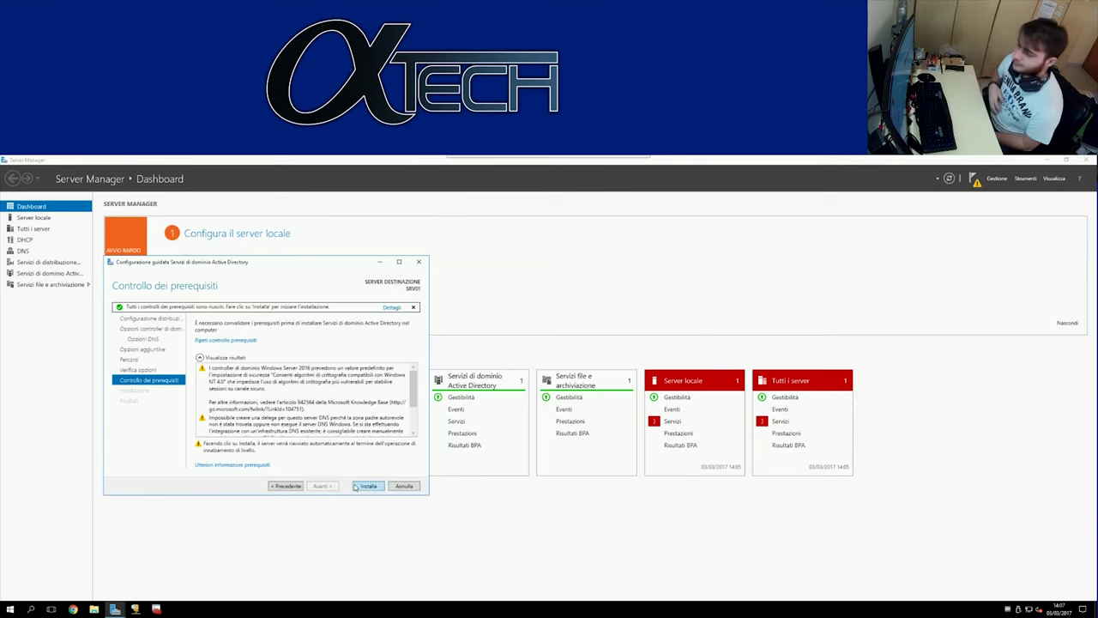
pyautogui.click(366, 485)
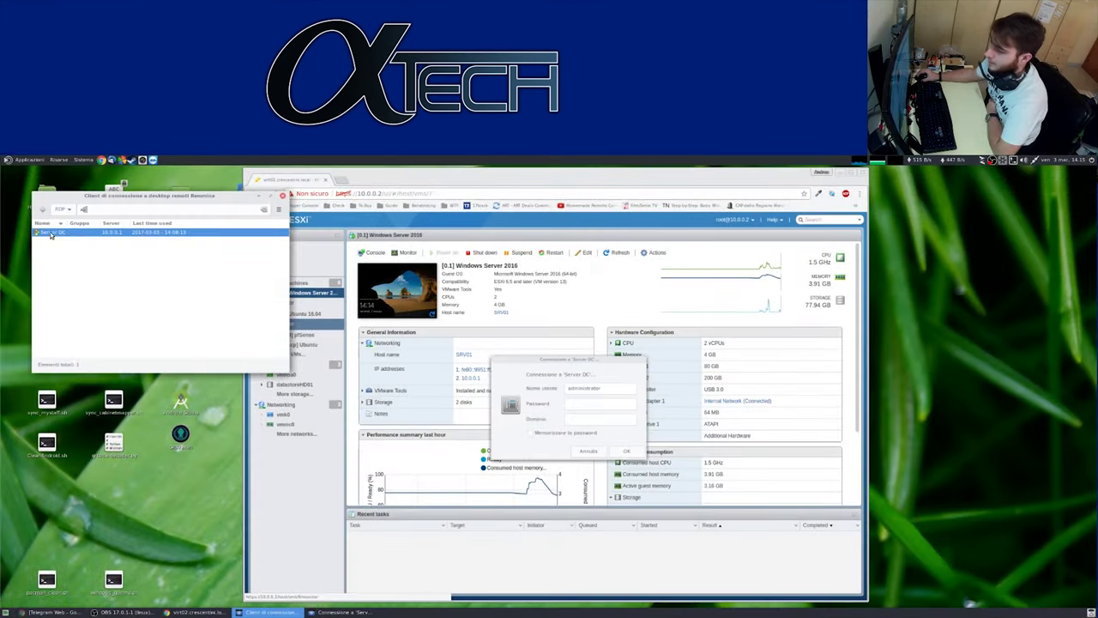
# - Dismiss the old prompt and reconnect to Server DC with the administrator account password
pyautogui.click(582, 453)
pyautogui.doubleClick(61, 236)
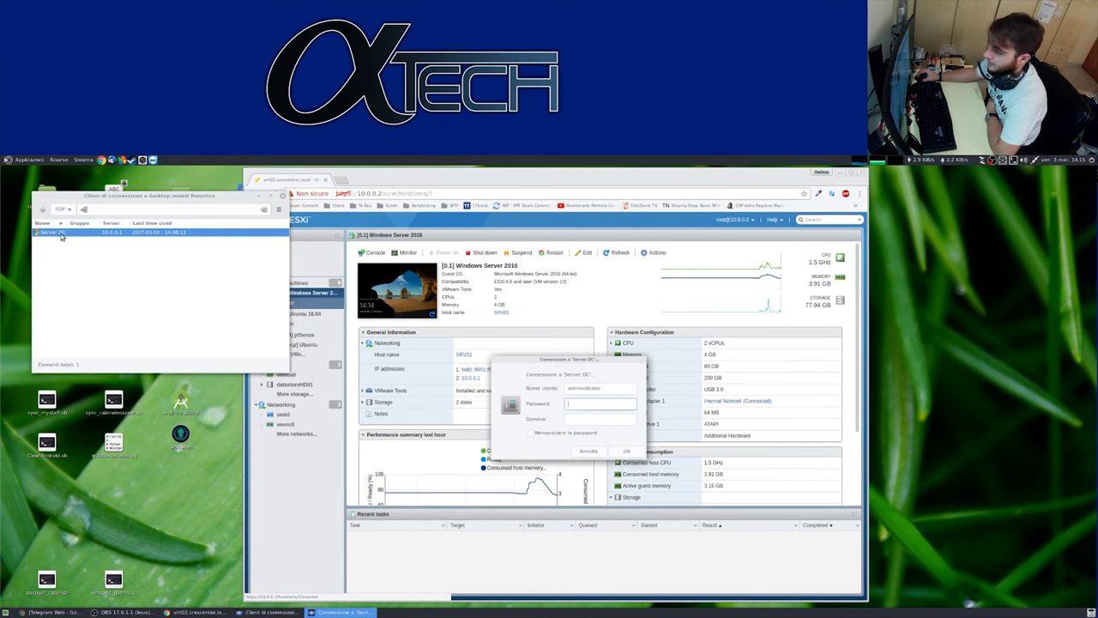
pyautogui.write('********')
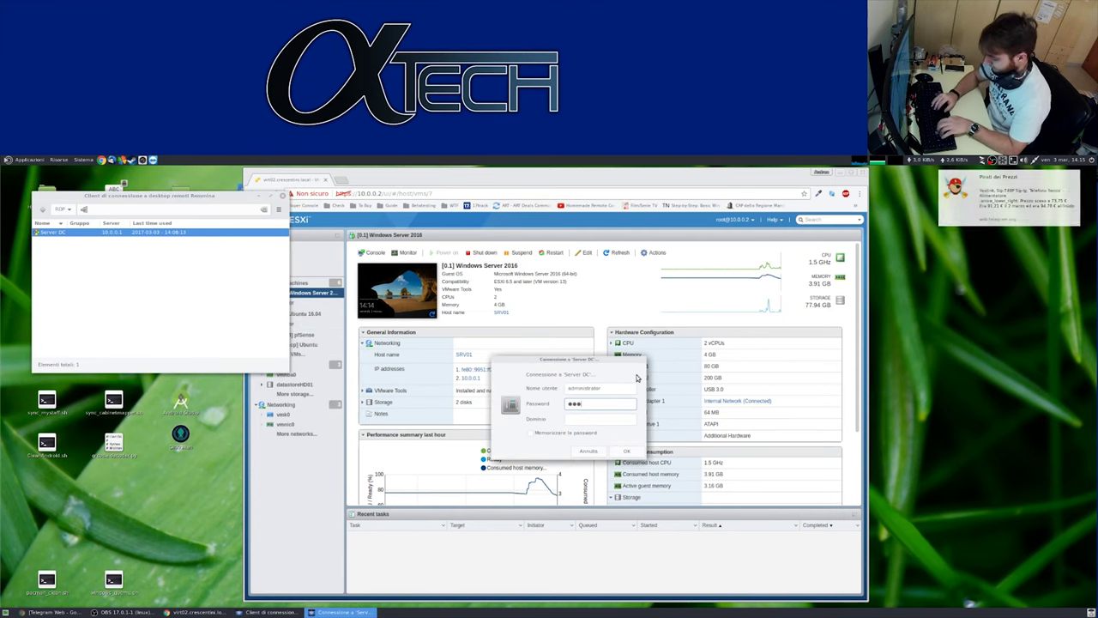
pyautogui.click(627, 450)
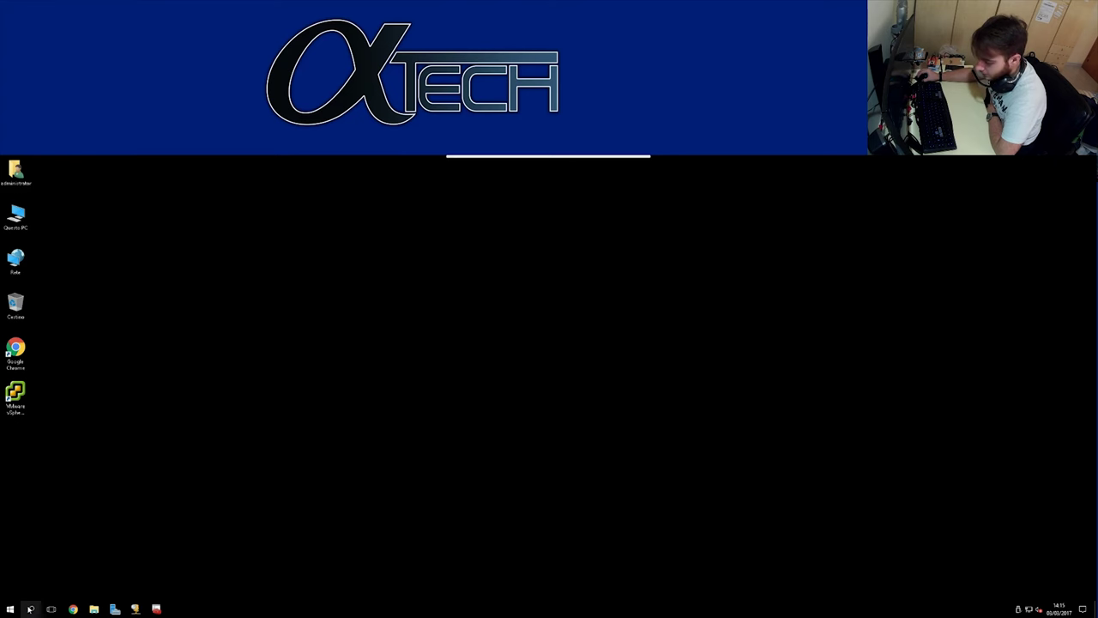
# - Check the System page showing SRV01.crescentini.local in domain crescentini.local, then bring up the Start menu
pyautogui.rightClick(17, 218)
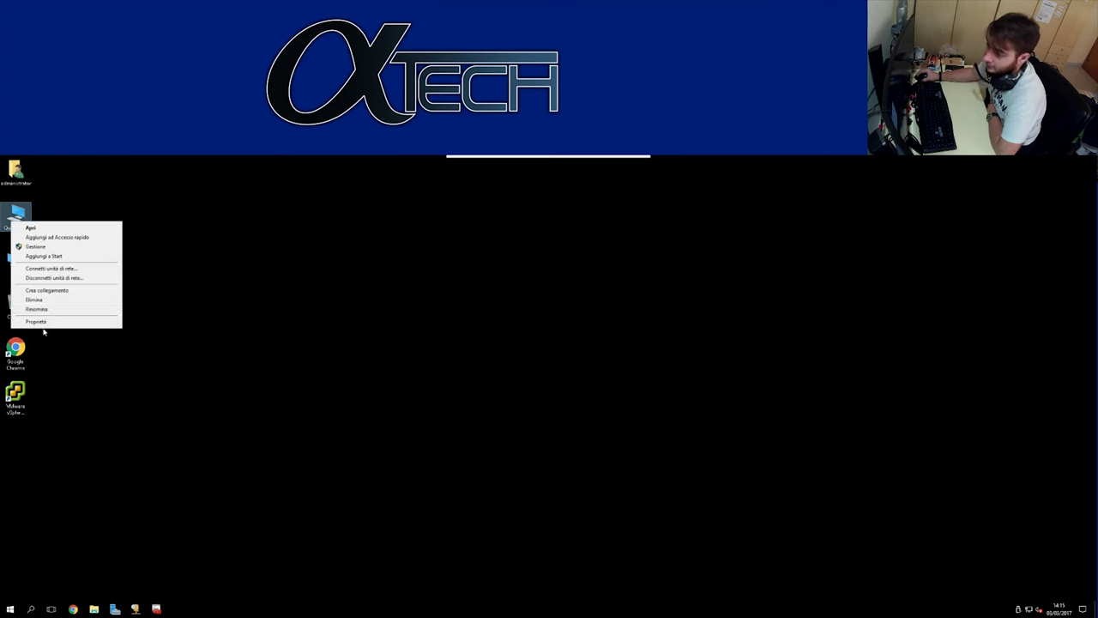
pyautogui.click(129, 337)
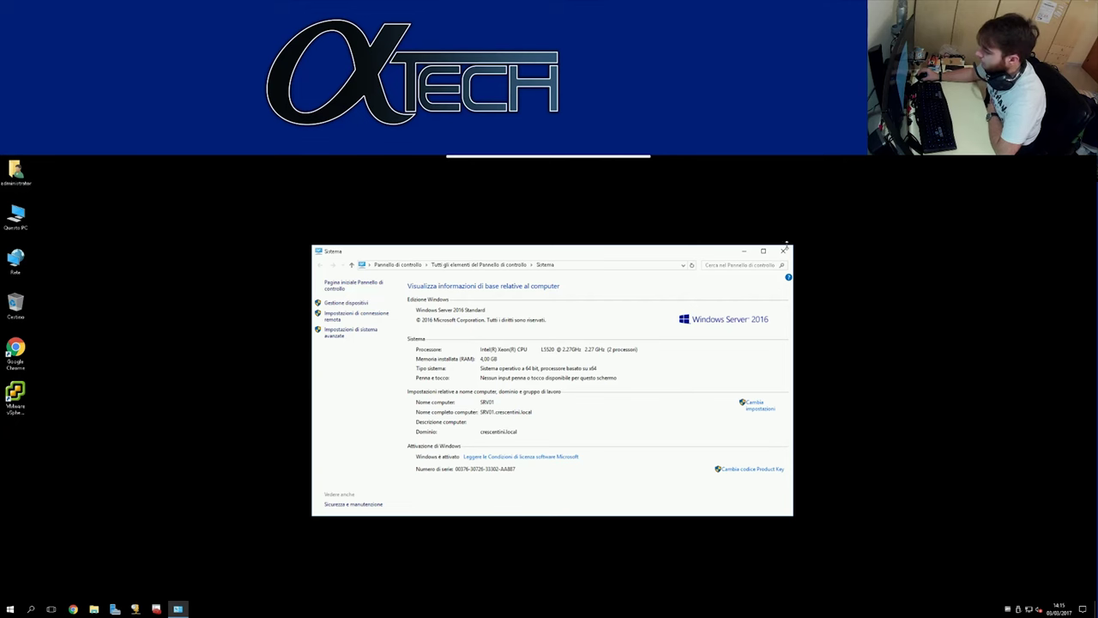
pyautogui.click(786, 251)
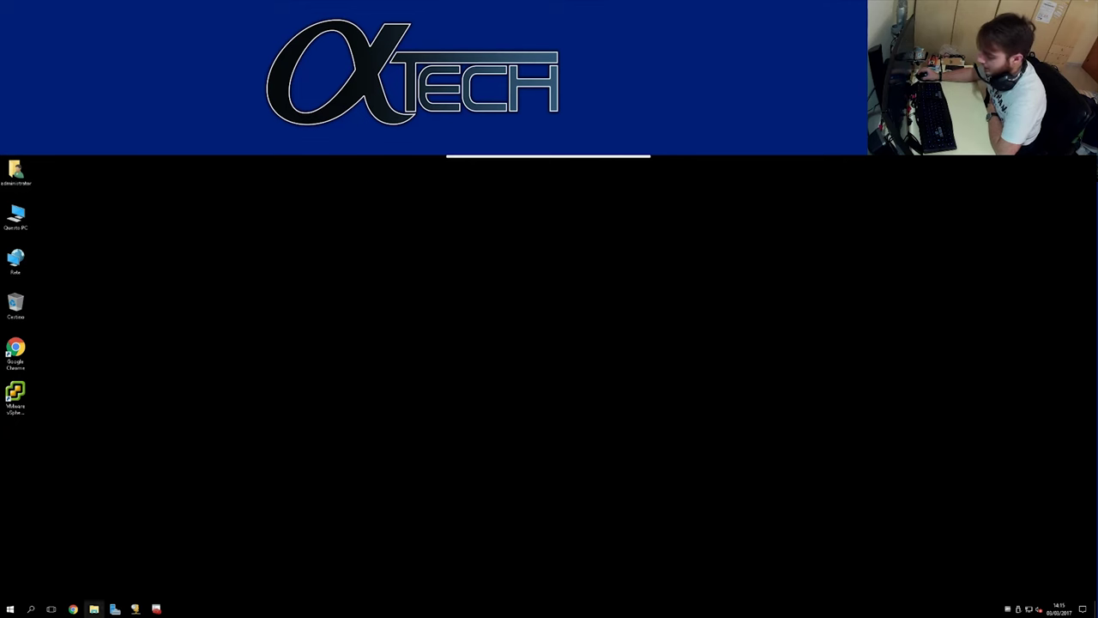
pyautogui.click(11, 610)
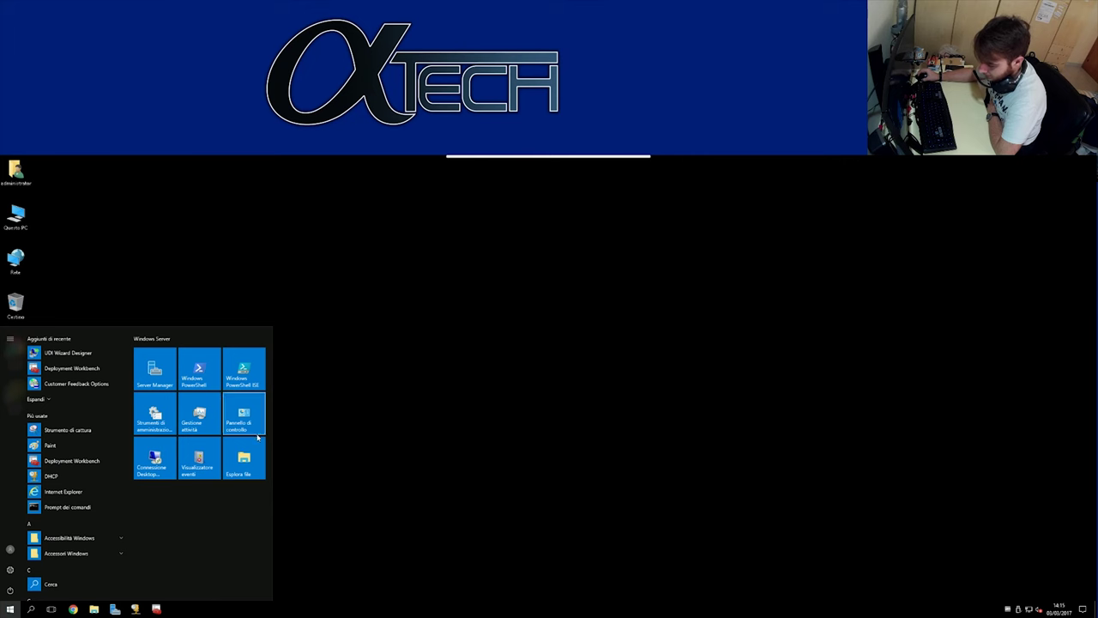
# - Launch Centro di amministrazione di Active Directory from Strumenti di amministrazione
pyautogui.click(154, 415)
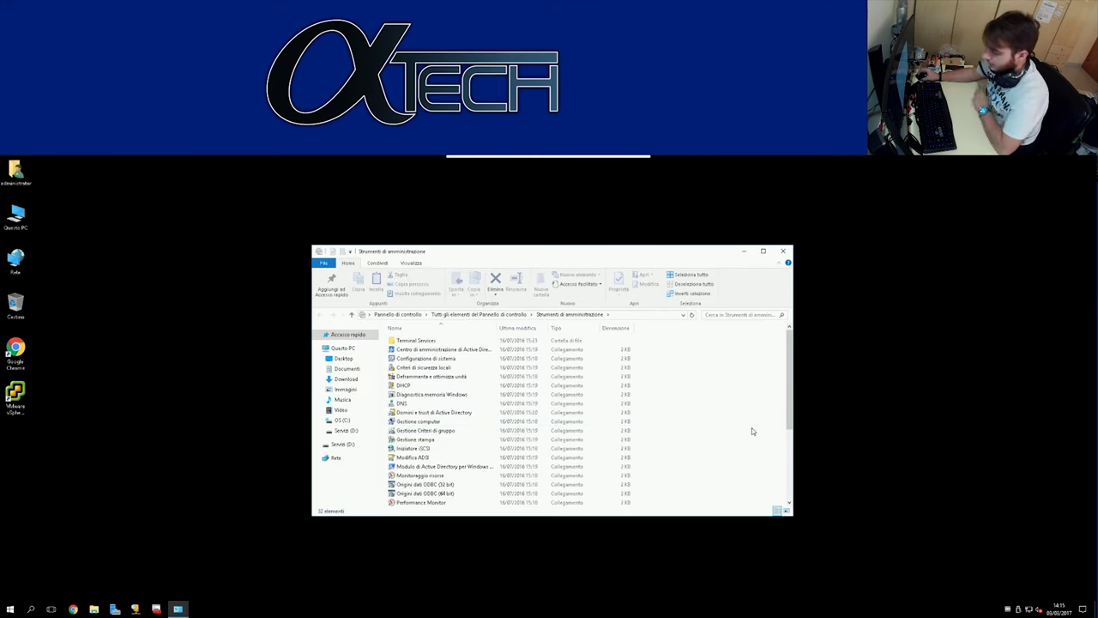
pyautogui.scroll(-2, 499, 385)
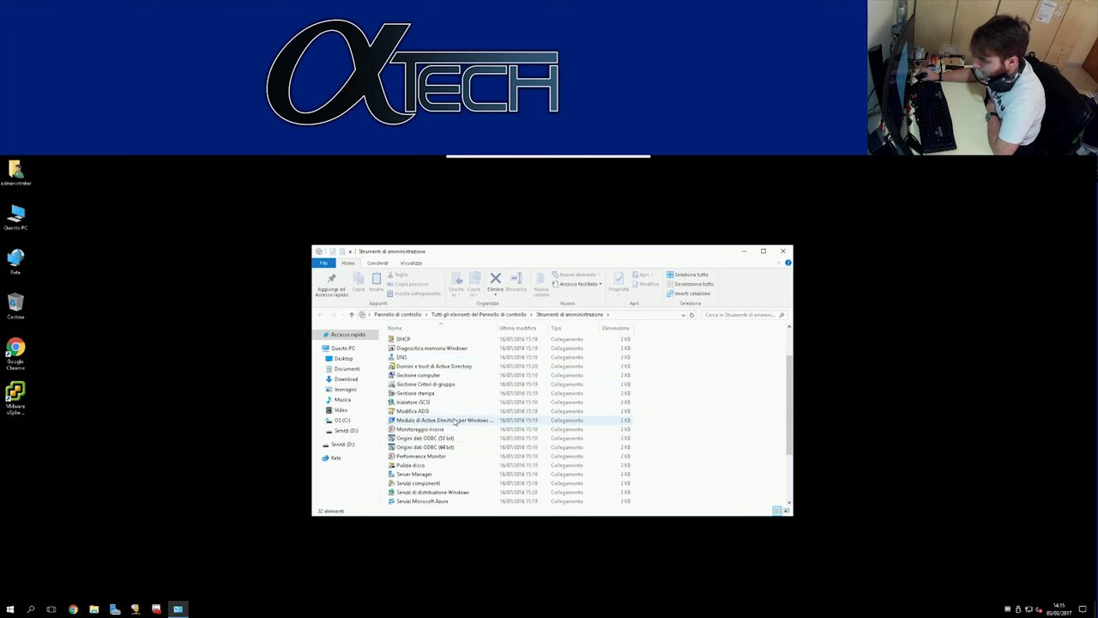
pyautogui.scroll(2, 454, 415)
pyautogui.click(443, 351)
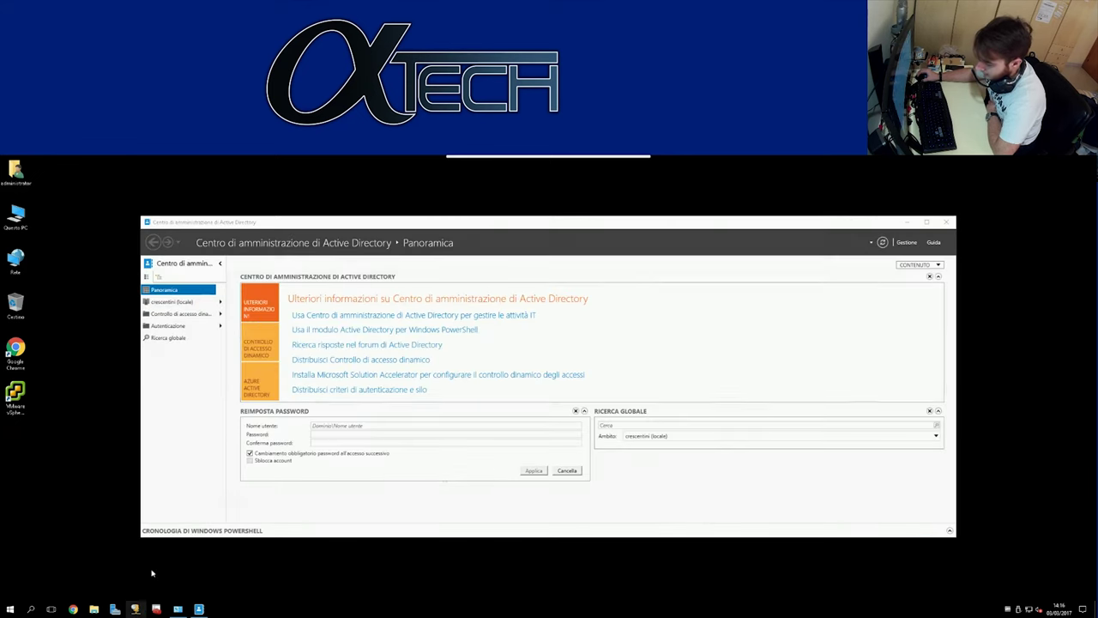
# - Open the DHCP console enlarged, with a wider tree pane, showing srv01.crescentini.local
pyautogui.click(136, 610)
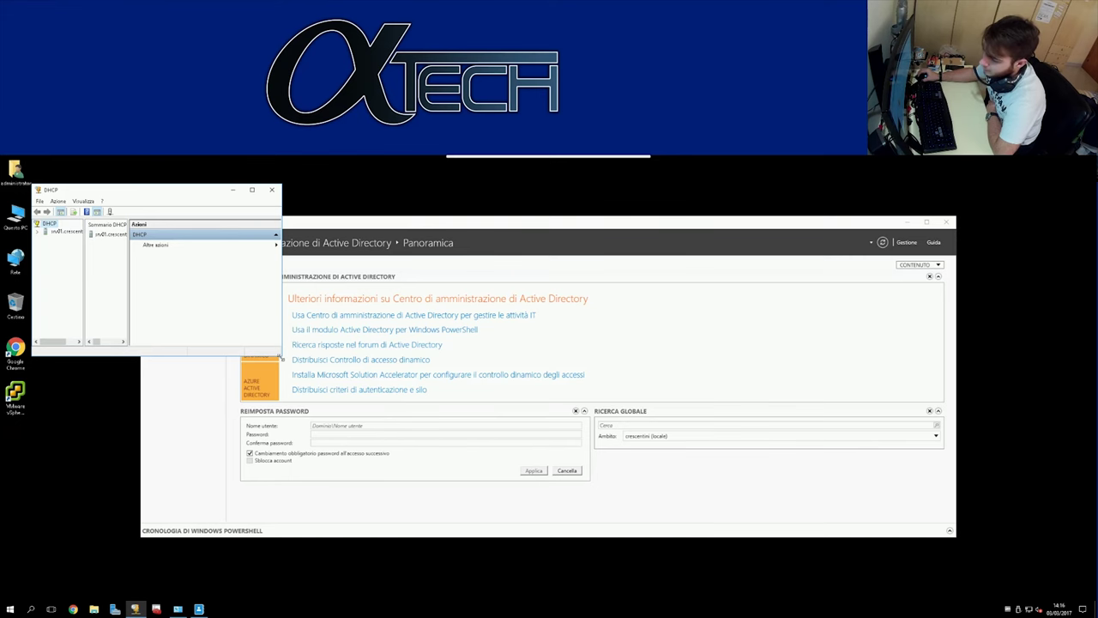
pyautogui.moveTo(282, 356); pyautogui.dragTo(695, 544)
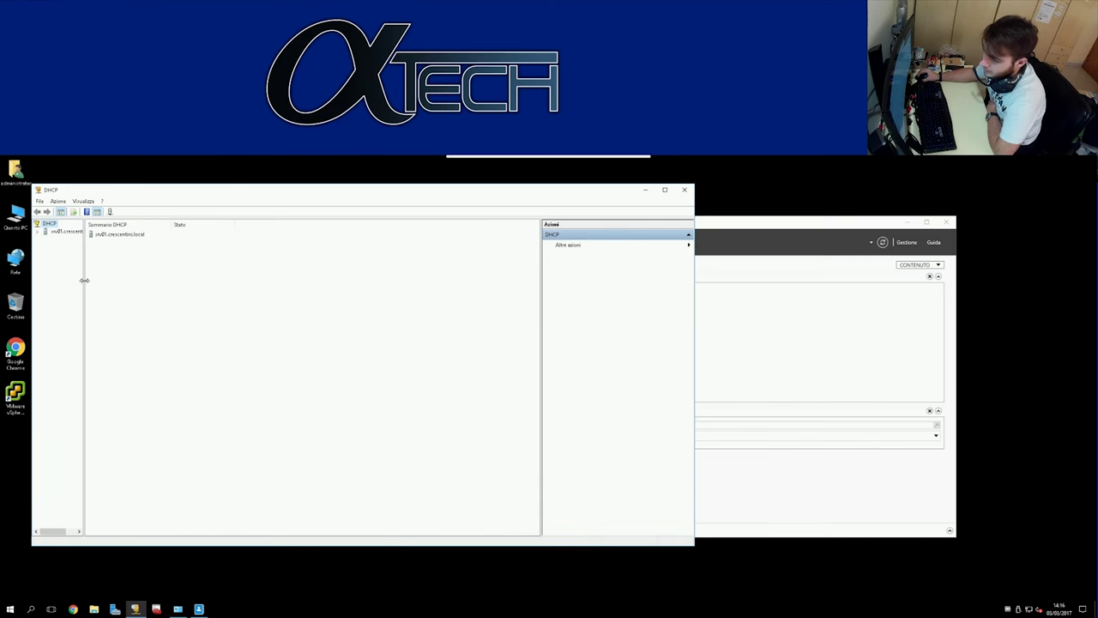
pyautogui.moveTo(84, 280); pyautogui.dragTo(181, 279)
pyautogui.click(73, 232)
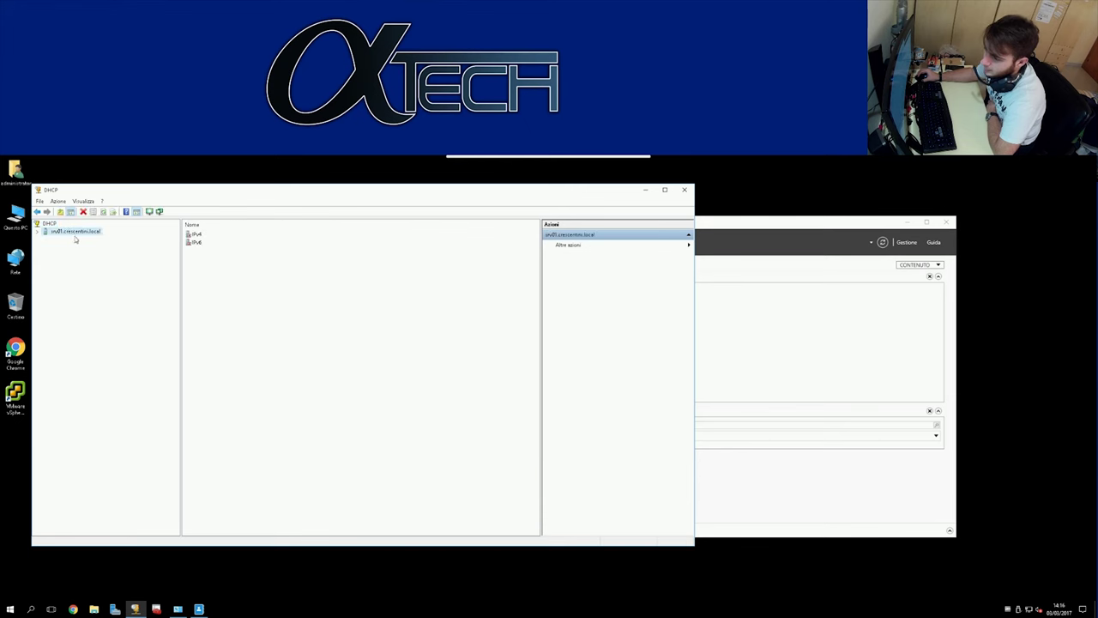
# - Expand IPv4 and look through the actions for IPv4 and the srv01 server
pyautogui.doubleClick(197, 235)
pyautogui.rightClick(66, 240)
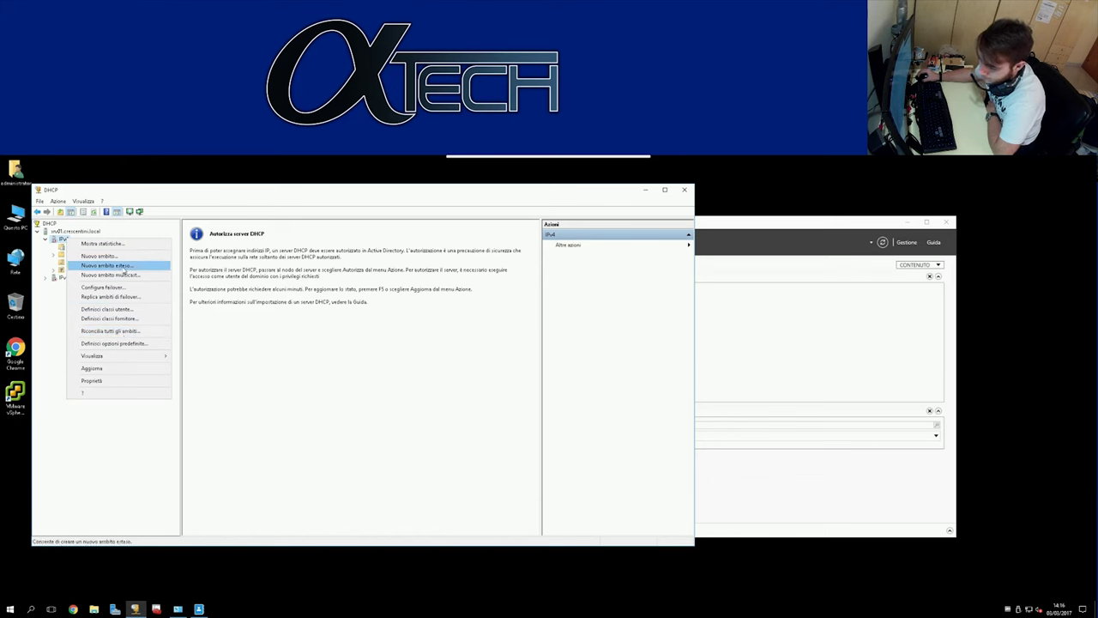
pyautogui.rightClick(69, 233)
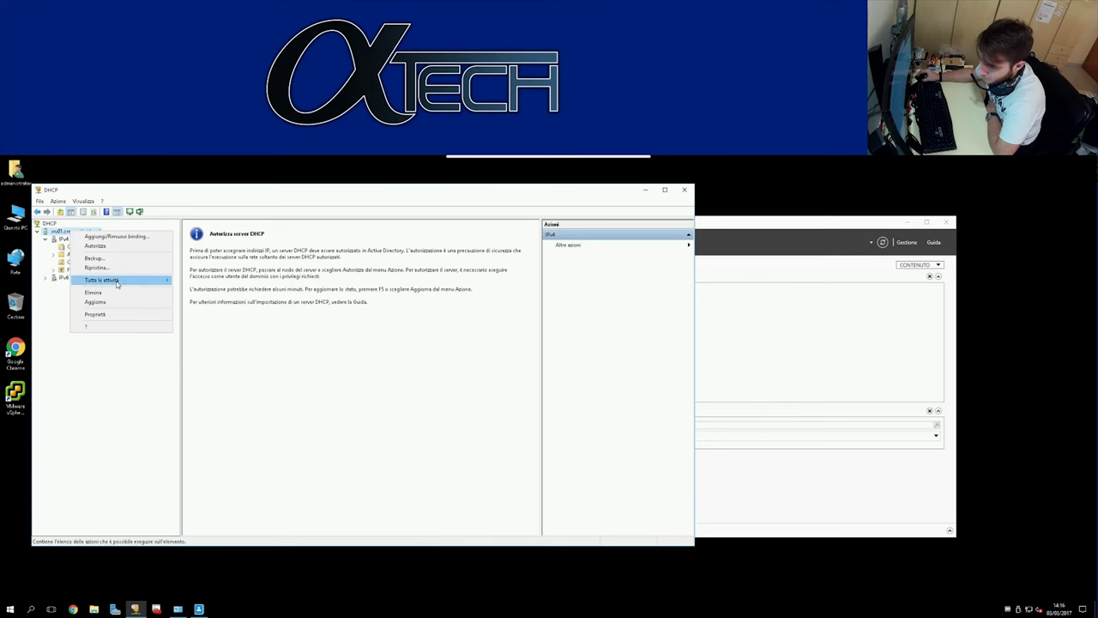
pyautogui.click(76, 401)
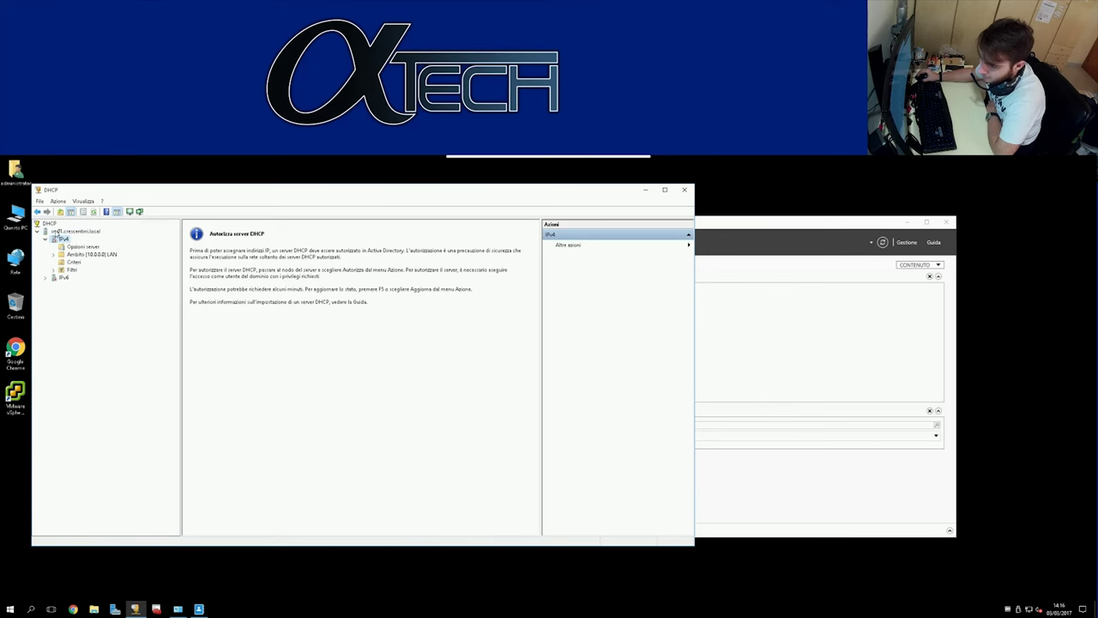
pyautogui.rightClick(57, 236)
pyautogui.rightClick(60, 240)
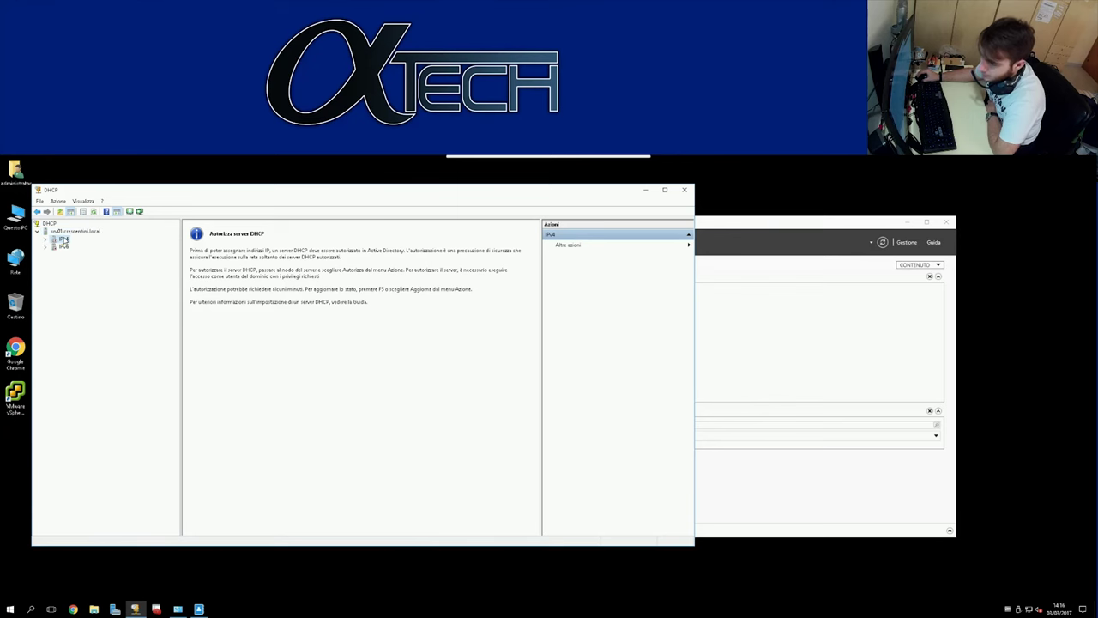
pyautogui.rightClick(63, 240)
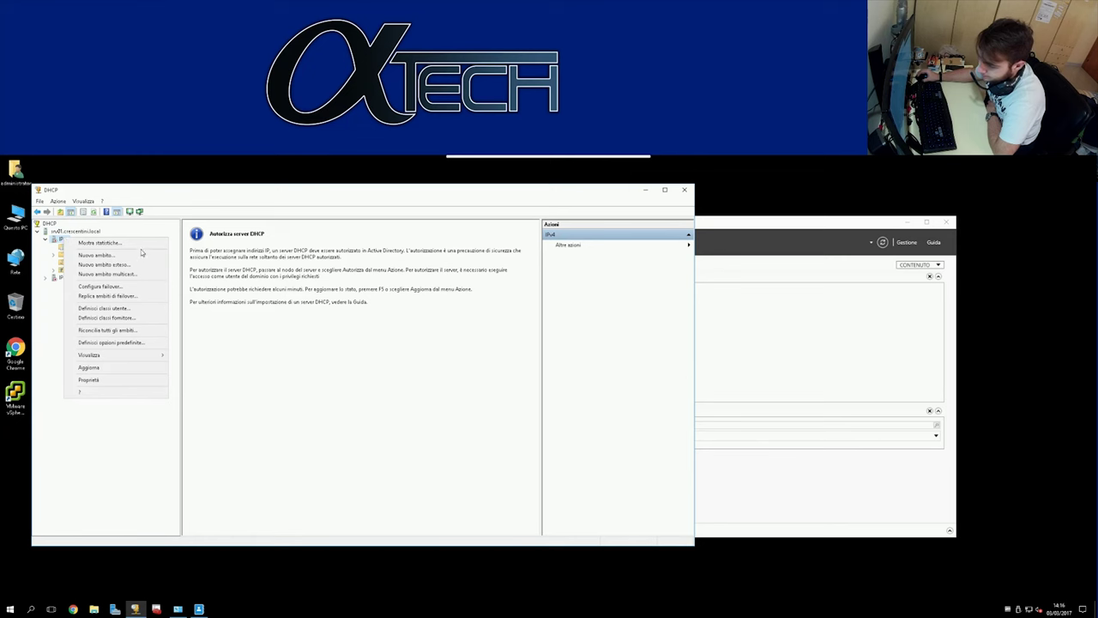
# - Reconcile all IPv4 scopes, verifying no database inconsistencies, and bring up the IPv4 actions
pyautogui.click(133, 330)
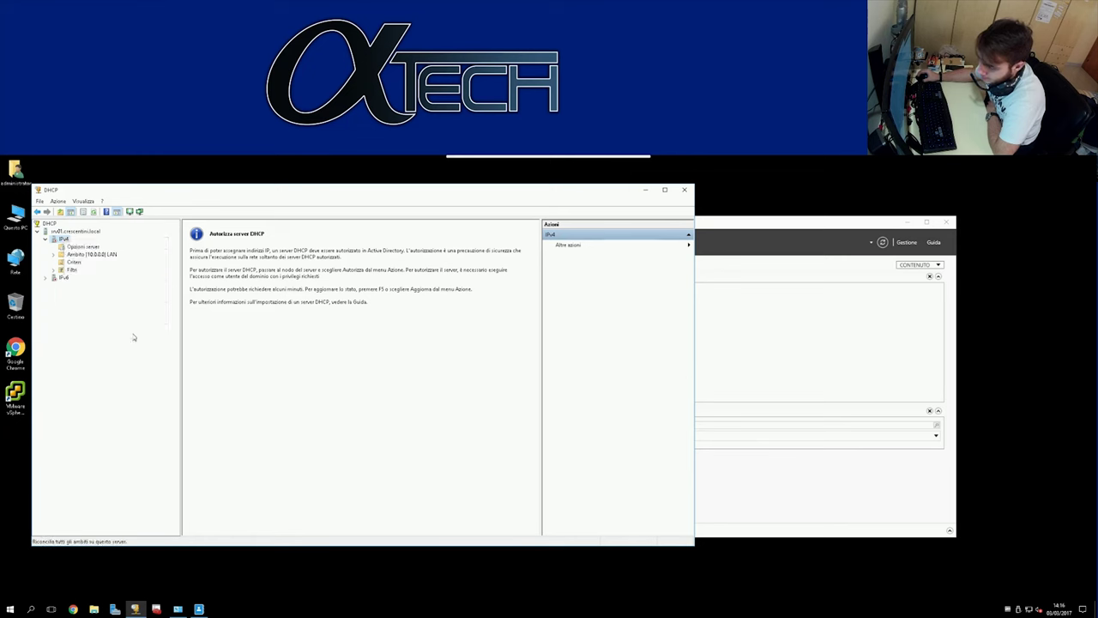
pyautogui.click(141, 350)
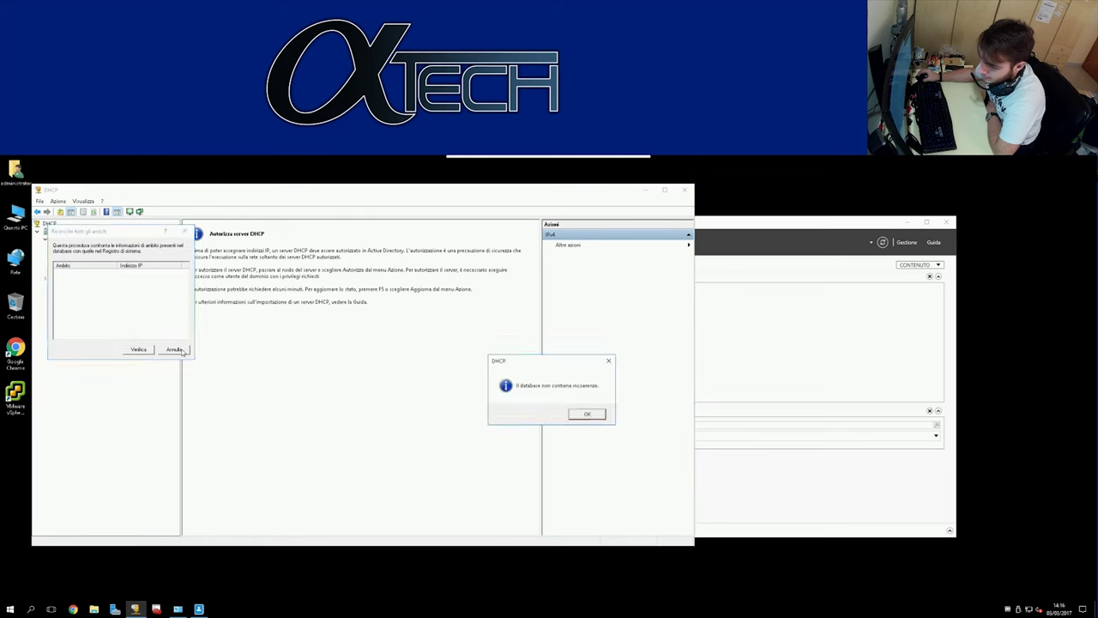
pyautogui.click(587, 414)
pyautogui.click(175, 350)
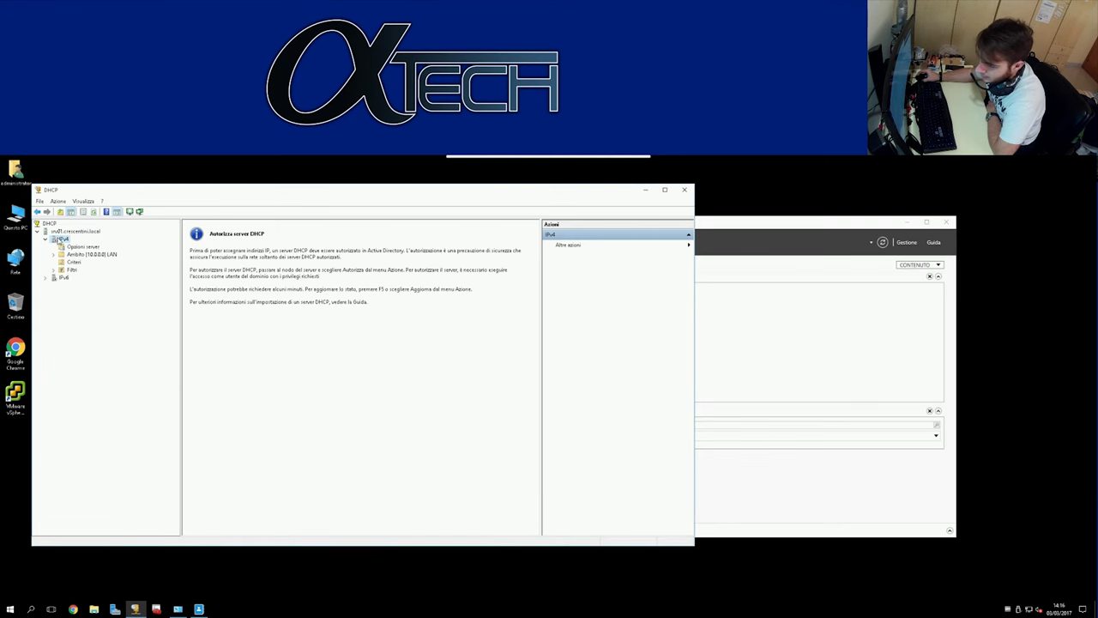
pyautogui.rightClick(60, 240)
# - Review the IPv4 Properties General, DNS, Failover and Advanced tabs, then close with OK
pyautogui.click(131, 383)
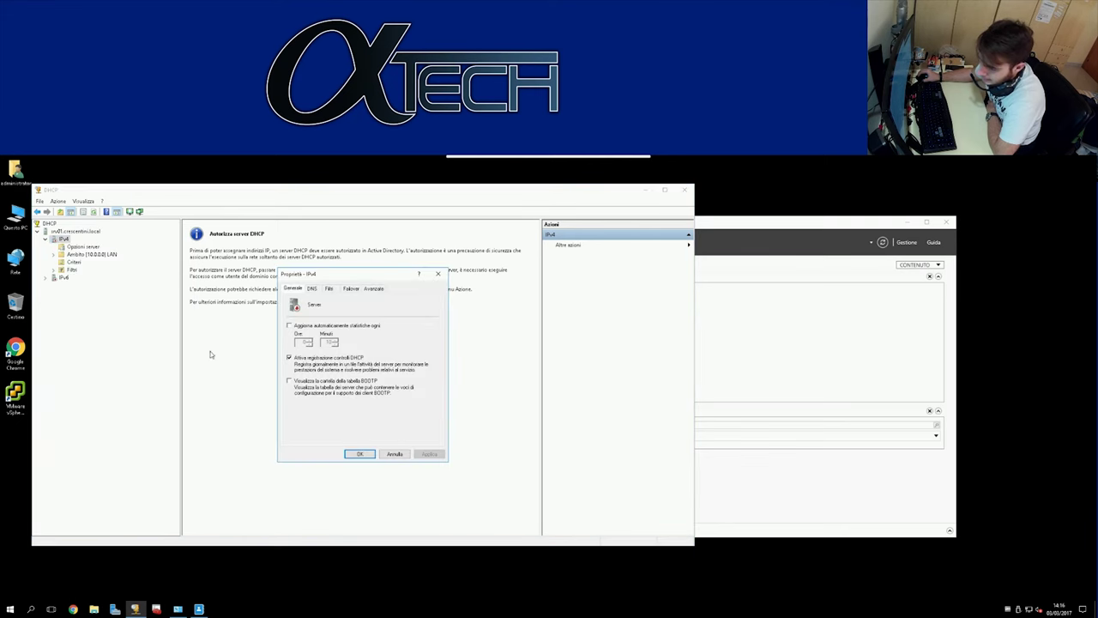
pyautogui.click(310, 289)
pyautogui.click(346, 289)
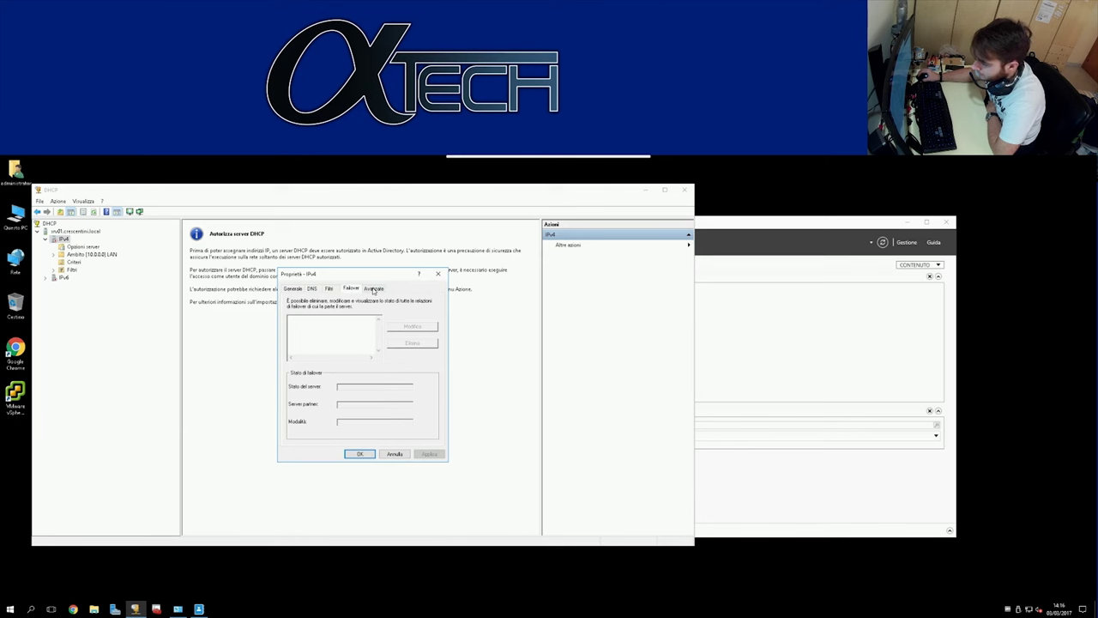
pyautogui.click(373, 290)
pyautogui.click(292, 289)
pyautogui.click(360, 454)
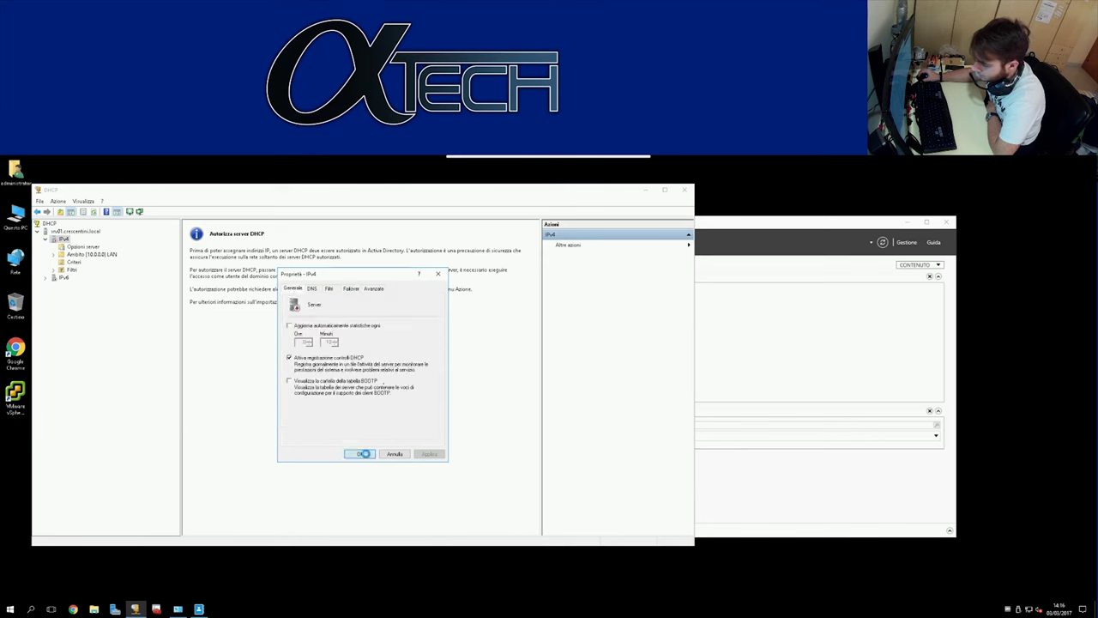
# - Authorize srv01 in Active Directory, then pause its DHCP service via Tutte le attività > Sospendi
pyautogui.rightClick(61, 241)
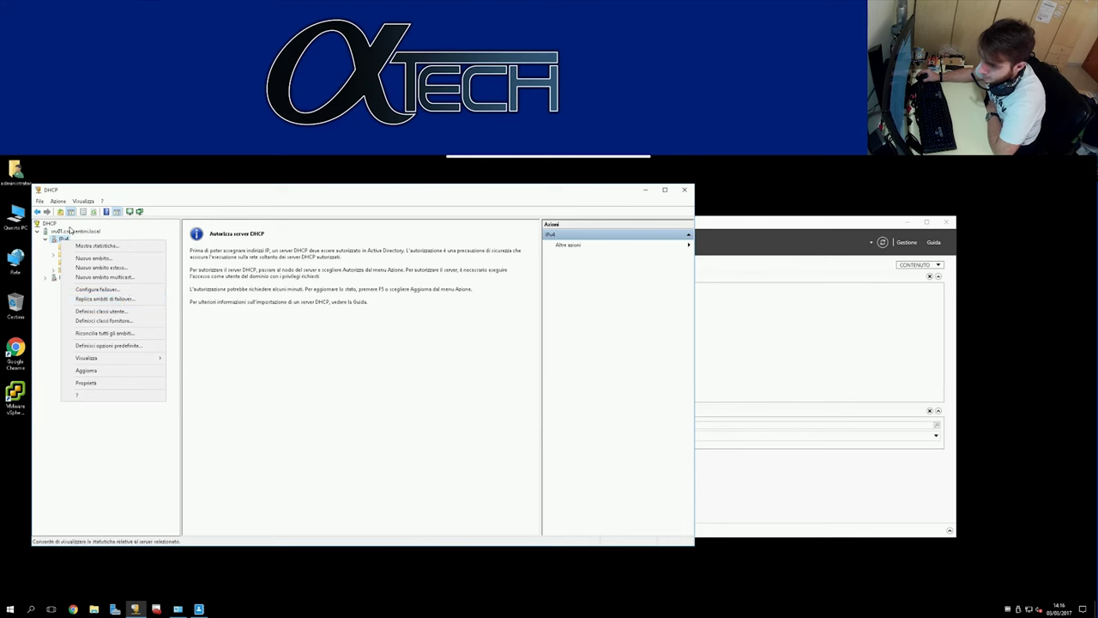
pyautogui.click(70, 230)
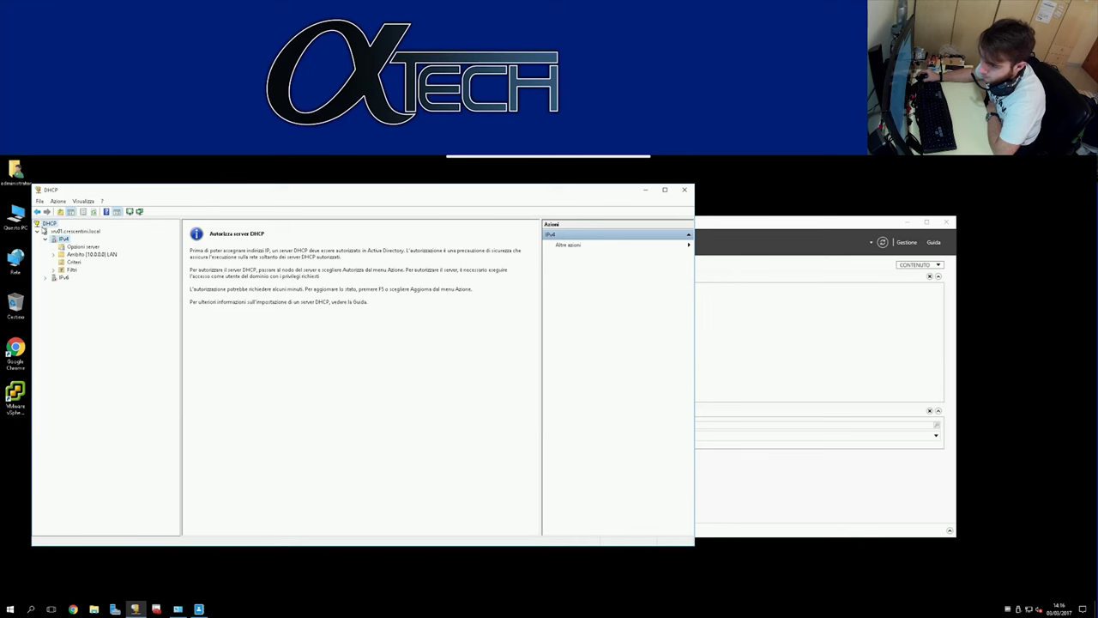
pyautogui.rightClick(70, 232)
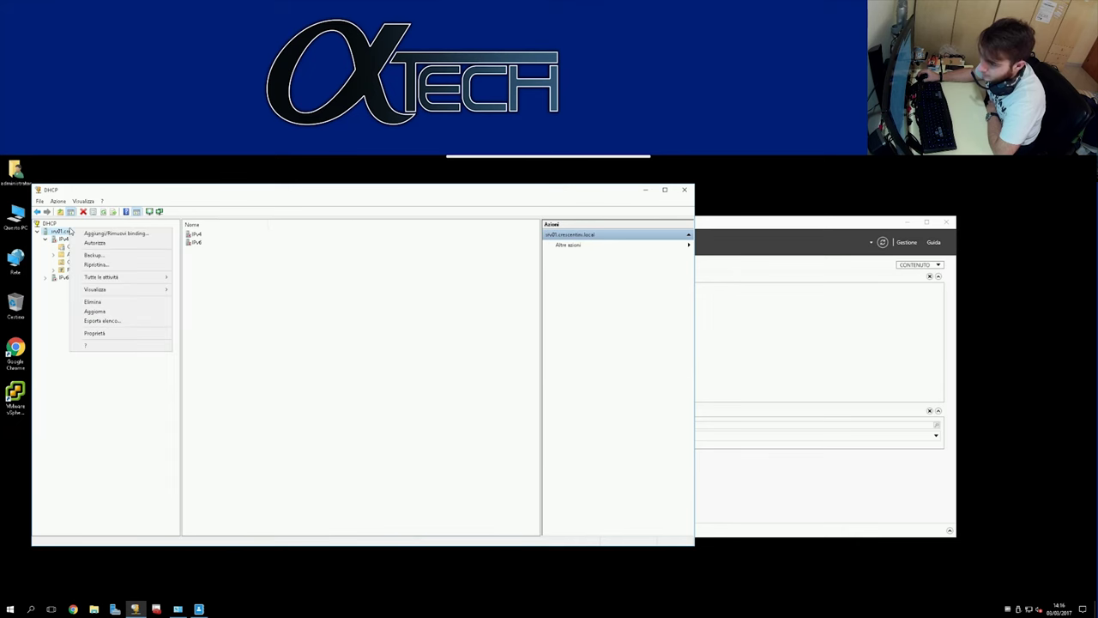
pyautogui.click(121, 247)
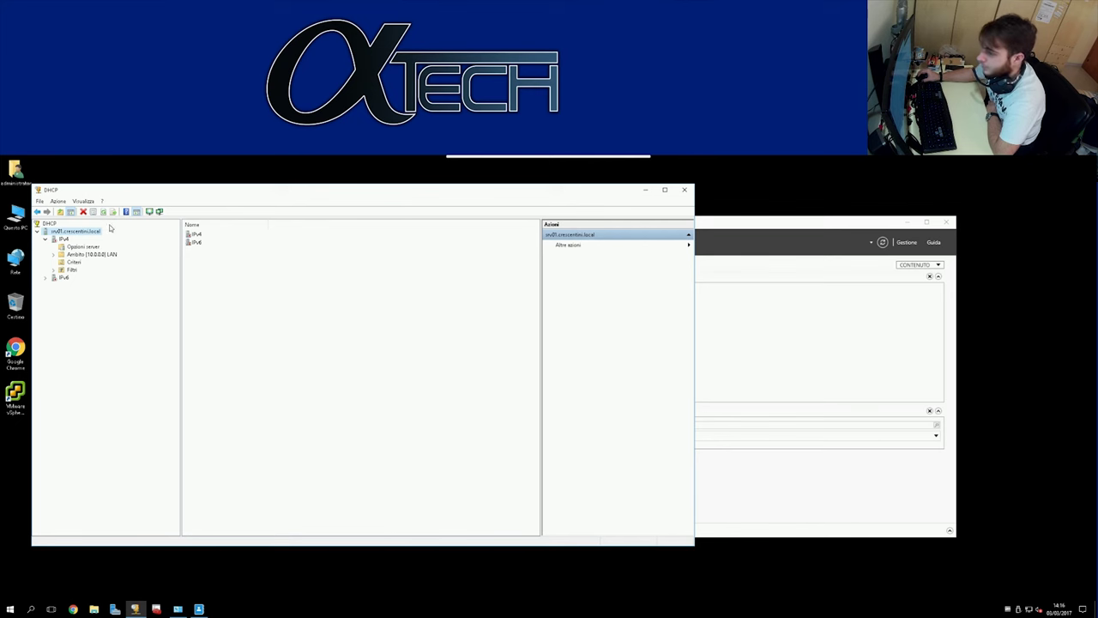
pyautogui.click(62, 239)
pyautogui.rightClick(70, 232)
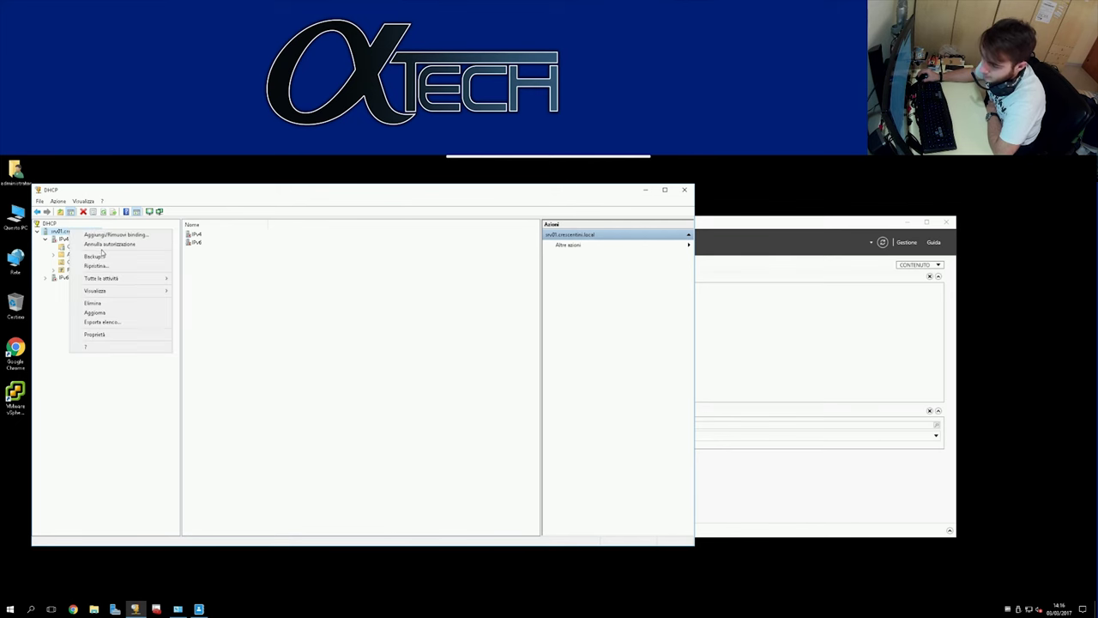
pyautogui.moveTo(125, 281)
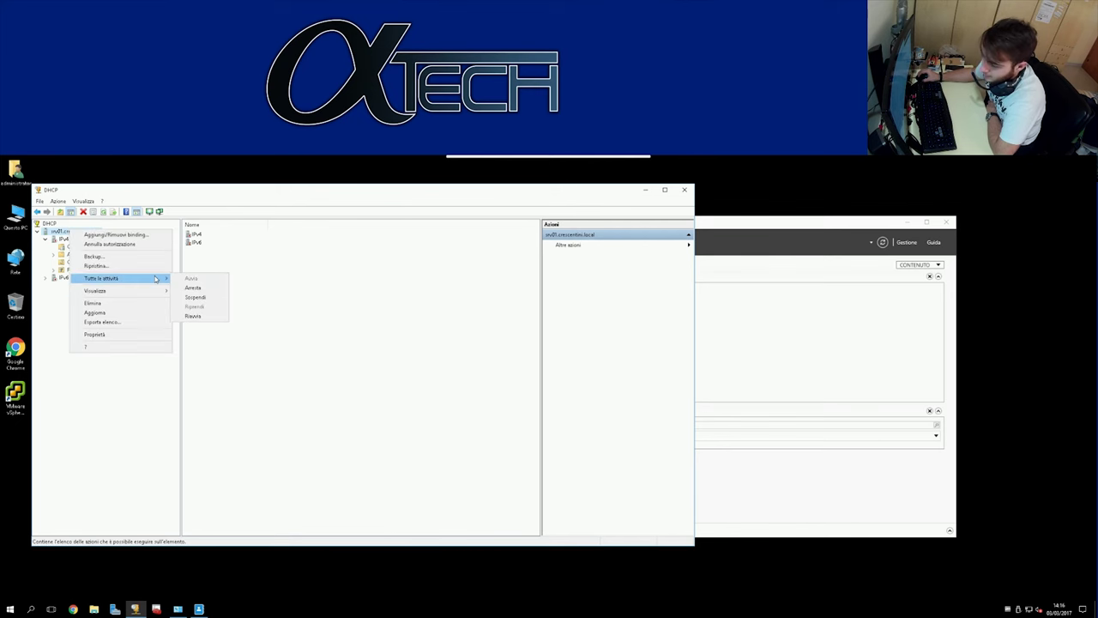
pyautogui.click(205, 317)
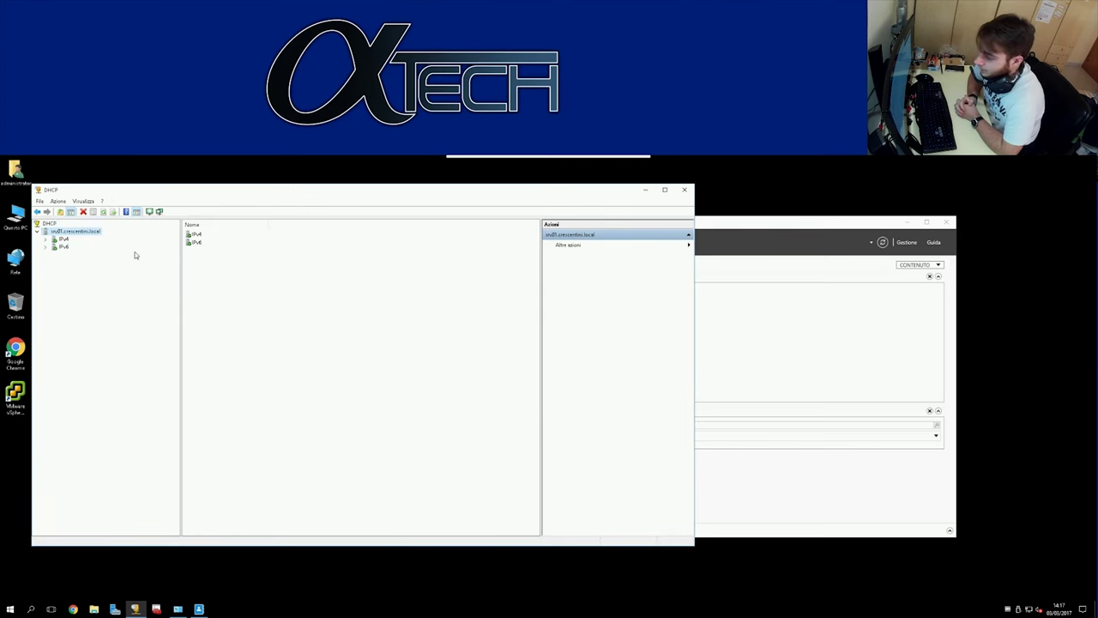
# - Open the Ambito [10.0.0.0] LAN scope options and bring up the Configura opzioni dialog
pyautogui.click(64, 239)
pyautogui.doubleClick(216, 243)
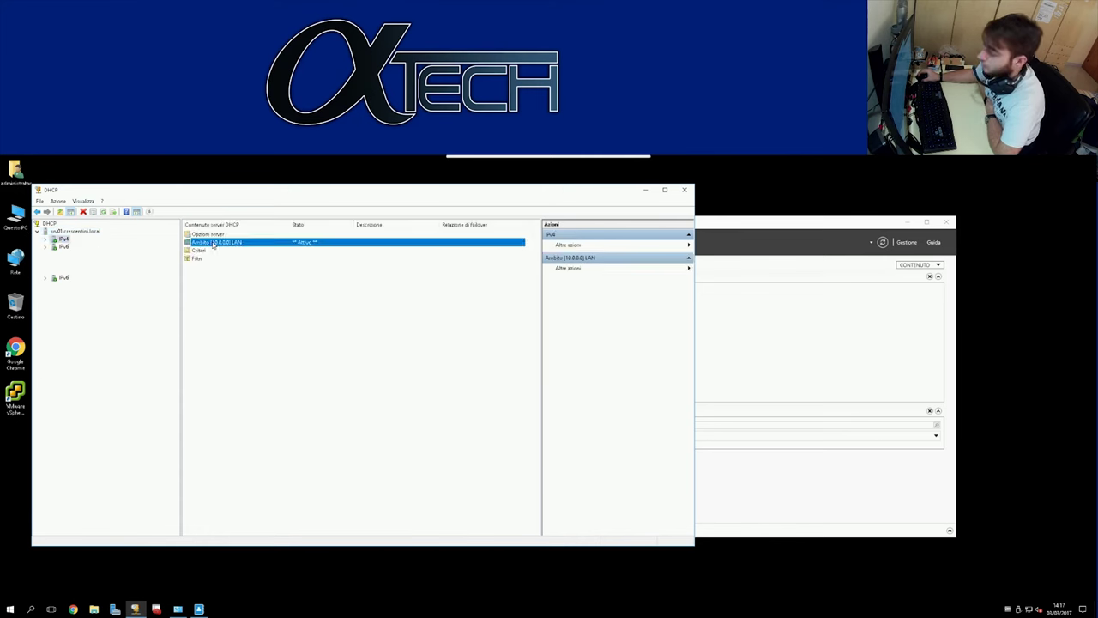
pyautogui.doubleClick(205, 259)
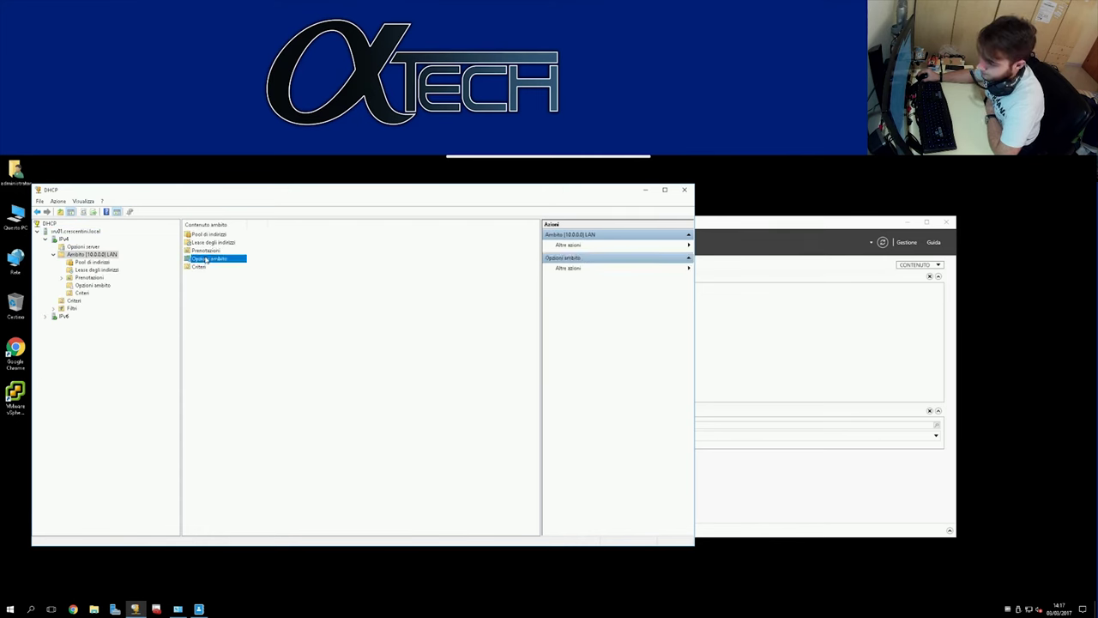
pyautogui.rightClick(264, 269)
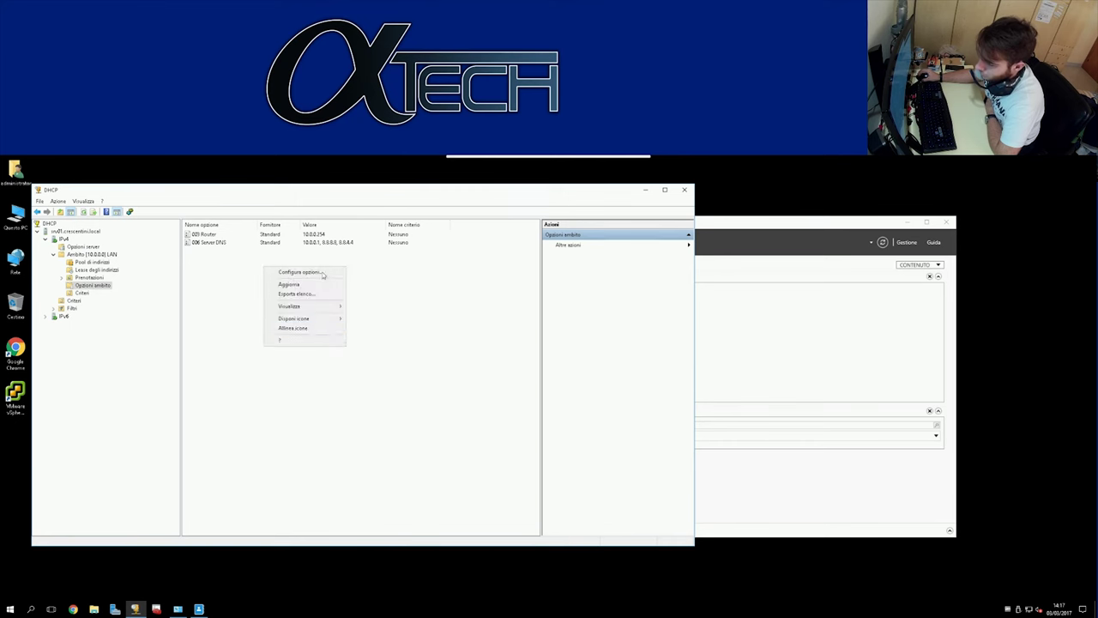
pyautogui.click(292, 272)
# - Inspect the 005 Server dei nomi and 012 Nome host options and Avanzate tab, then close without changes
pyautogui.scroll(-3, 392, 318)
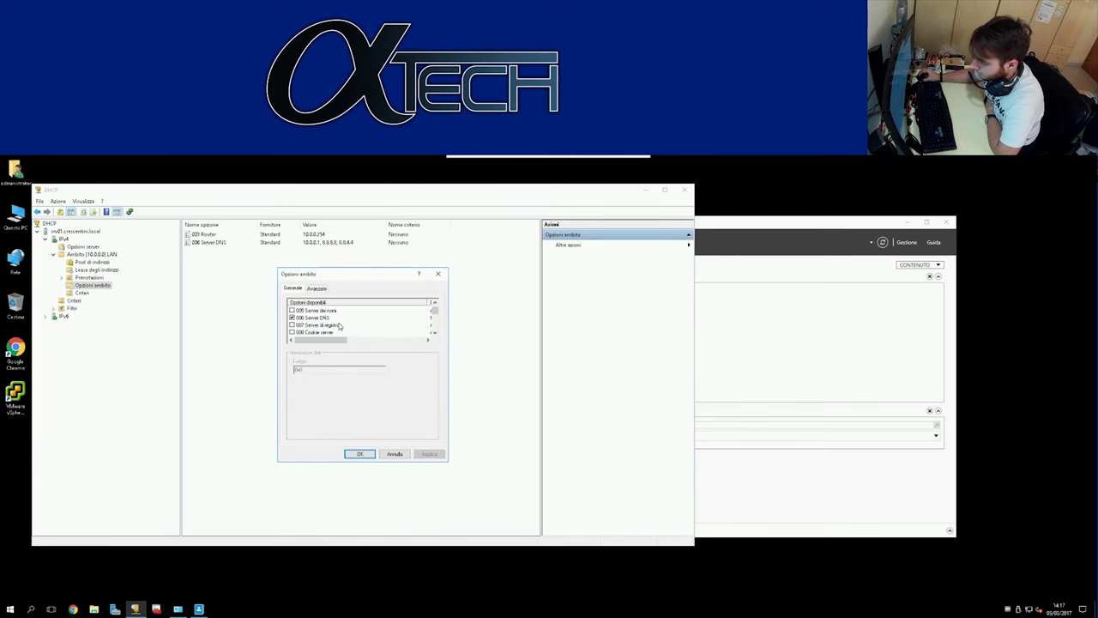
pyautogui.click(321, 310)
pyautogui.scroll(-2, 324, 314)
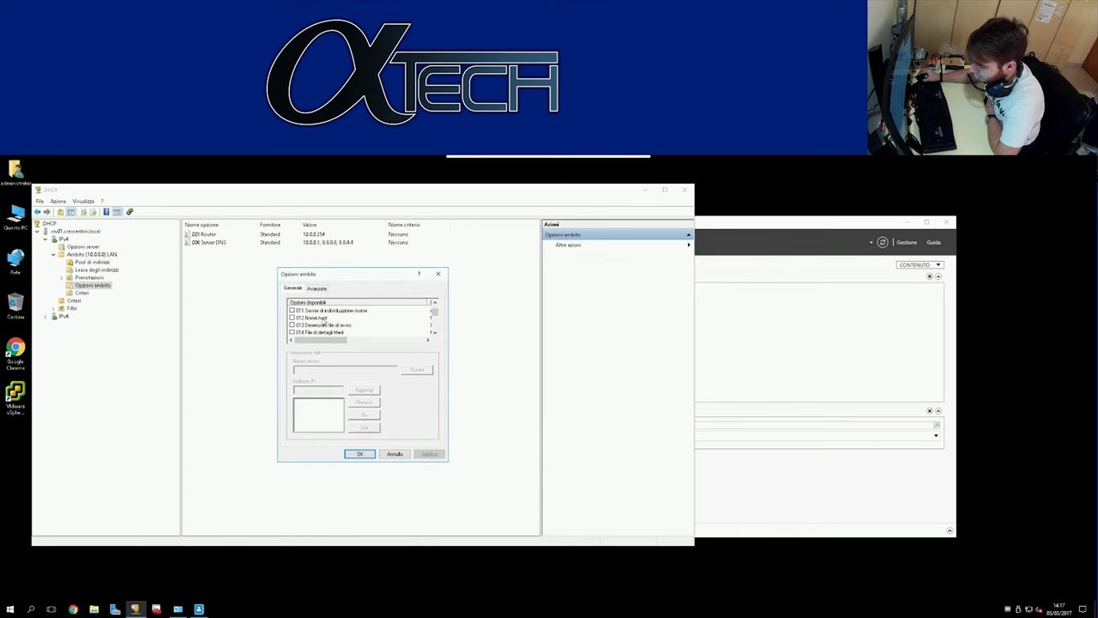
pyautogui.click(325, 317)
pyautogui.scroll(-2, 356, 331)
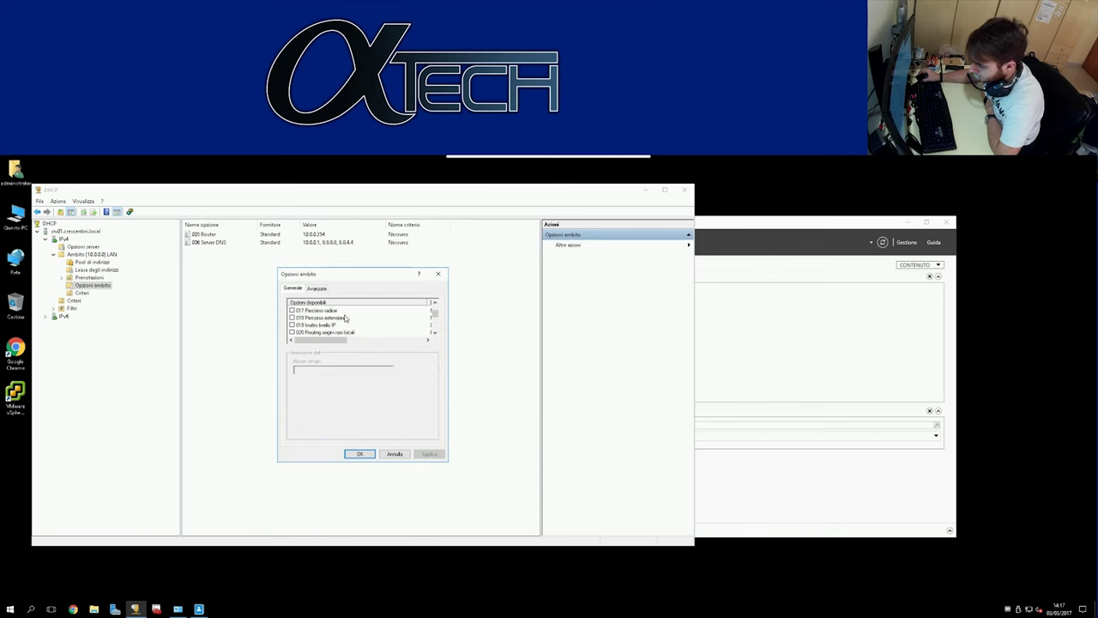
pyautogui.scroll(-15, 346, 318)
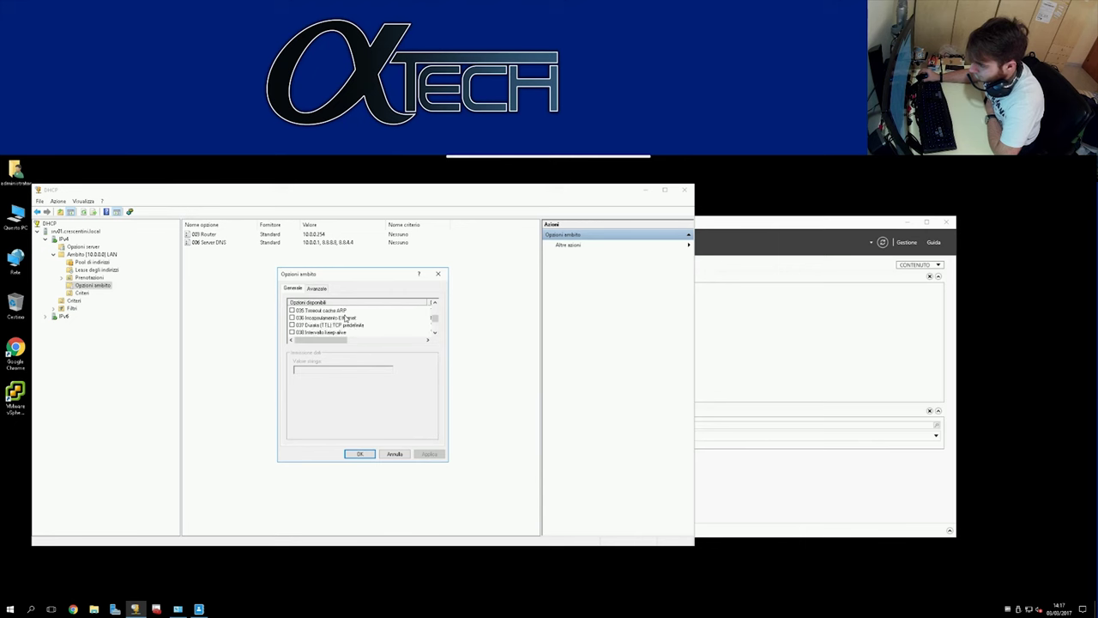
pyautogui.scroll(-3, 346, 317)
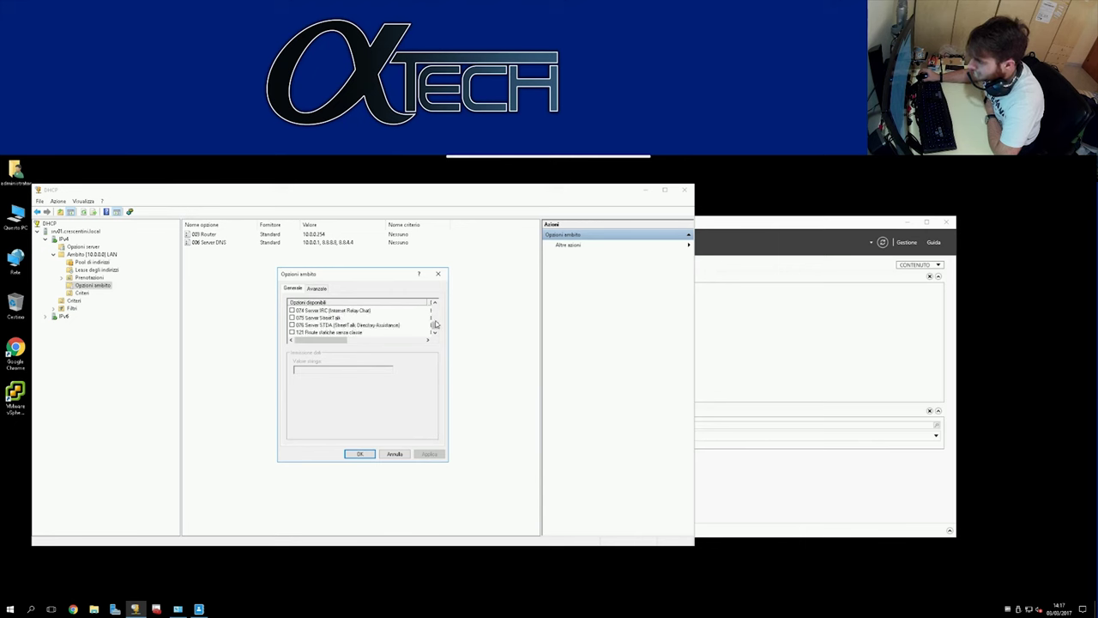
pyautogui.moveTo(441, 329); pyautogui.dragTo(444, 299)
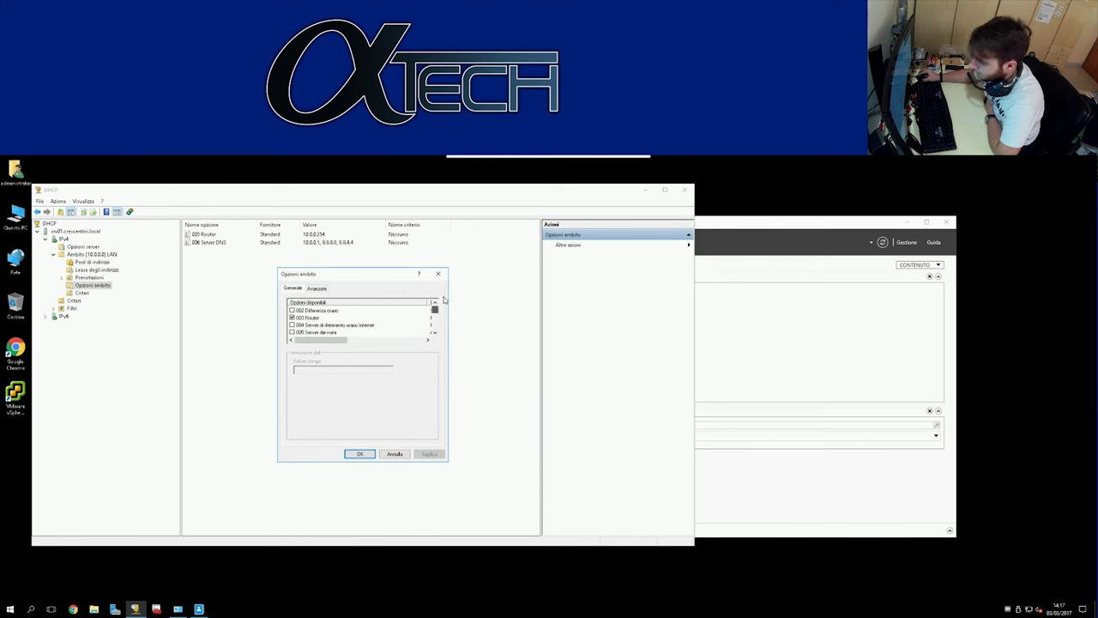
pyautogui.click(306, 289)
pyautogui.scroll(-5, 385, 319)
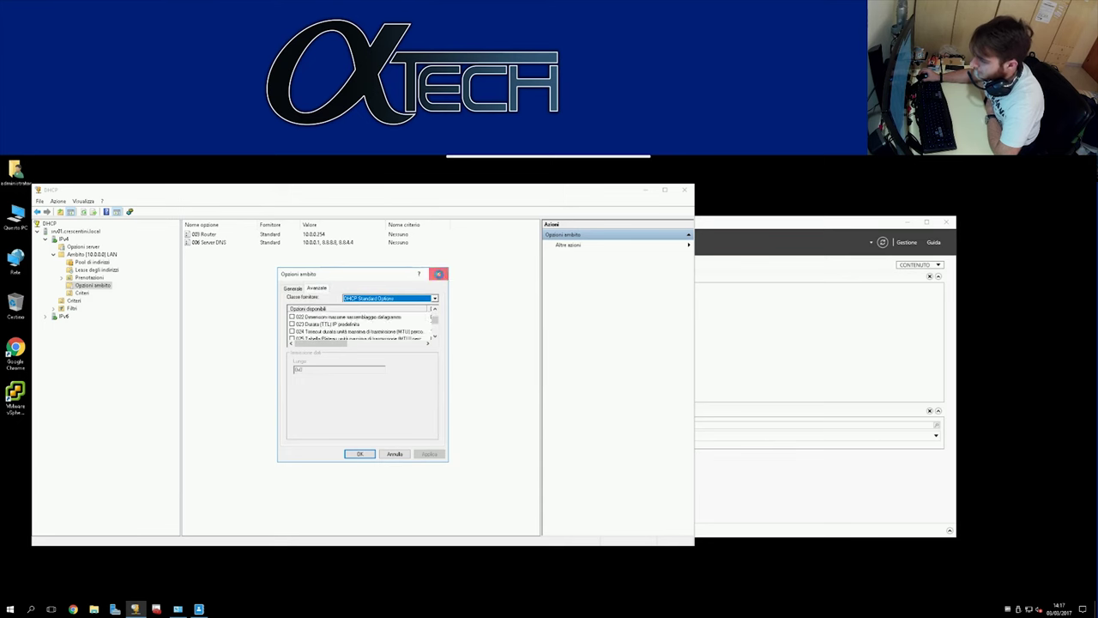
pyautogui.click(437, 273)
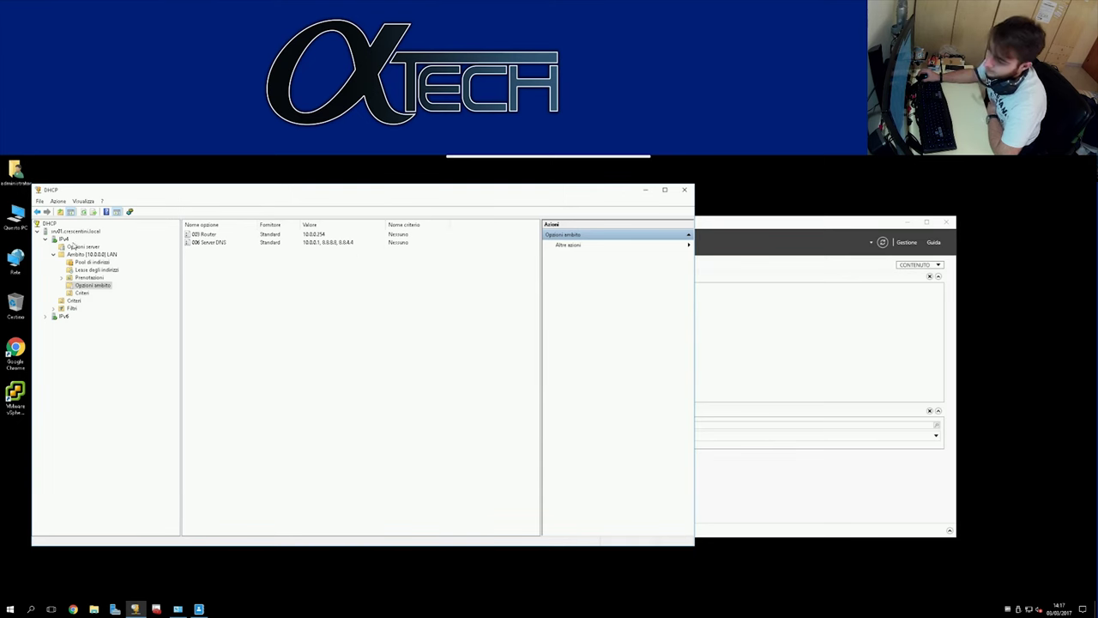
# - Close DHCP, maximize ADAC to view crescentini's Users container (24 entries), then minimize it
pyautogui.click(684, 189)
pyautogui.doubleClick(598, 223)
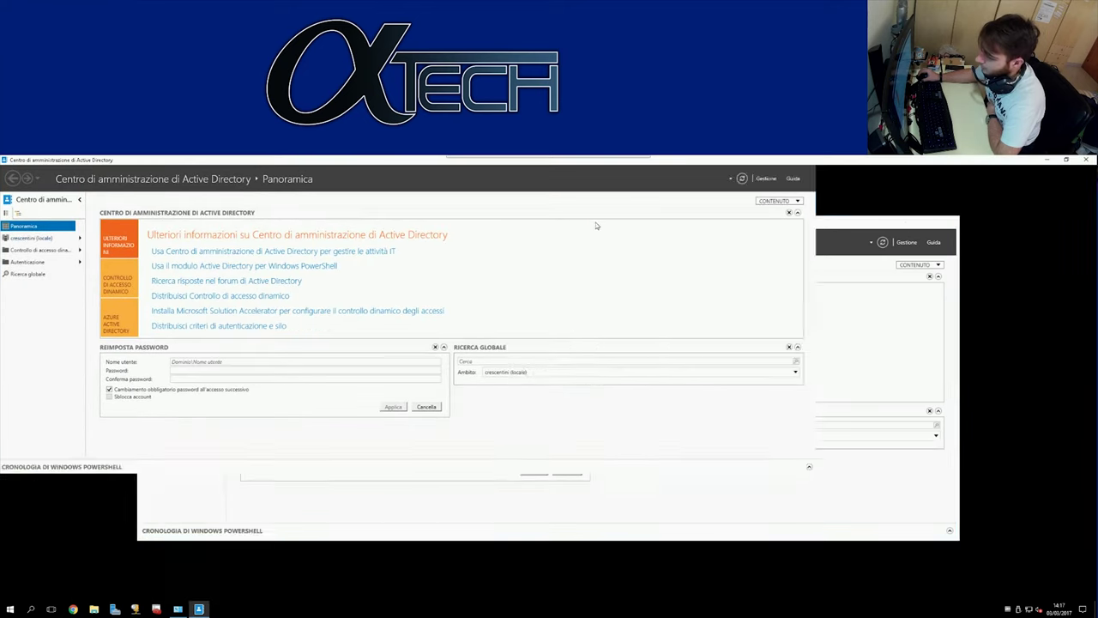
pyautogui.click(80, 238)
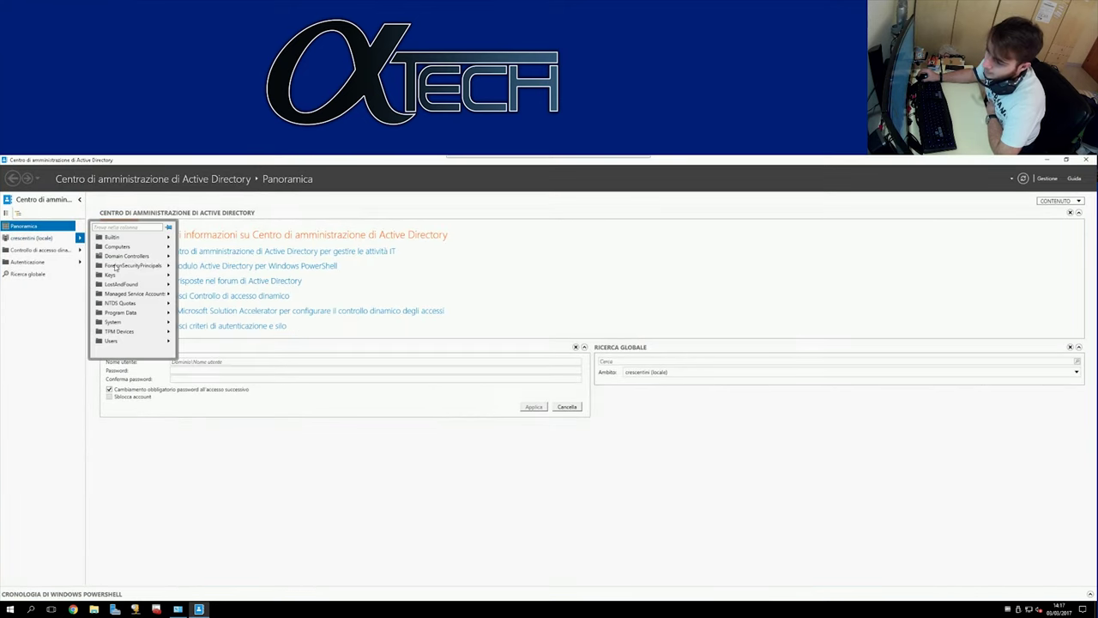
pyautogui.click(110, 342)
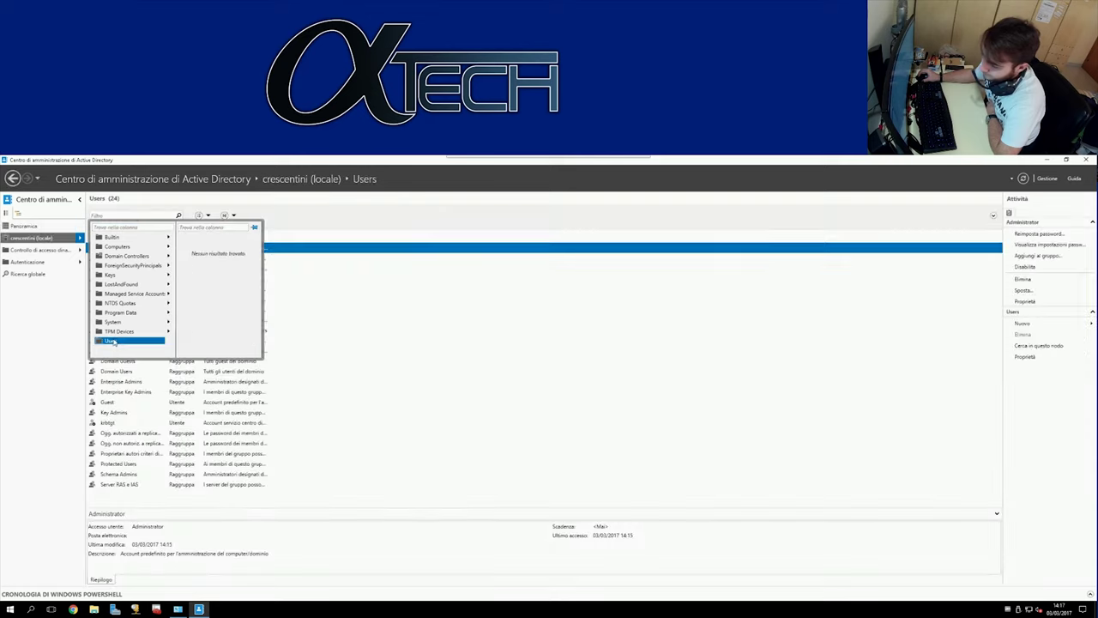
pyautogui.click(1047, 160)
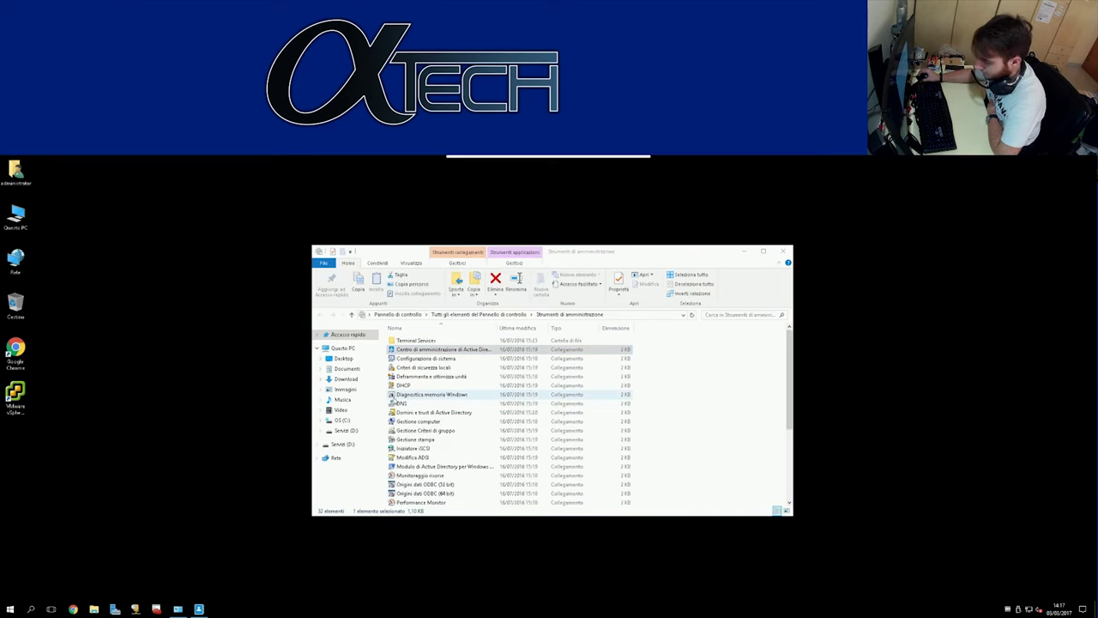
# - Scroll Administrative Tools and open Deployment Workbench behind the Servizi (D:) window with MDT and WDS
pyautogui.scroll(-4, 434, 416)
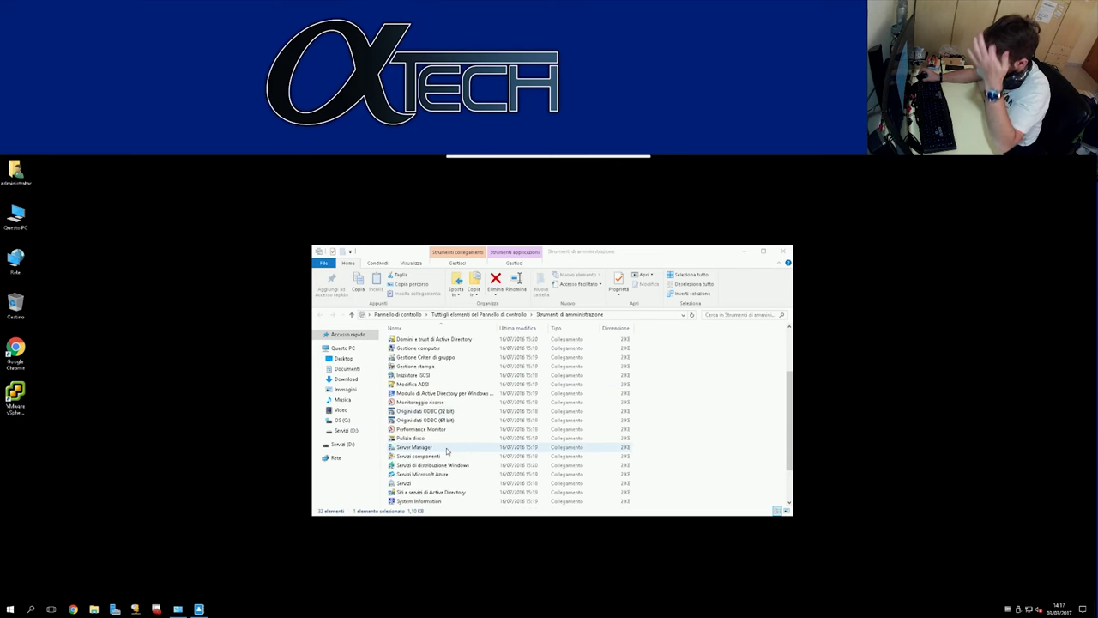
pyautogui.scroll(-1, 452, 441)
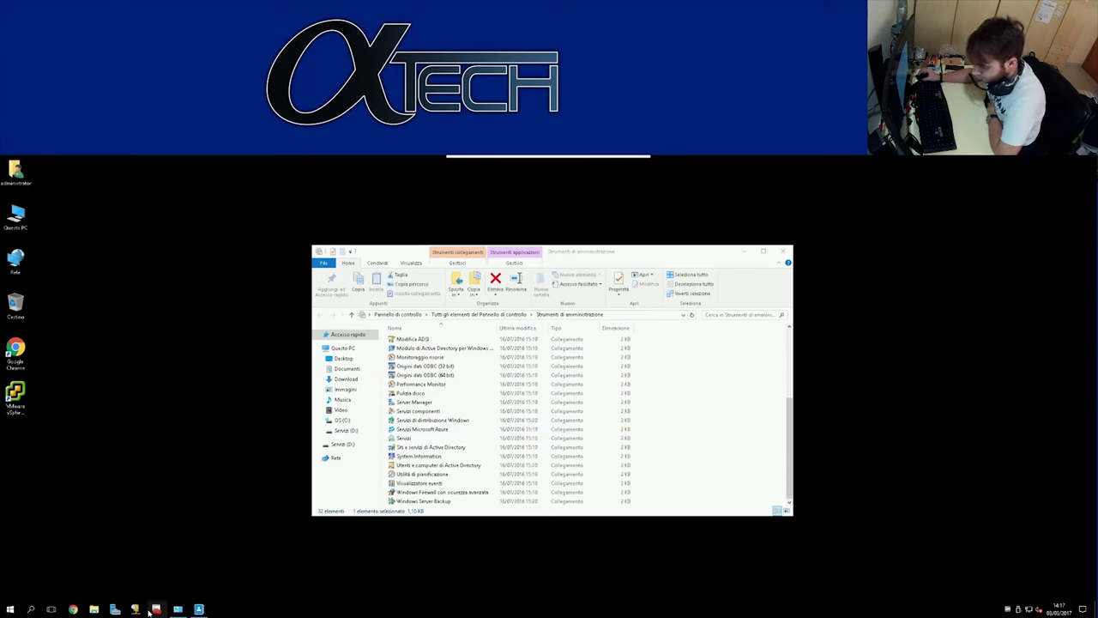
pyautogui.doubleClick(15, 216)
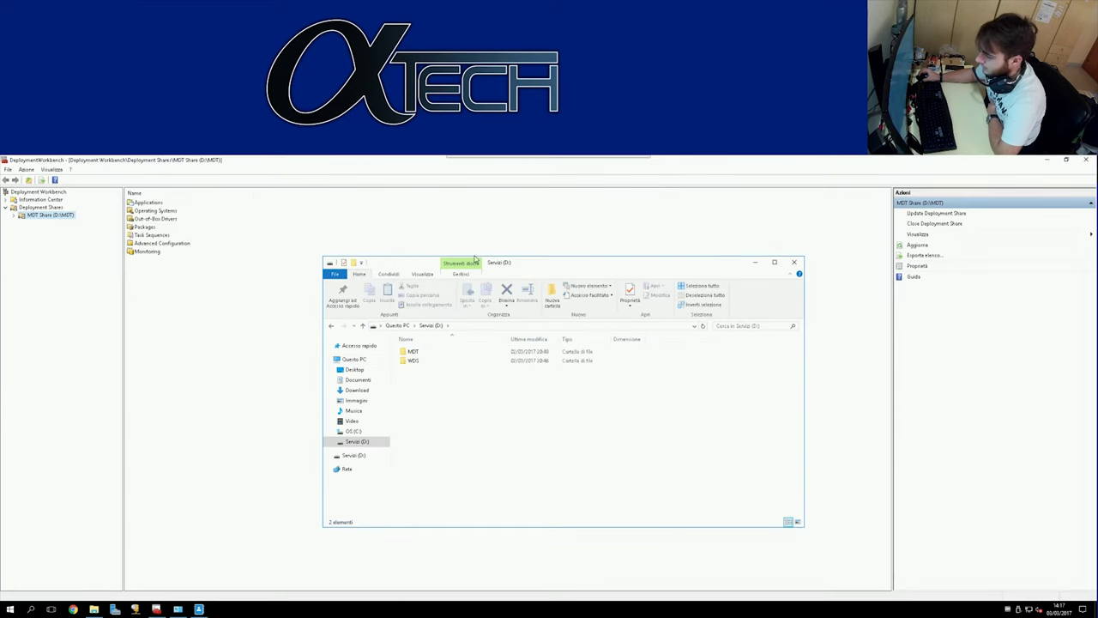
# - Update the MDT Share (D:\MDT) deployment share with default optimized options, then close the Workbench
pyautogui.click(276, 208)
pyautogui.rightClick(49, 214)
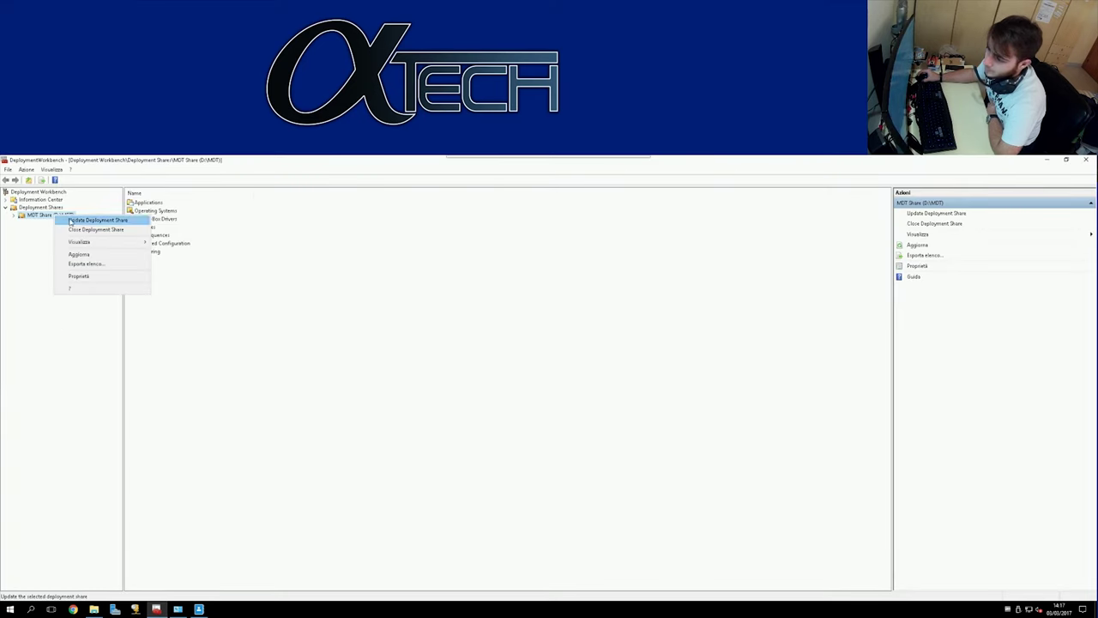
pyautogui.click(307, 283)
pyautogui.rightClick(68, 214)
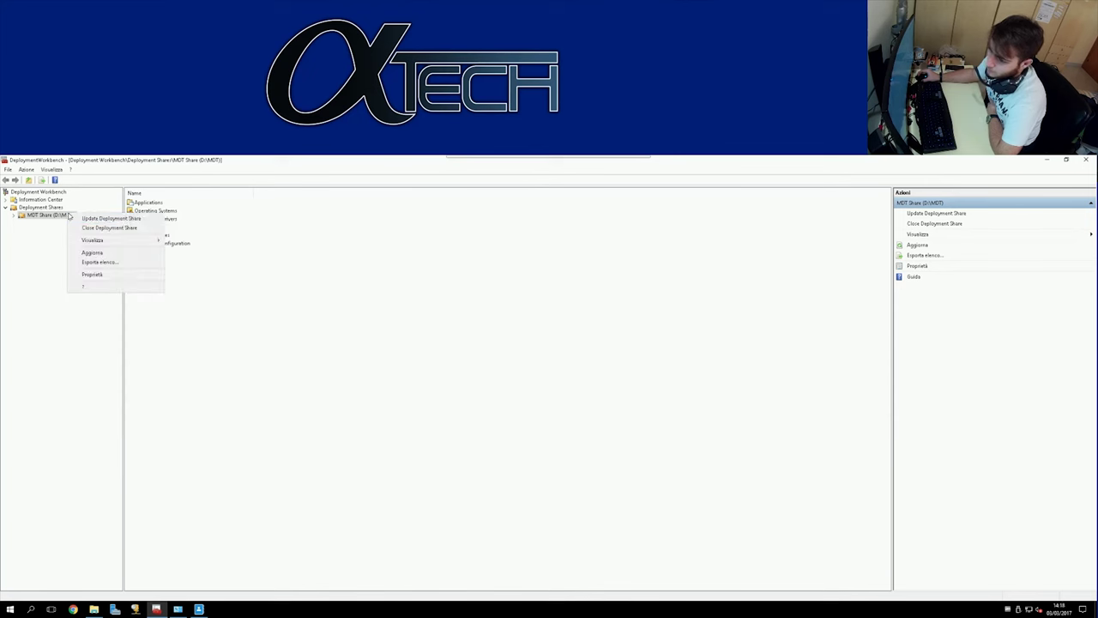
pyautogui.click(95, 218)
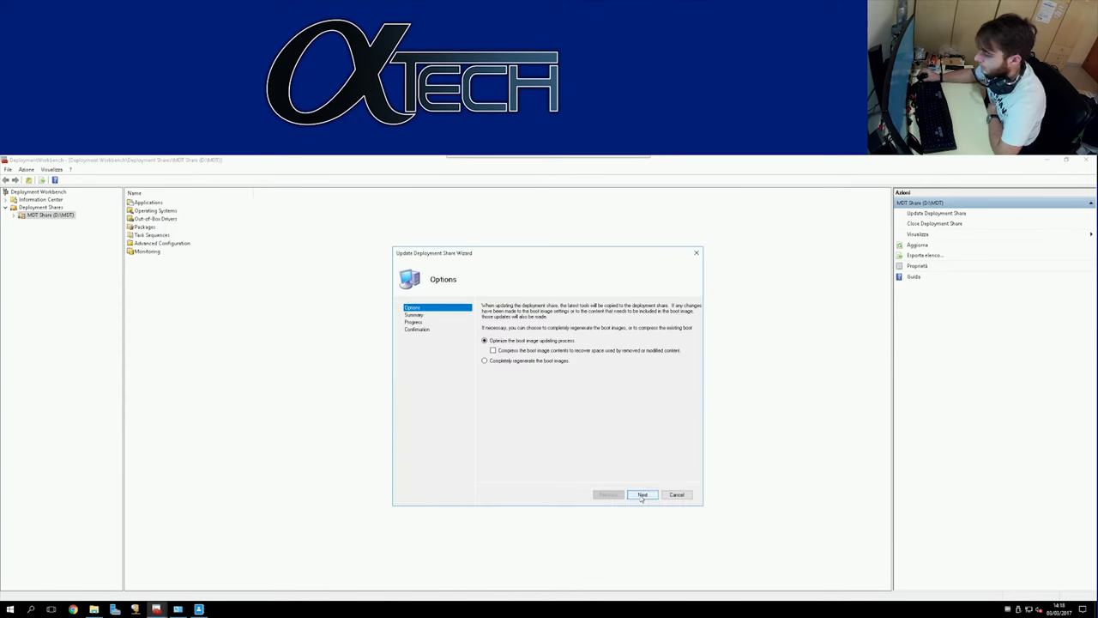
pyautogui.click(642, 495)
pyautogui.click(644, 495)
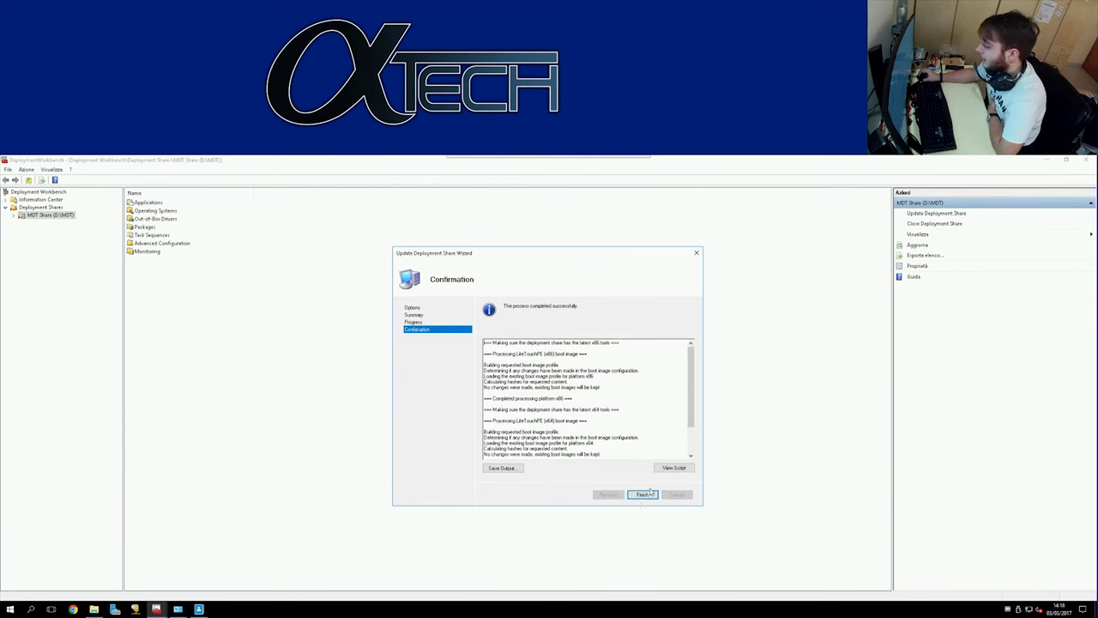
pyautogui.click(644, 495)
pyautogui.click(1086, 160)
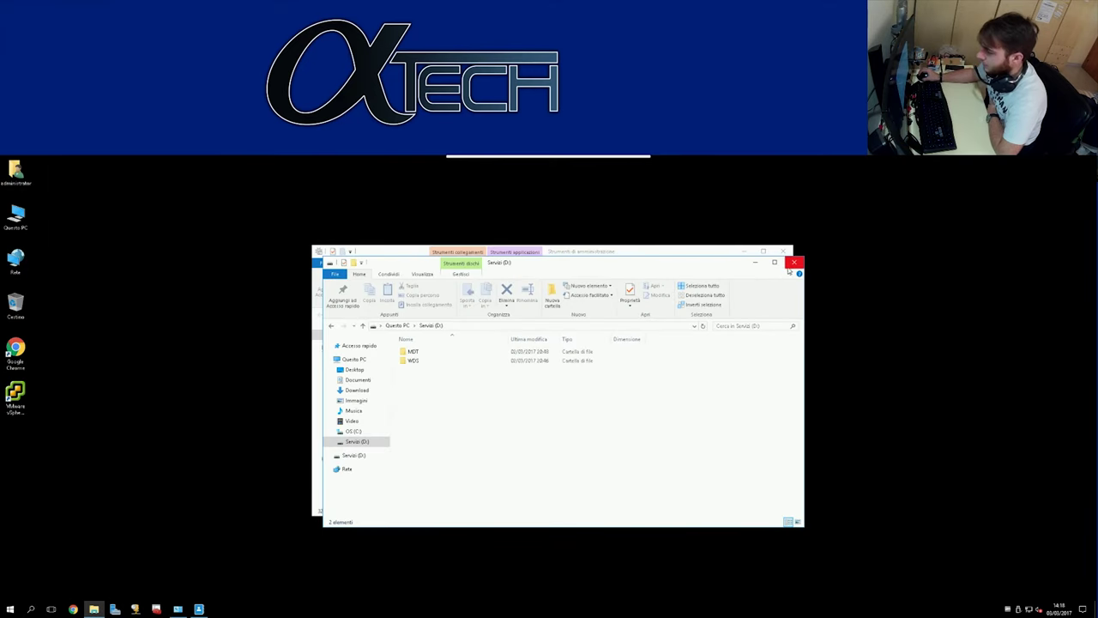
# - Launch the Servizi di distribuzione Windows console and pin it to the taskbar
pyautogui.press('super')
pyautogui.press('super')
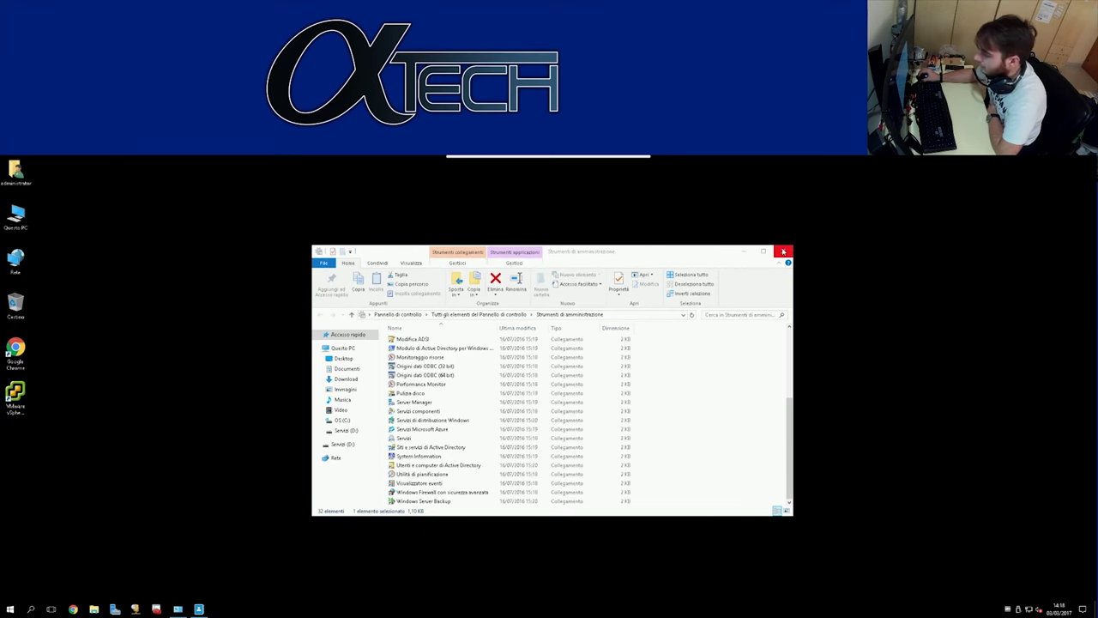
pyautogui.click(460, 421)
pyautogui.doubleClick(460, 421)
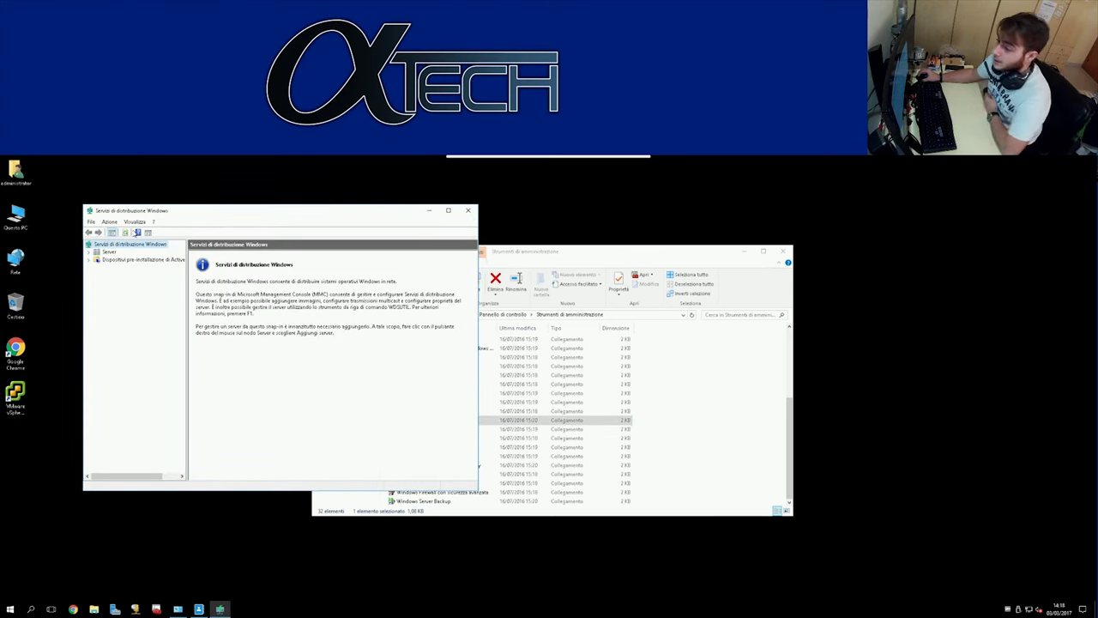
pyautogui.moveTo(220, 608); pyautogui.dragTo(163, 611)
pyautogui.rightClick(157, 609)
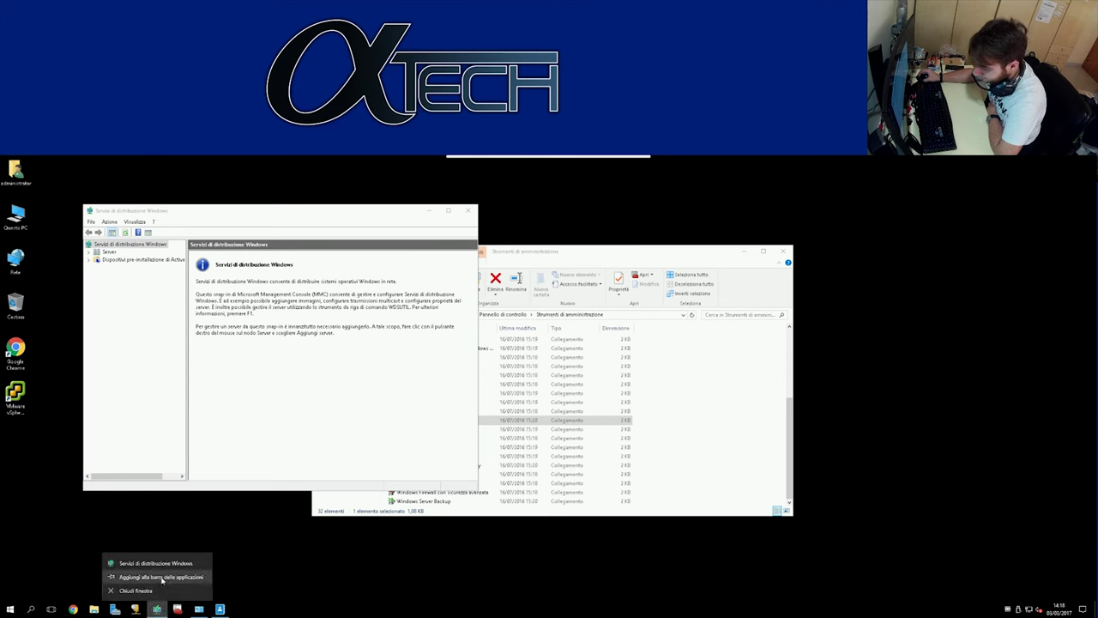
pyautogui.click(148, 581)
# - Browse the Administrative Tools shortcuts and open DNS Manager showing SRV01's crescentini.local zones
pyautogui.click(731, 392)
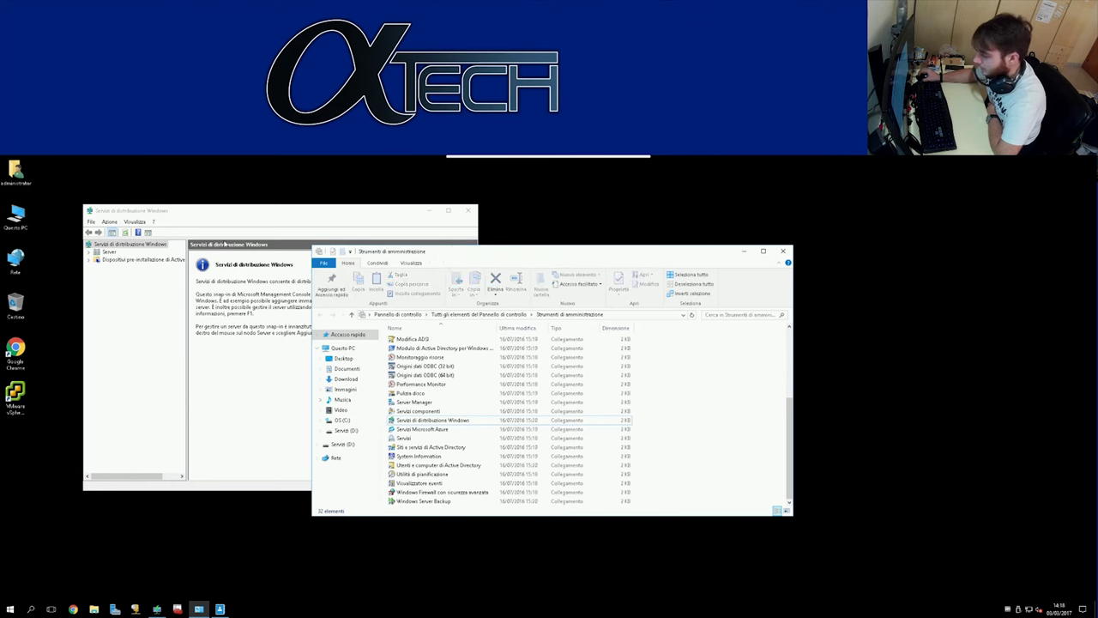
pyautogui.click(425, 383)
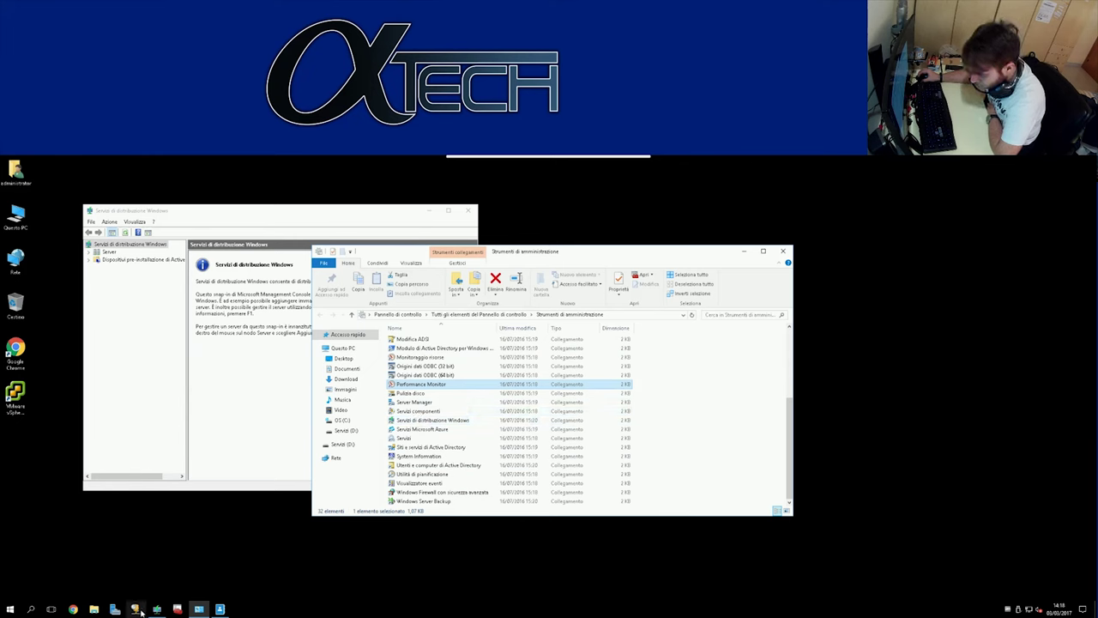
pyautogui.click(424, 358)
pyautogui.scroll(4, 399, 403)
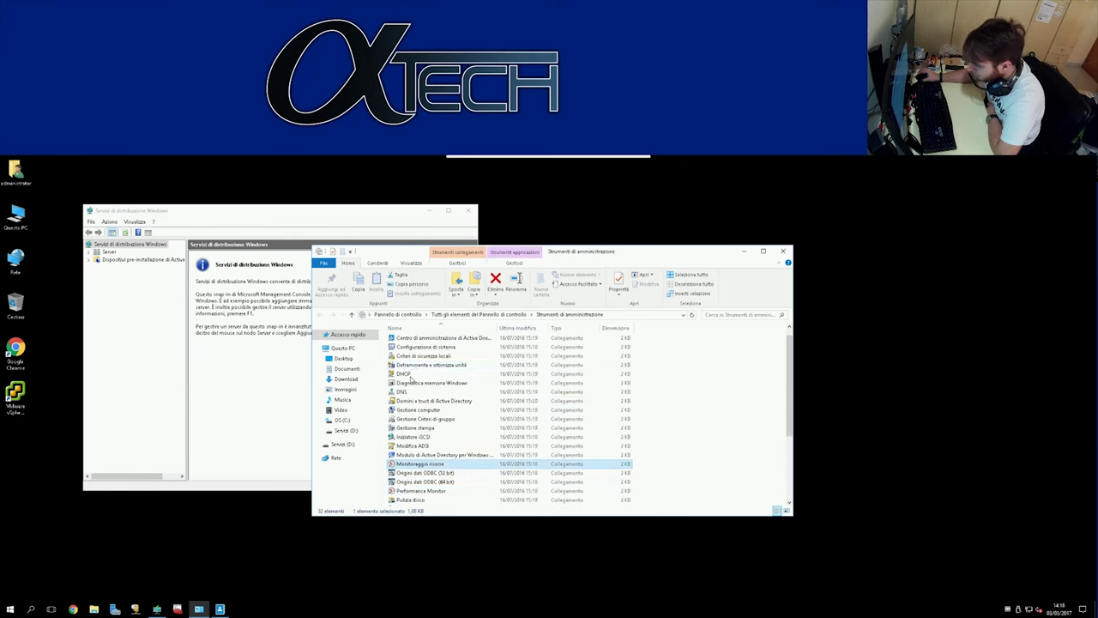
pyautogui.click(400, 405)
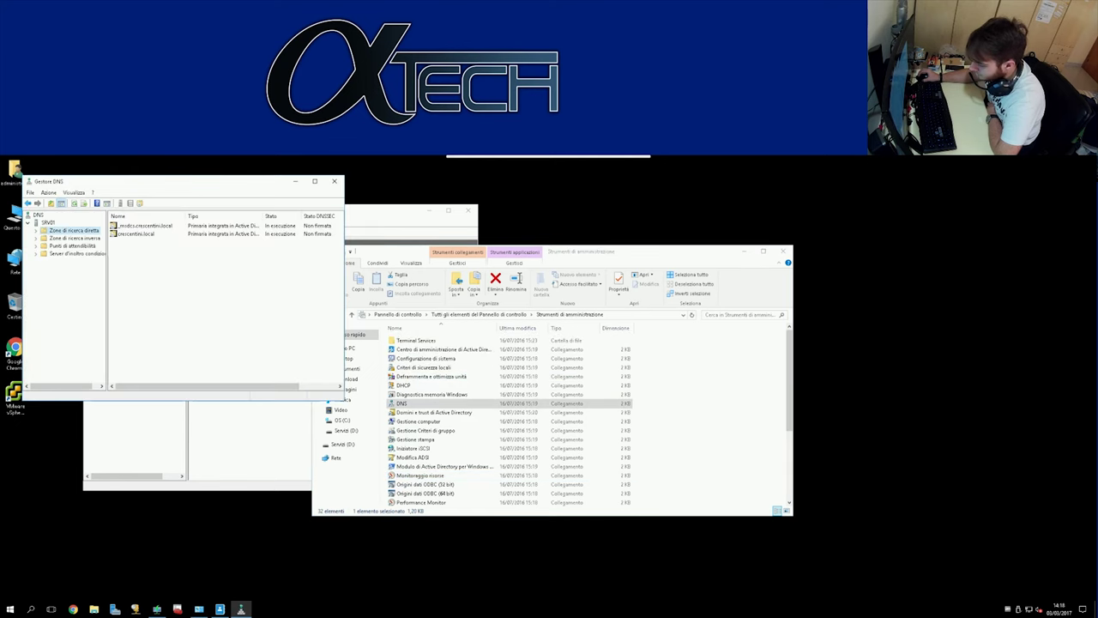
# - Pin and maximize DNS Manager, view crescentini.local's SOA, NS and srv01 (10.0.0.1) records sorted by name, then close it
pyautogui.rightClick(156, 609)
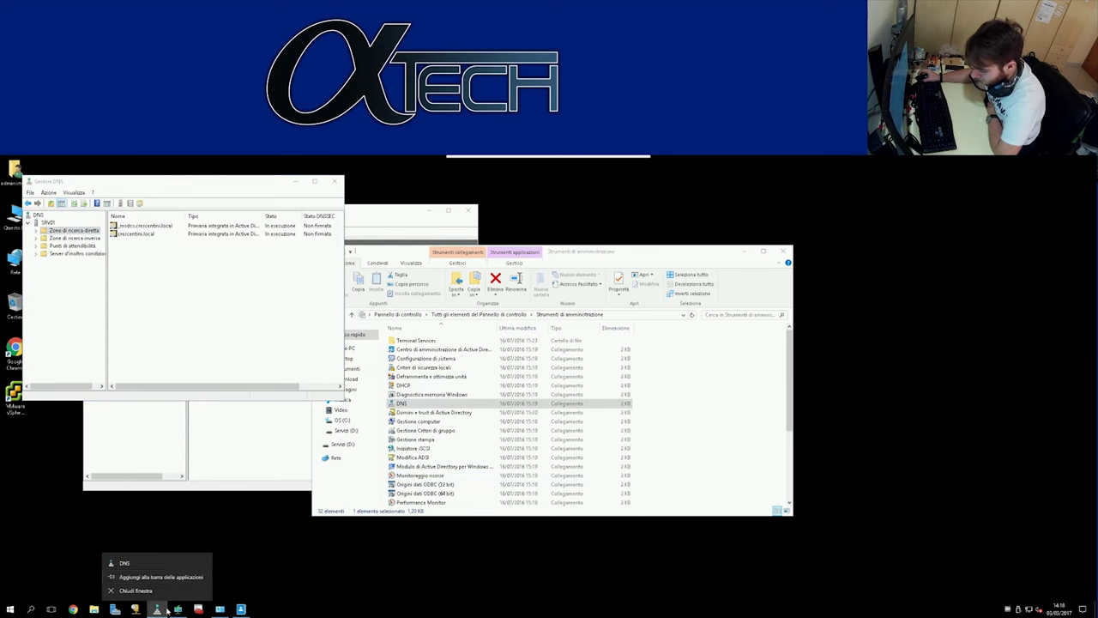
pyautogui.click(163, 577)
pyautogui.doubleClick(146, 182)
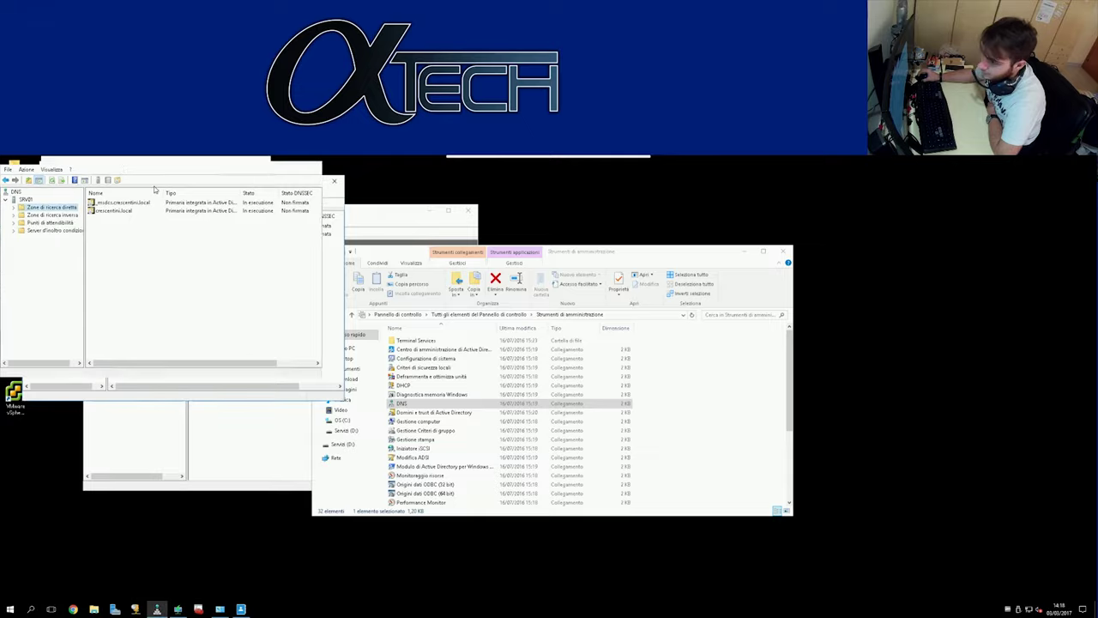
pyautogui.doubleClick(115, 211)
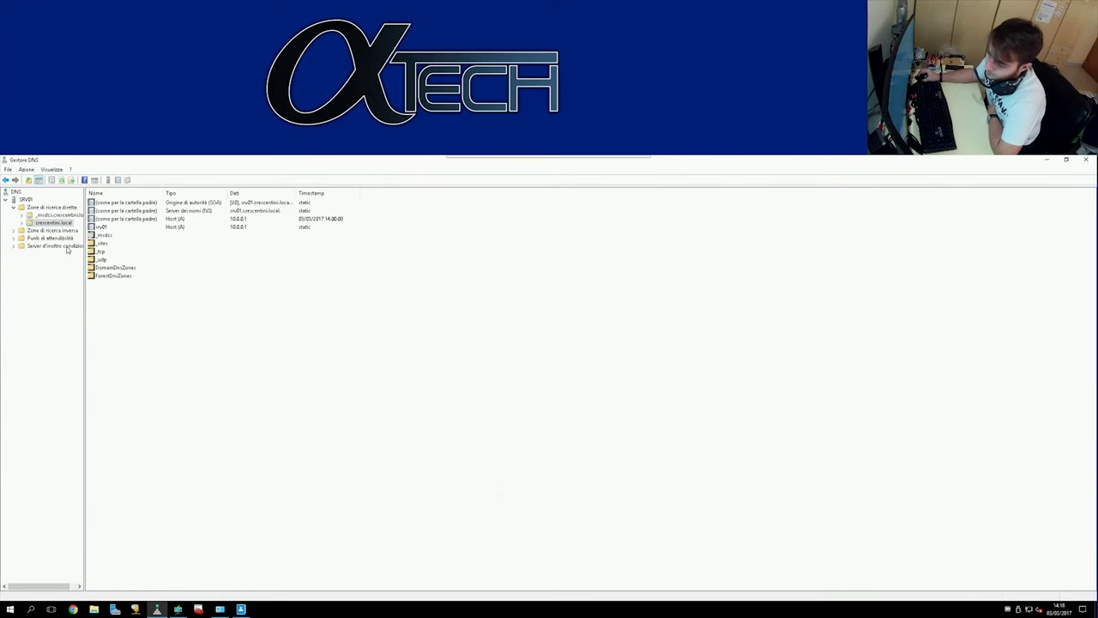
pyautogui.click(140, 193)
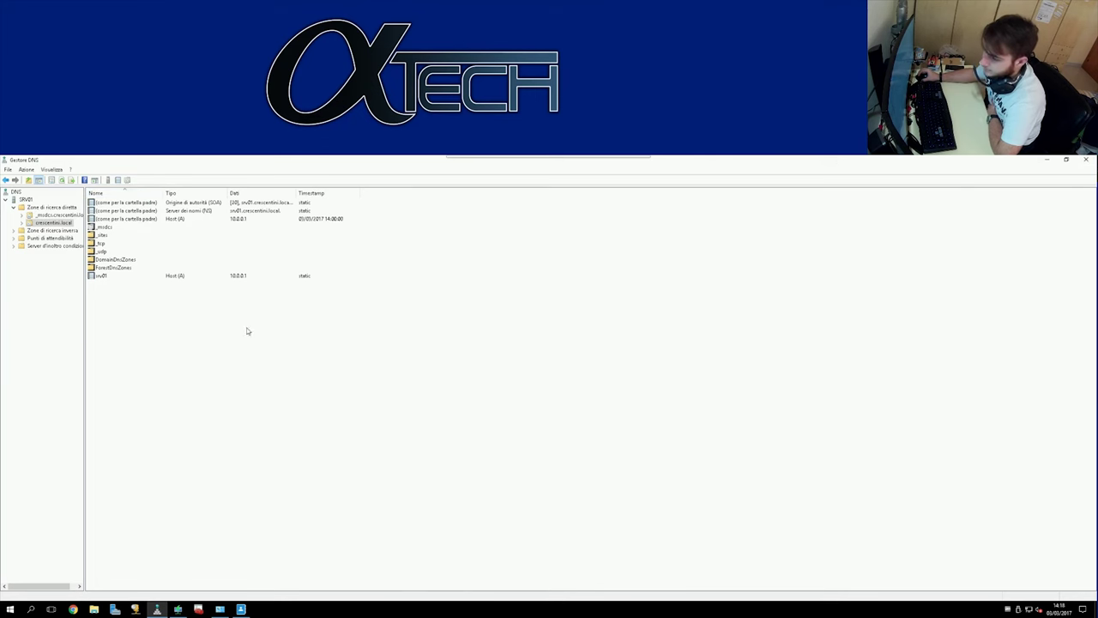
pyautogui.click(1085, 159)
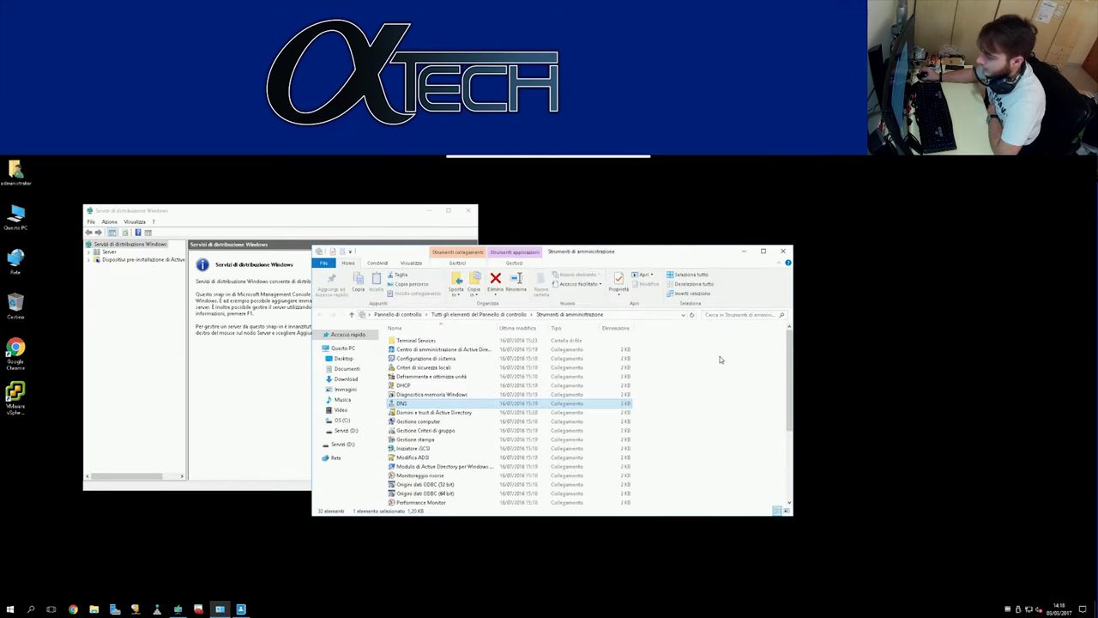
# - Close the Administrative Tools and Active Directory Administrative Center windows and maximize Deployment Services
pyautogui.click(786, 253)
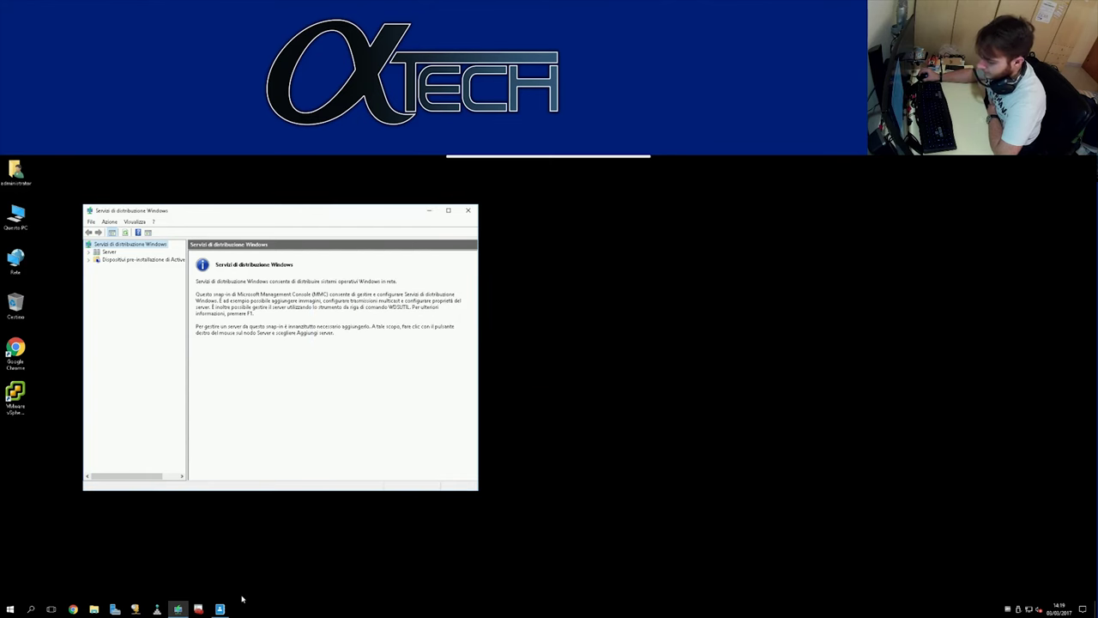
pyautogui.click(219, 608)
pyautogui.rightClick(220, 608)
pyautogui.click(219, 591)
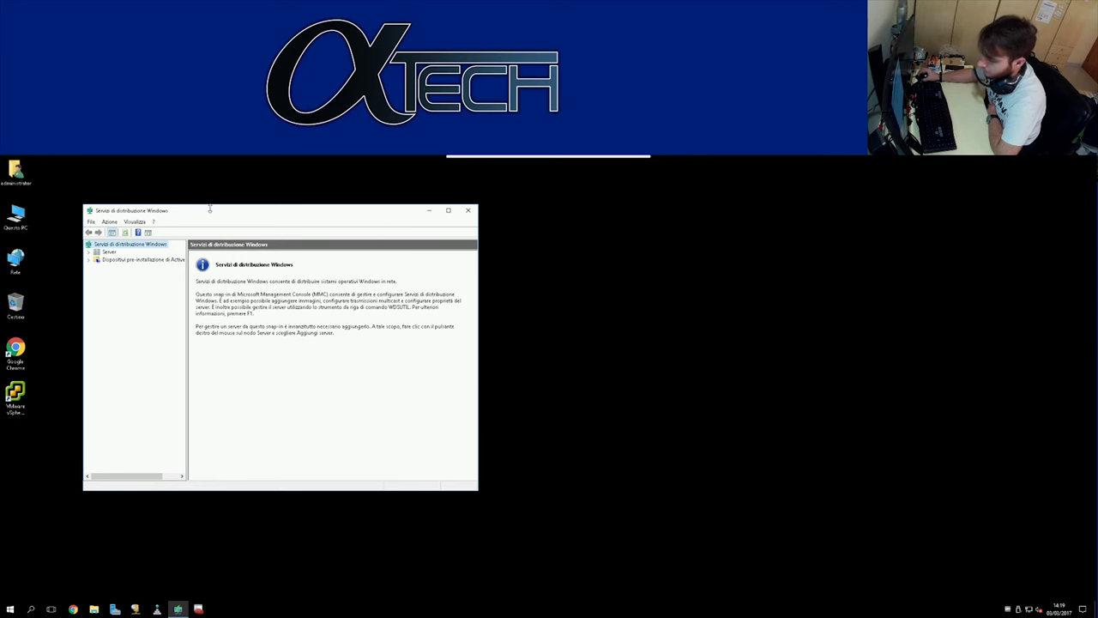
pyautogui.rightClick(178, 608)
pyautogui.click(283, 341)
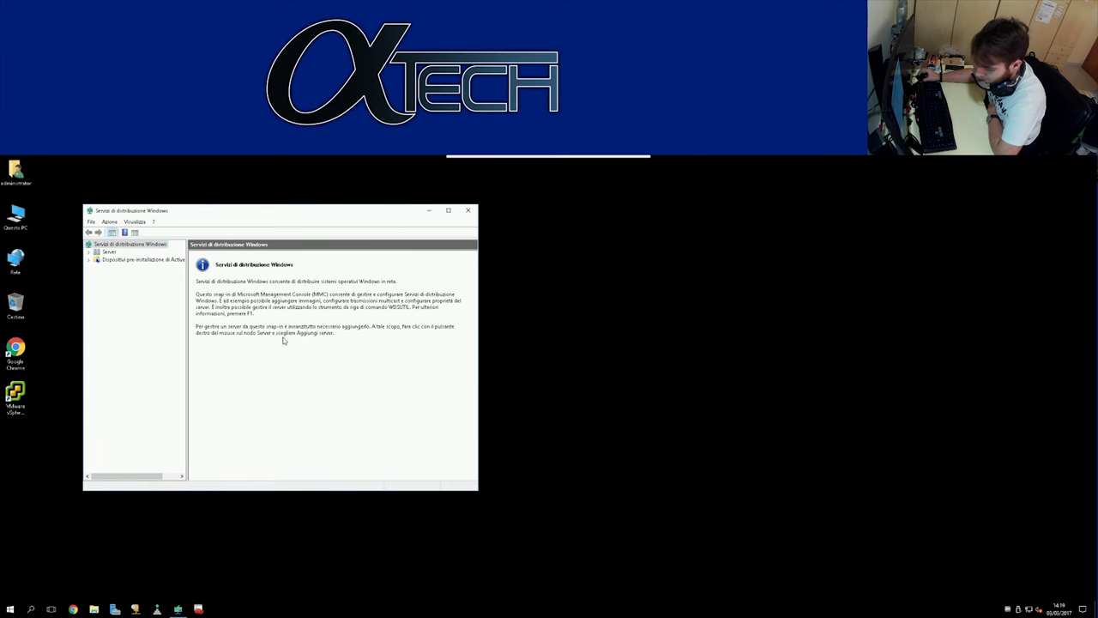
pyautogui.doubleClick(215, 217)
# - Configure SRV01.crescentini.local as AD-integrated with its remote installation folder on Servizi (D:)
pyautogui.doubleClick(23, 201)
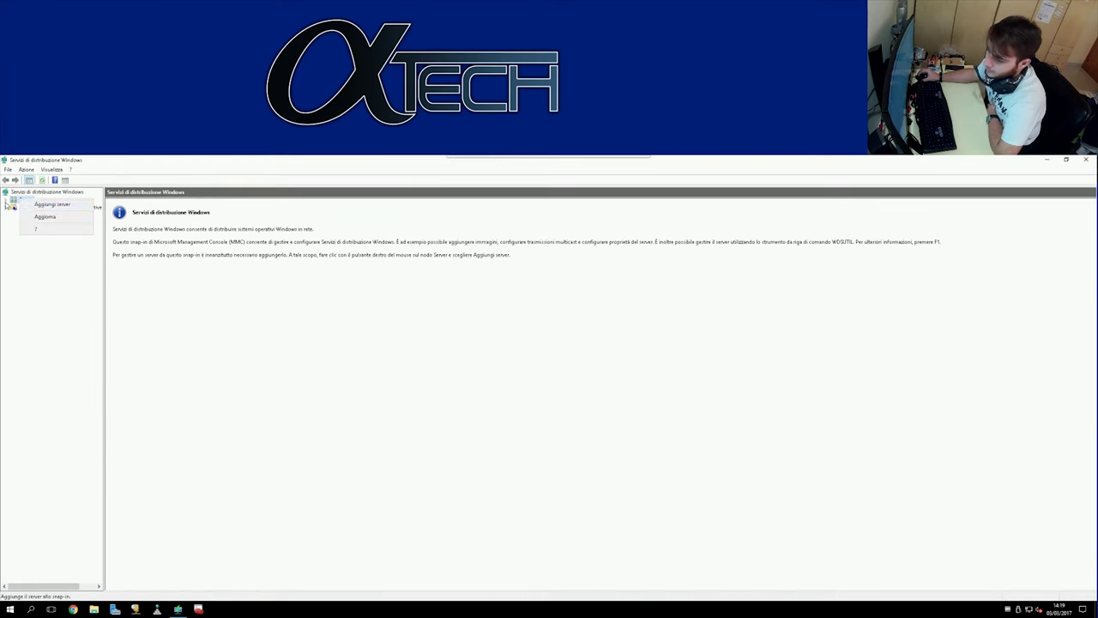
pyautogui.rightClick(25, 207)
pyautogui.click(53, 215)
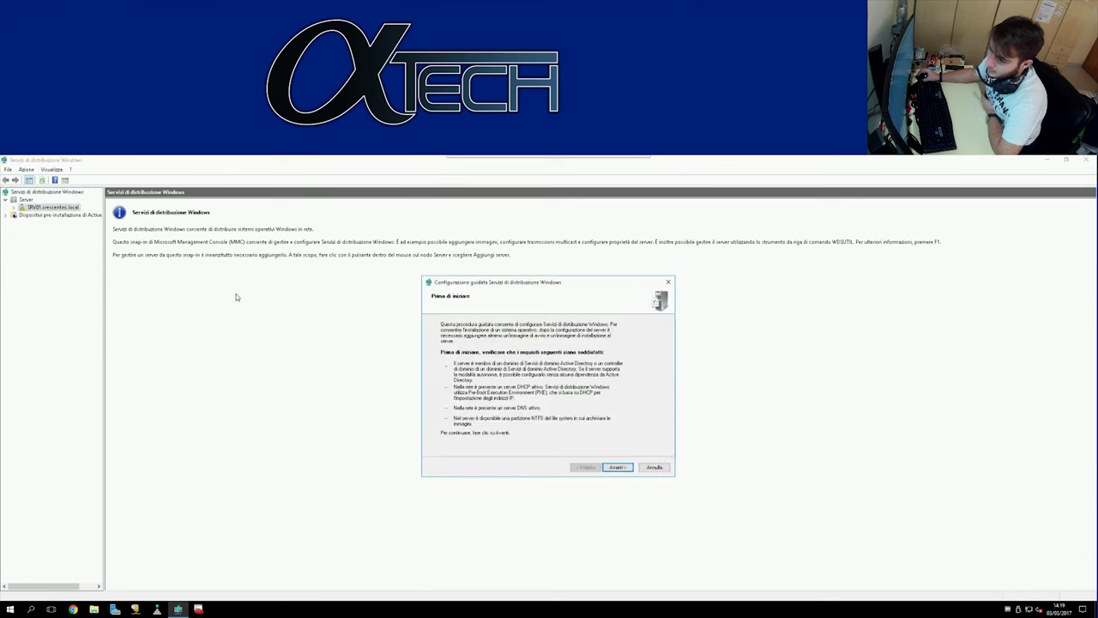
pyautogui.click(618, 468)
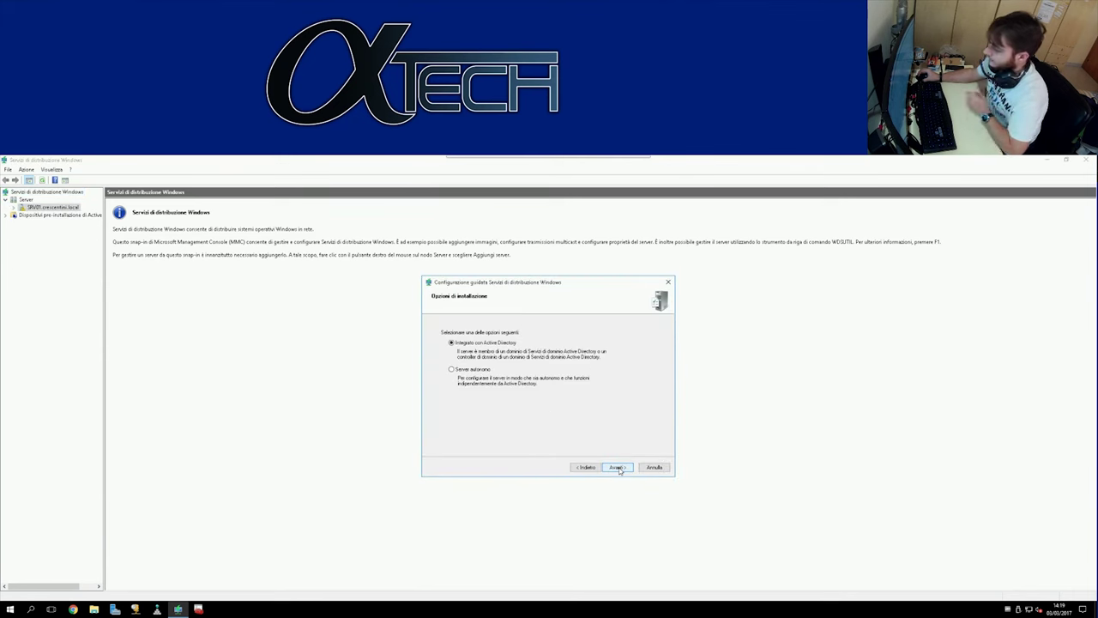
pyautogui.click(618, 468)
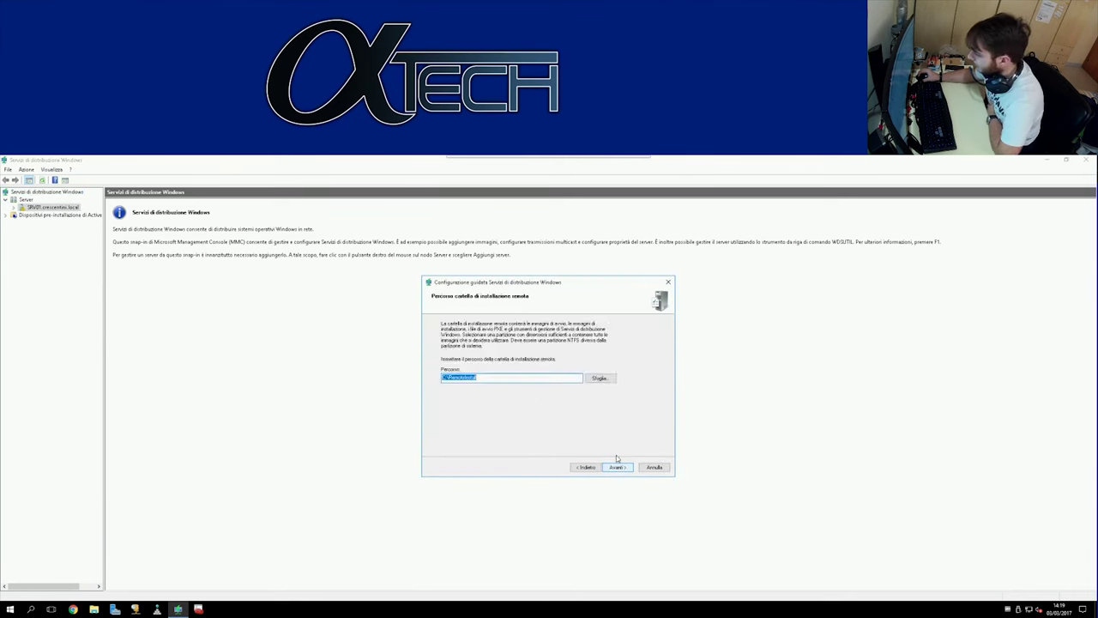
pyautogui.click(599, 378)
pyautogui.doubleClick(515, 379)
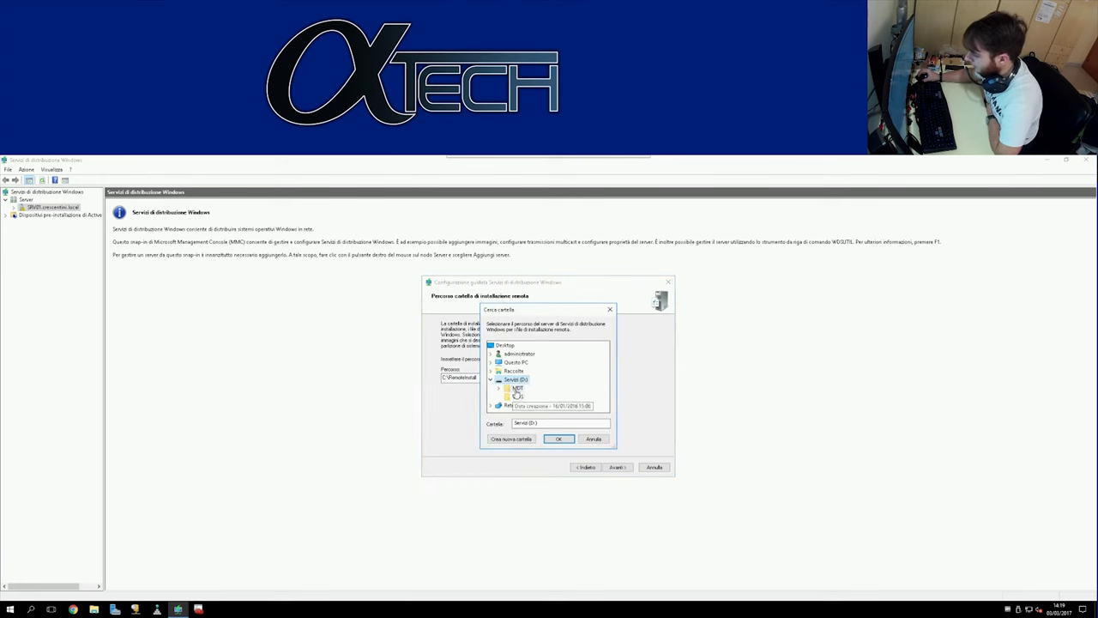
pyautogui.click(518, 397)
pyautogui.click(558, 438)
pyautogui.click(618, 467)
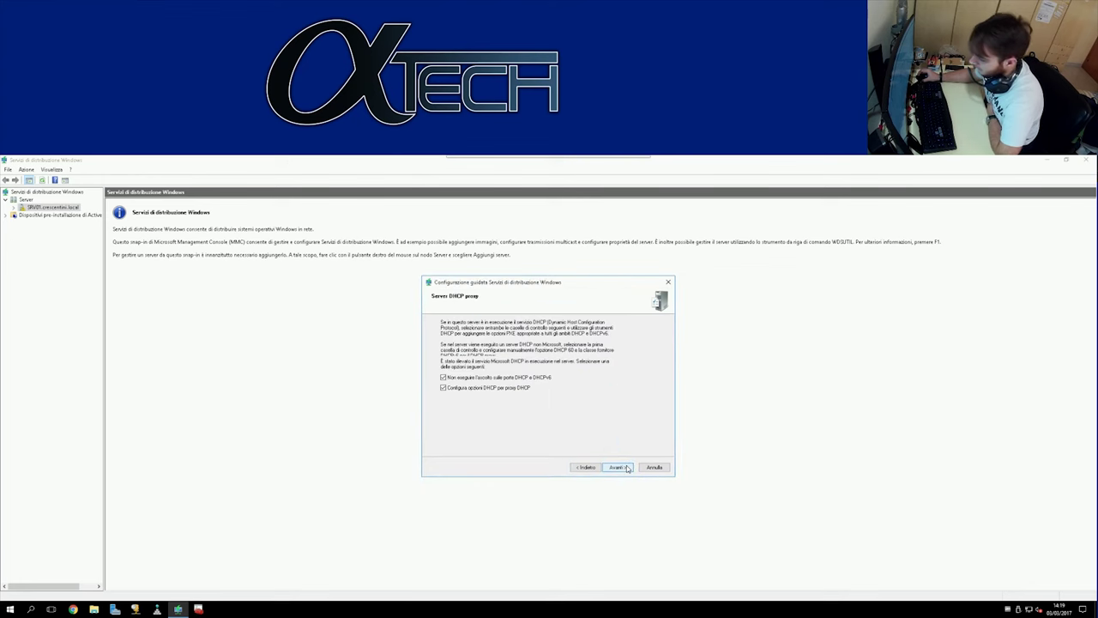
# - Keep both DHCP options, make PXE respond to all client computers, and finish the configuration
pyautogui.click(626, 468)
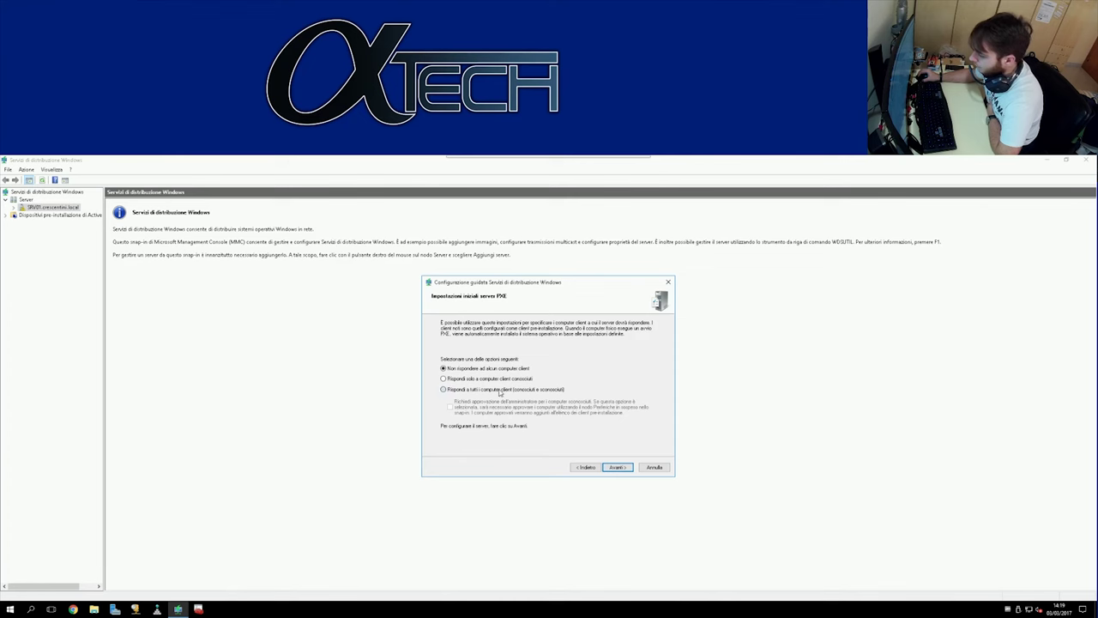
pyautogui.click(500, 390)
pyautogui.click(617, 468)
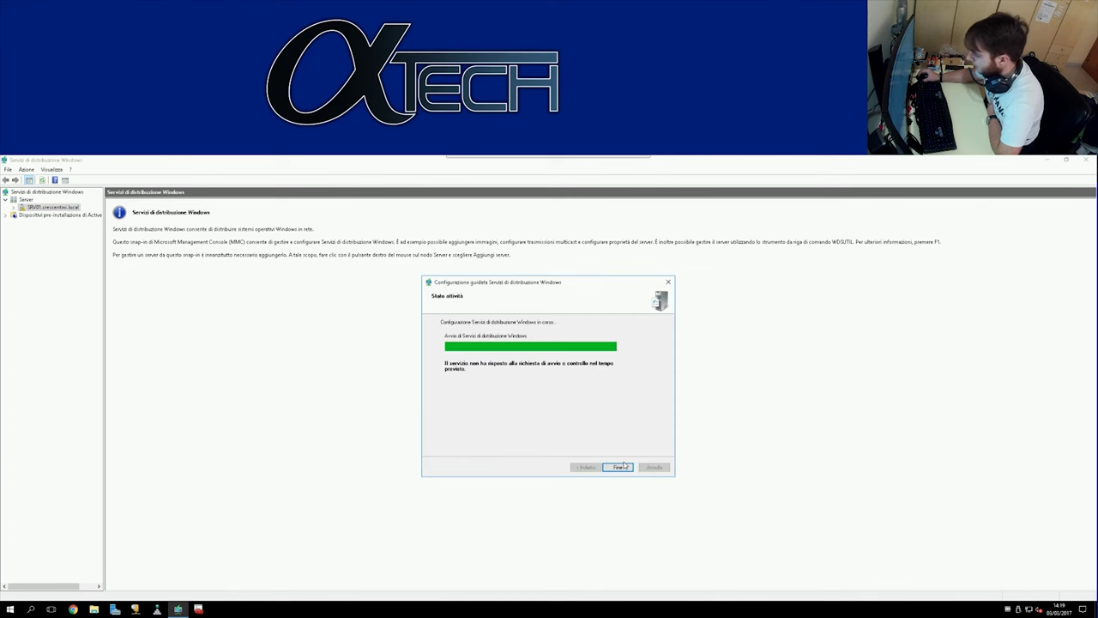
pyautogui.click(621, 467)
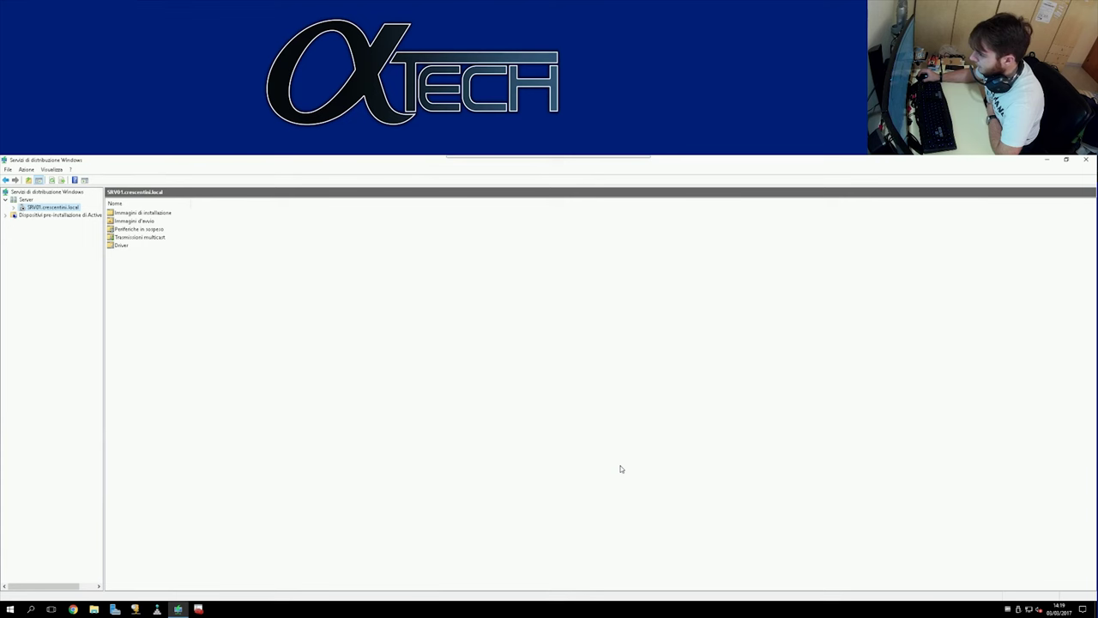
# - Start the SRV01 deployment server's services and acknowledge the confirmation message
pyautogui.click(17, 209)
pyautogui.rightClick(39, 206)
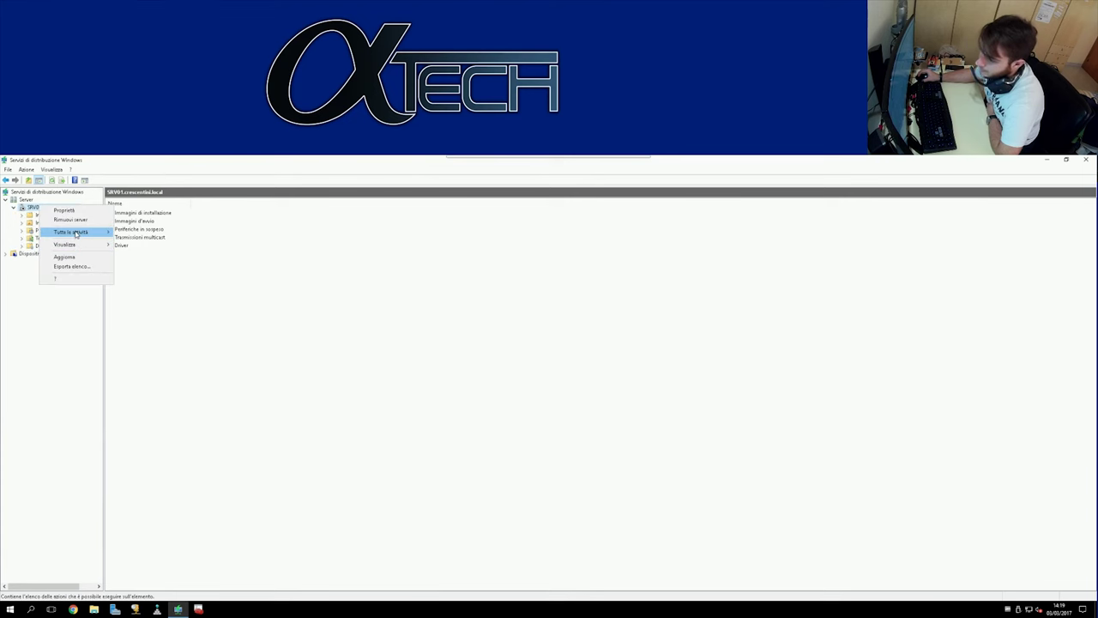
pyautogui.moveTo(96, 232)
pyautogui.click(133, 232)
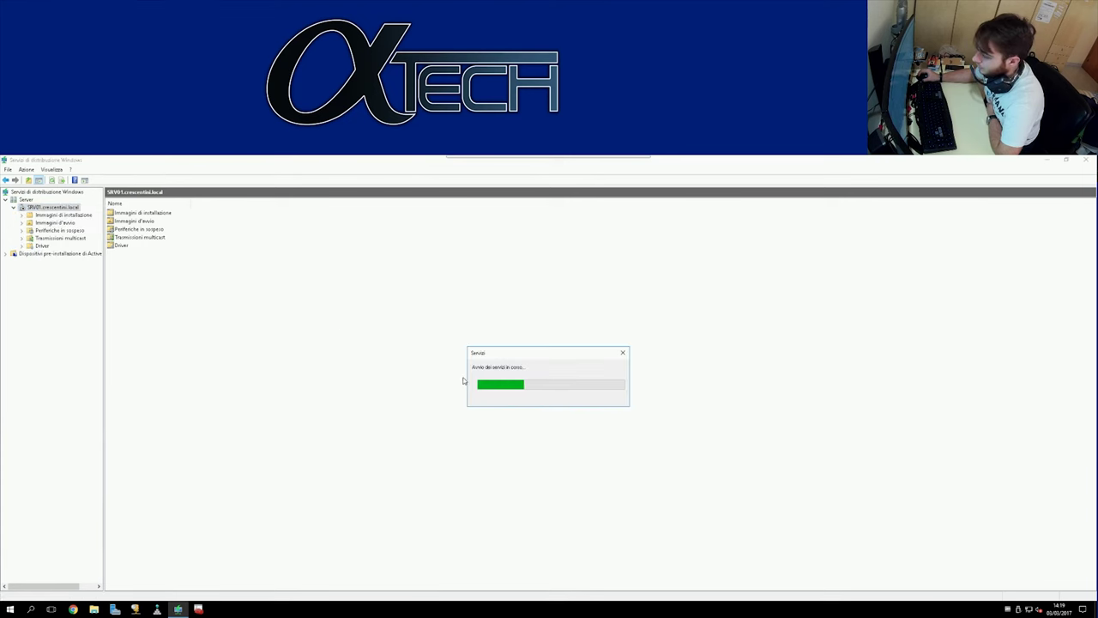
pyautogui.click(588, 404)
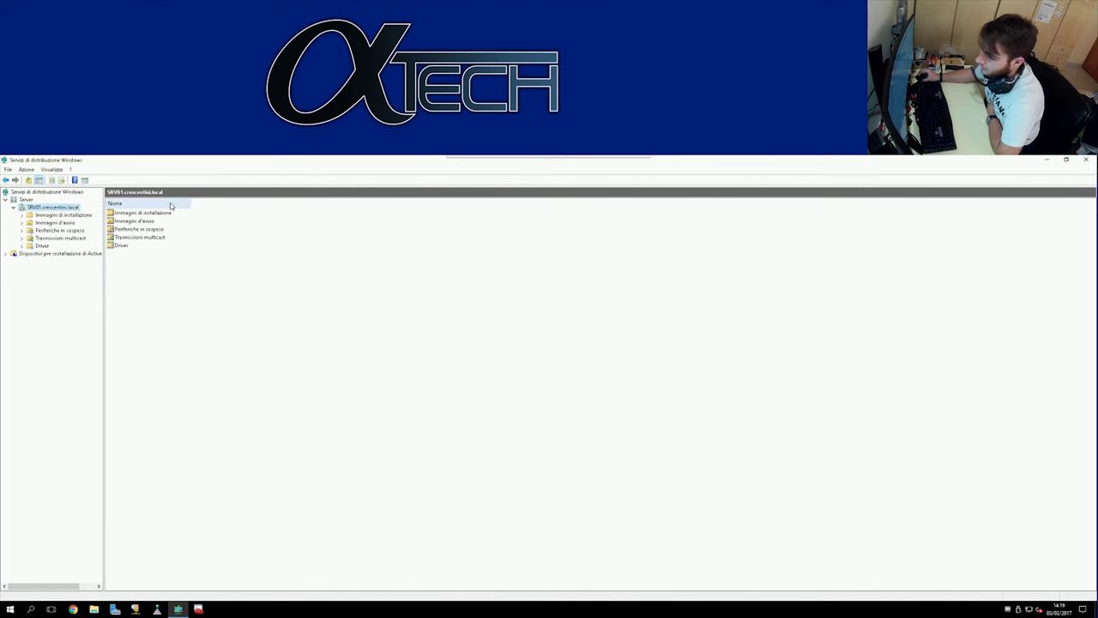
# - Add D:\MDT\Boot\LiteTouchPE_x64.wim to Immagini d'avvio as the Lite Touch Windows PE (x64) boot image
pyautogui.doubleClick(137, 212)
pyautogui.click(55, 222)
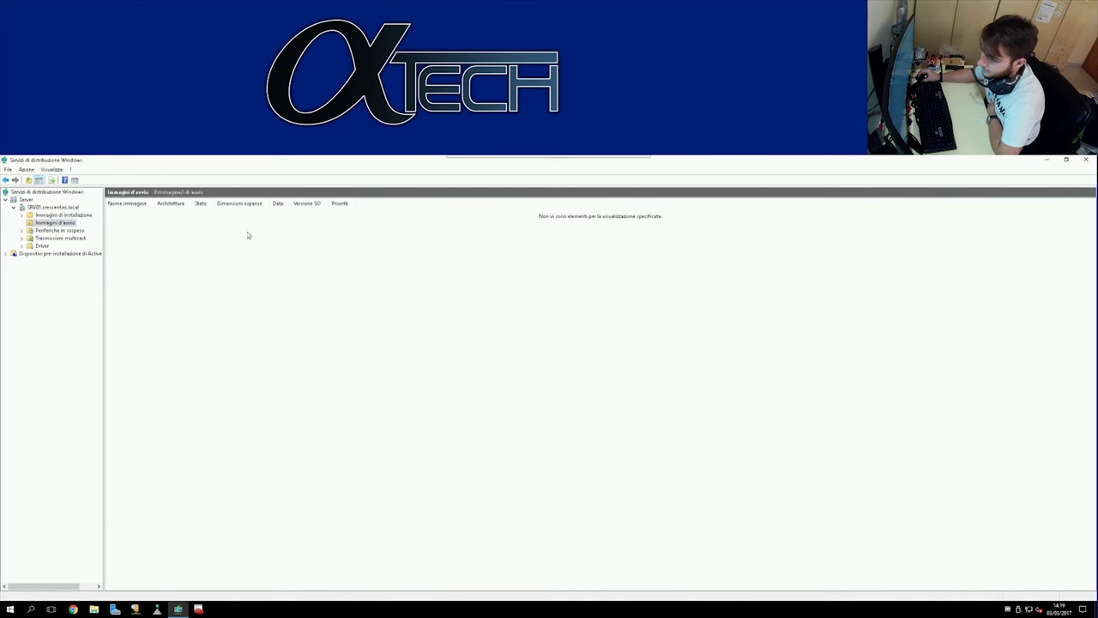
pyautogui.rightClick(215, 232)
pyautogui.click(247, 237)
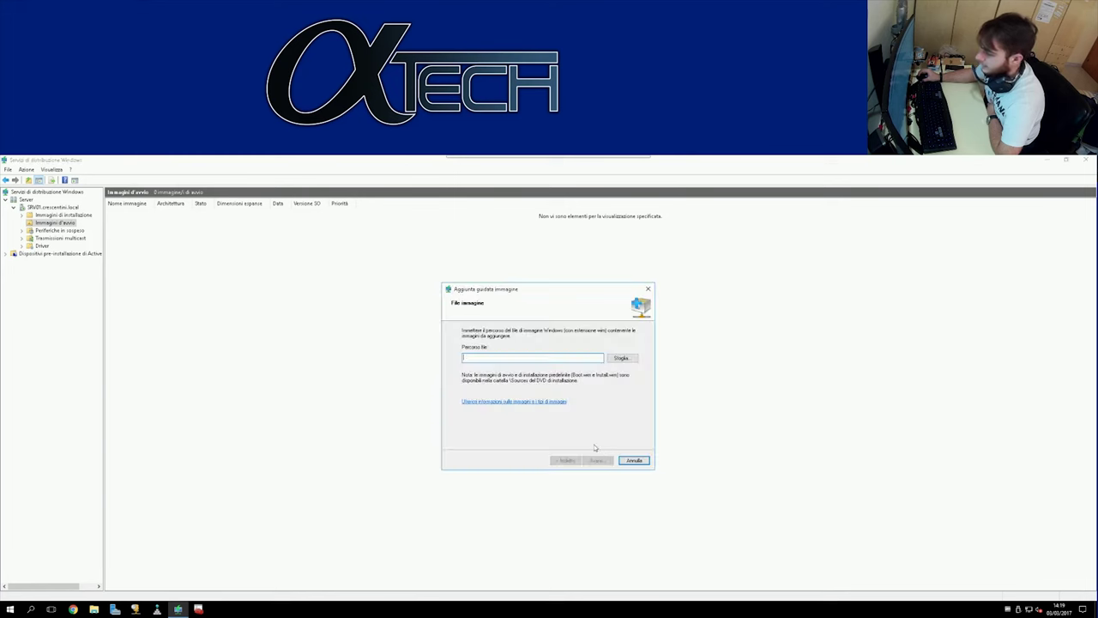
pyautogui.click(624, 360)
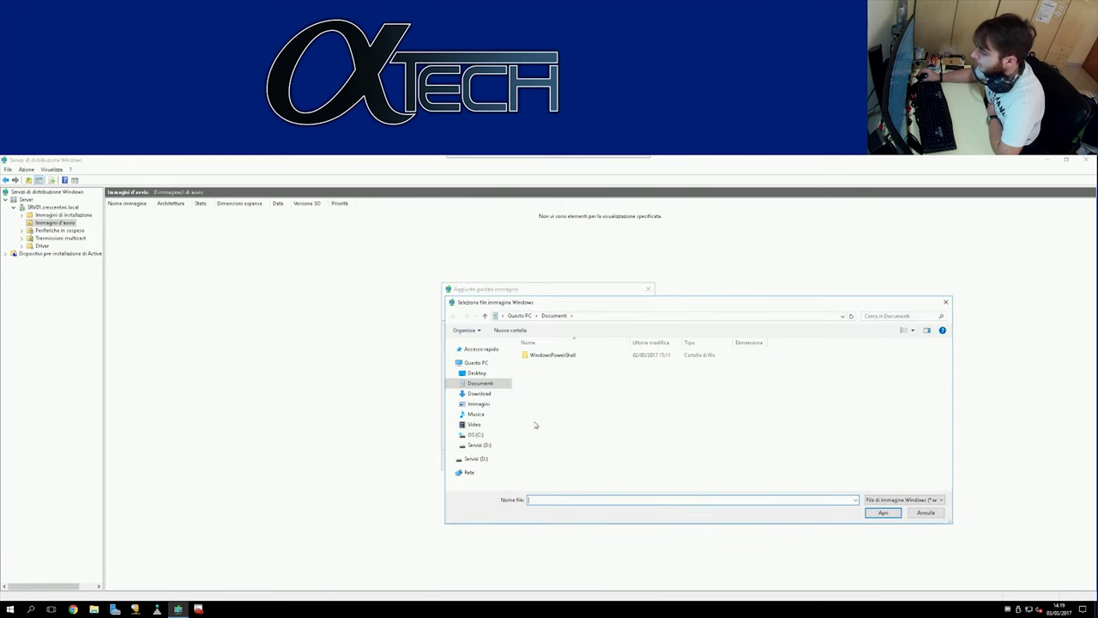
pyautogui.click(494, 446)
pyautogui.doubleClick(538, 355)
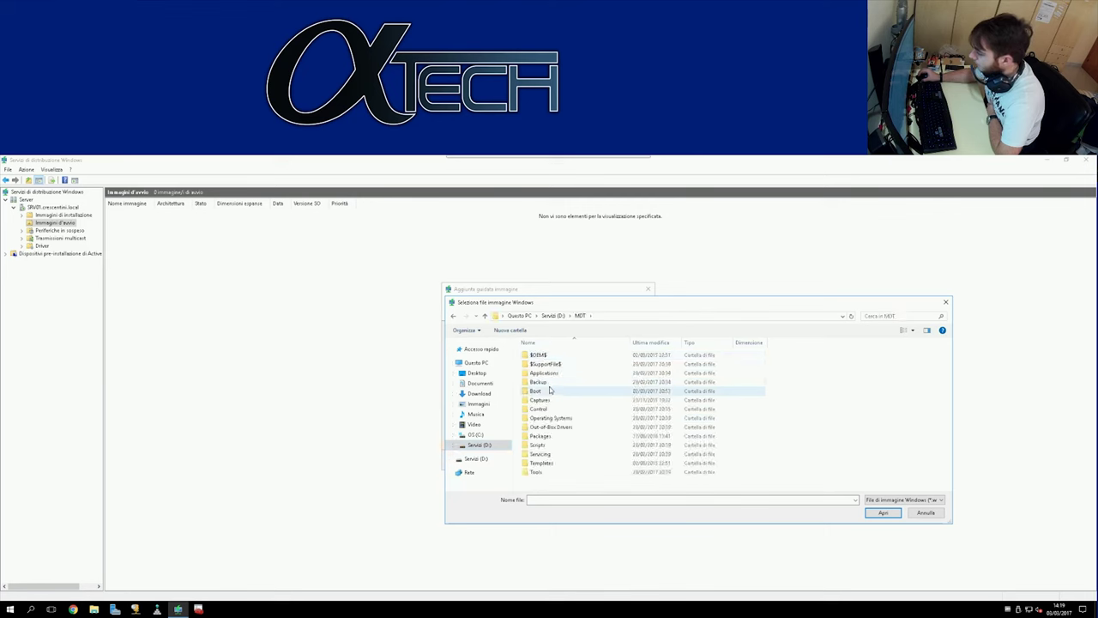
pyautogui.doubleClick(538, 391)
pyautogui.doubleClick(538, 374)
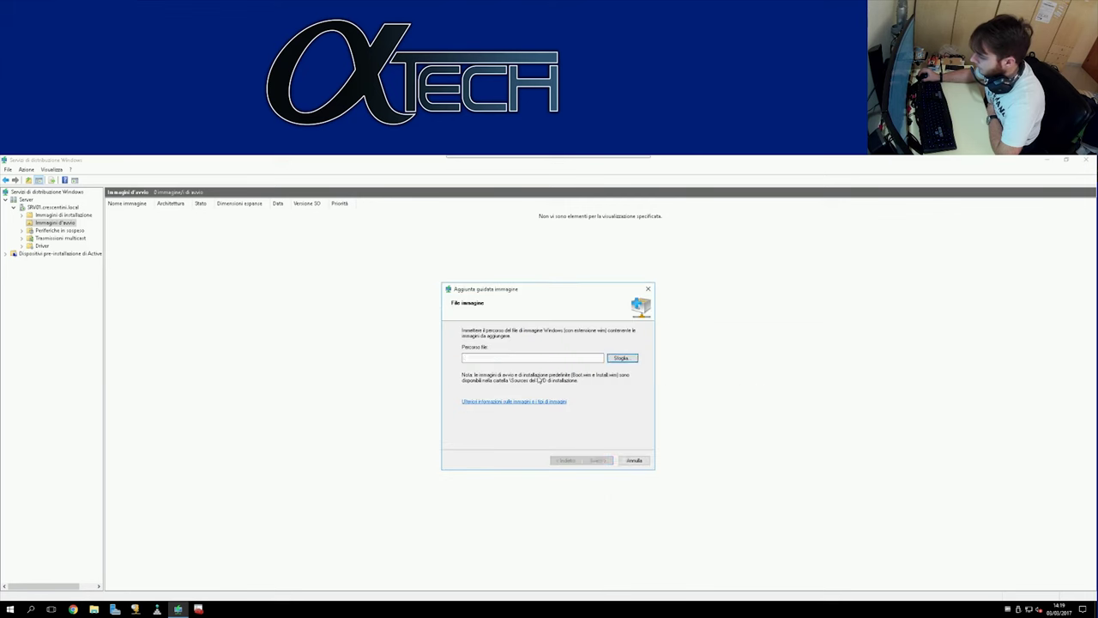
pyautogui.click(598, 461)
pyautogui.click(598, 460)
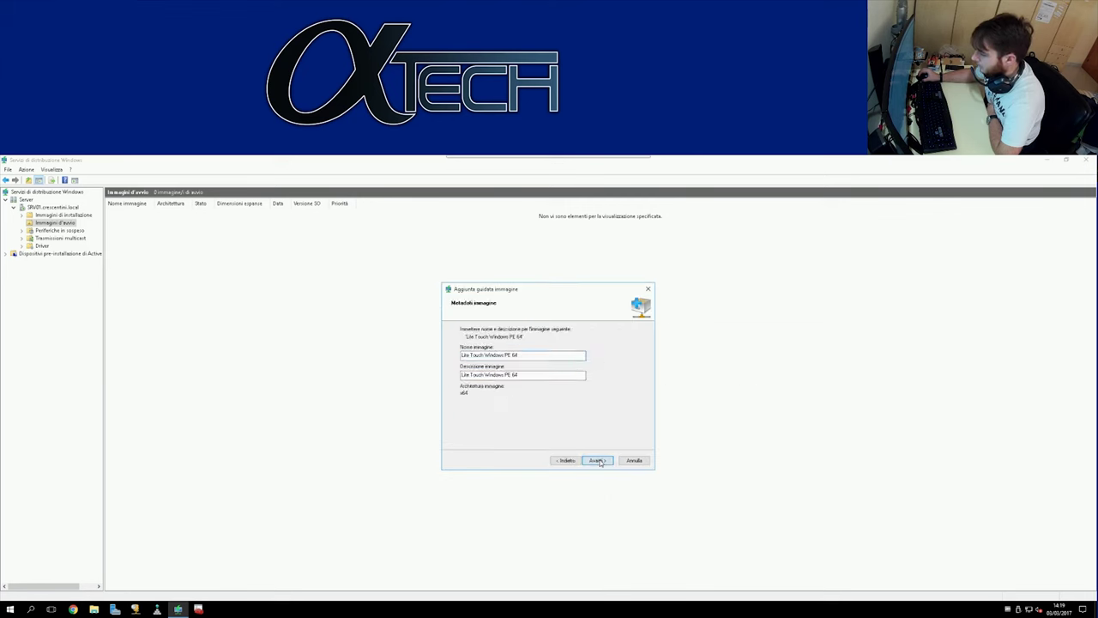
pyautogui.click(599, 461)
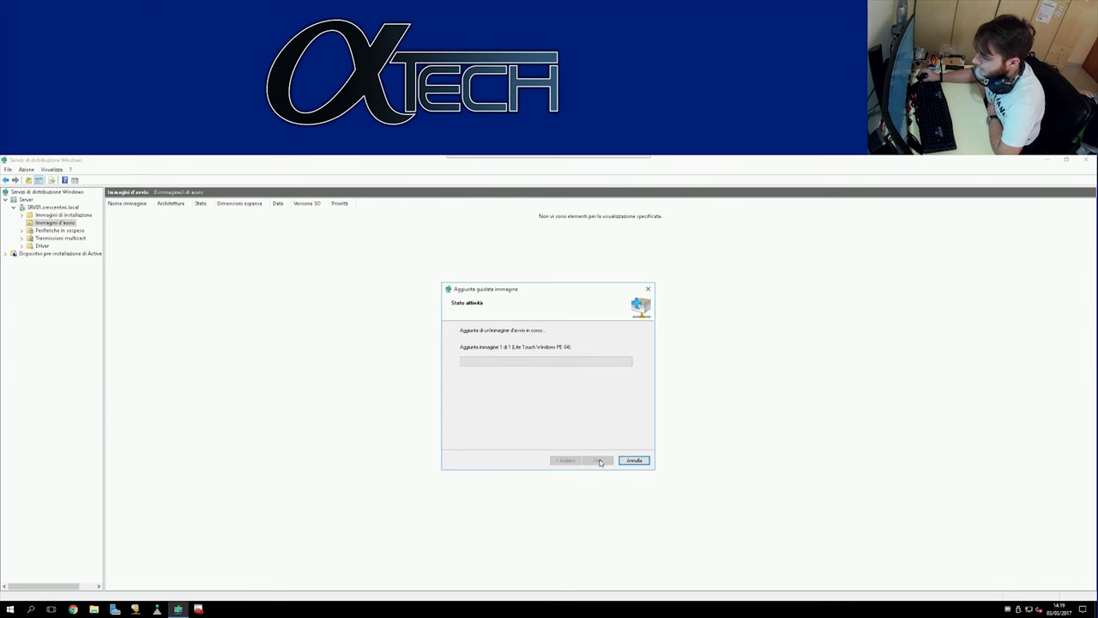
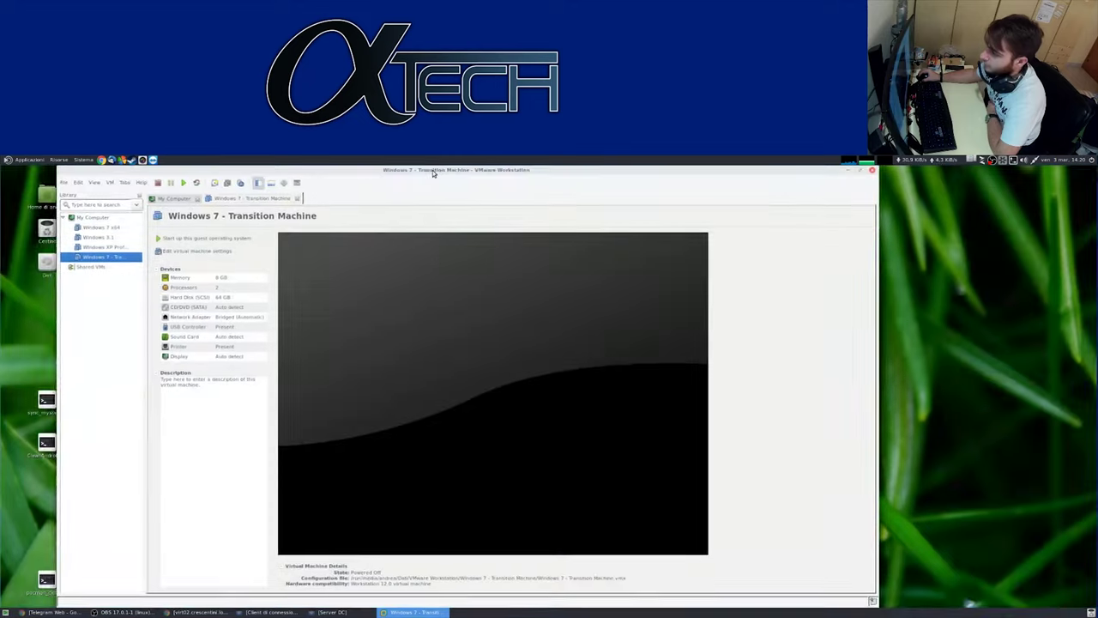
# - Start a custom new virtual machine with the OS installed later and Windows 7 x64 as guest
pyautogui.doubleClick(433, 170)
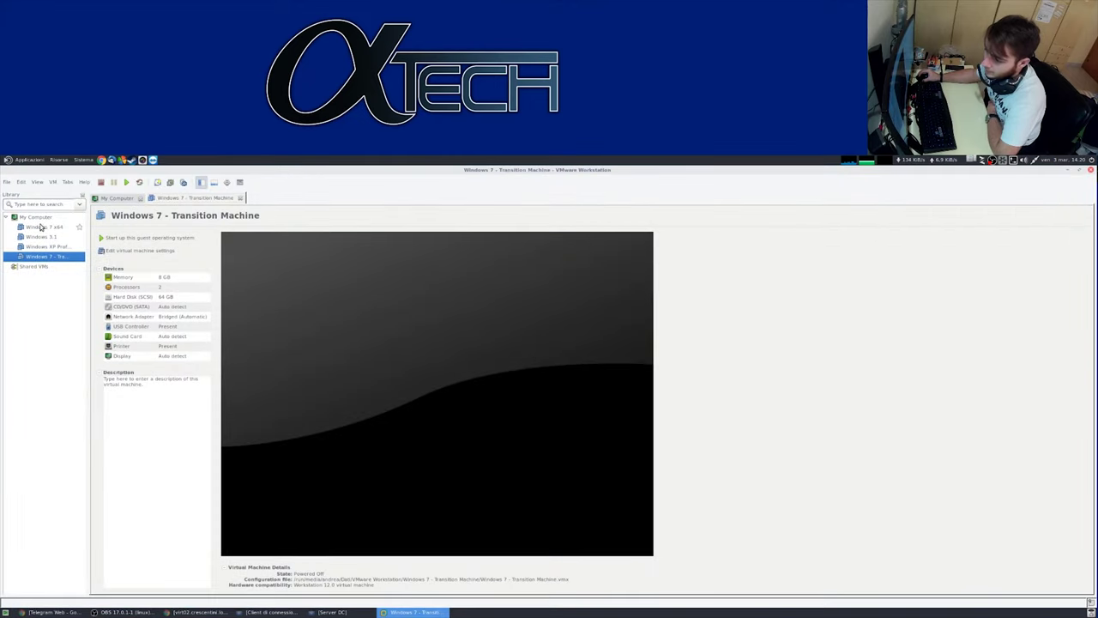
pyautogui.rightClick(50, 220)
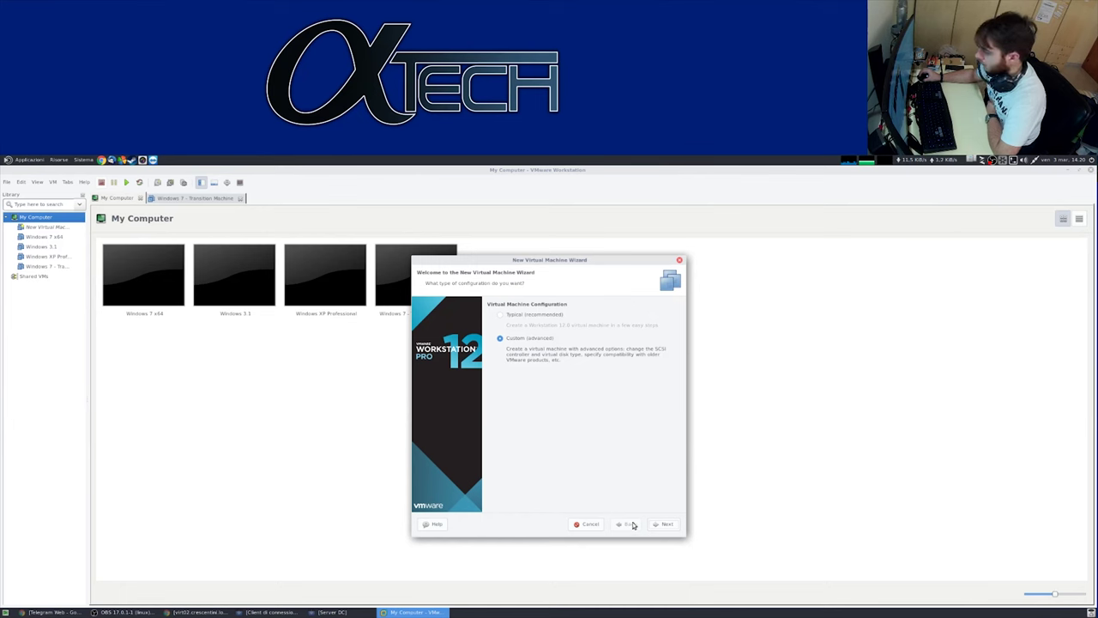
pyautogui.click(666, 524)
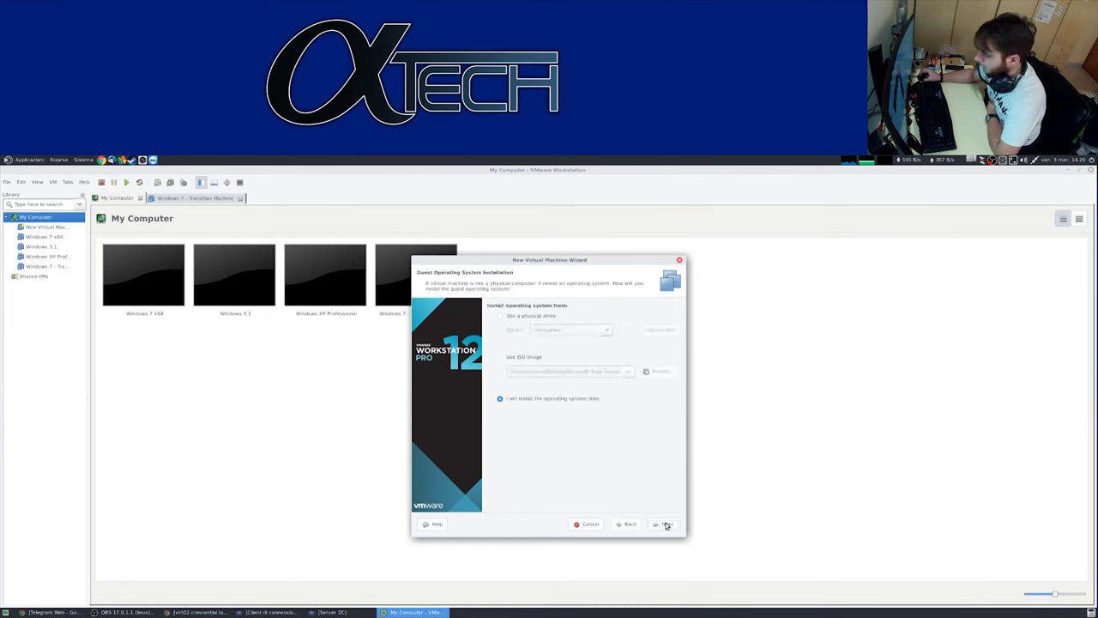
pyautogui.click(667, 524)
pyautogui.click(557, 396)
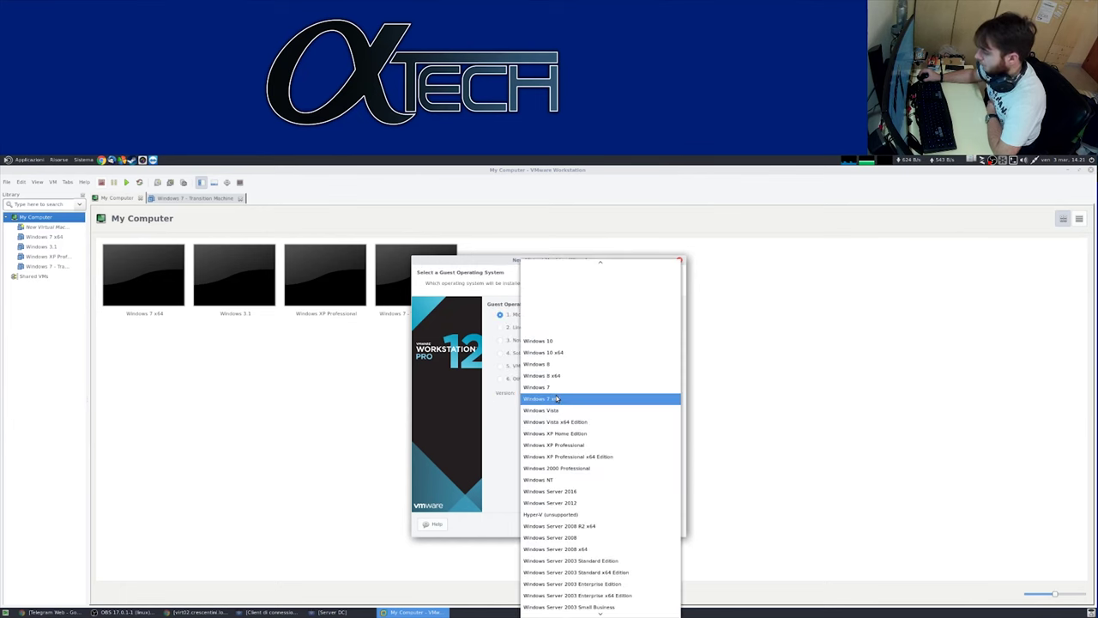
pyautogui.click(557, 399)
# - Keep the default name, location and 60 GB disk, then finish creating the VM
pyautogui.click(666, 525)
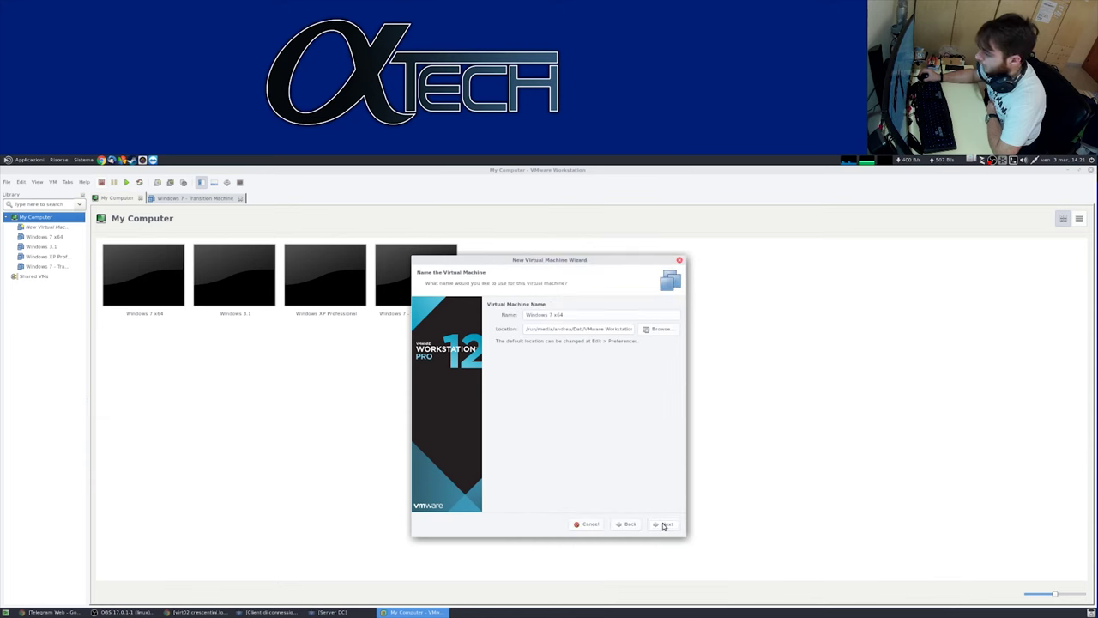
pyautogui.click(666, 524)
pyautogui.click(666, 524)
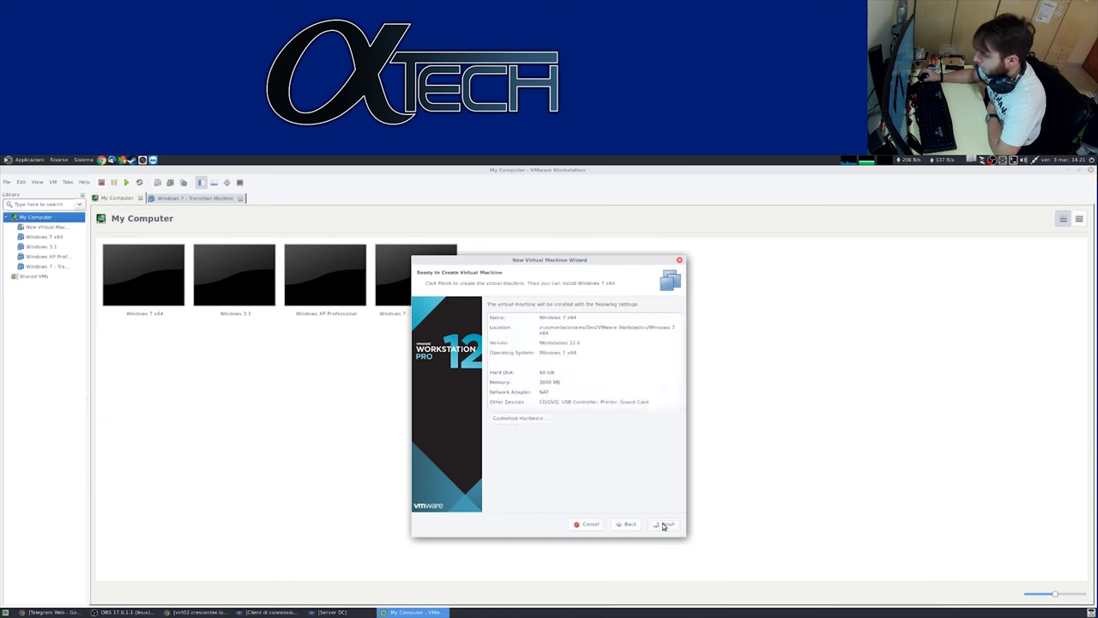
pyautogui.click(666, 524)
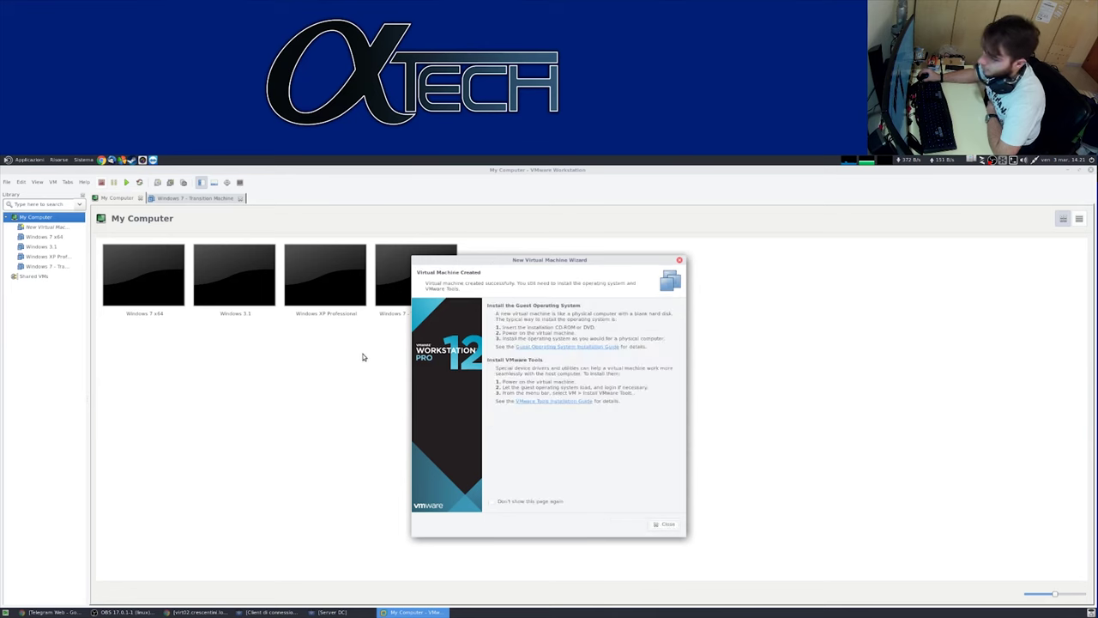
pyautogui.click(655, 525)
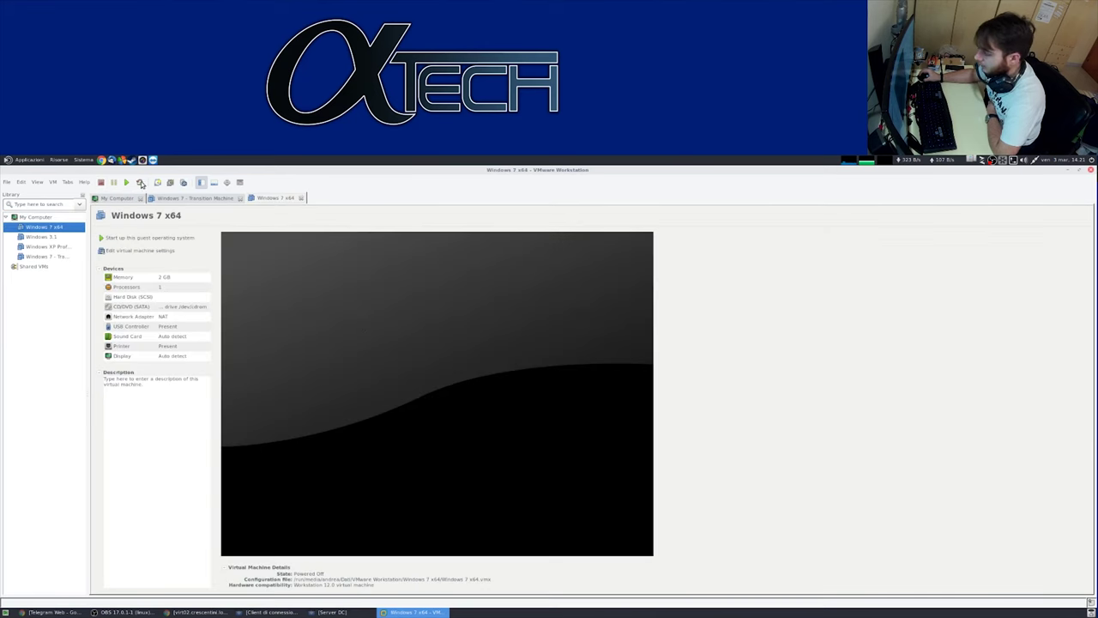
# - Power on the Windows 7 x64 VM and switch its network adapter to Bridged
pyautogui.click(122, 240)
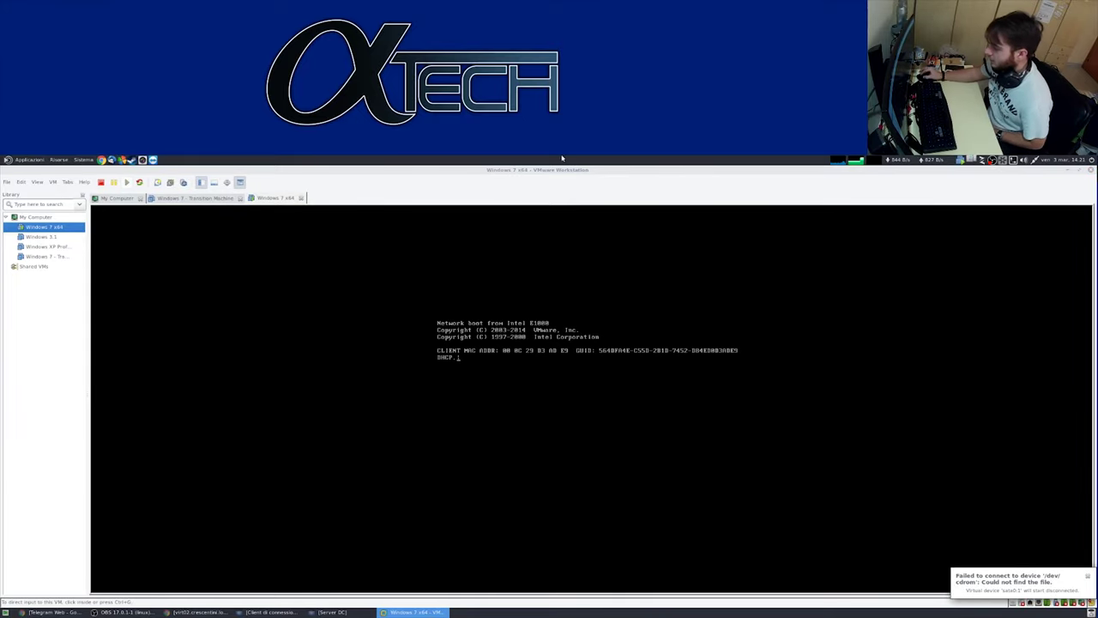
pyautogui.click(1087, 588)
pyautogui.click(1039, 605)
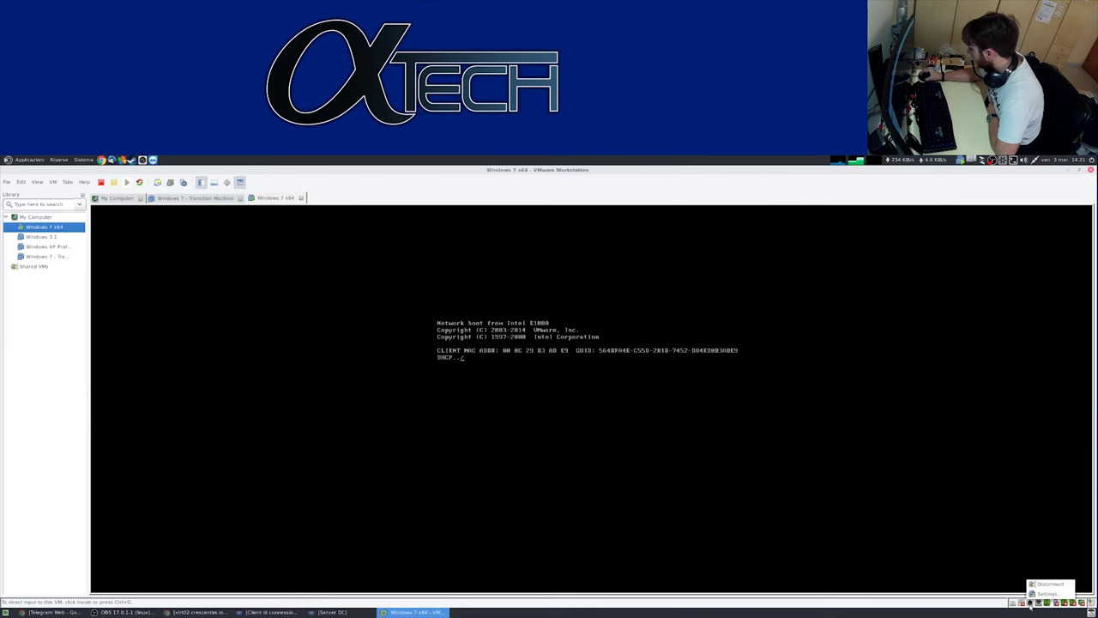
pyautogui.click(1051, 598)
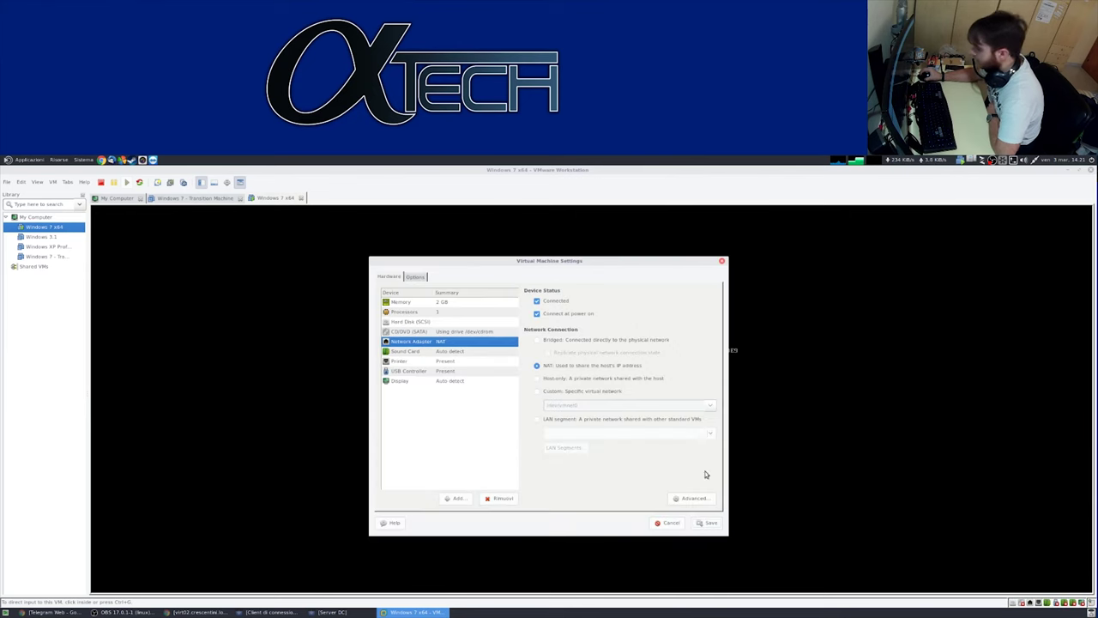
pyautogui.click(548, 340)
pyautogui.click(704, 522)
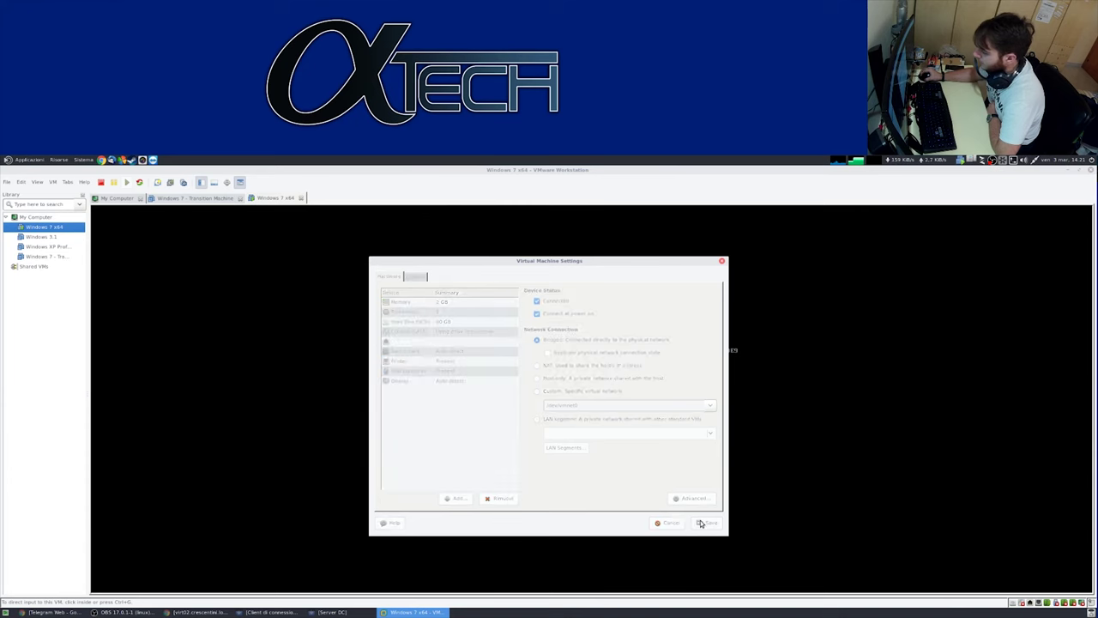
# - Restart the guest to attempt a network boot, then switch to the Server DC session
pyautogui.hotkey('ctrl', 'r')
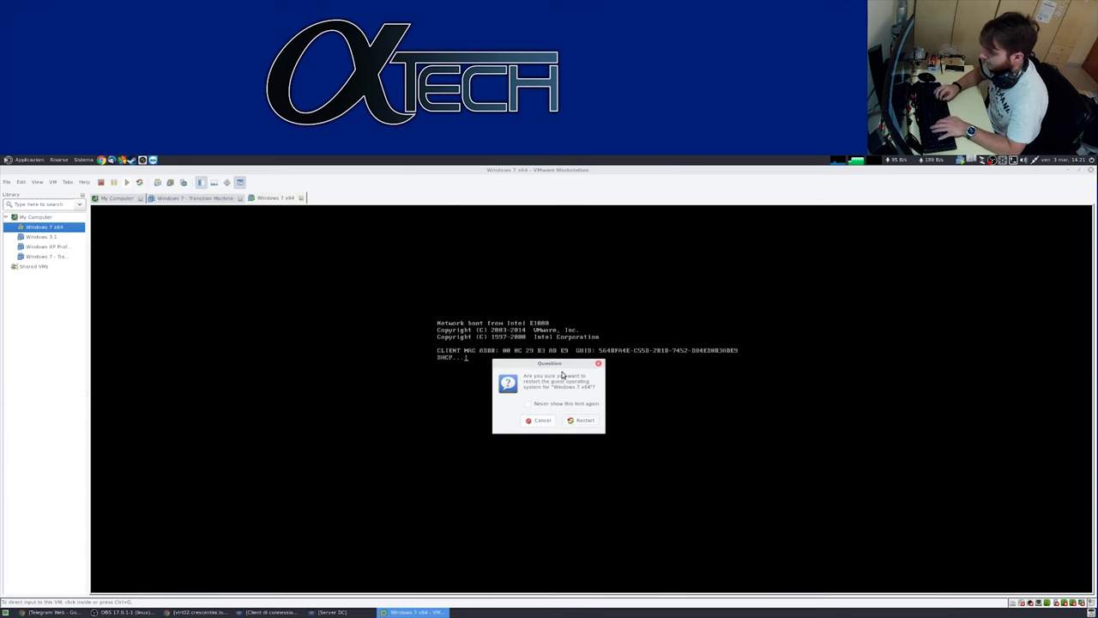
pyautogui.press('Return')
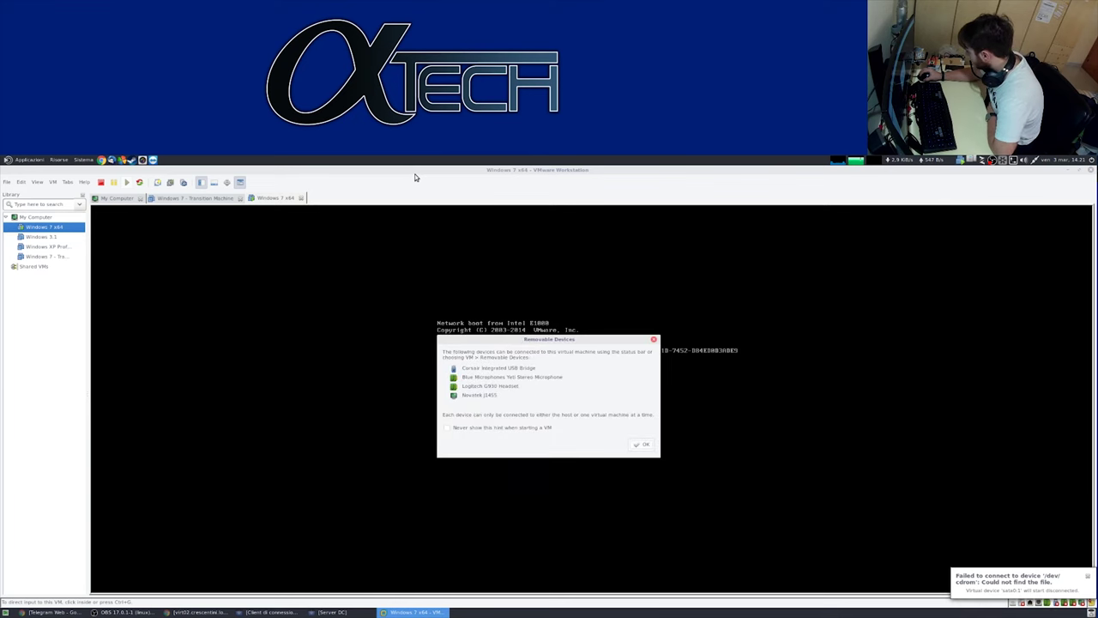
pyautogui.click(644, 447)
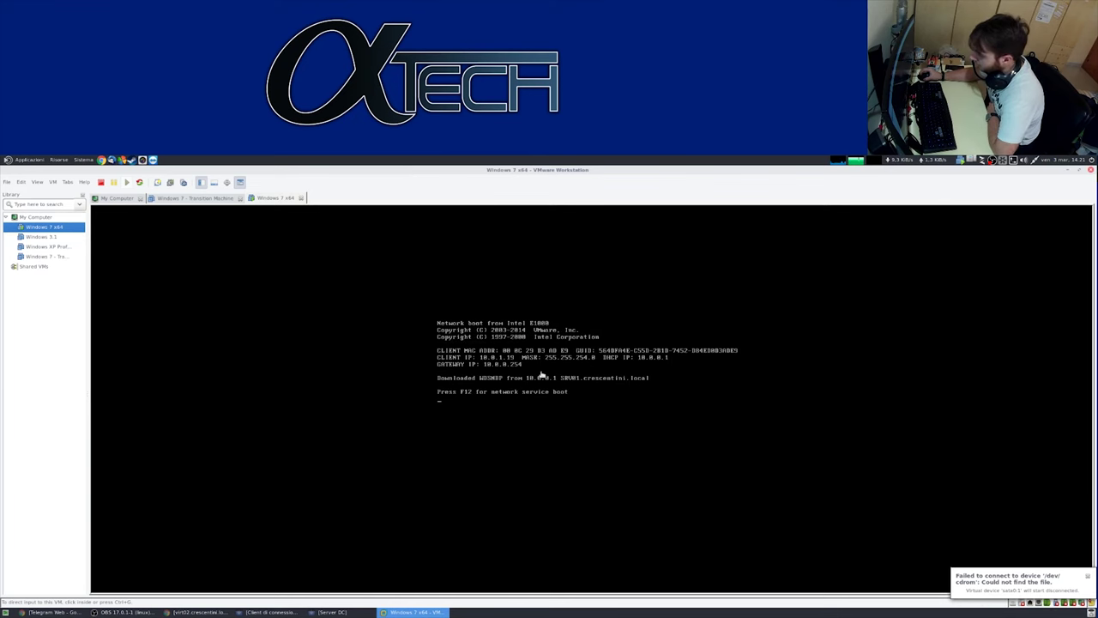
pyautogui.click(547, 441)
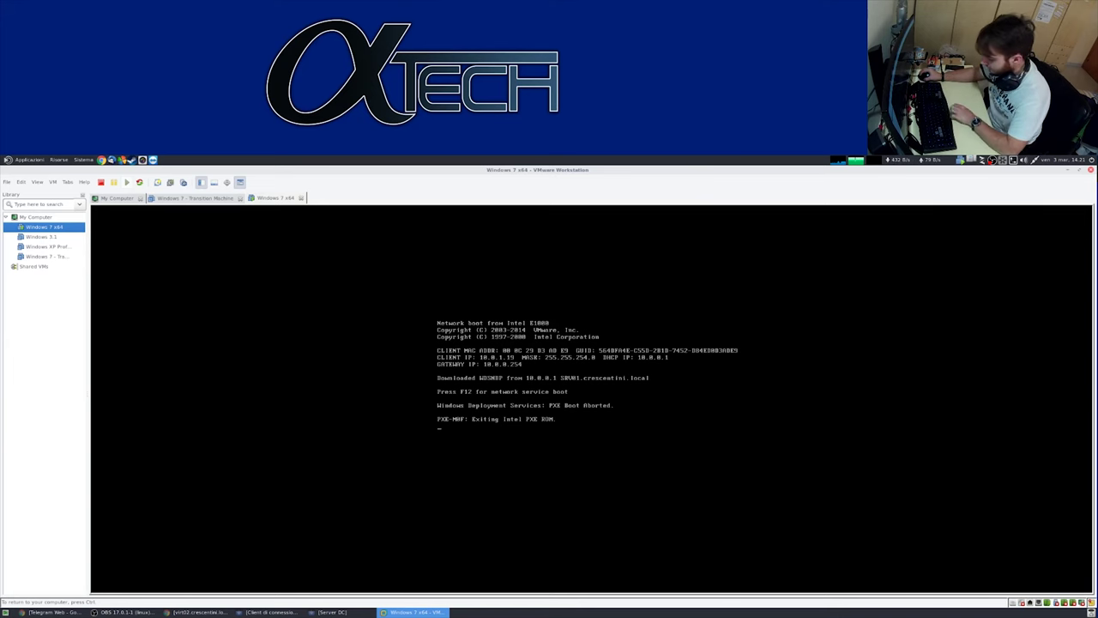
pyautogui.hotkey('ctrl', 'alt')
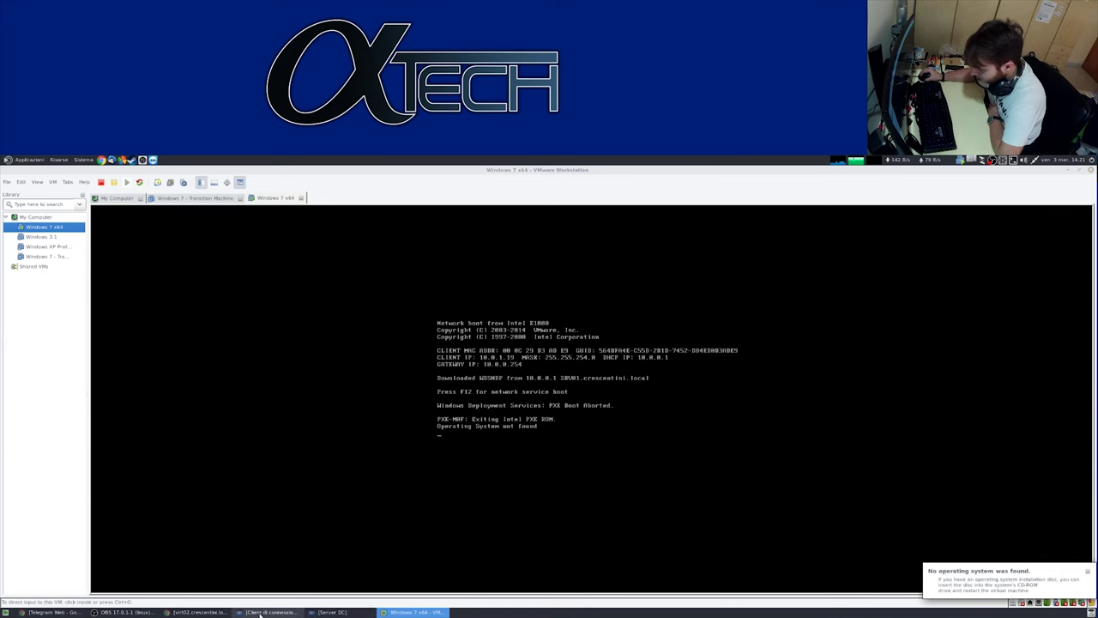
pyautogui.click(333, 611)
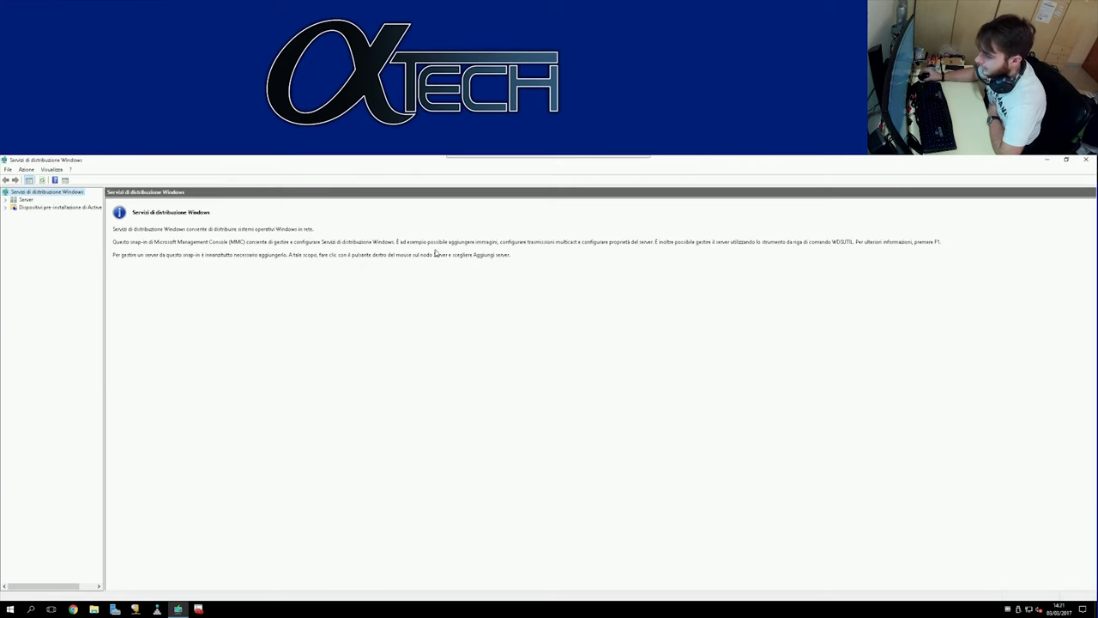
# - Expand Windows Deployment Services and open the SRV01 server properties
pyautogui.rightClick(36, 191)
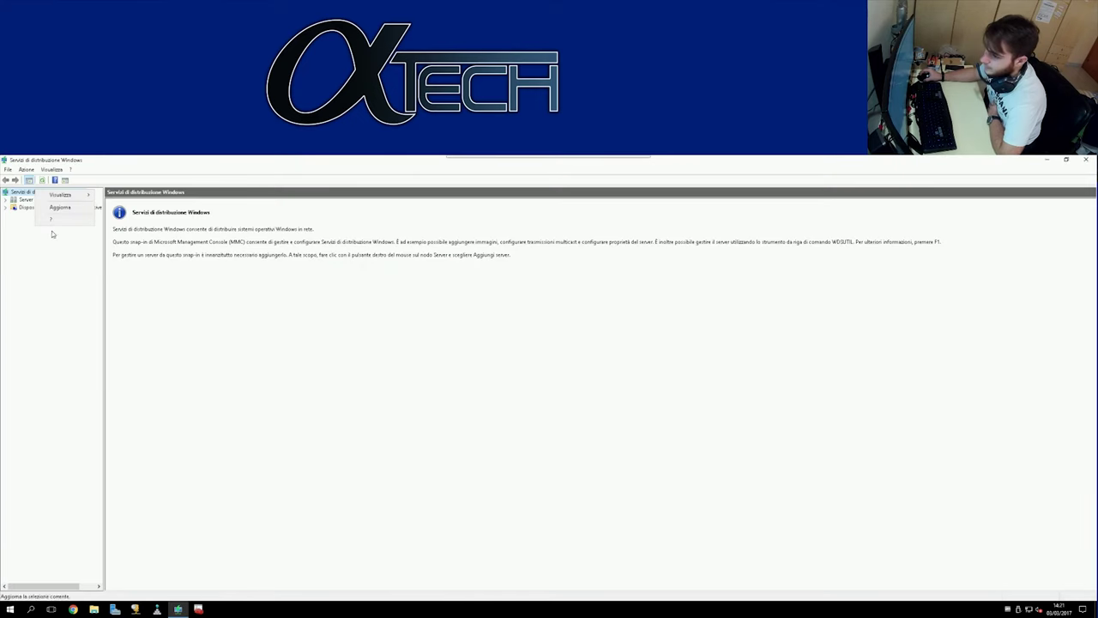
pyautogui.click(25, 200)
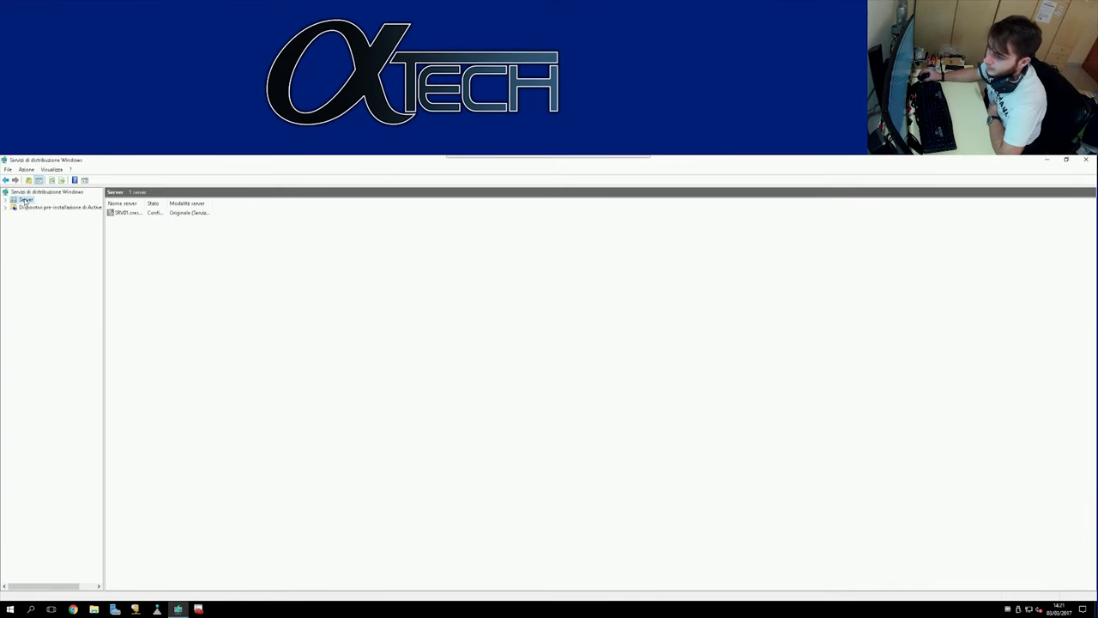
pyautogui.doubleClick(127, 213)
pyautogui.rightClick(34, 207)
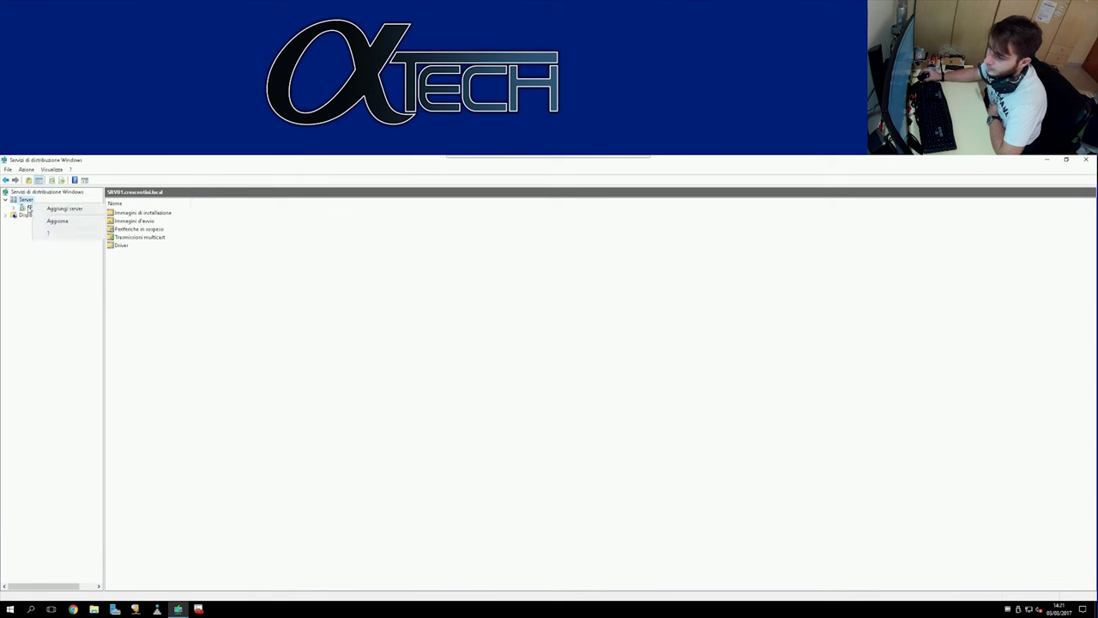
pyautogui.click(64, 216)
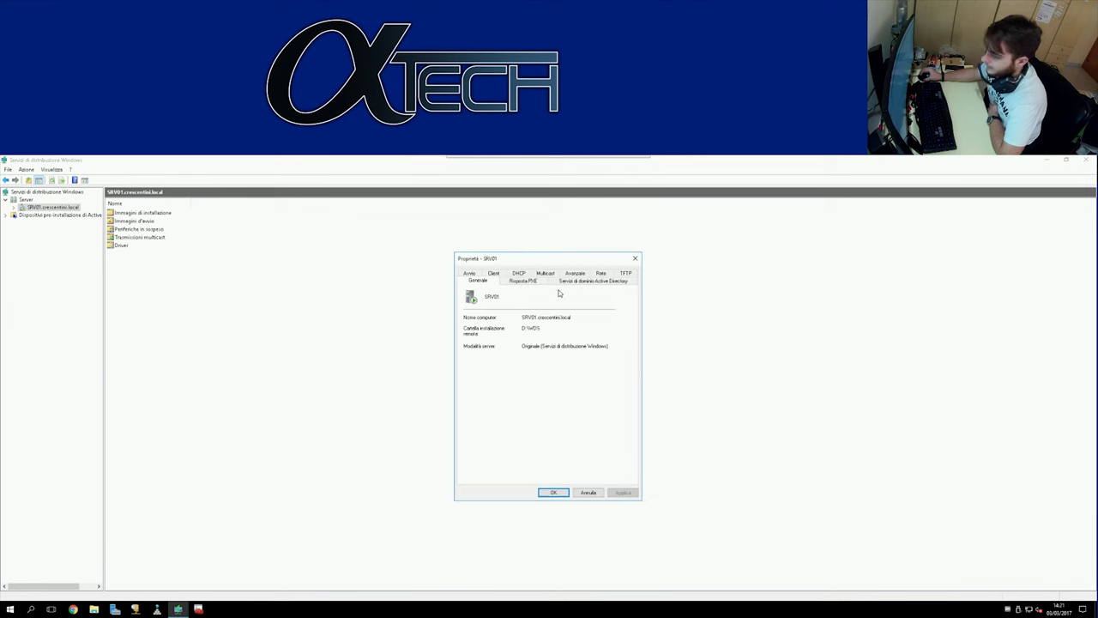
# - On the Avvio tab, continue PXE boot unless ESC is pressed for all clients, and save
pyautogui.click(532, 281)
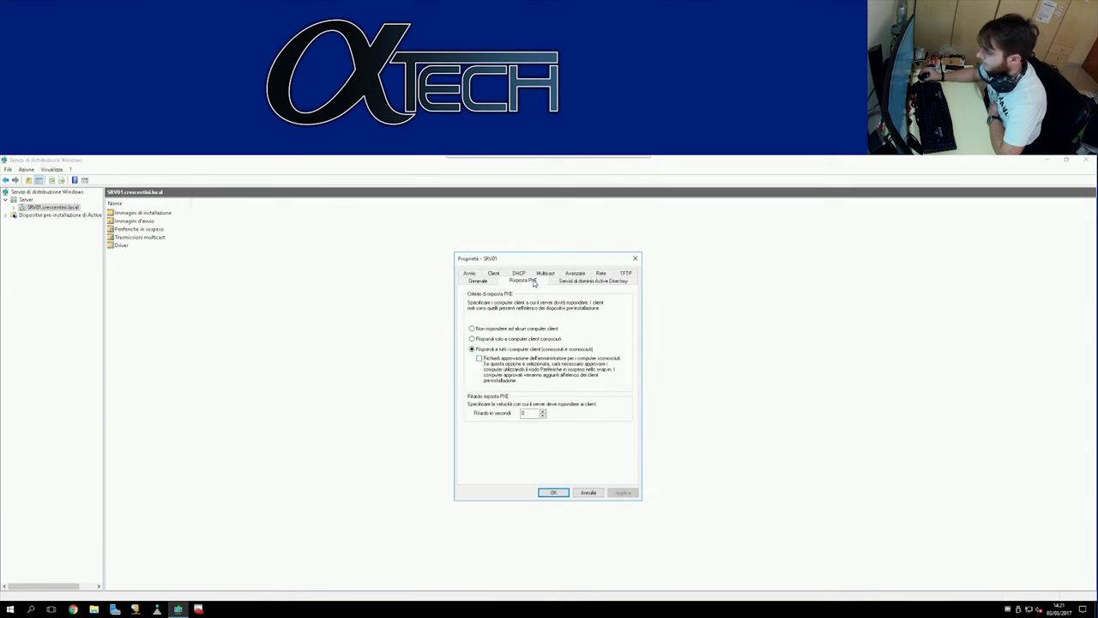
pyautogui.click(567, 275)
pyautogui.click(494, 283)
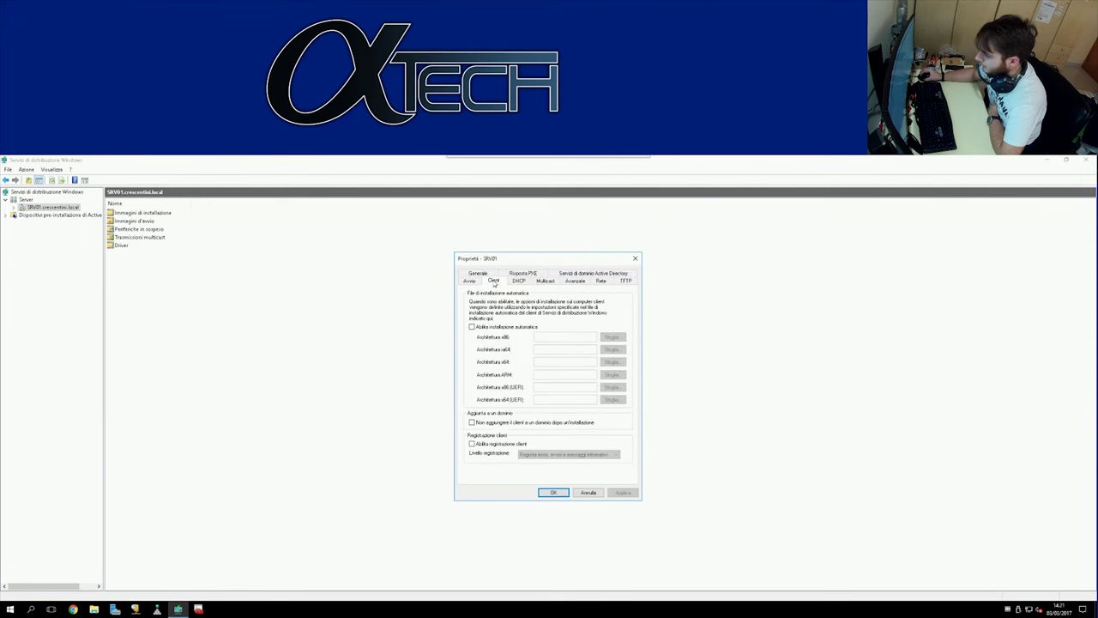
pyautogui.click(469, 281)
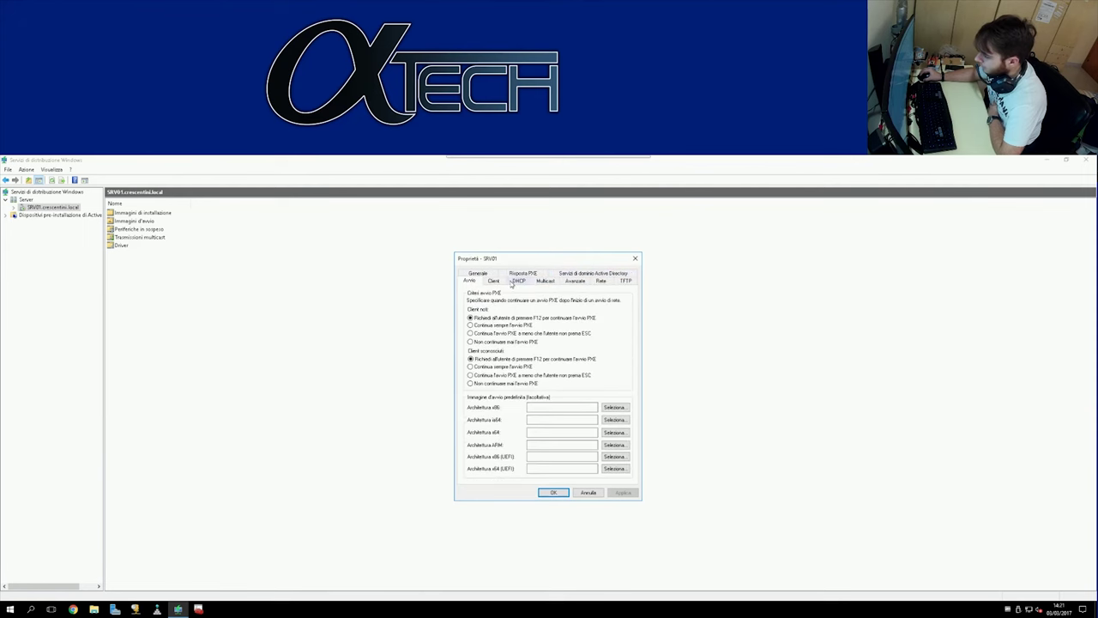
pyautogui.click(503, 334)
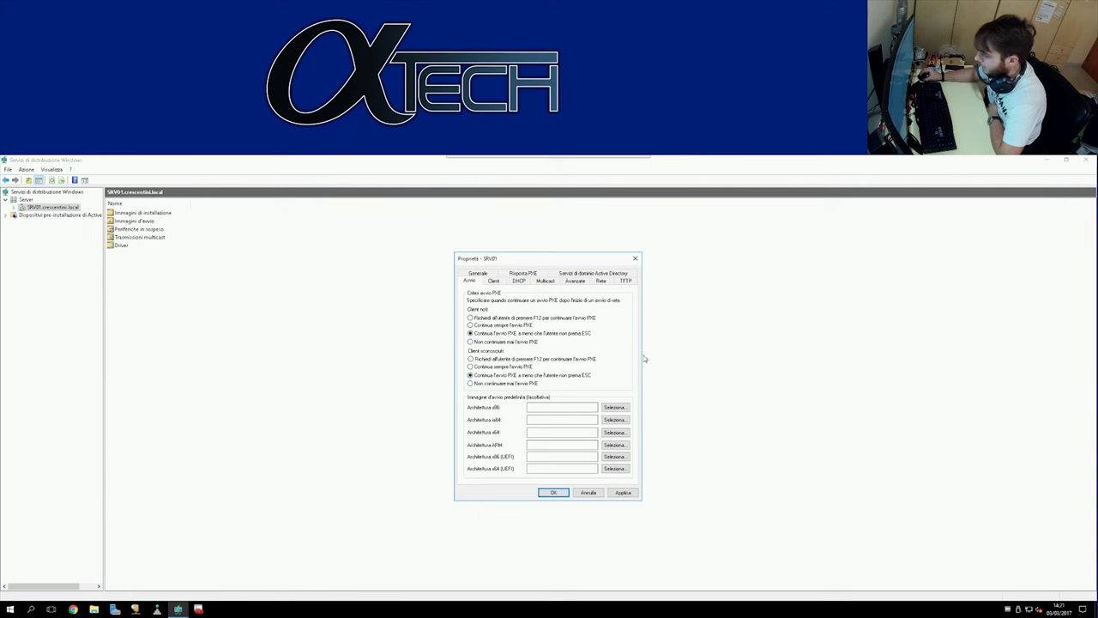
pyautogui.click(555, 493)
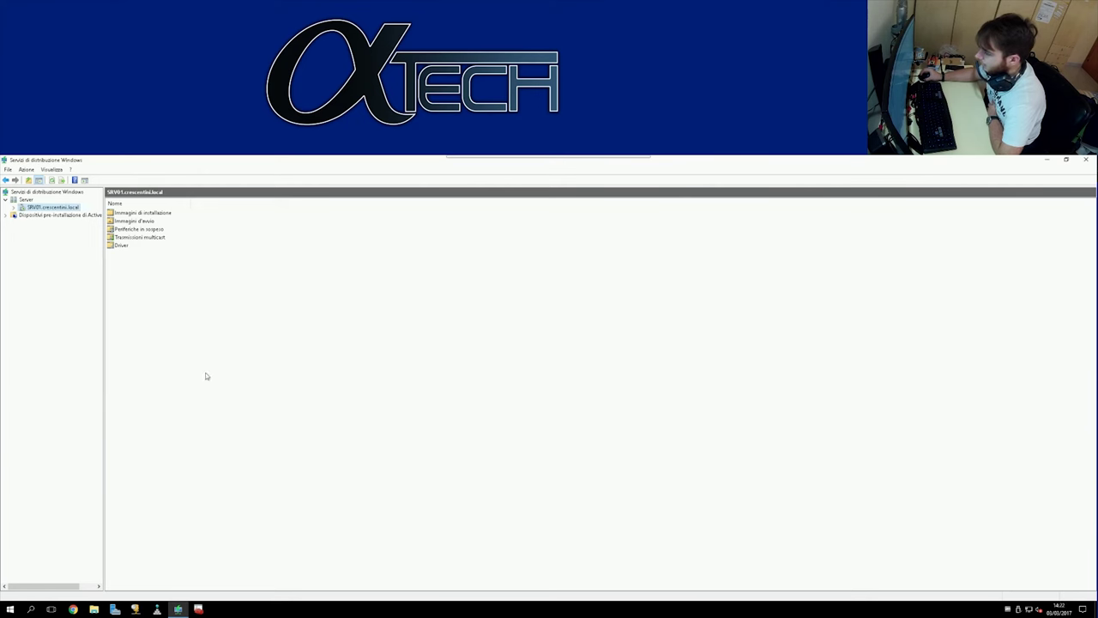
# - Close the WDS console, reset the Windows 7 x64 VM and network-boot it with F12
pyautogui.click(1085, 160)
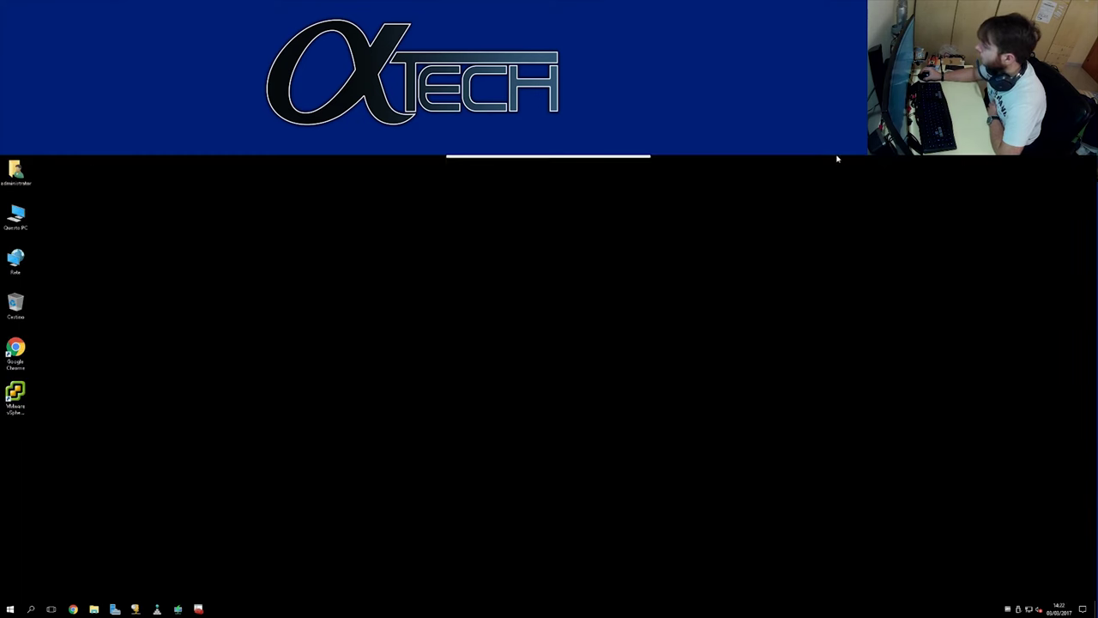
pyautogui.click(611, 163)
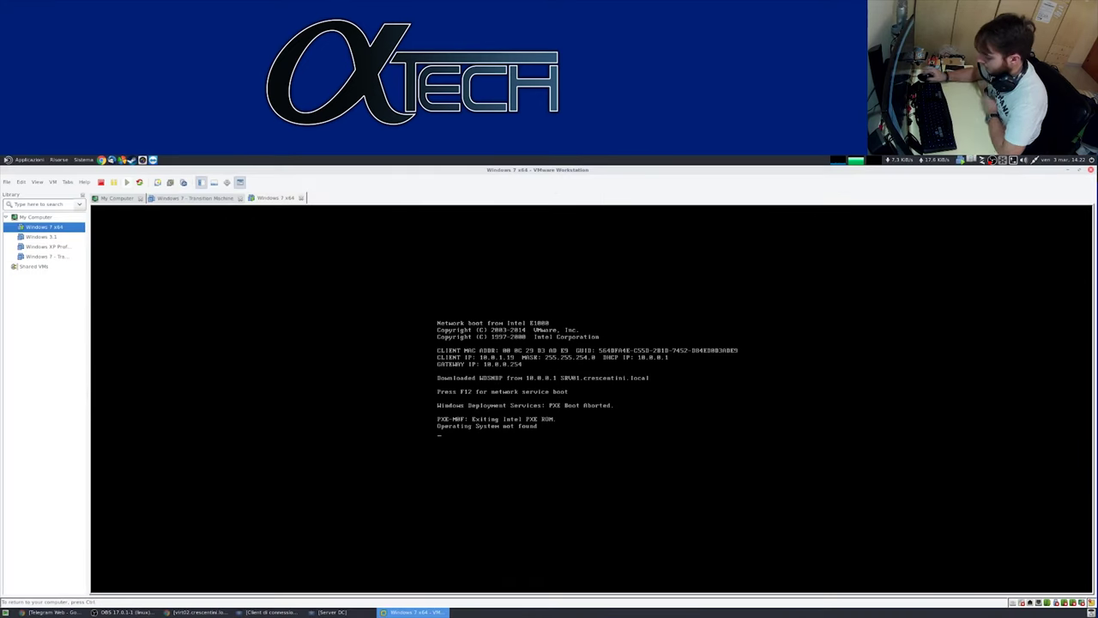
pyautogui.hotkey('ctrl', 'r')
pyautogui.press('Return')
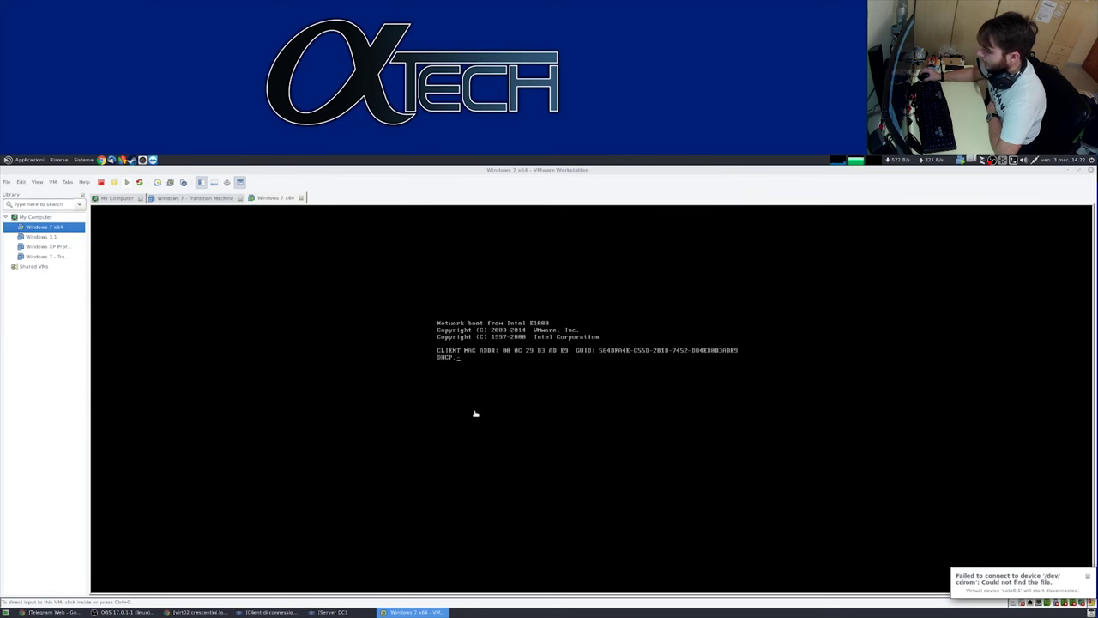
pyautogui.click(640, 445)
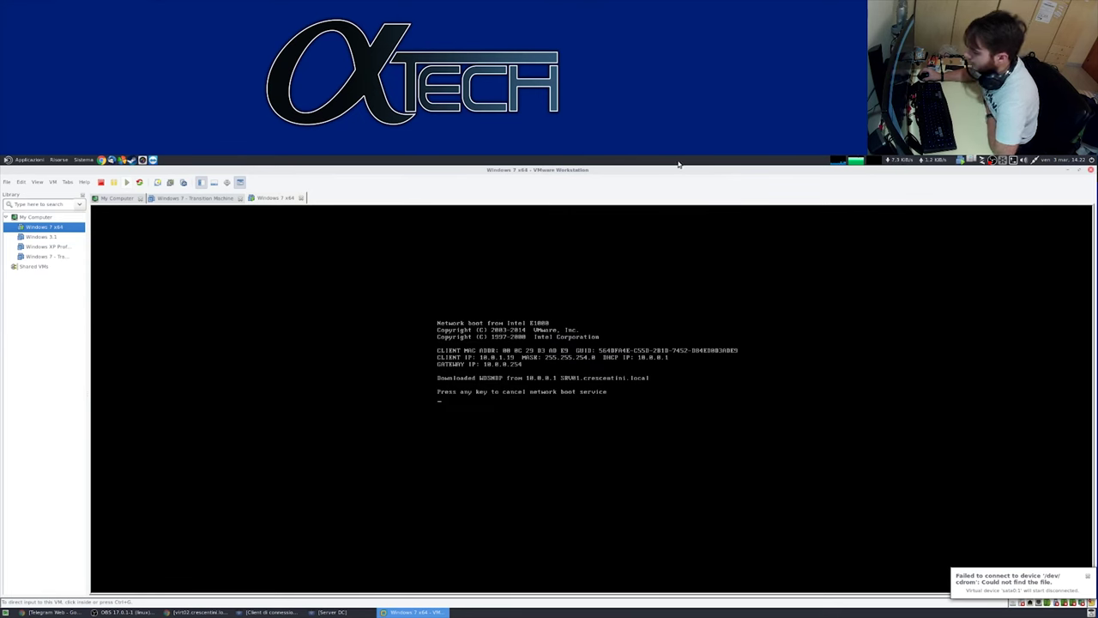
pyautogui.hotkey('ctrl', 'g')
pyautogui.press('F12')
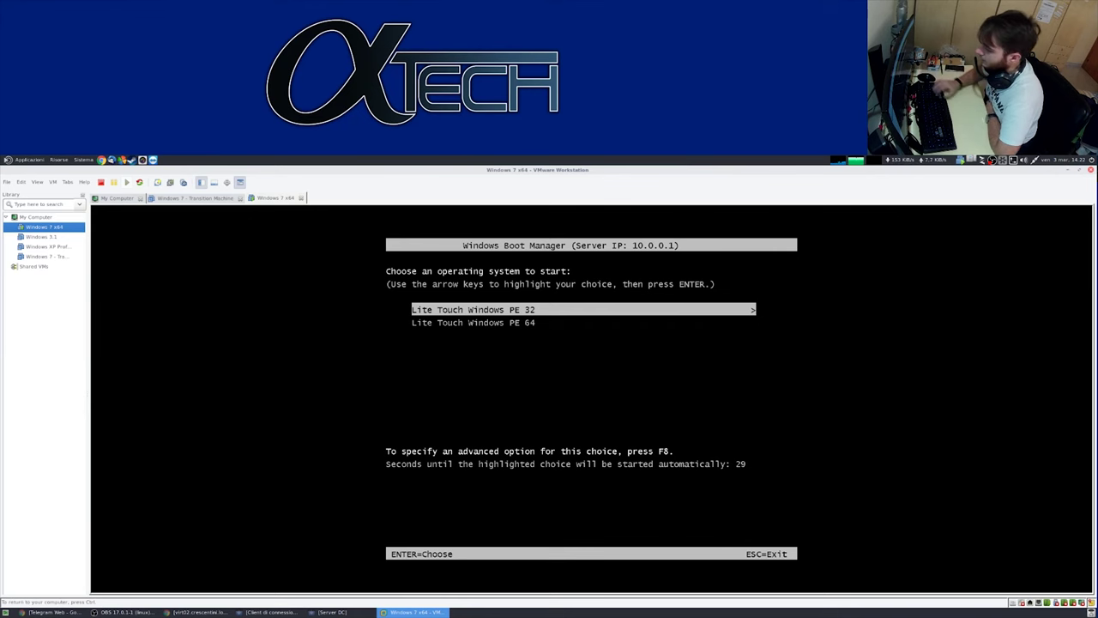
# - Choose Lite Touch Windows PE 64 in Windows Boot Manager and boot it
pyautogui.press('Down')
pyautogui.press('Return')
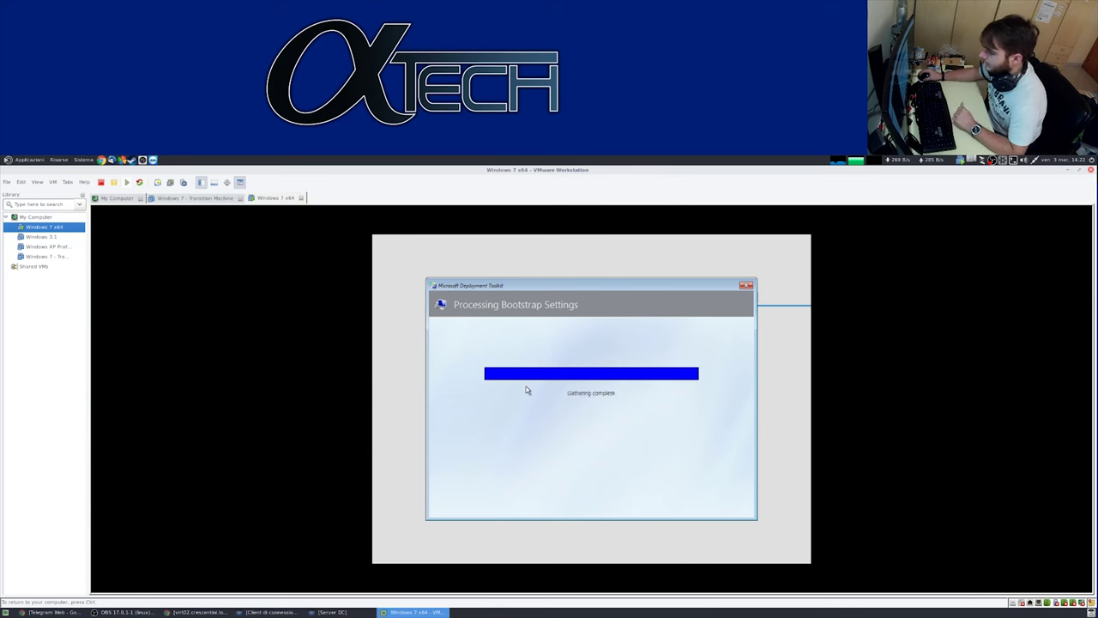
# - Run the Deployment Wizard, submit the administrator credentials and domain, then retype the domain with .local
pyautogui.click(583, 350)
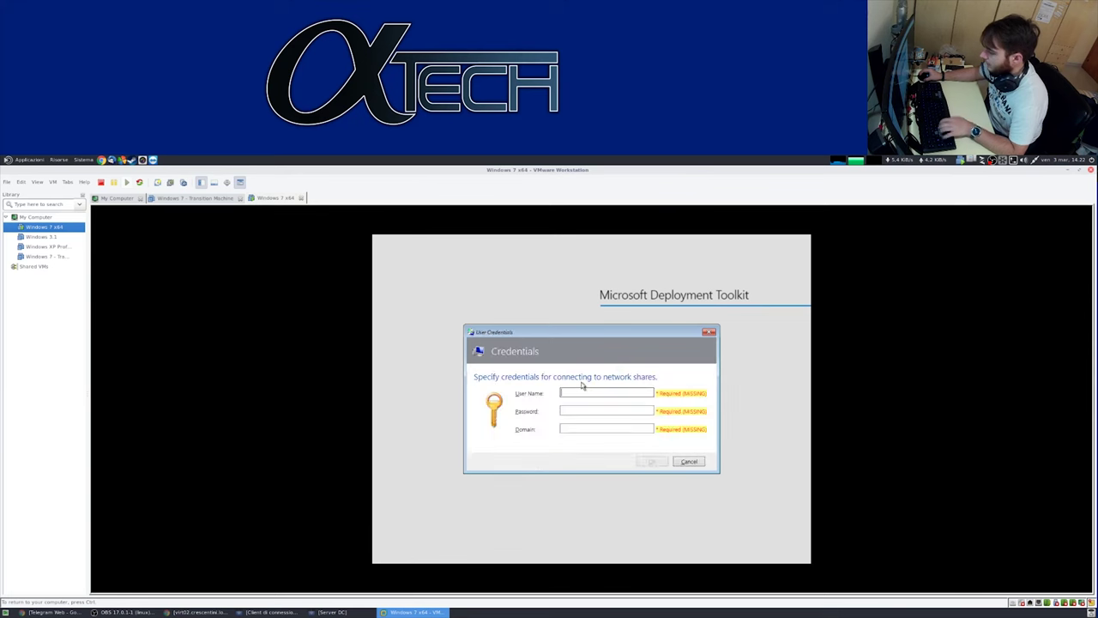
pyautogui.write('administrator')
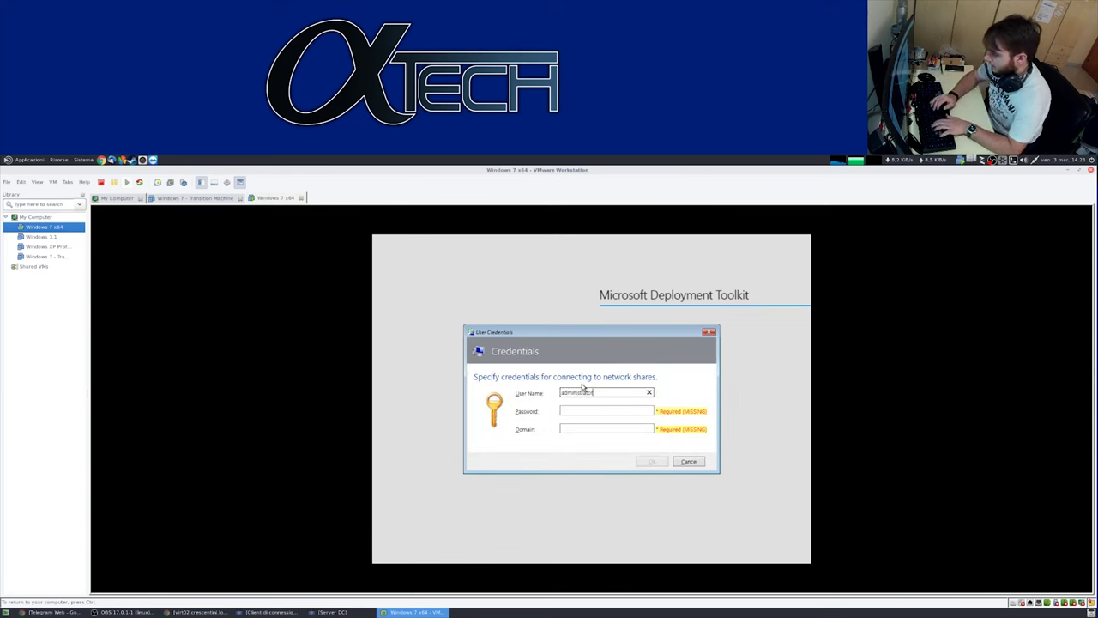
pyautogui.press('Tab')
pyautogui.write('p')
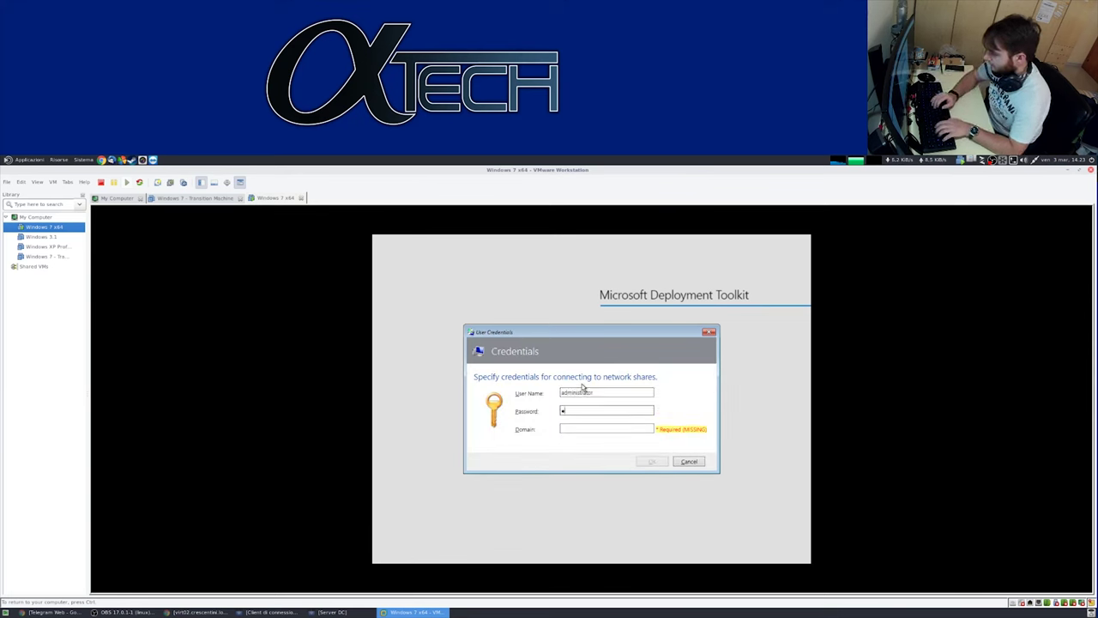
pyautogui.press('Tab')
pyautogui.write('c')
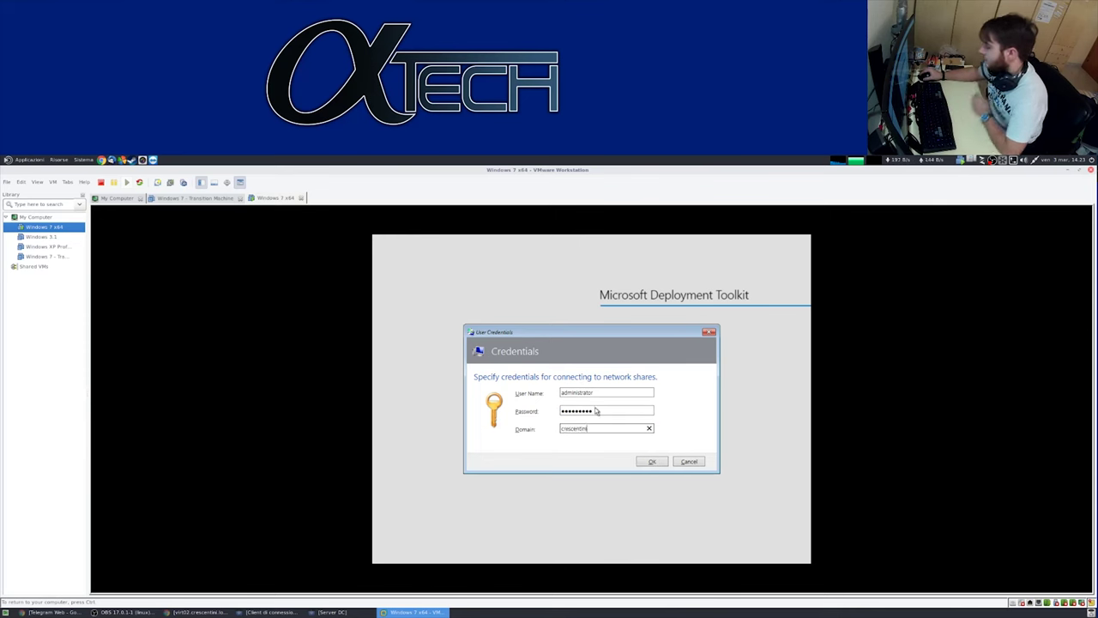
pyautogui.click(652, 461)
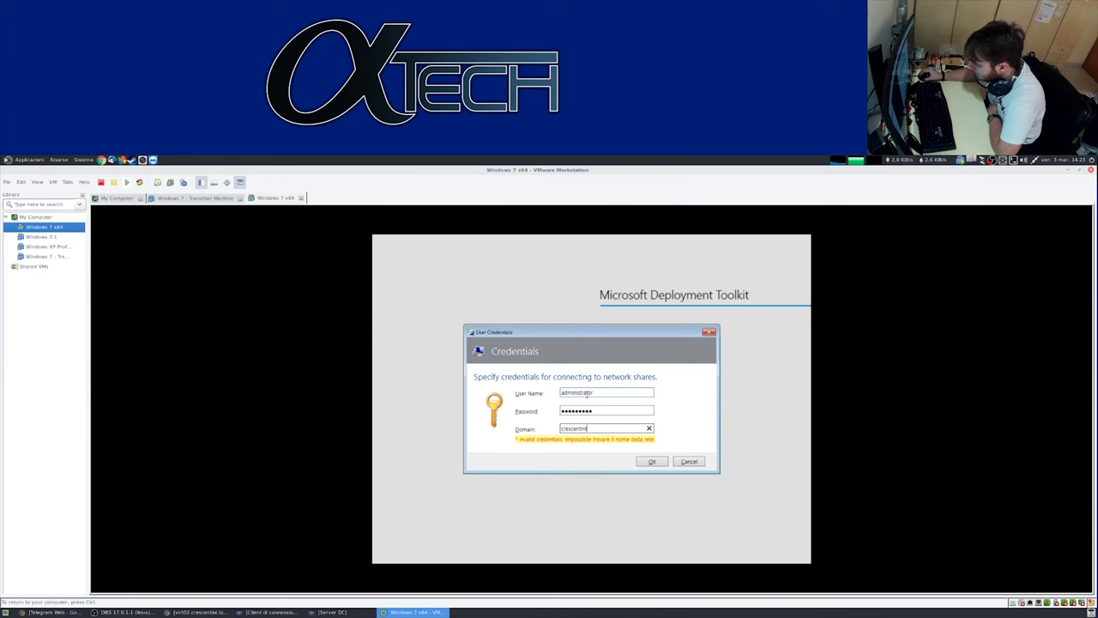
pyautogui.moveTo(598, 429); pyautogui.dragTo(515, 421)
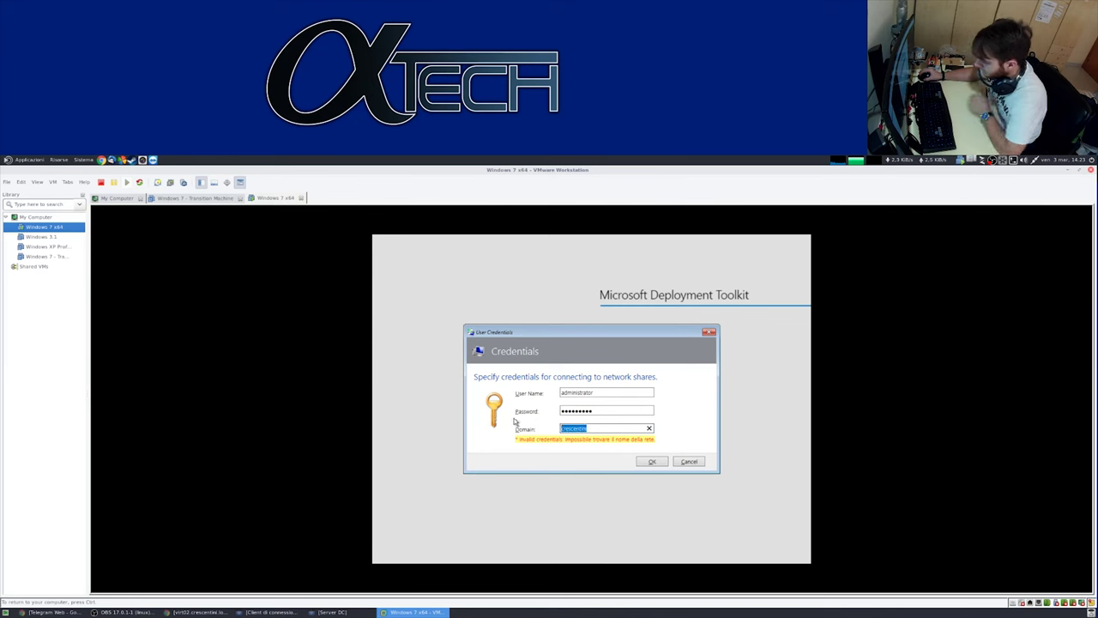
pyautogui.write('cr')
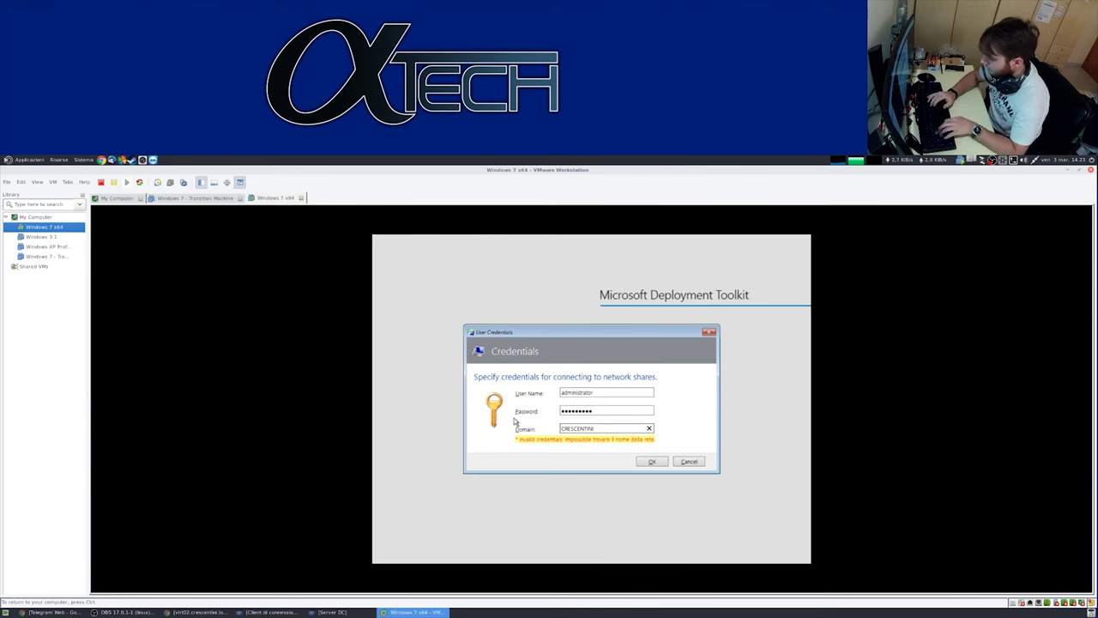
# - Retry with the .local domain, then re-enter the password, user name 'Administrator' and domain SRV01
pyautogui.click(652, 462)
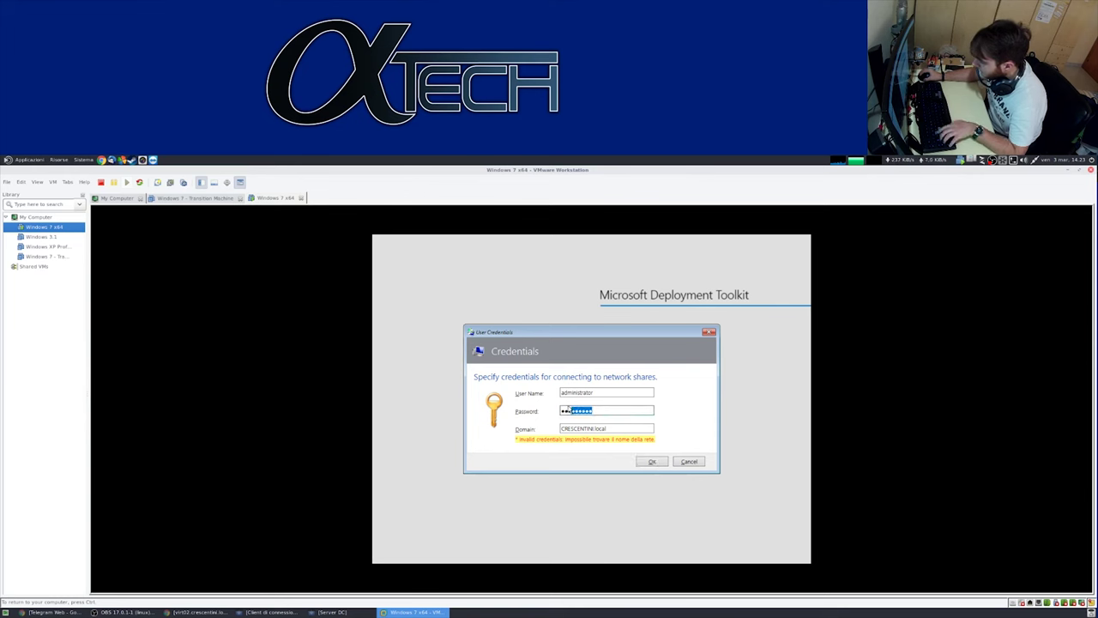
pyautogui.write('****')
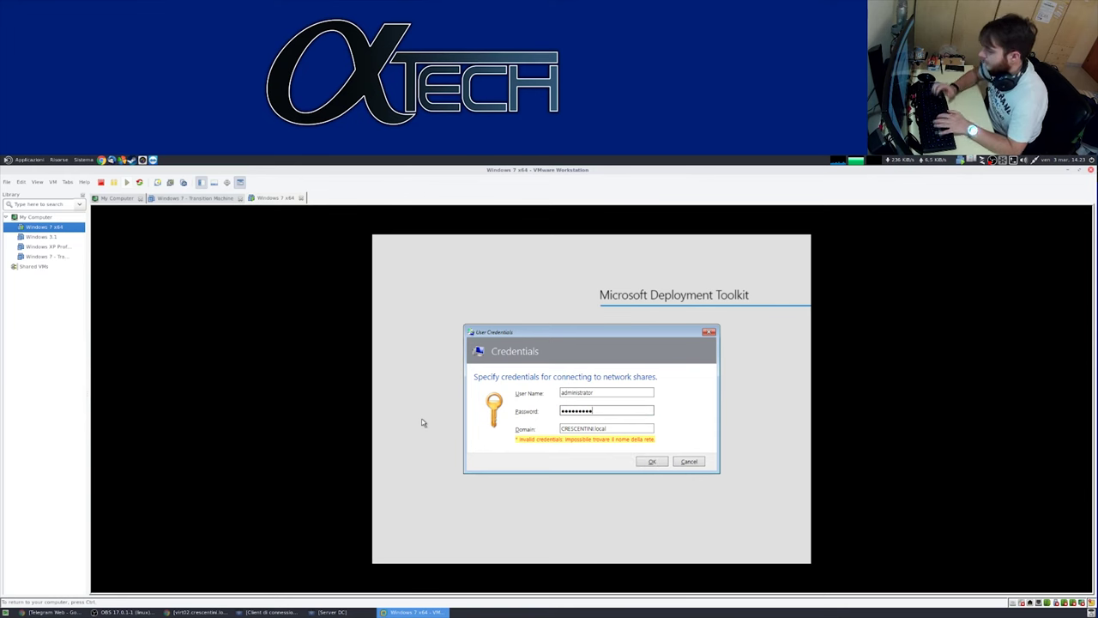
pyautogui.hotkey('shift', 'Tab')
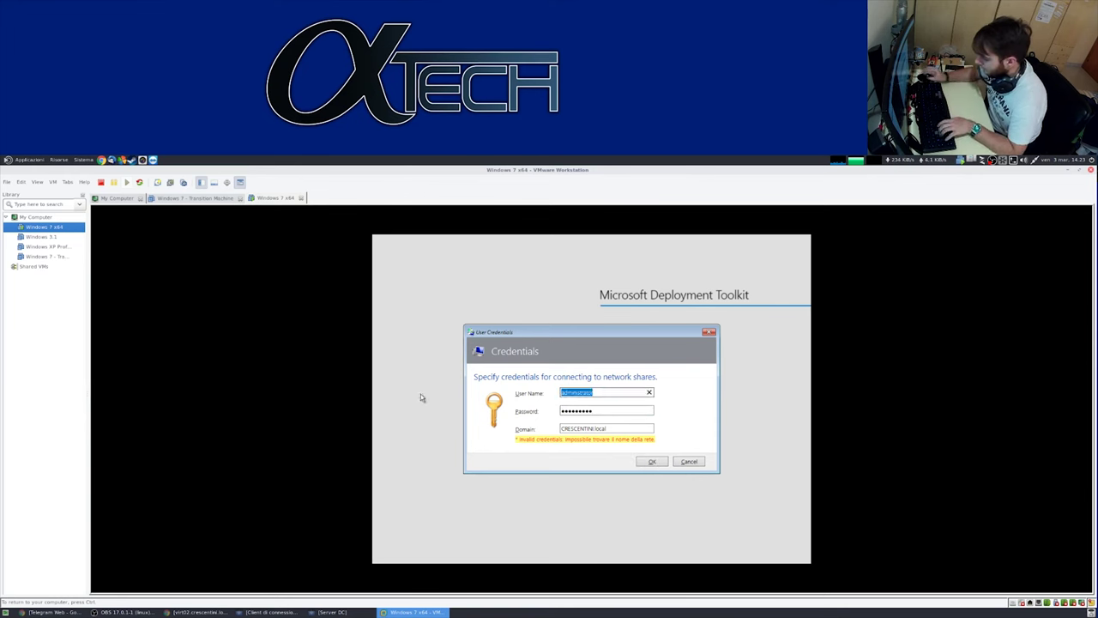
pyautogui.write('Administrator')
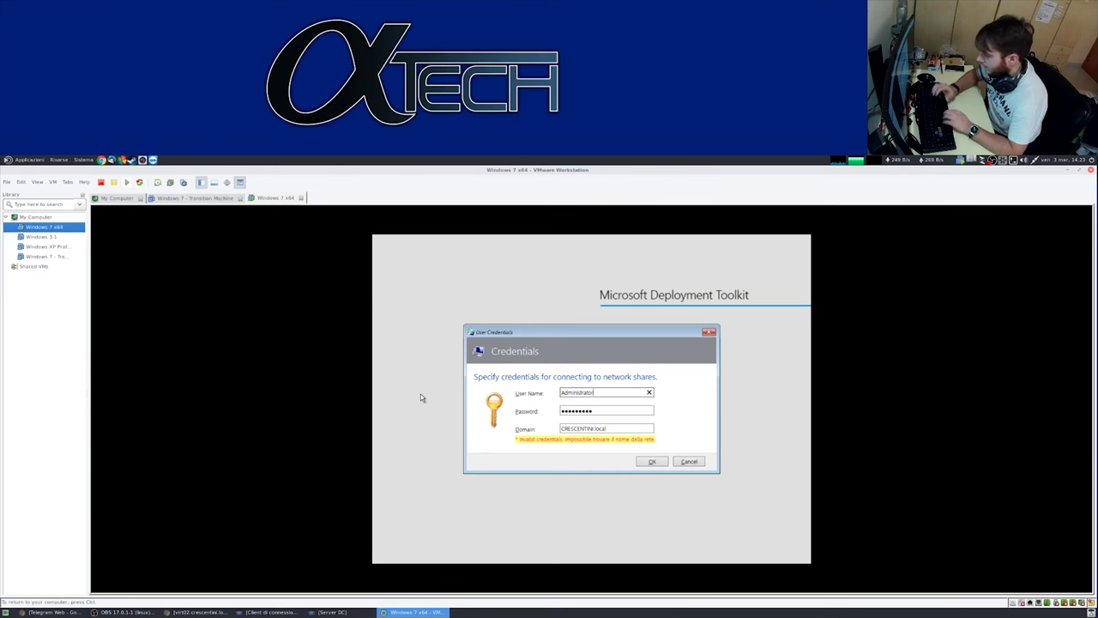
pyautogui.press('Tab')
pyautogui.press('Tab')
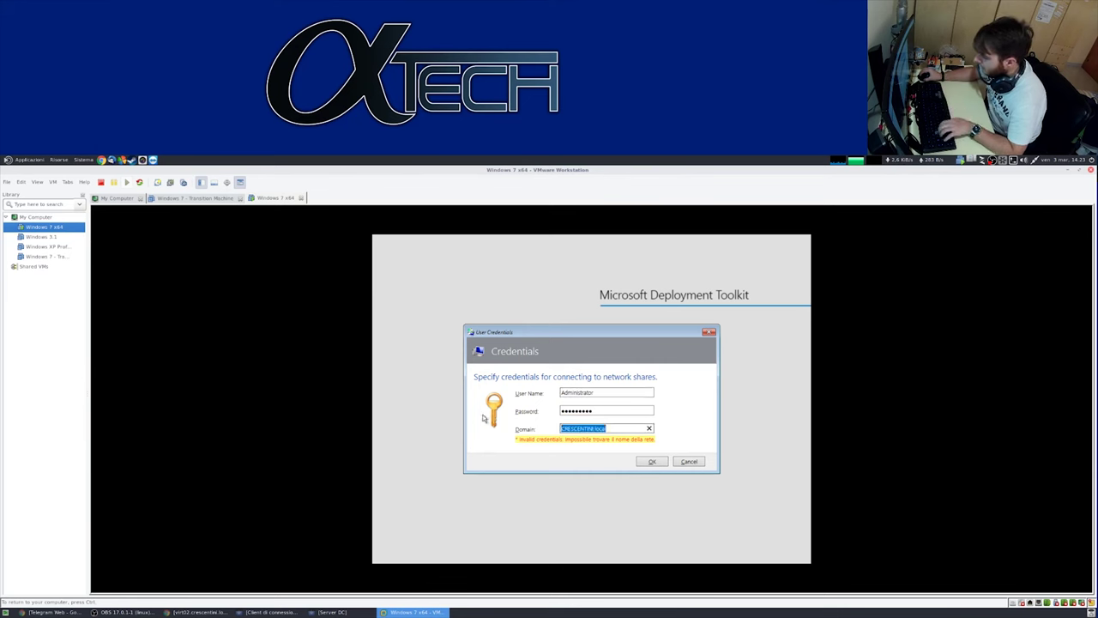
pyautogui.write('SD')
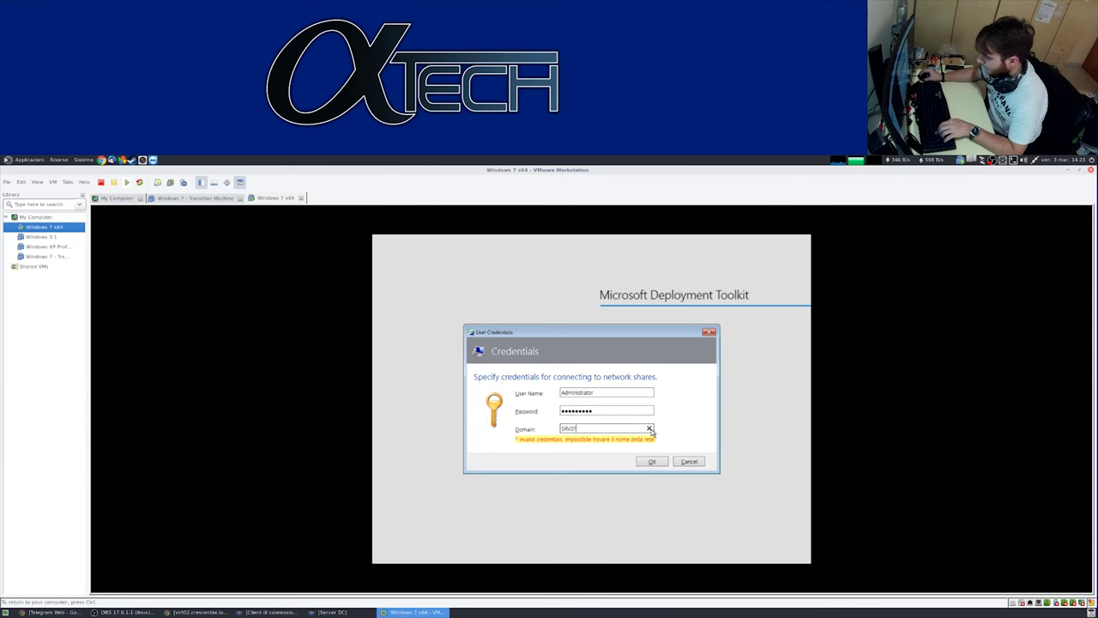
pyautogui.press('Tab')
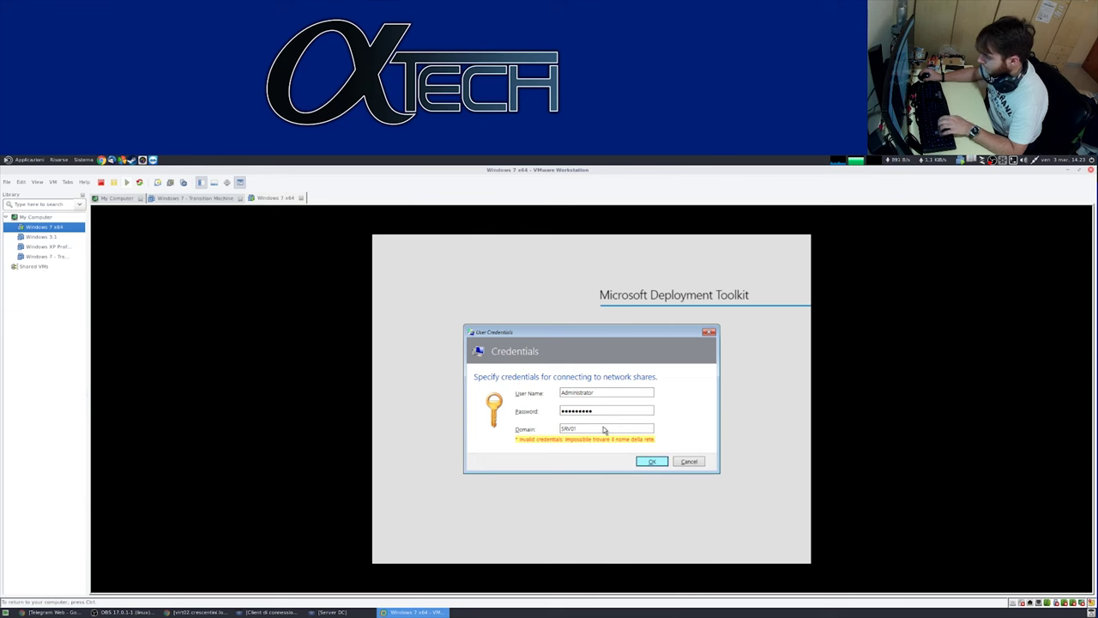
# - Replace the domain with the short name 'crescentini' and submit the credentials
pyautogui.doubleClick(584, 428)
pyautogui.press('BackSpace')
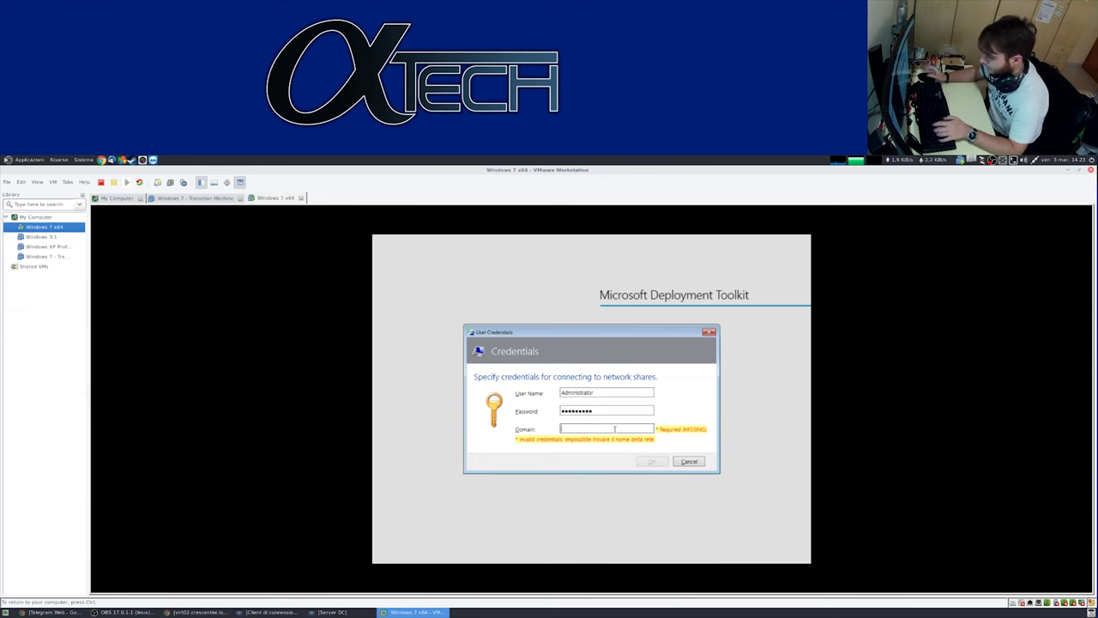
pyautogui.write('crescentini')
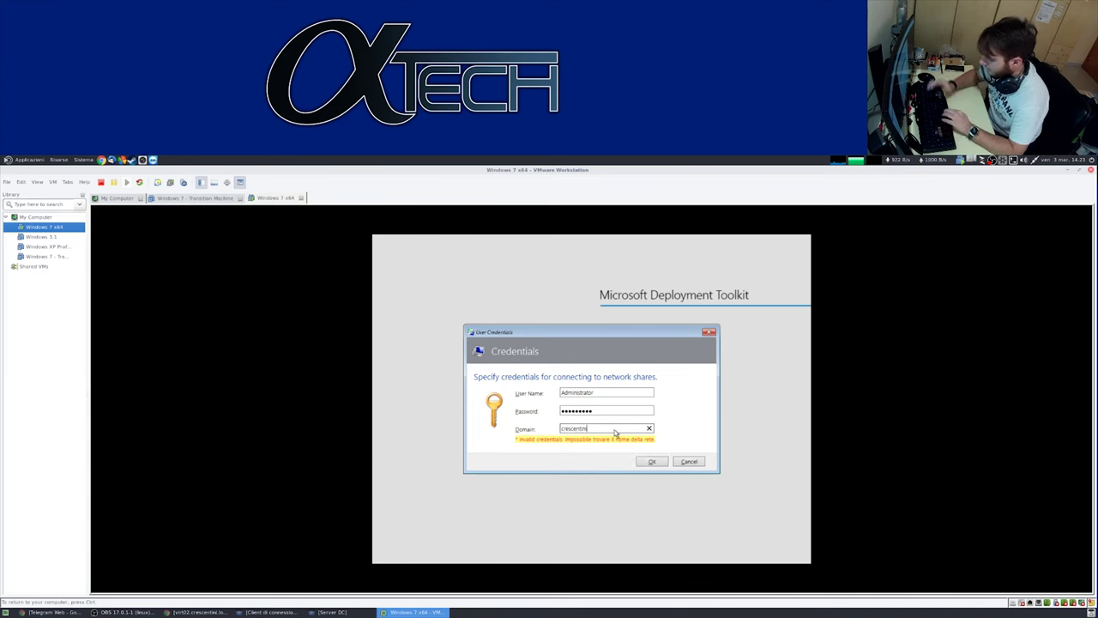
pyautogui.click(648, 463)
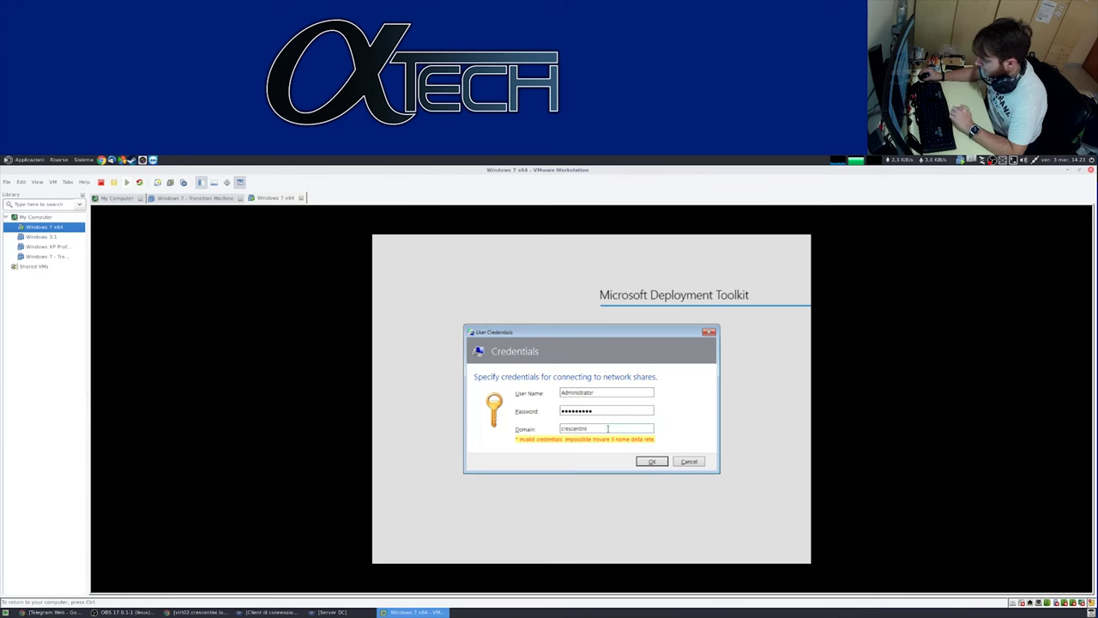
# - Retype the user name as lowercase 'administrator', resubmit, and refocus the domain field
pyautogui.hotkey('shift', 'Tab')
pyautogui.hotkey('shift', 'Tab')
pyautogui.hotkey('shift', 'Tab')
pyautogui.write('a')
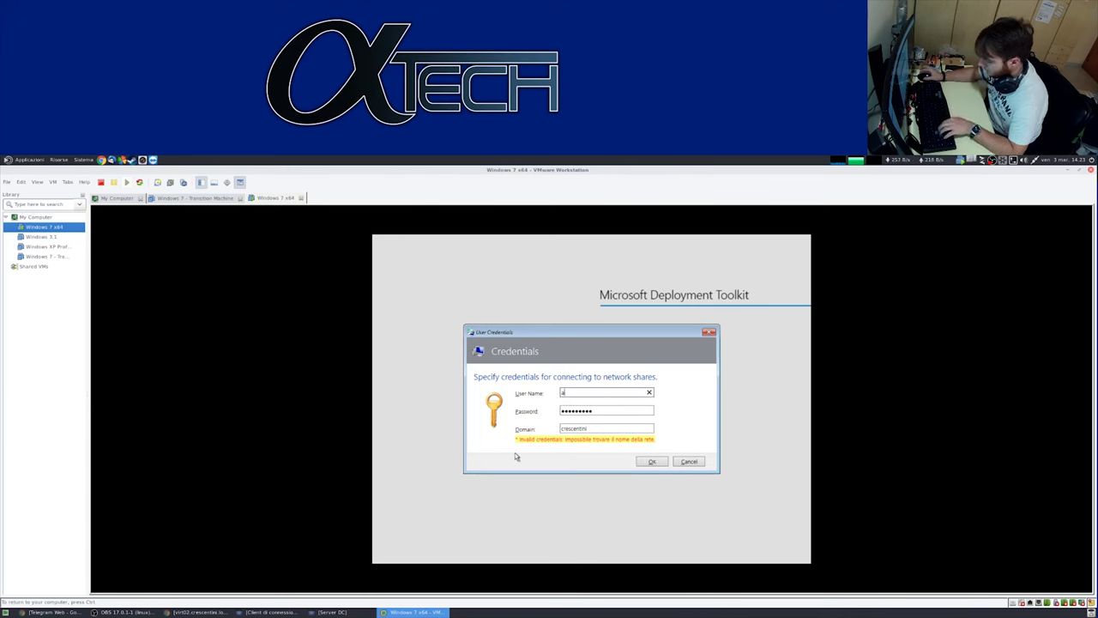
pyautogui.write('dministrator')
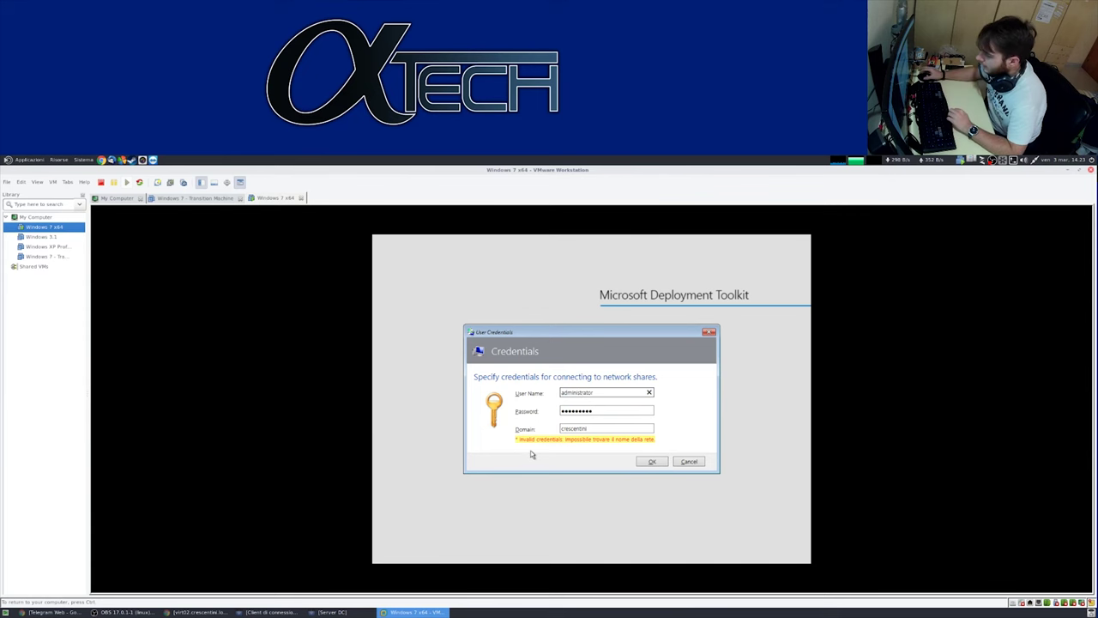
pyautogui.click(651, 463)
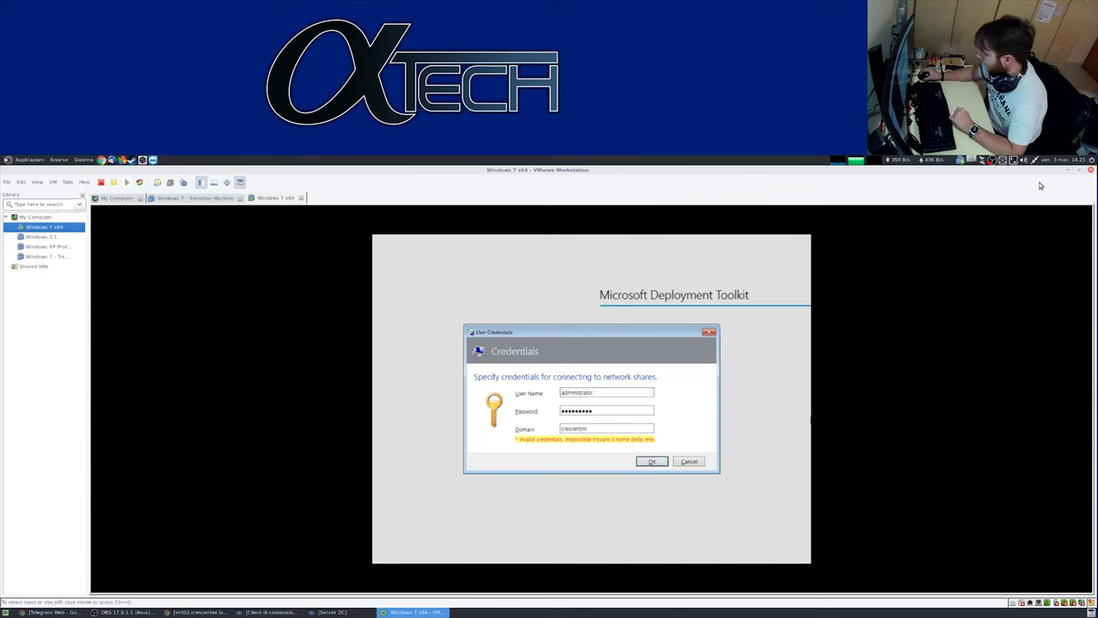
pyautogui.click(637, 416)
pyautogui.click(587, 426)
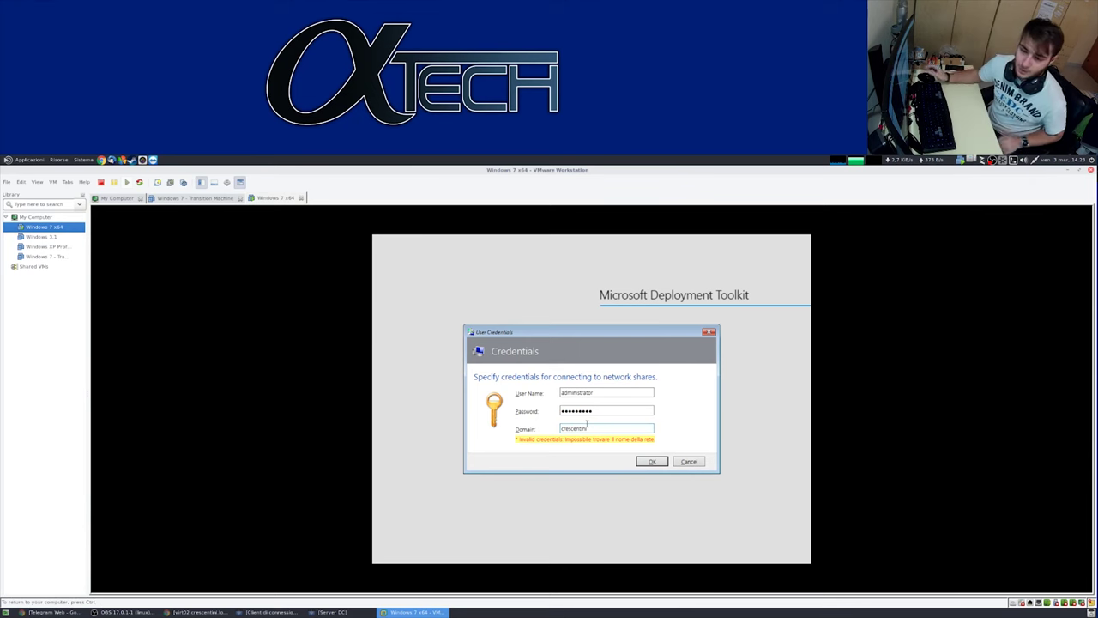
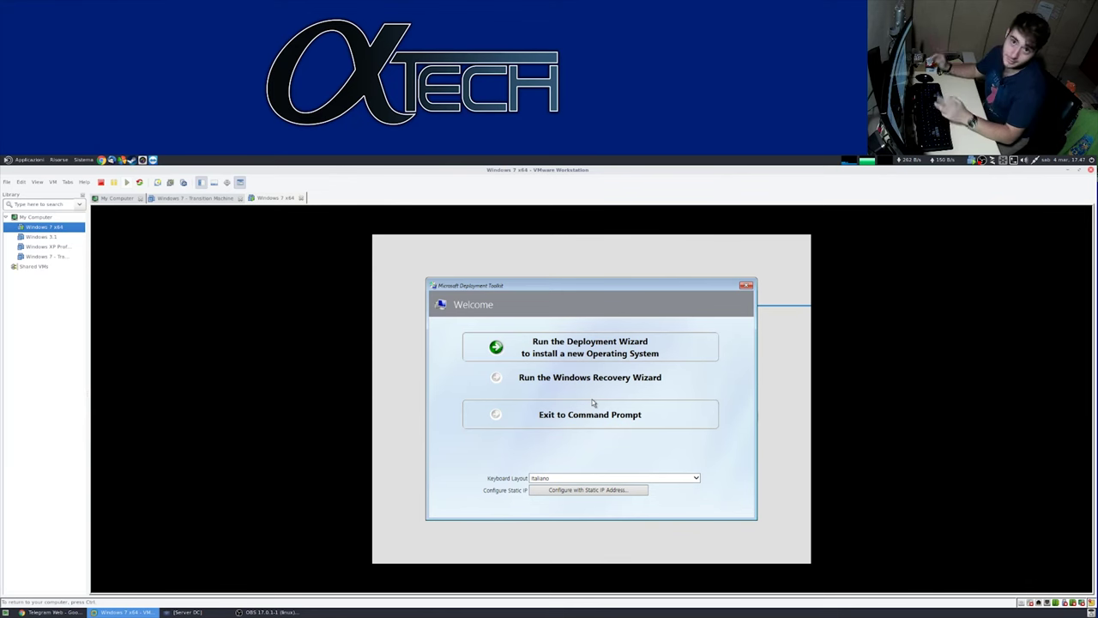
# - Launch 'Run the Deployment Wizard to install a new Operating System' from the MDT Welcome screen
pyautogui.click(639, 352)
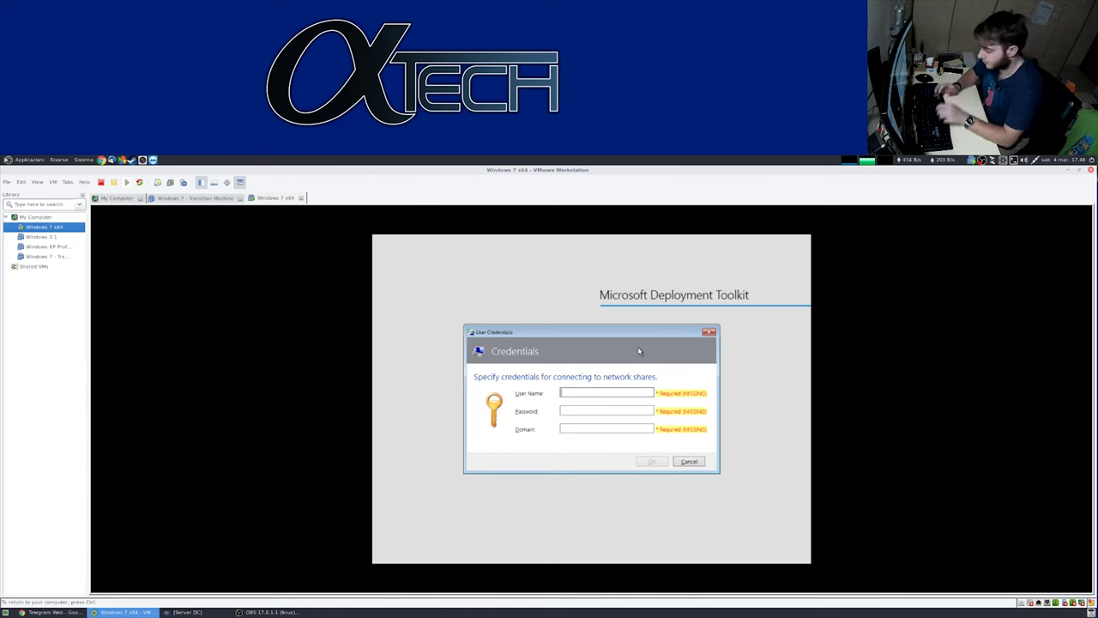
# - Enter the account user name, password and corrected domain for the deployment share, and submit
pyautogui.write('andrea')
pyautogui.press('Tab')
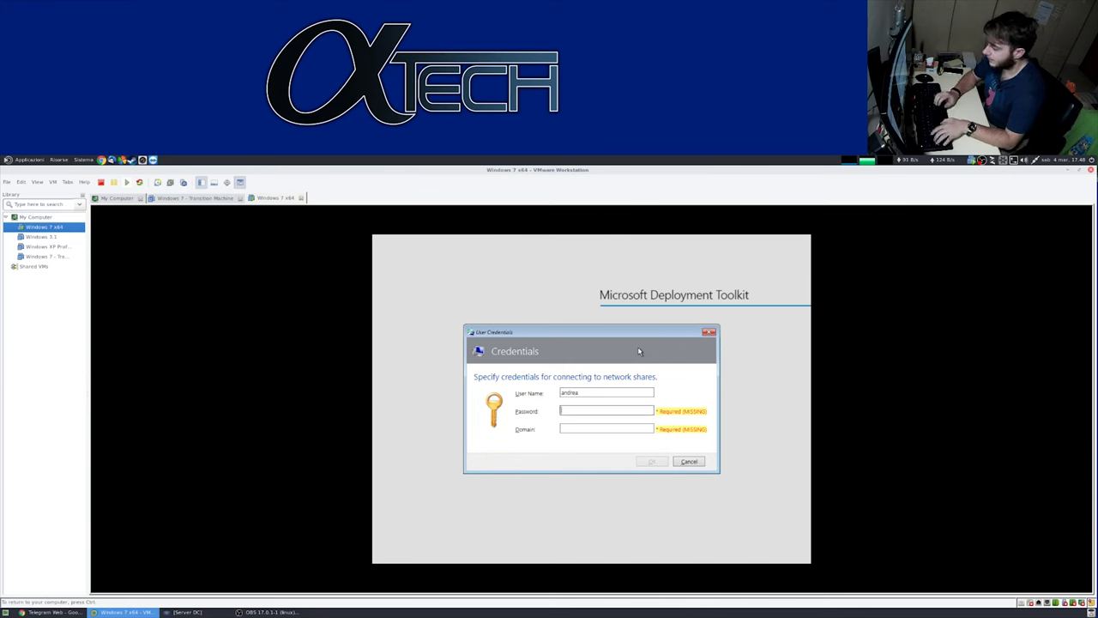
pyautogui.write('•••••••••••••')
pyautogui.press('Tab')
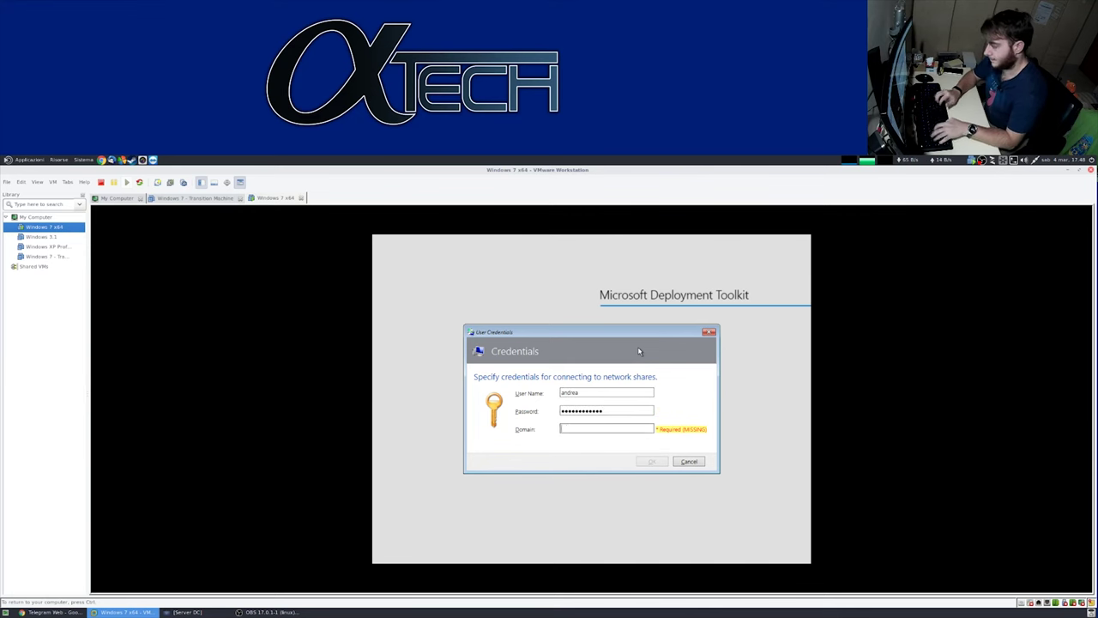
pyautogui.write('Cre')
pyautogui.press('BackSpace')
pyautogui.press('BackSpace')
pyautogui.press('BackSpace')
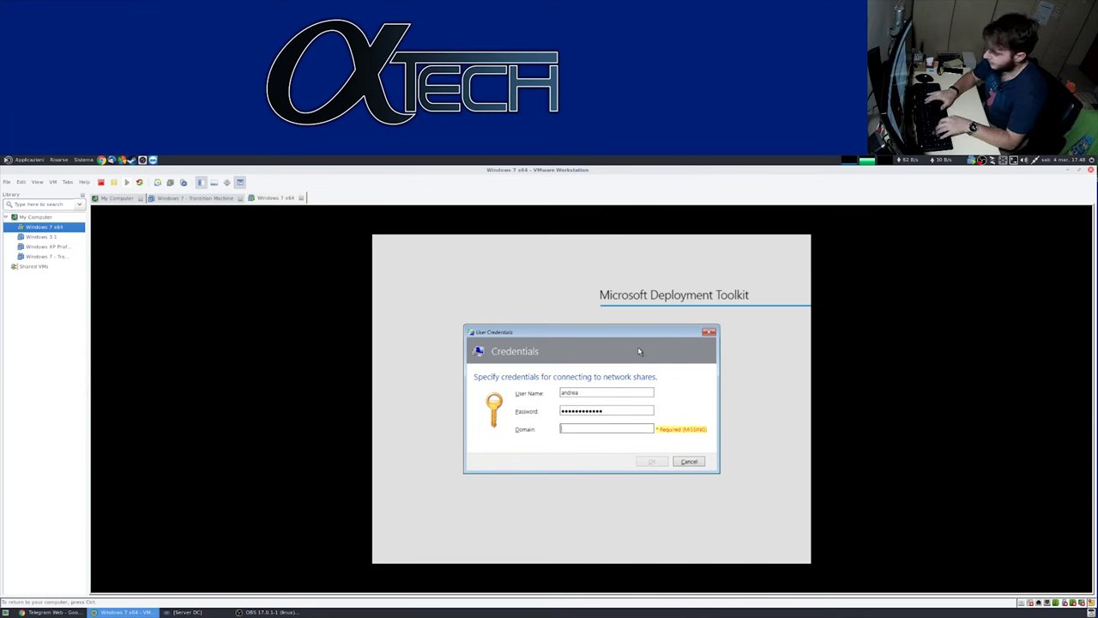
pyautogui.write('crescentini')
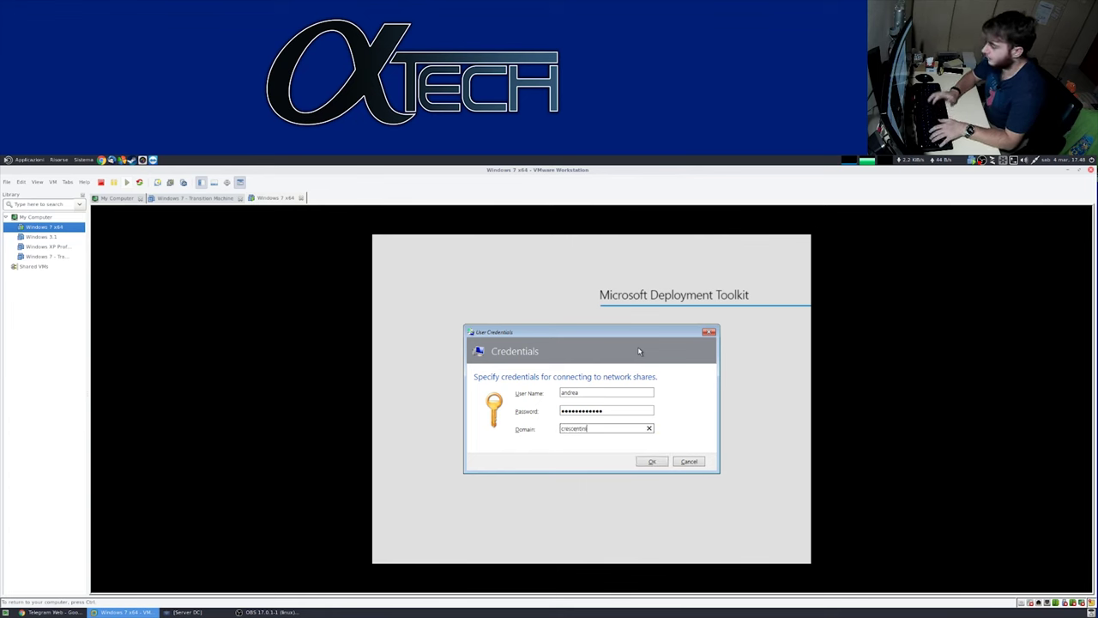
pyautogui.press('Return')
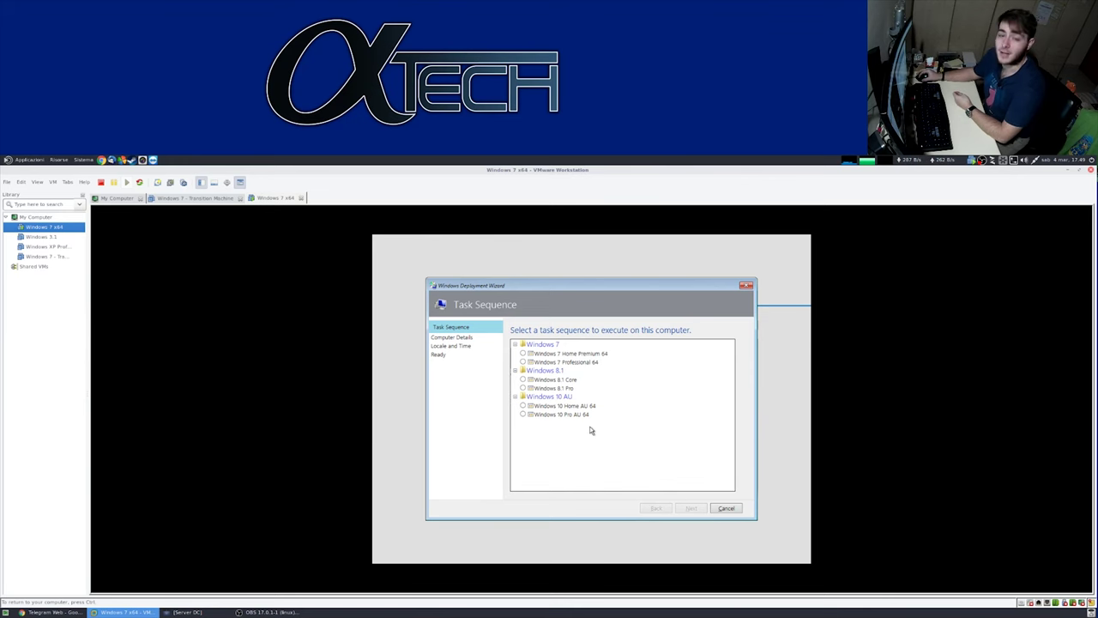
# - Release input from the VM and shut down the Windows 7 x64 guest
pyautogui.hotkey('ctrl', 'alt')
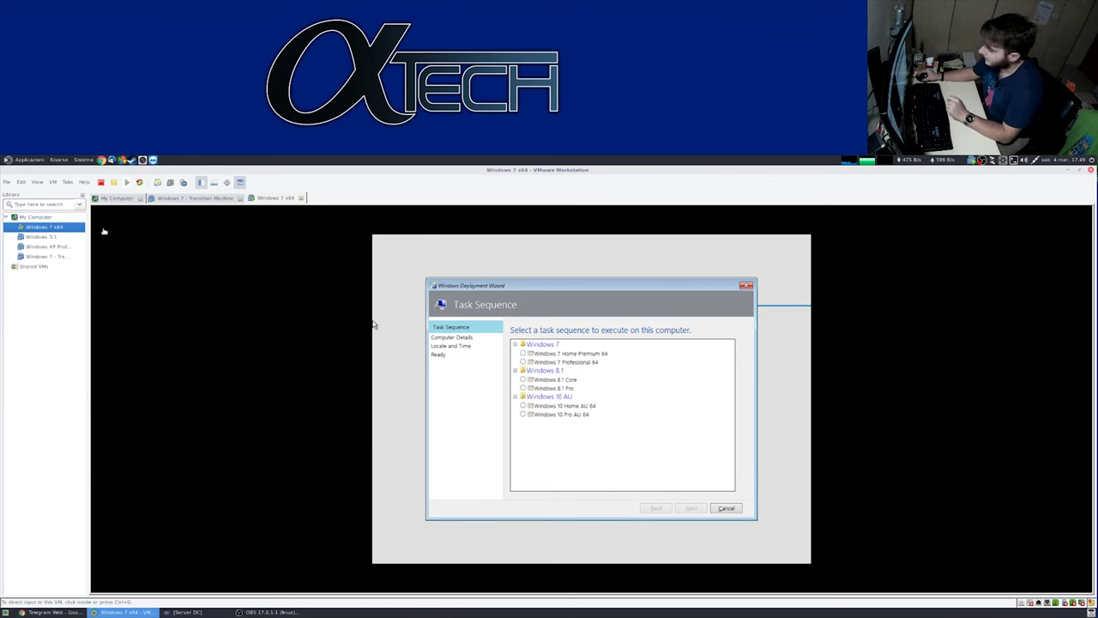
pyautogui.click(116, 185)
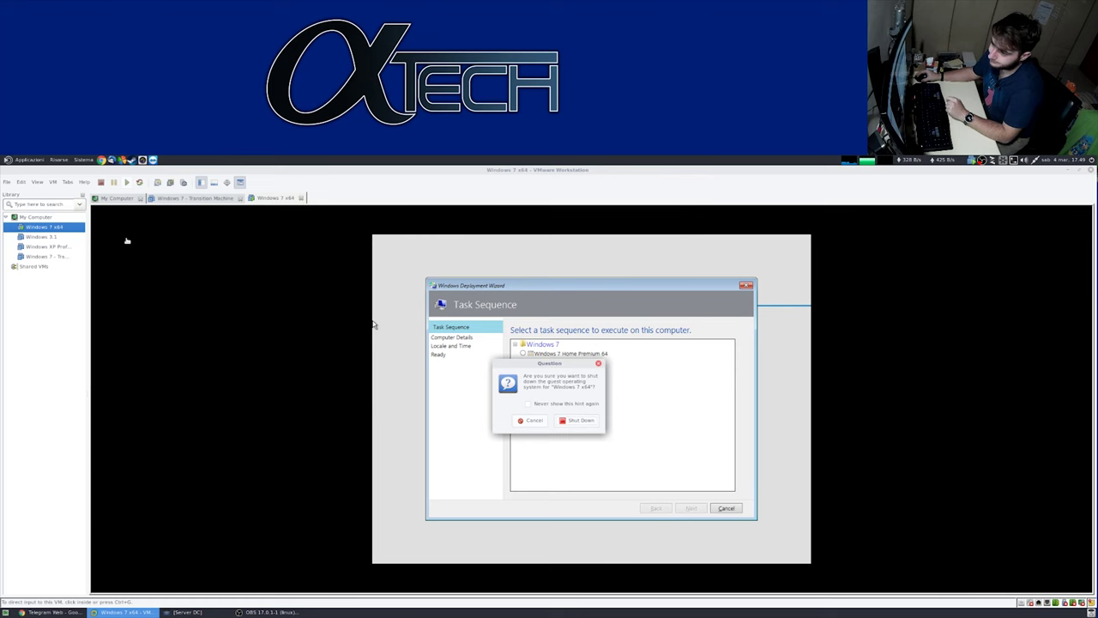
pyautogui.click(566, 420)
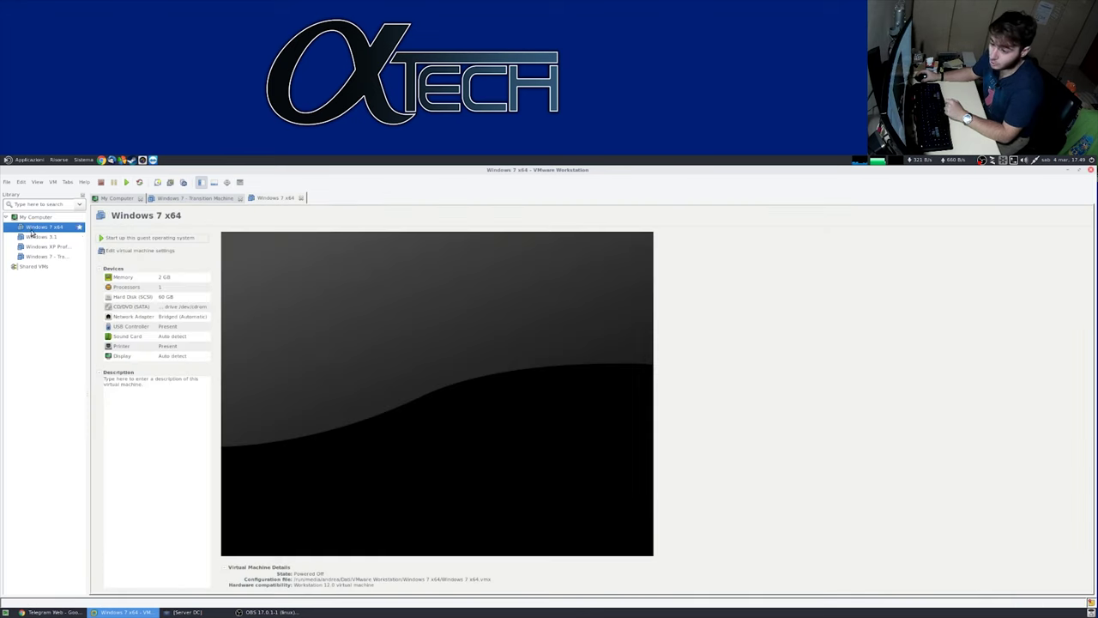
# - Remove Windows 7 x64 from the library, keeping its files, and close VMware Workstation
pyautogui.rightClick(36, 226)
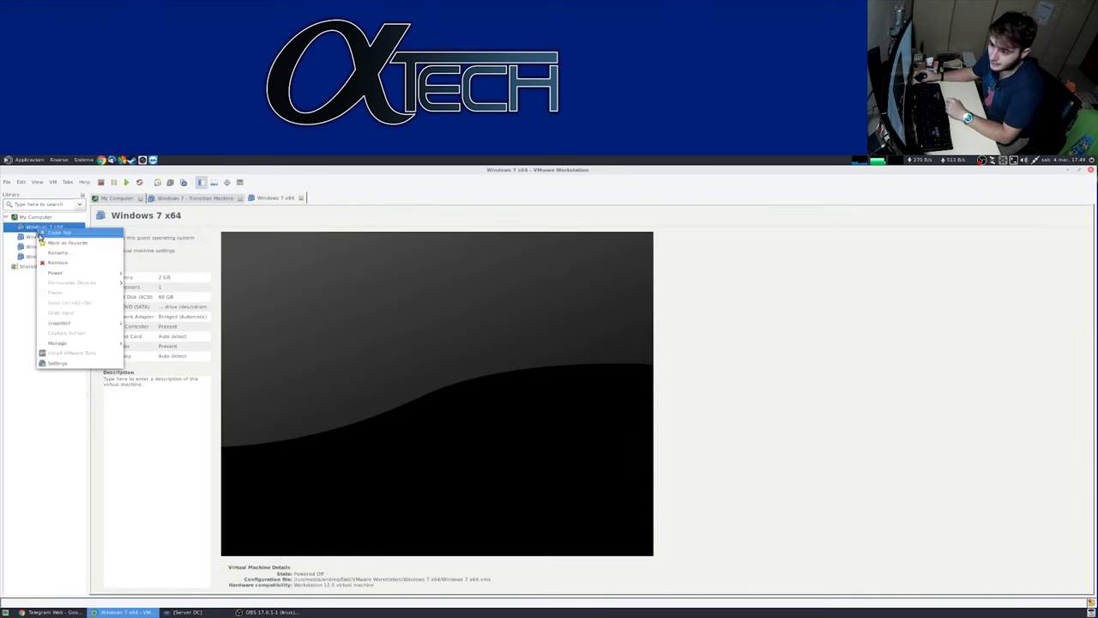
pyautogui.click(85, 263)
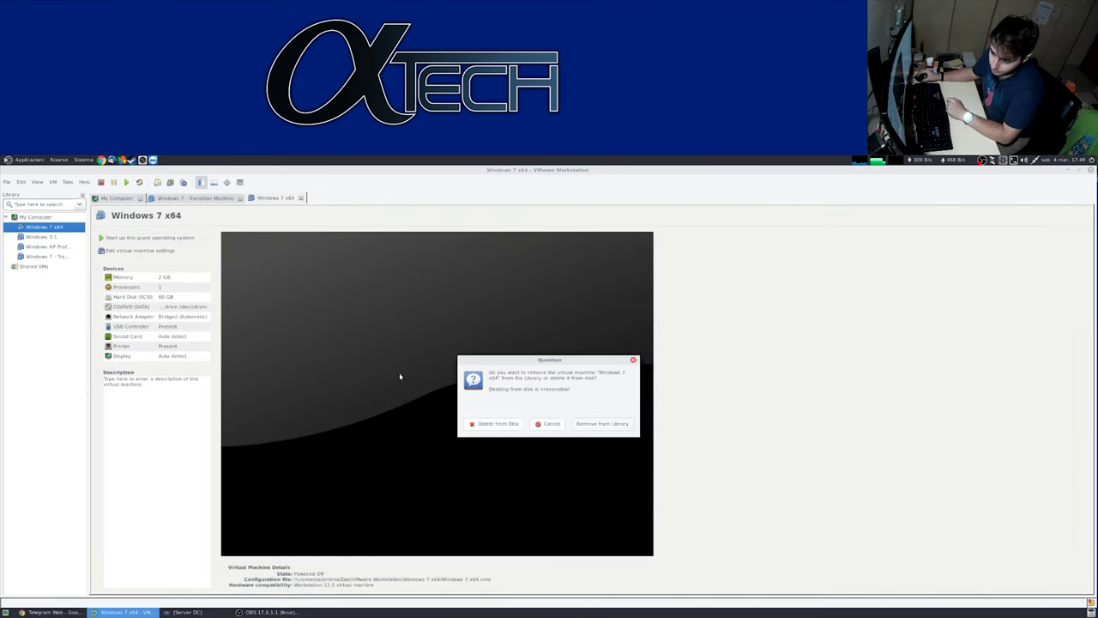
pyautogui.click(595, 426)
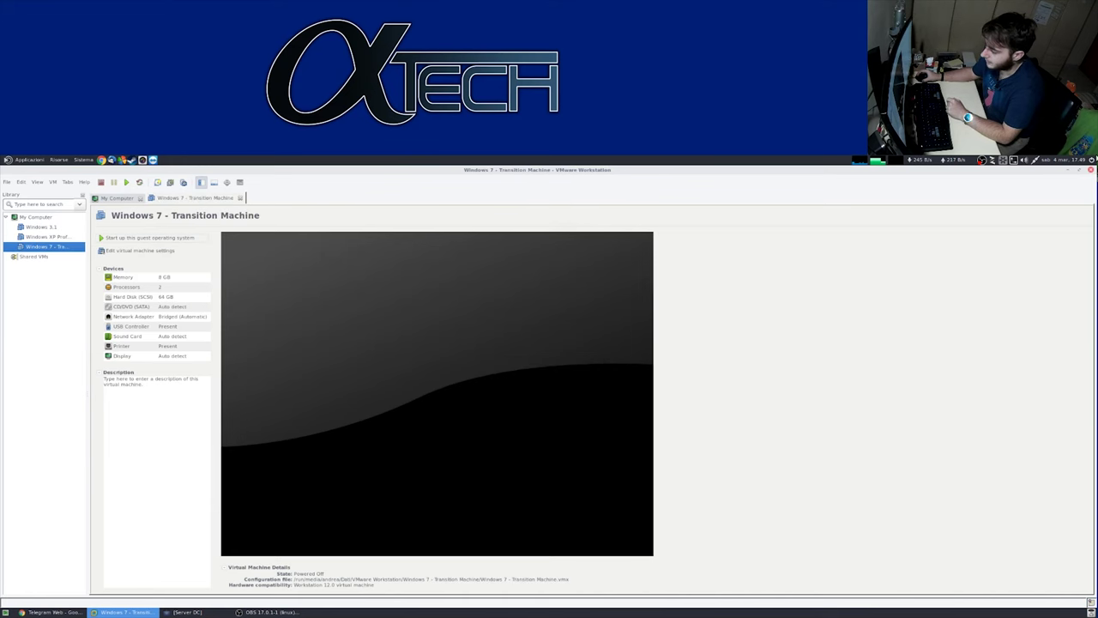
pyautogui.click(1092, 170)
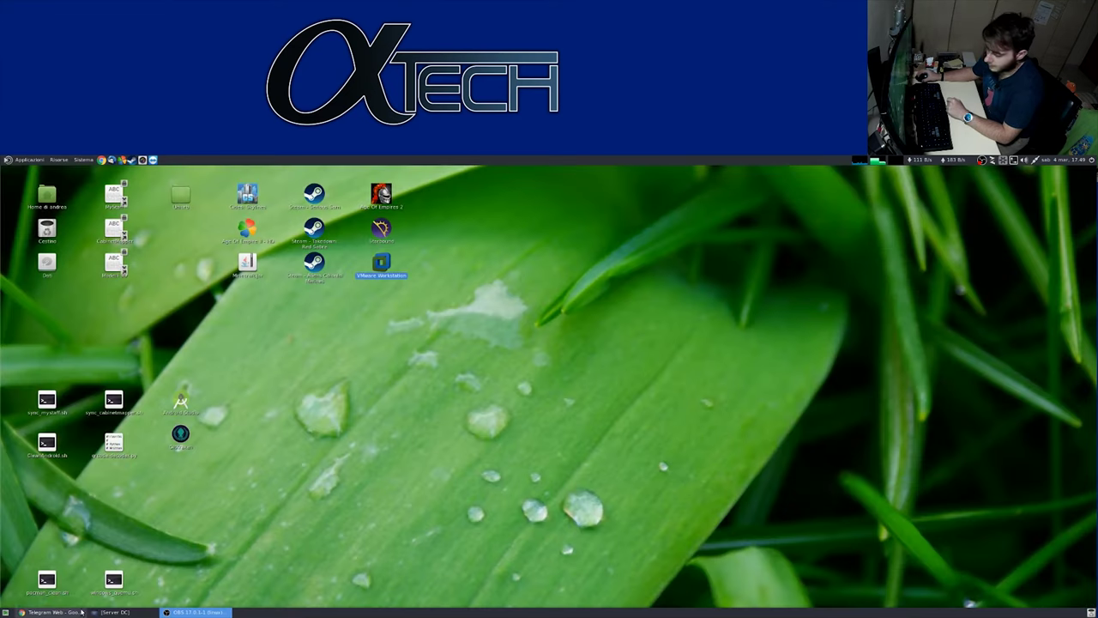
# - Switch to the Windows Server session, dismiss the leftover wizard, and launch the WDS console
pyautogui.click(116, 612)
pyautogui.click(641, 496)
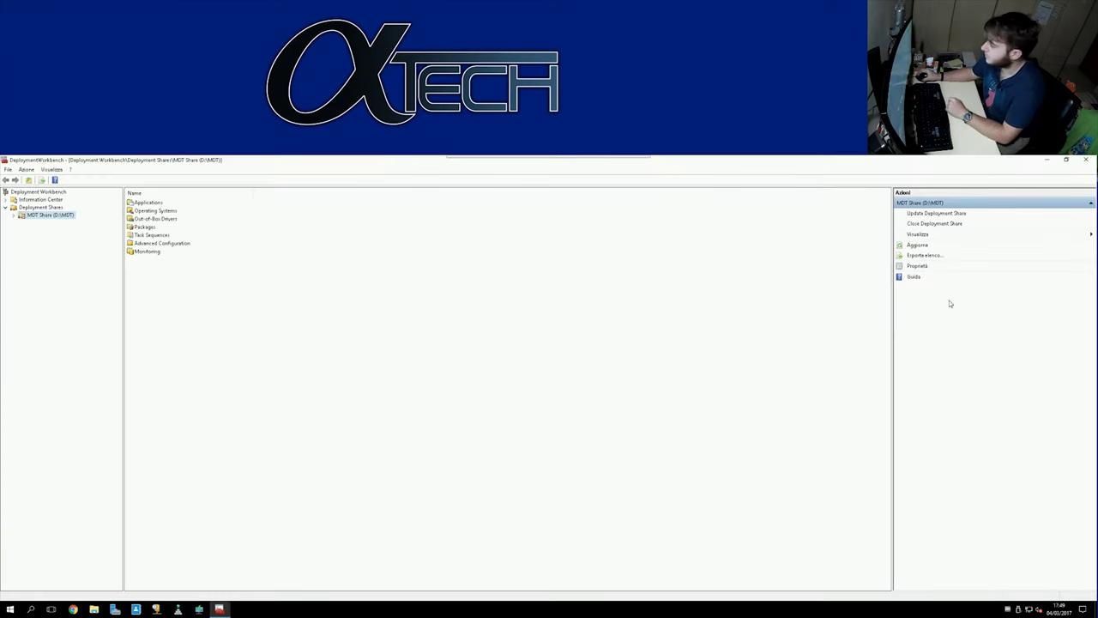
pyautogui.press('super+d')
pyautogui.click(199, 608)
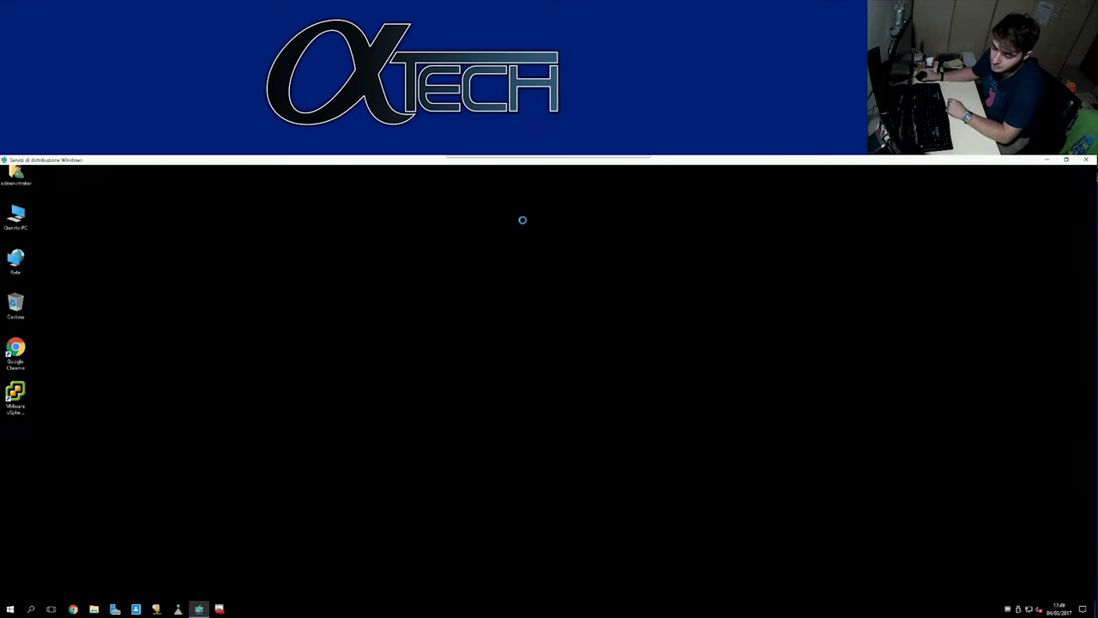
# - Expand Server > SRV01 > Immagini d'avvio and right-click the Lite Touch Windows PE x64 image
pyautogui.click(26, 200)
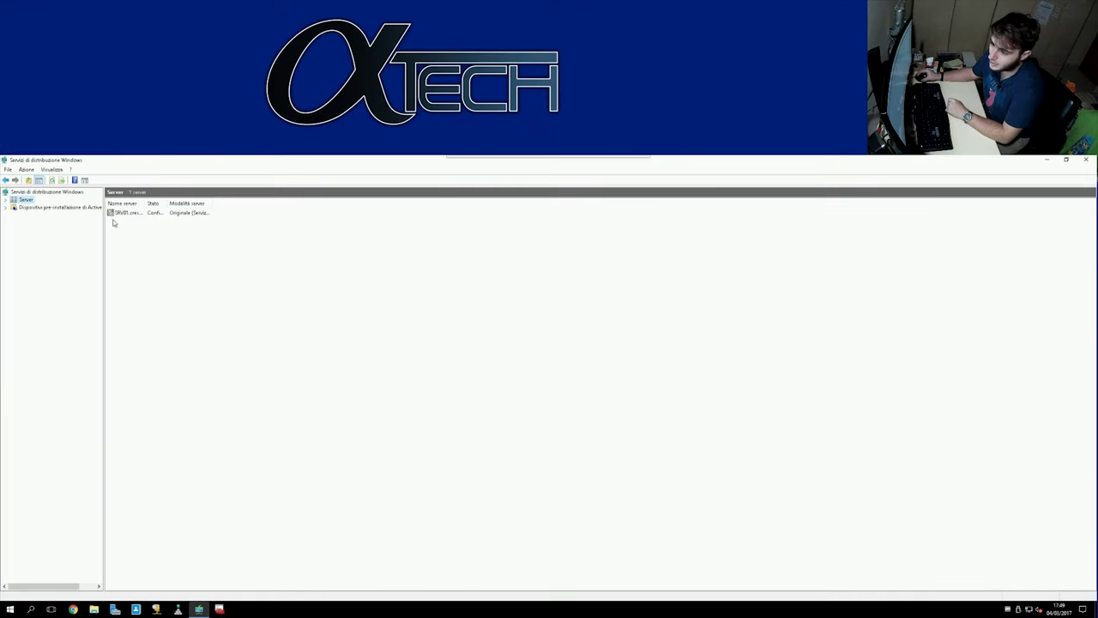
pyautogui.doubleClick(124, 214)
pyautogui.doubleClick(138, 221)
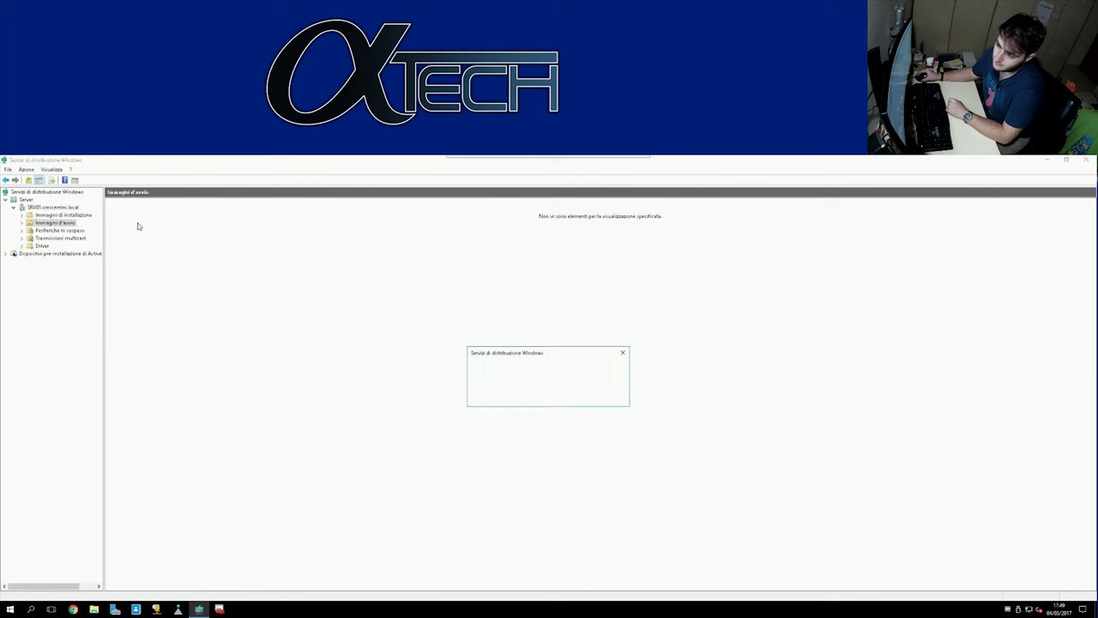
pyautogui.click(137, 221)
pyautogui.rightClick(137, 225)
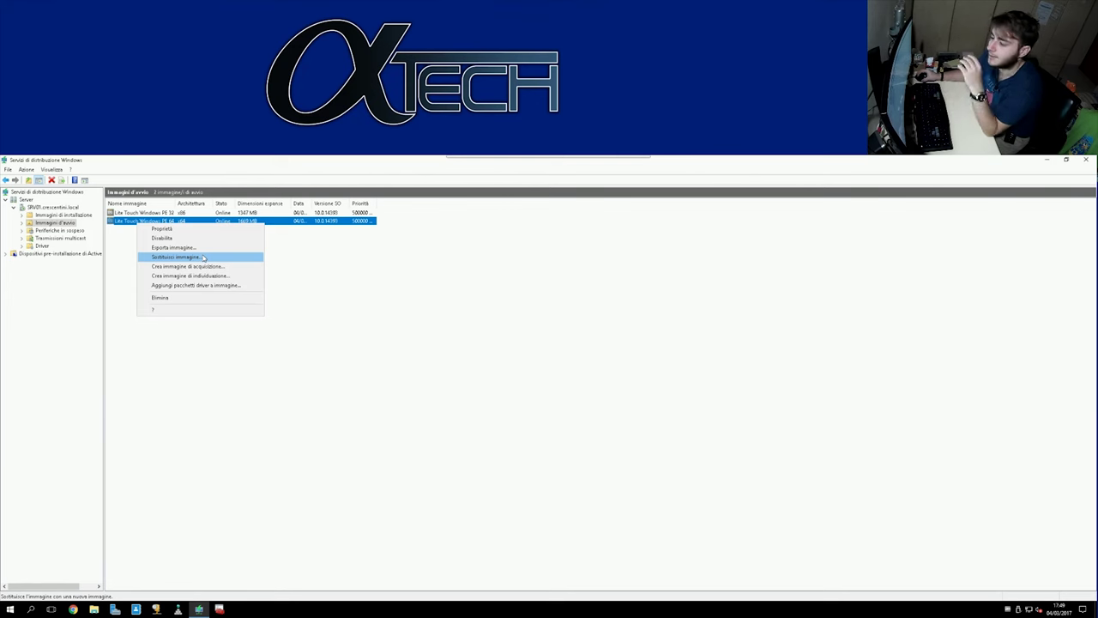
# - Replace the x64 boot image with D:\MDT\Boot\LiteTouchPE_x64.wim, keeping the existing name and description
pyautogui.click(203, 257)
pyautogui.click(622, 356)
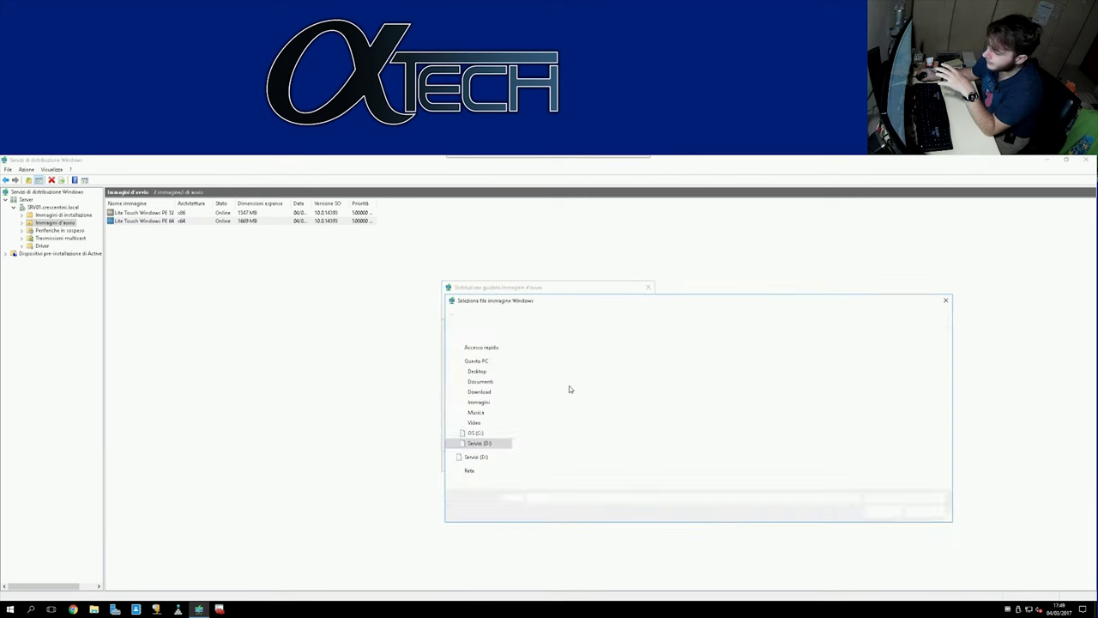
pyautogui.doubleClick(570, 374)
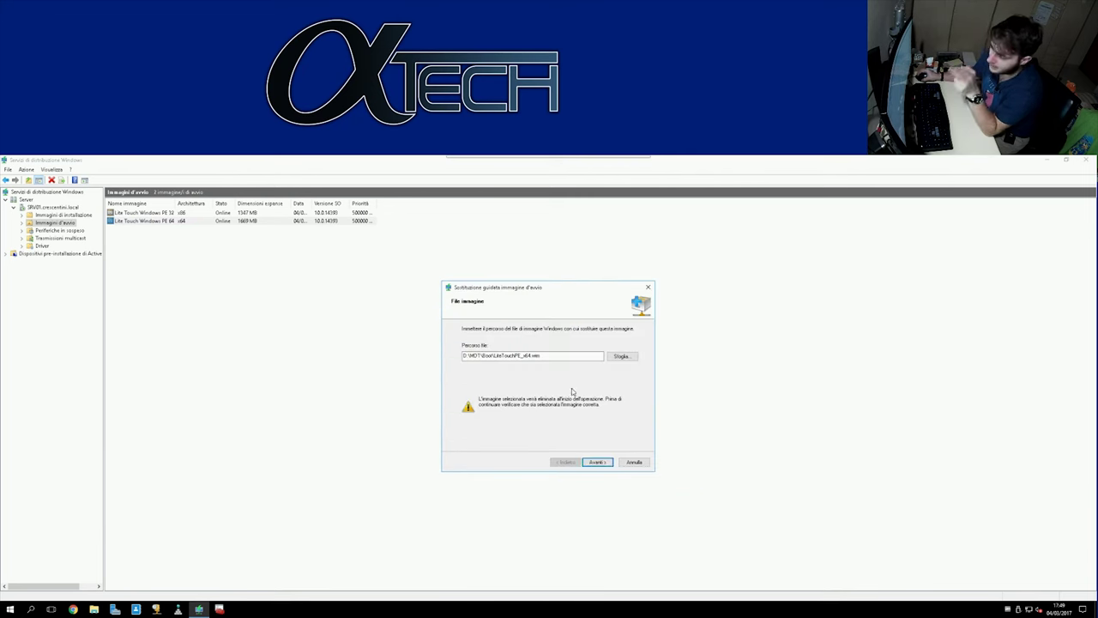
pyautogui.click(598, 462)
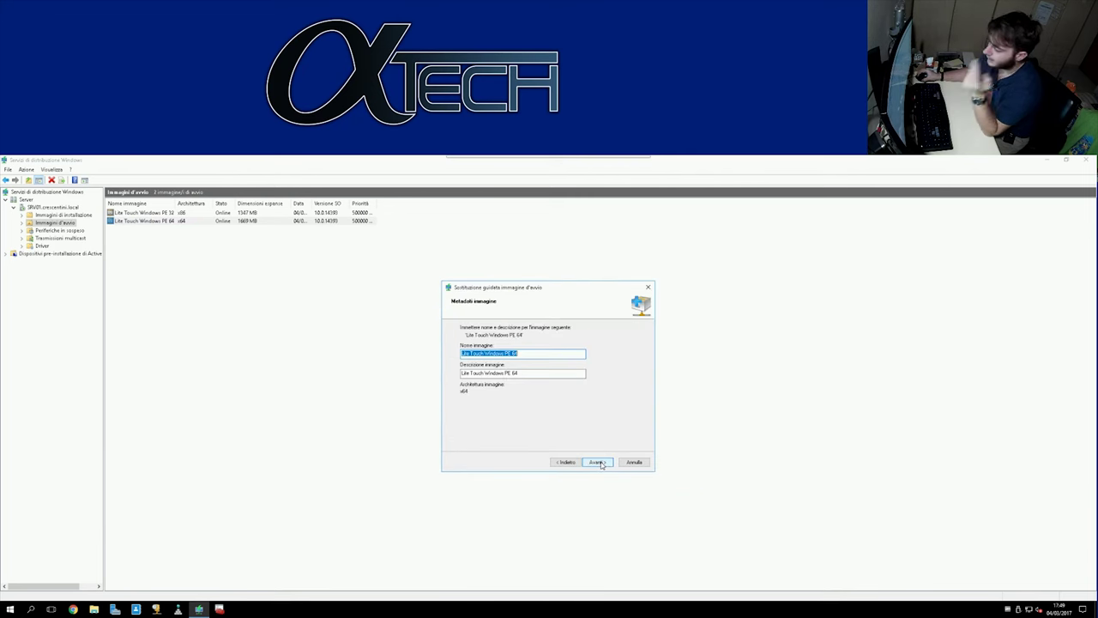
pyautogui.click(598, 462)
pyautogui.click(596, 462)
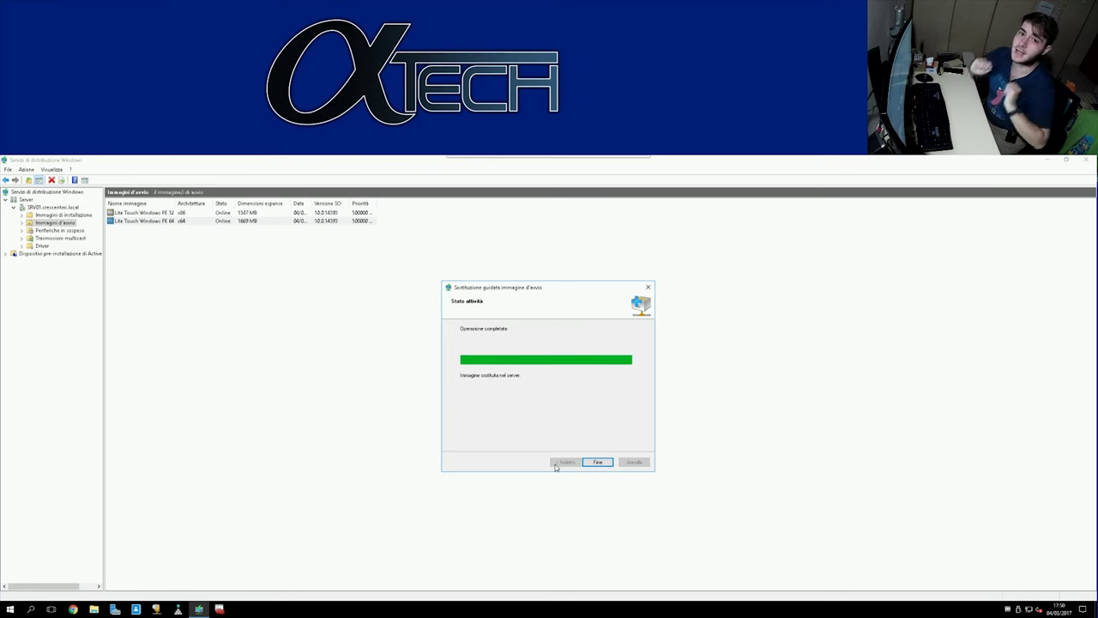
pyautogui.click(597, 461)
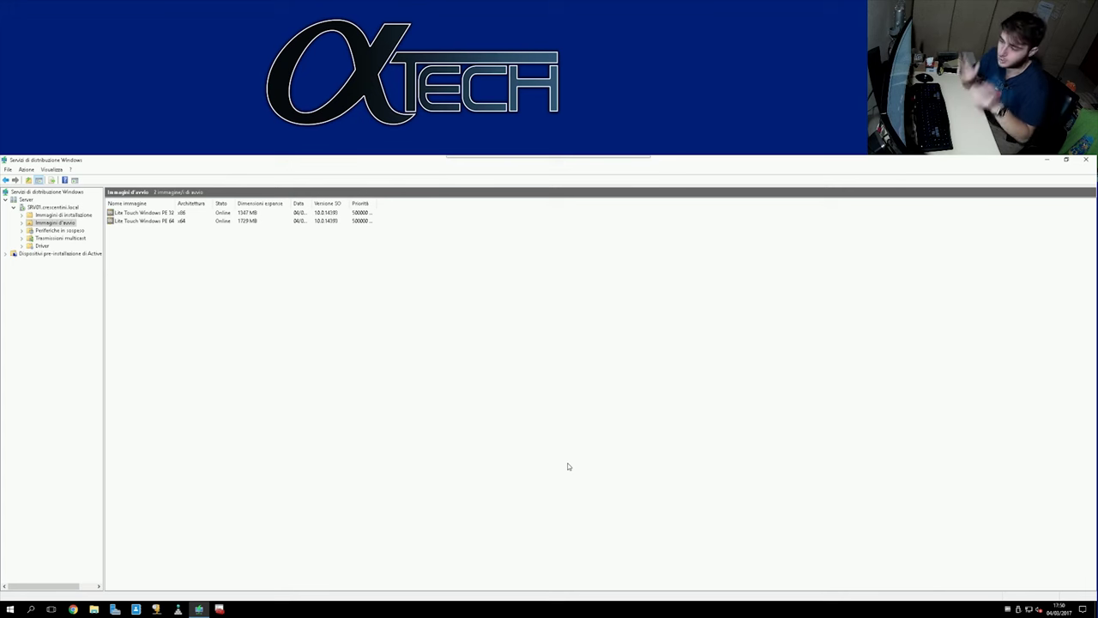
# - Close the WDS console and sign out of the Windows Server session via Chiudi o disconnetti > Esci
pyautogui.click(1086, 160)
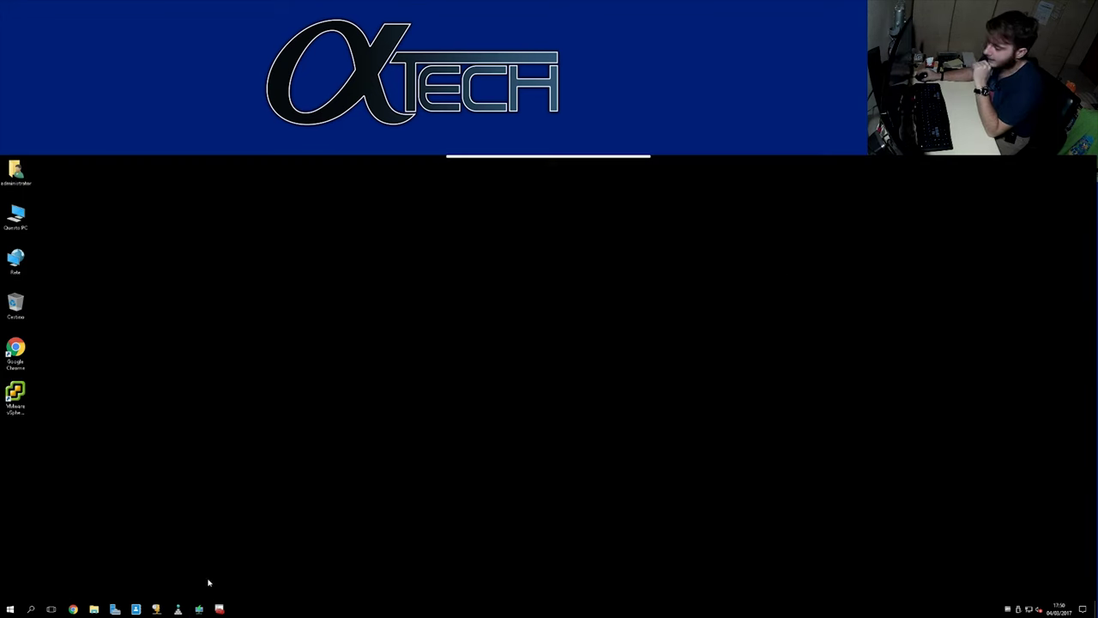
pyautogui.rightClick(2, 609)
pyautogui.moveTo(34, 582)
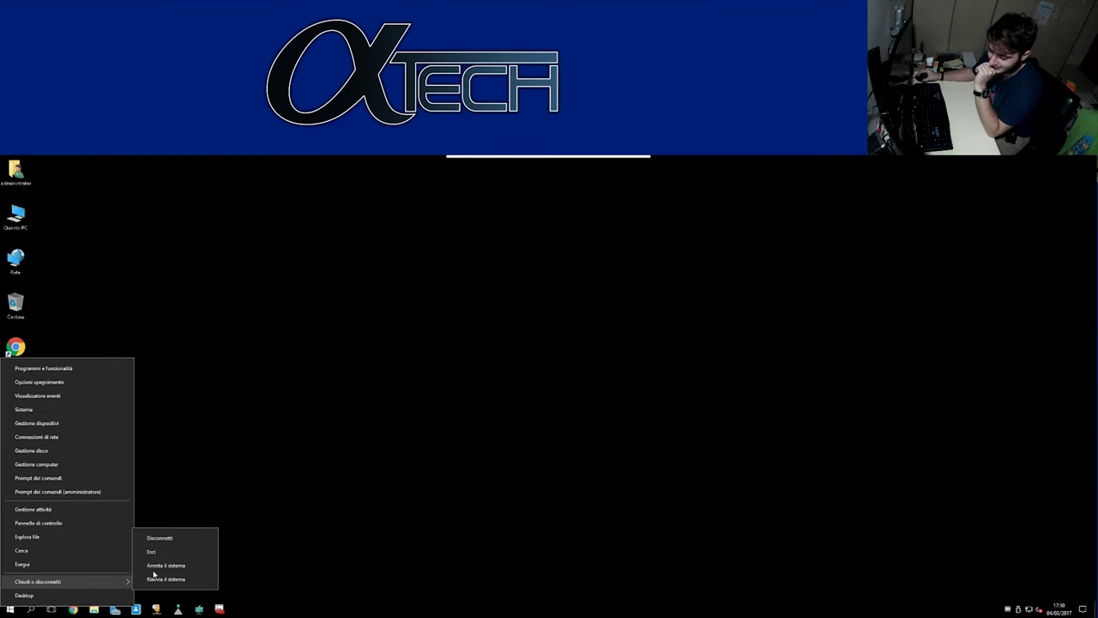
pyautogui.click(208, 552)
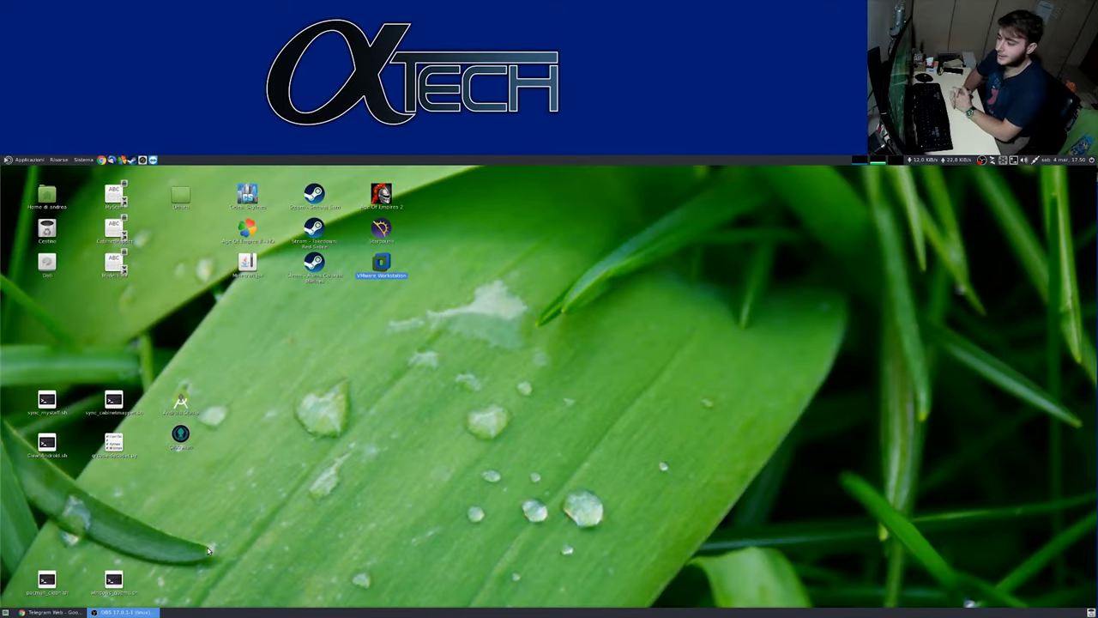